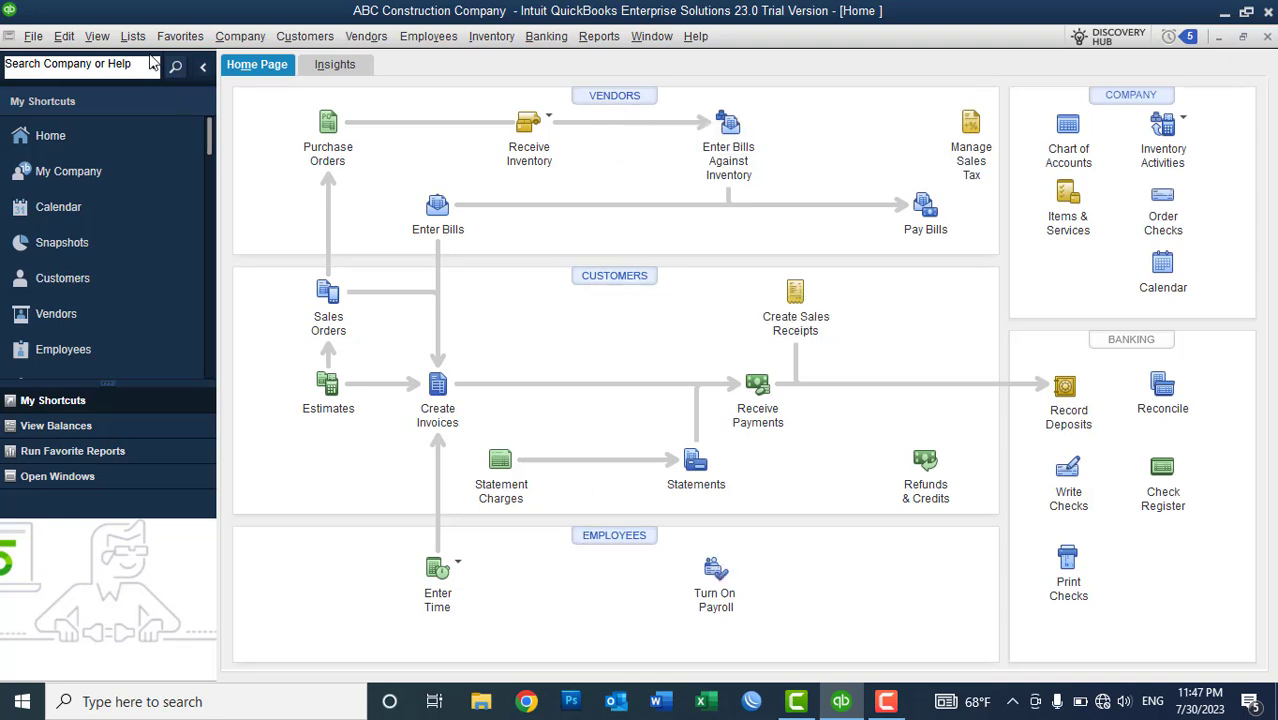
- Open Advanced Inventory Settings from the Items & Inventory company preferences
click(138, 38)
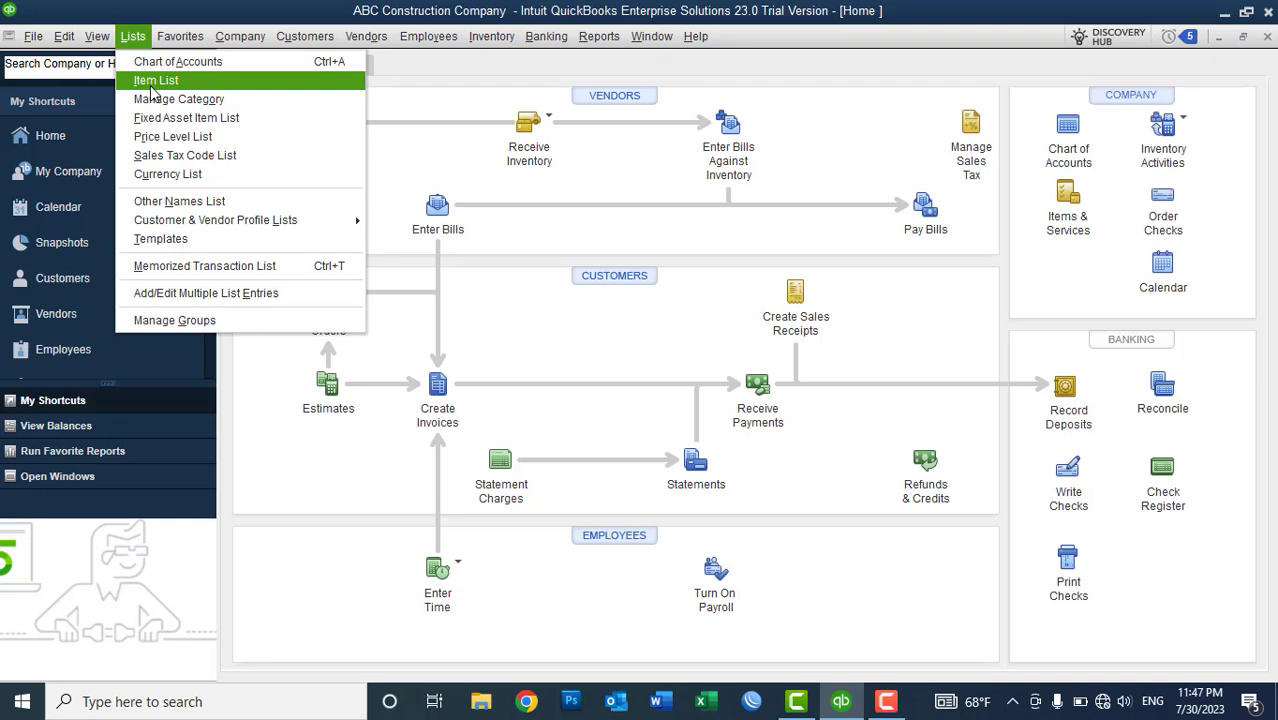
click(447, 80)
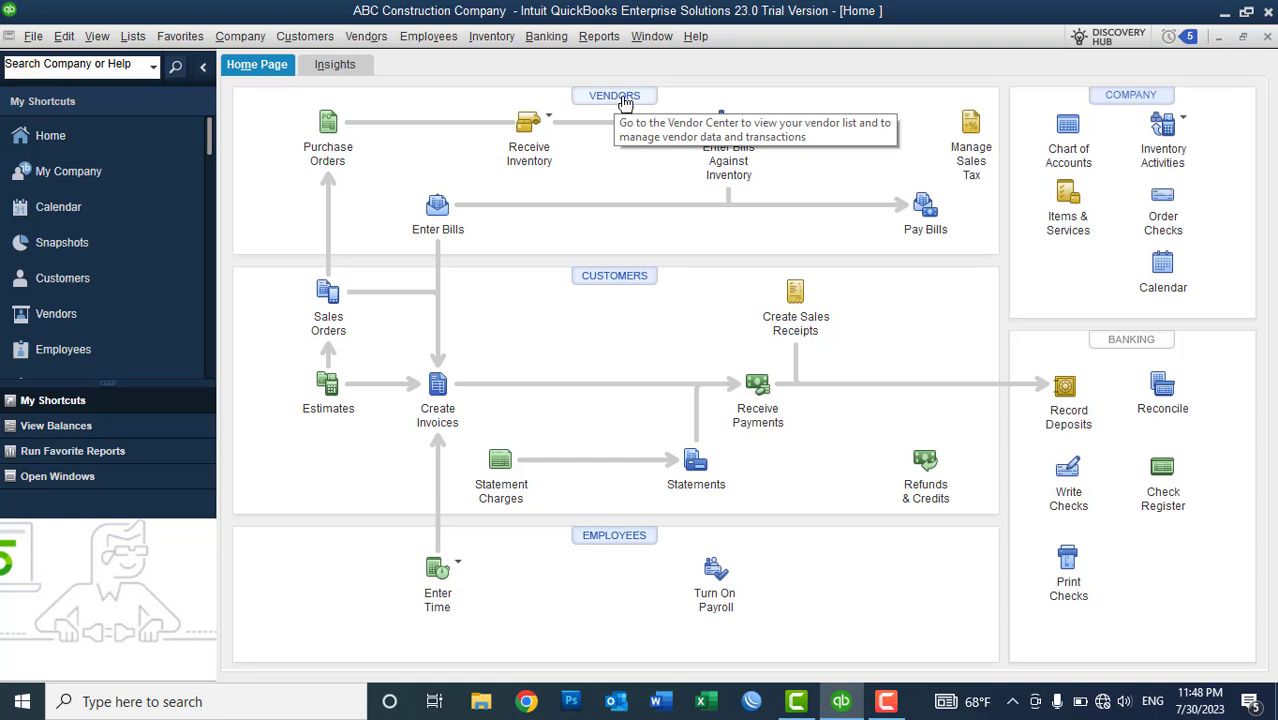
click(64, 38)
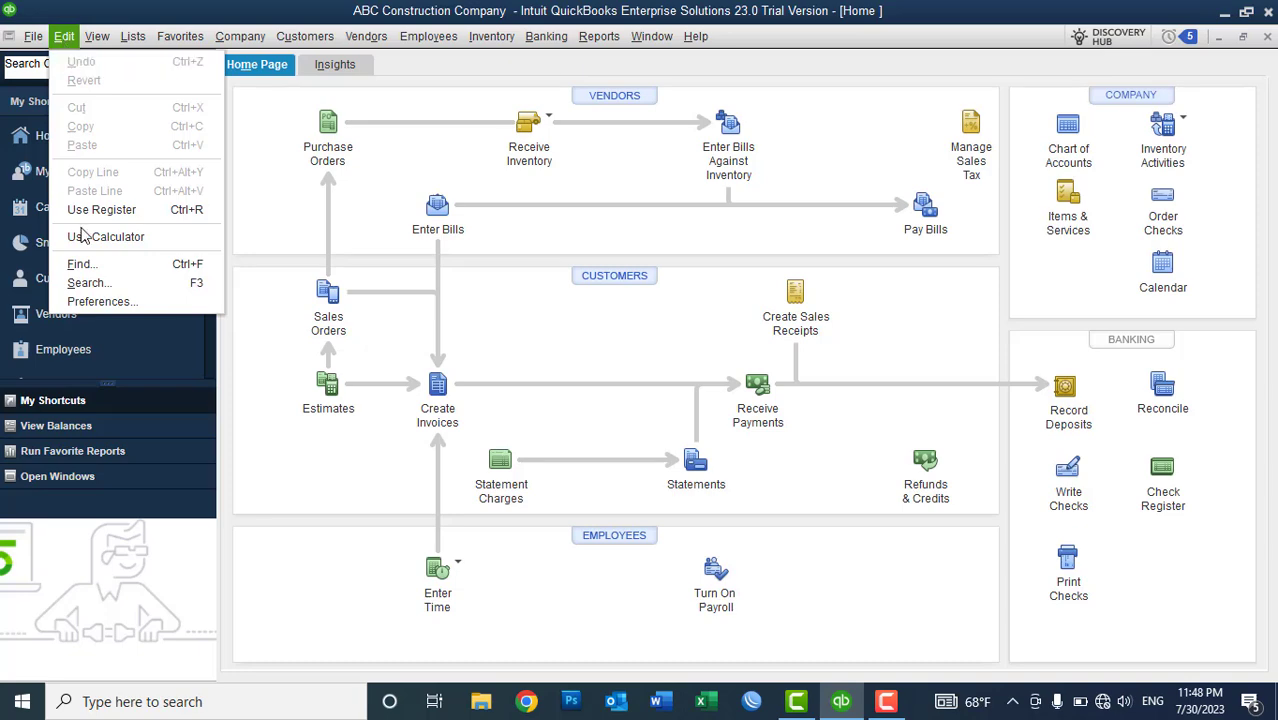
click(87, 303)
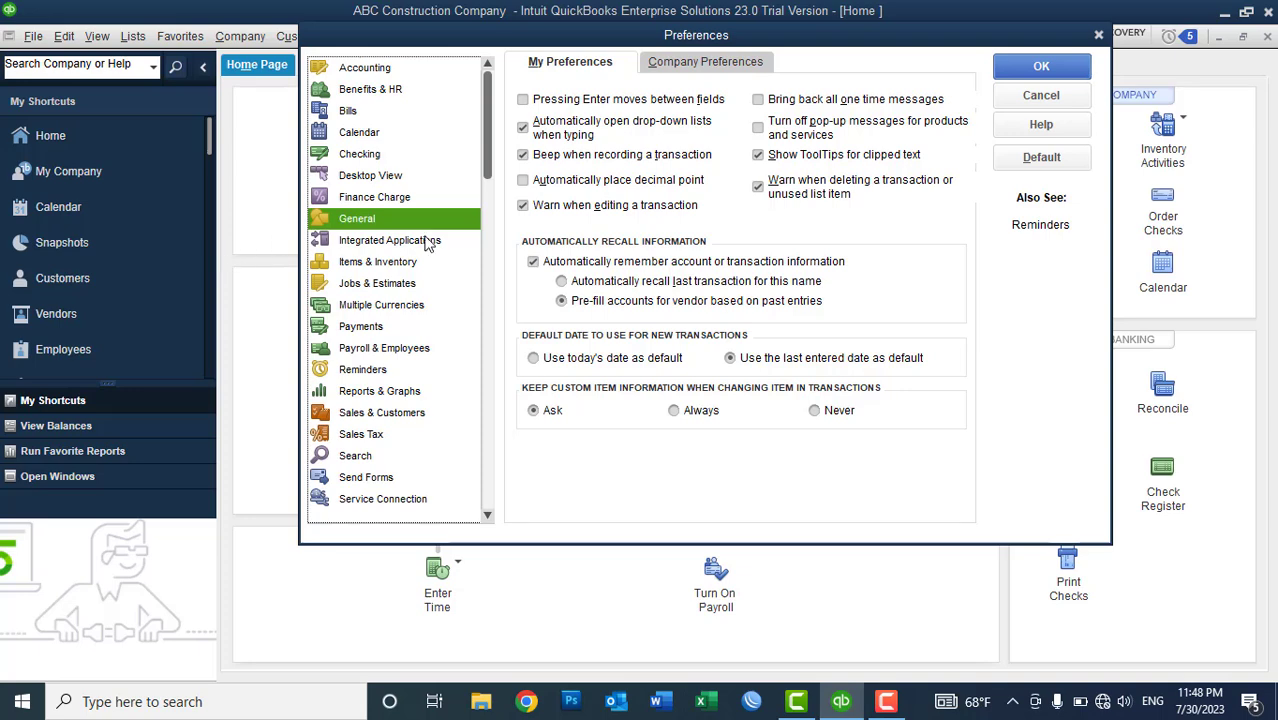
click(362, 265)
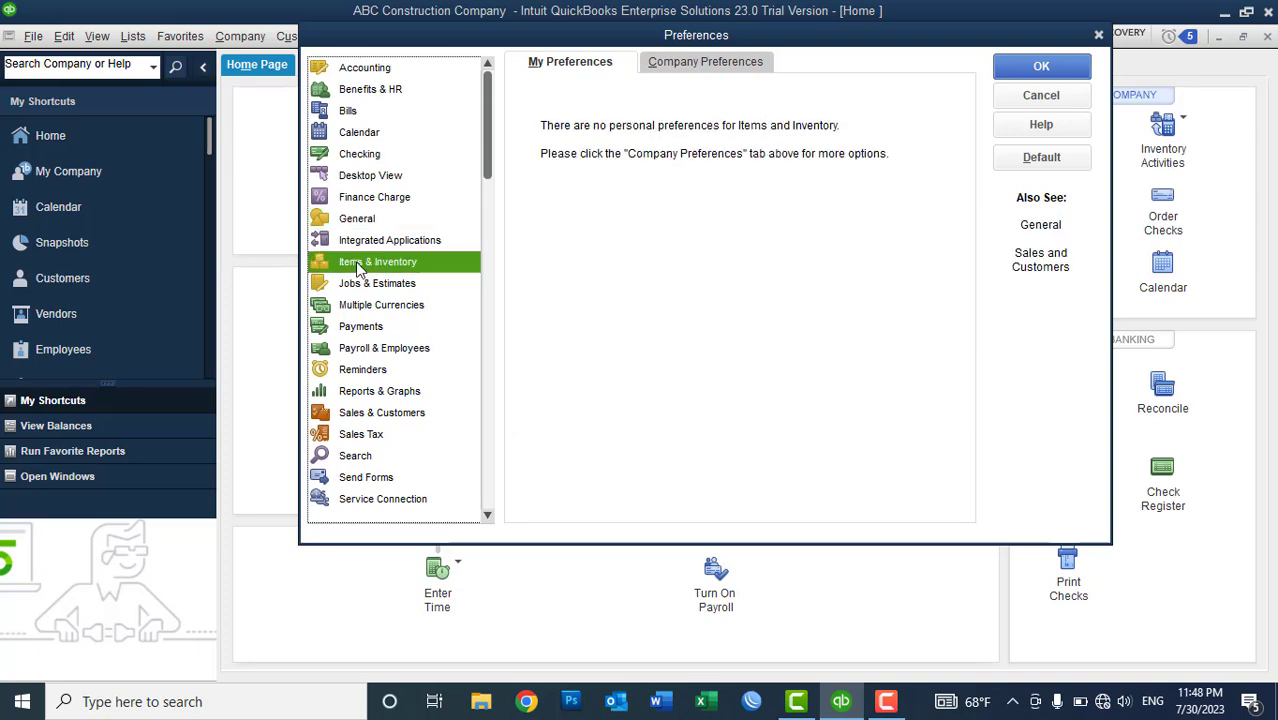
click(680, 66)
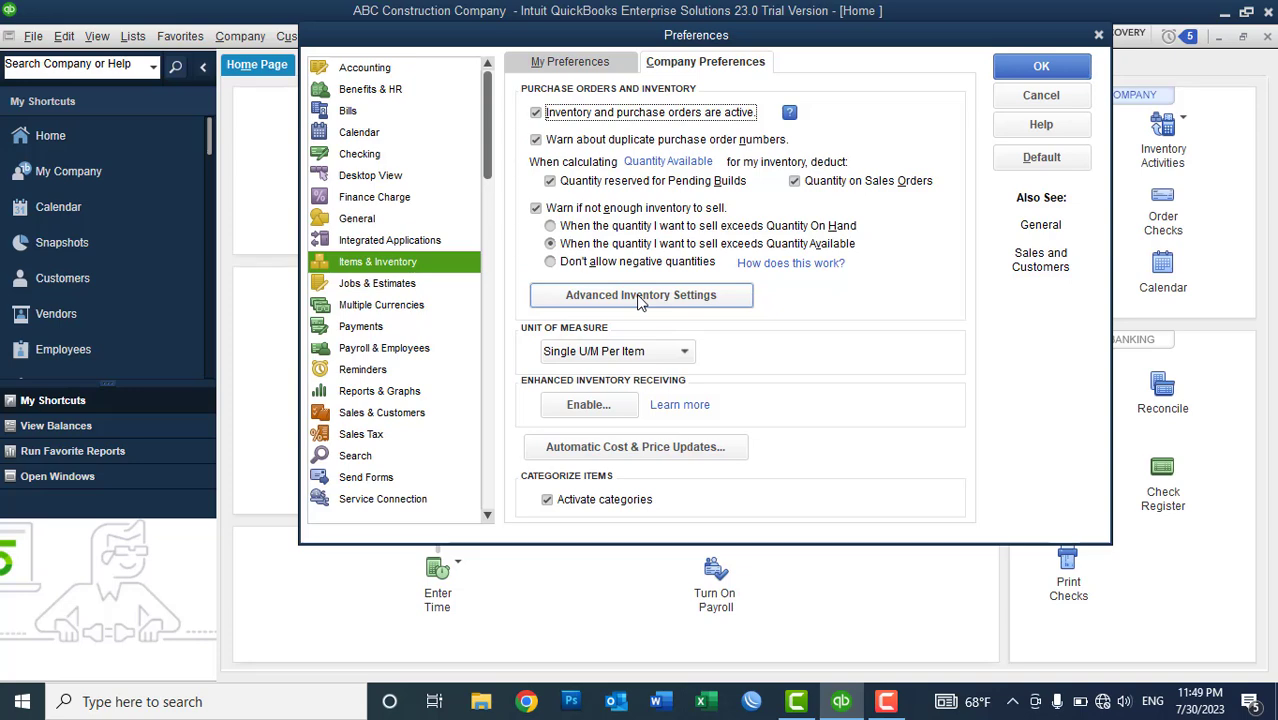
click(640, 296)
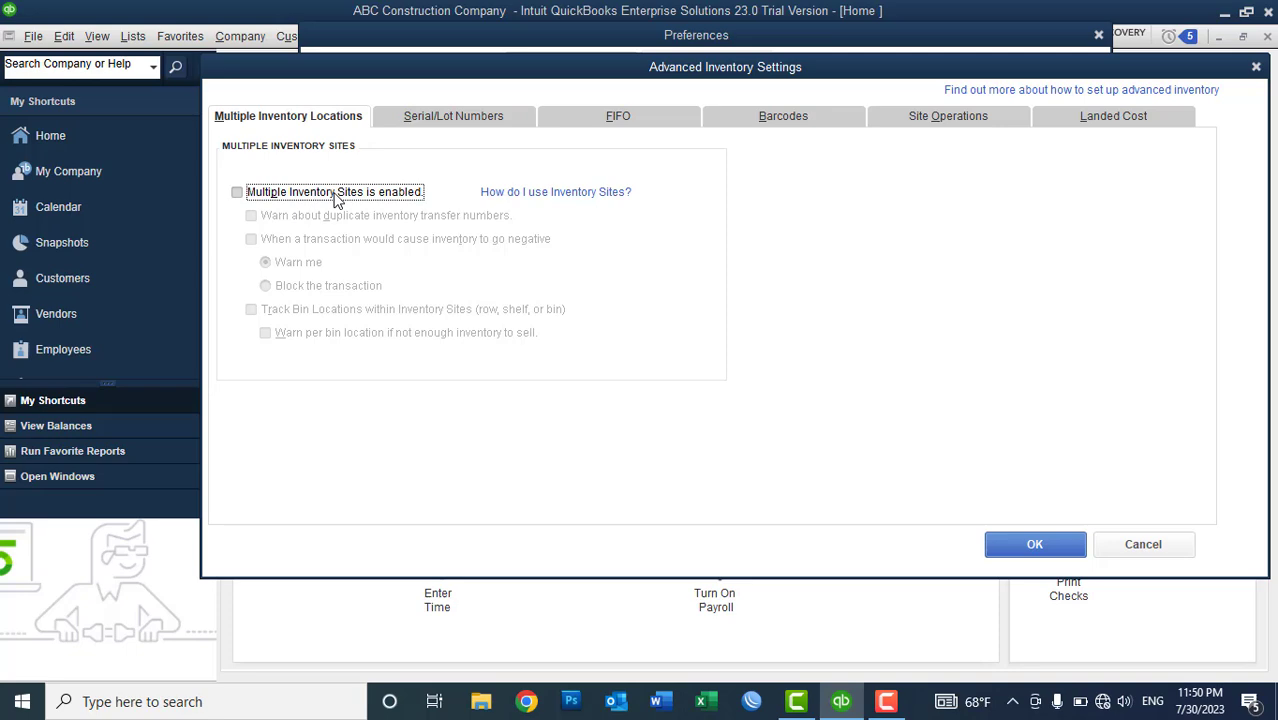
- Enable Multiple Inventory Sites, save the preferences and accept closing all windows
click(337, 194)
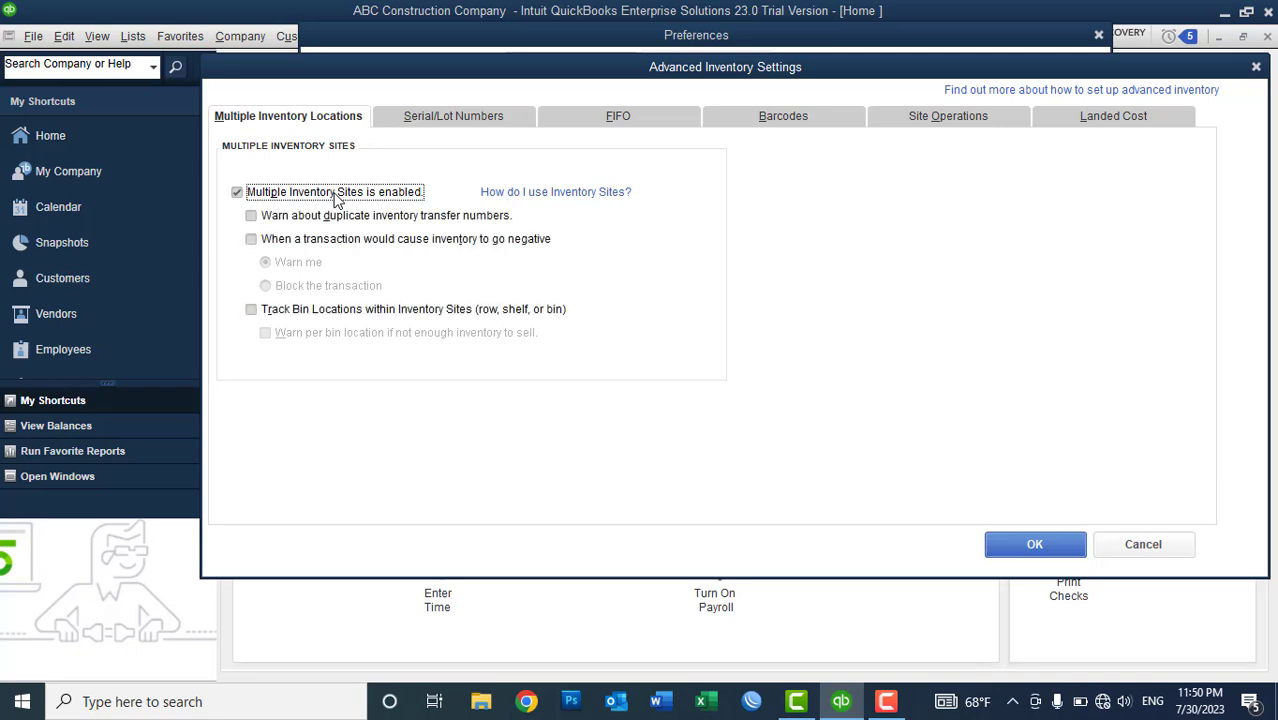
click(1022, 553)
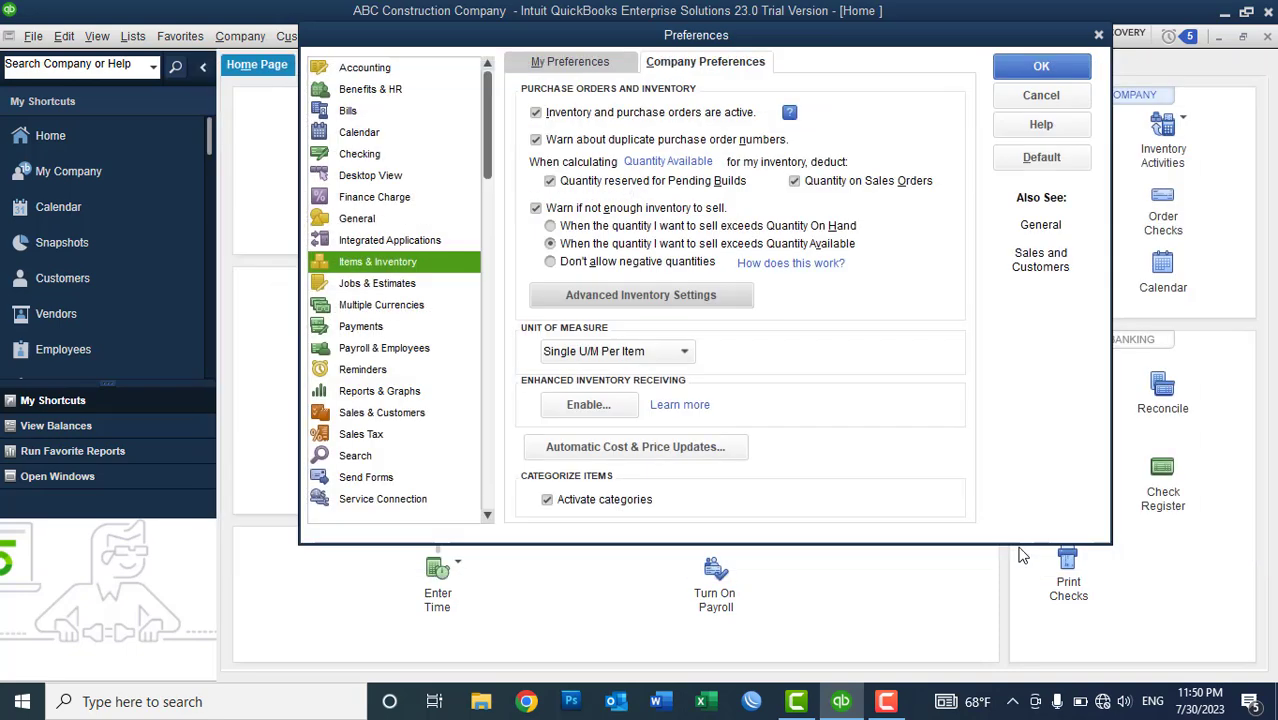
click(1006, 74)
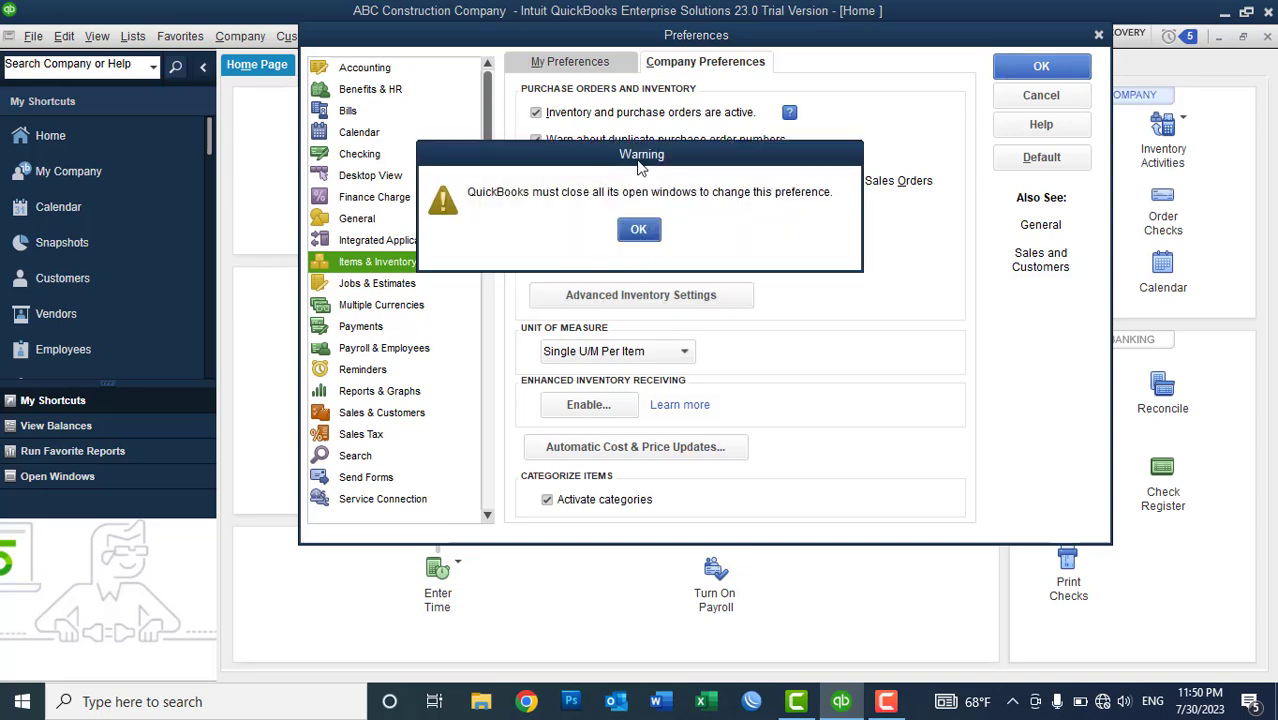
click(654, 232)
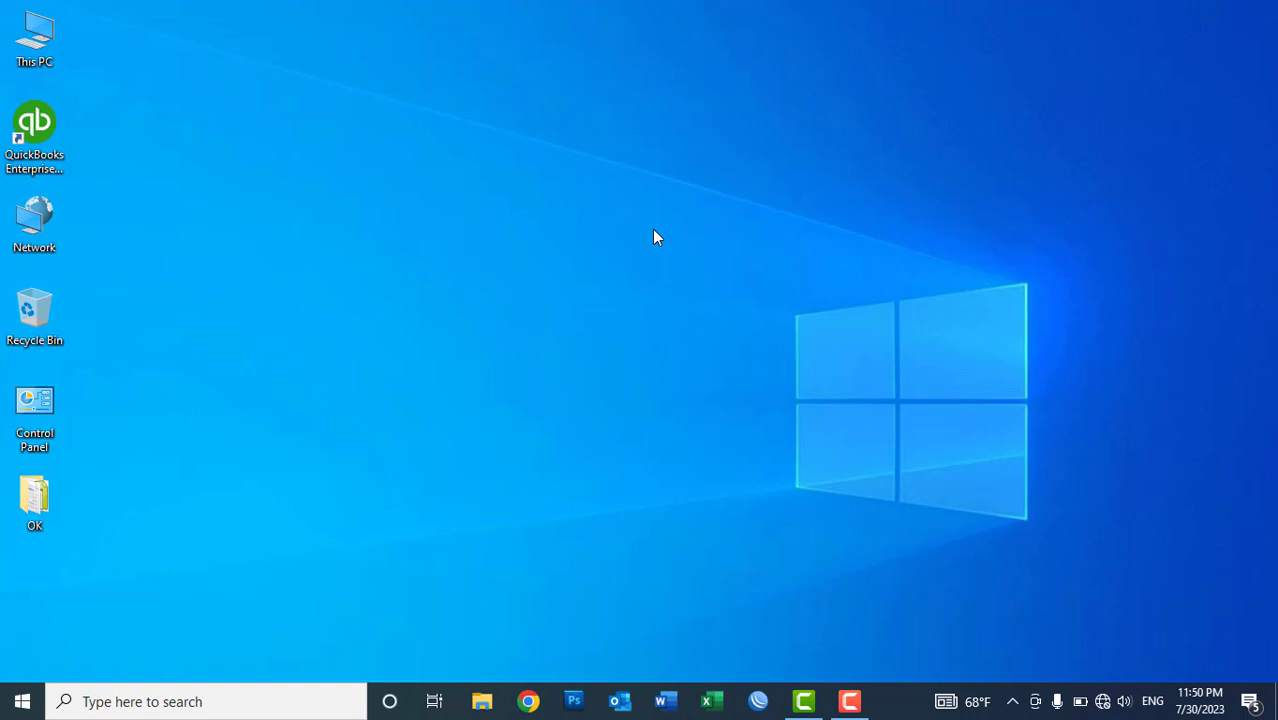
- Open the XYZ Construction Company file from the OK folder on the desktop
double_click(38, 497)
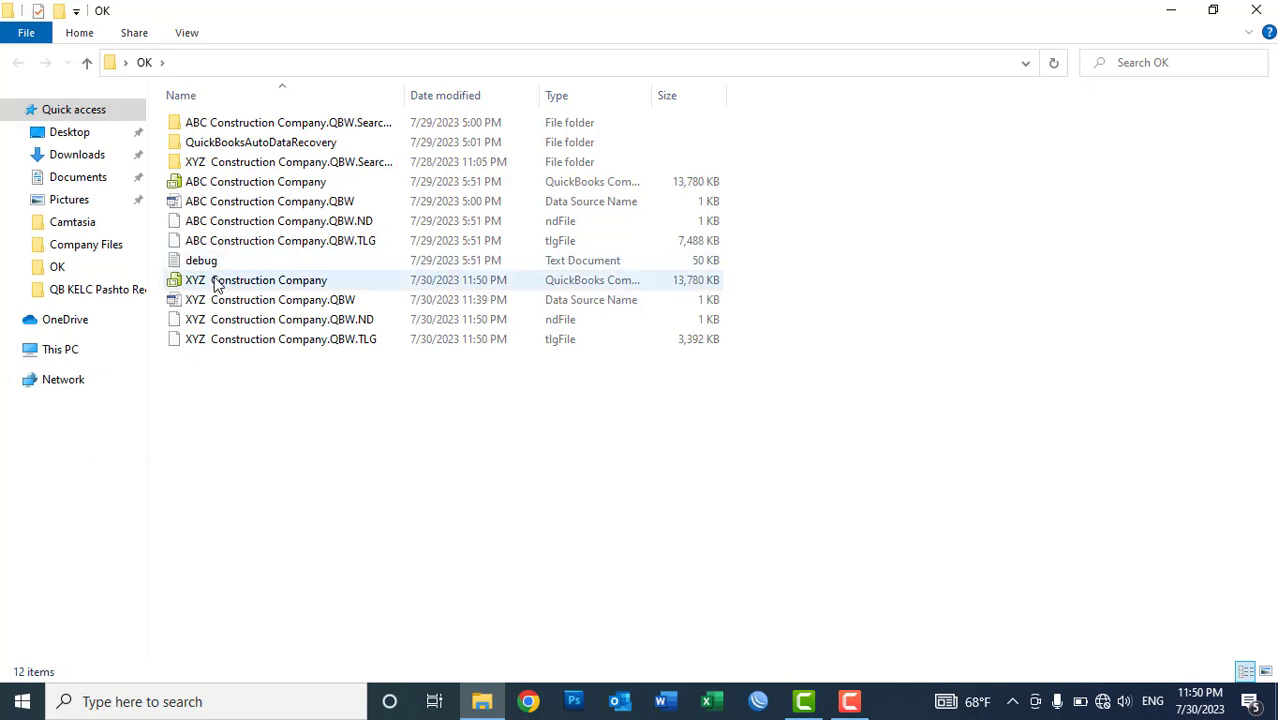
double_click(218, 281)
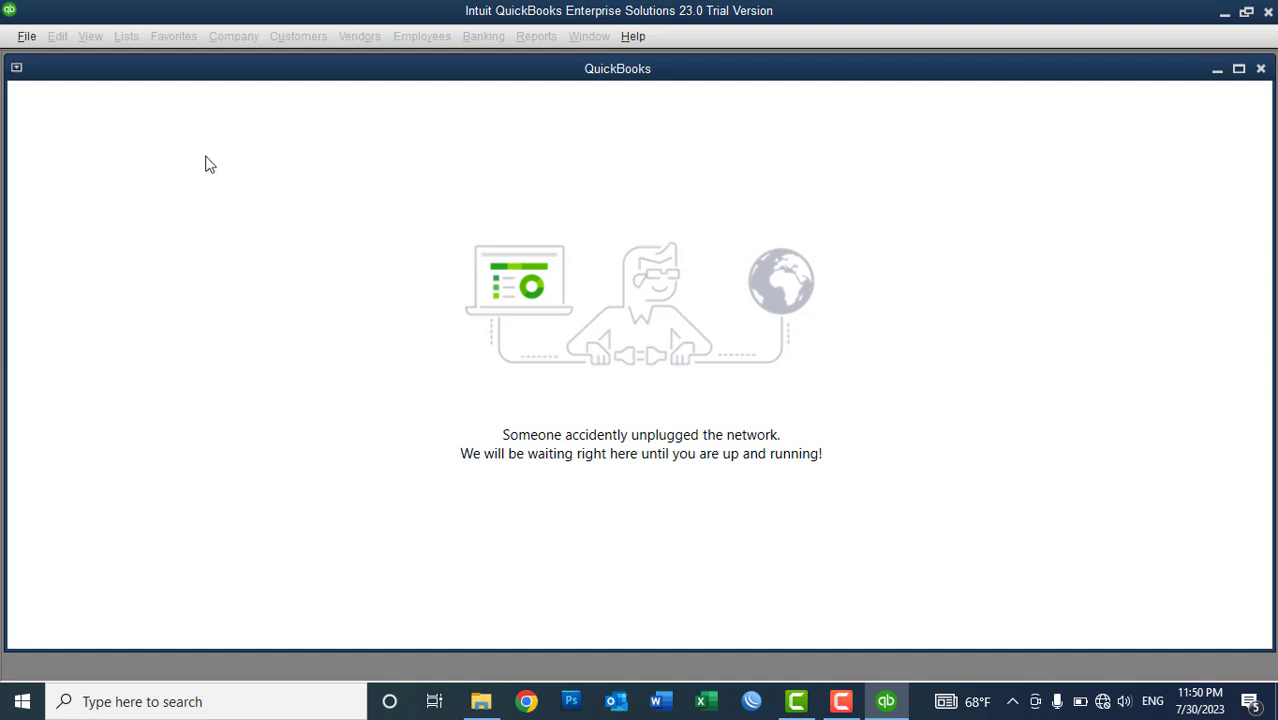
- Maximize QuickBooks, open the XYZ Construction Company file and log in with the admin password
double_click(200, 70)
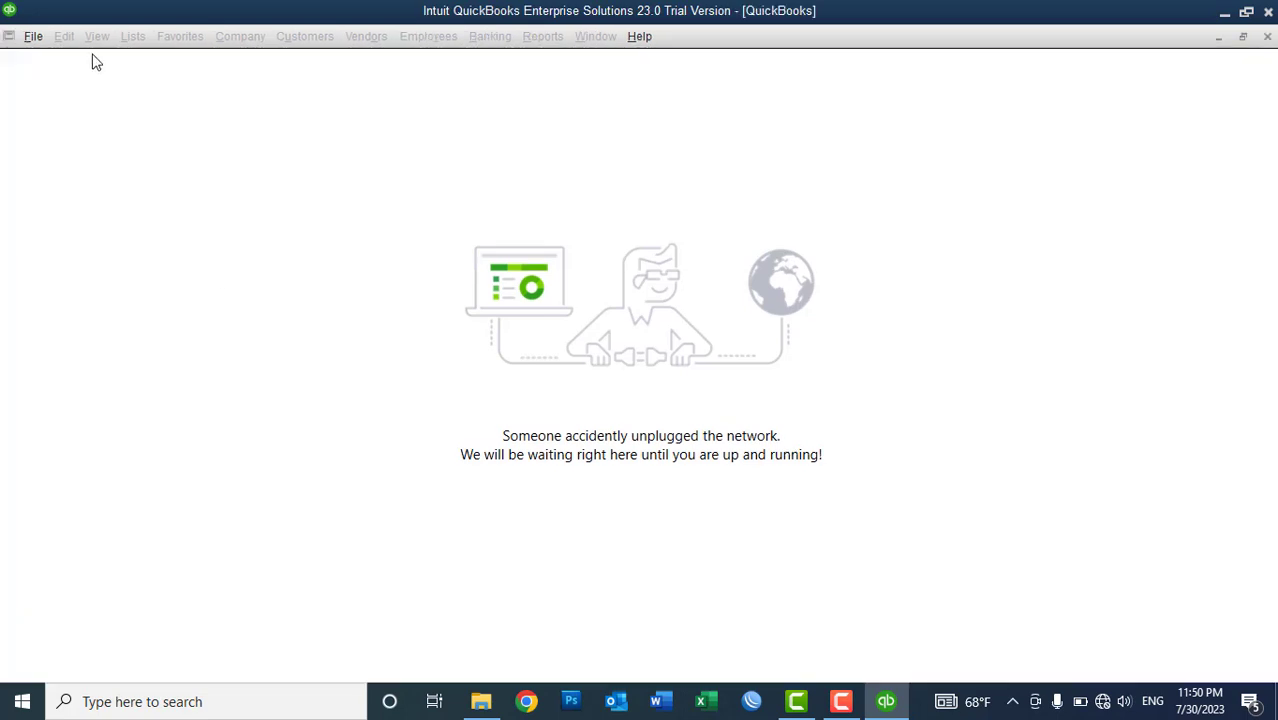
click(32, 37)
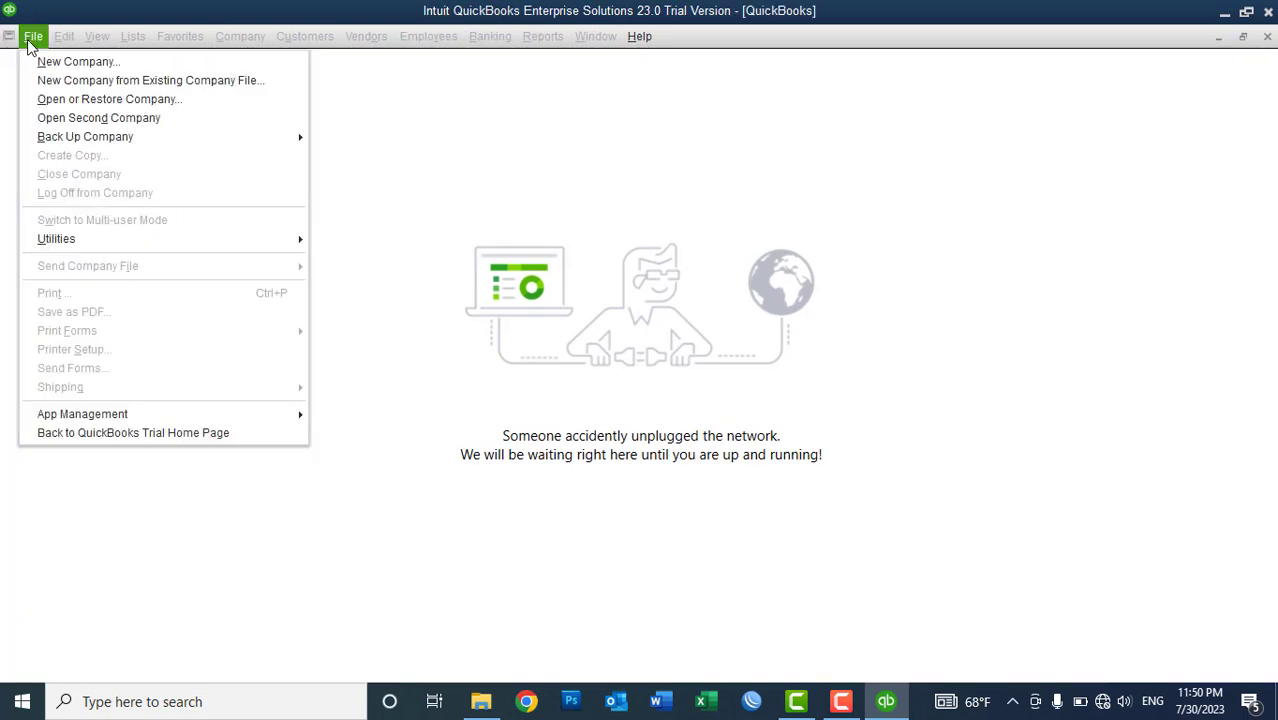
click(58, 101)
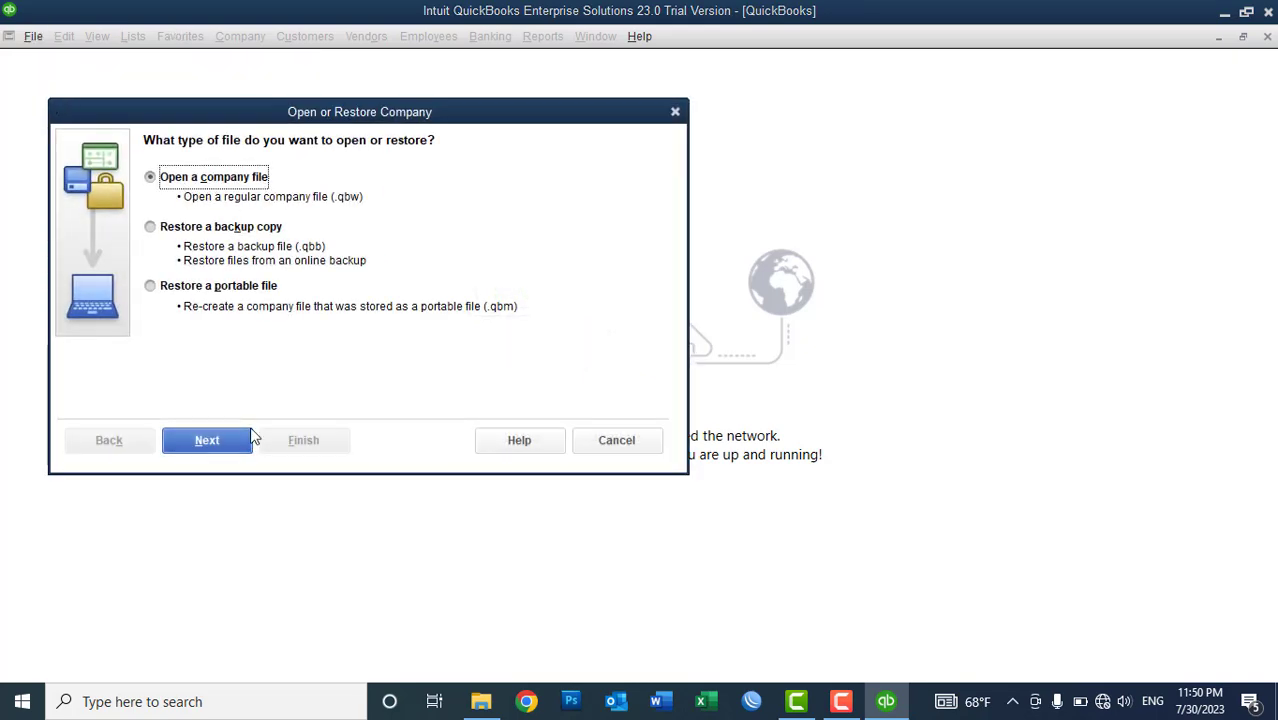
click(205, 443)
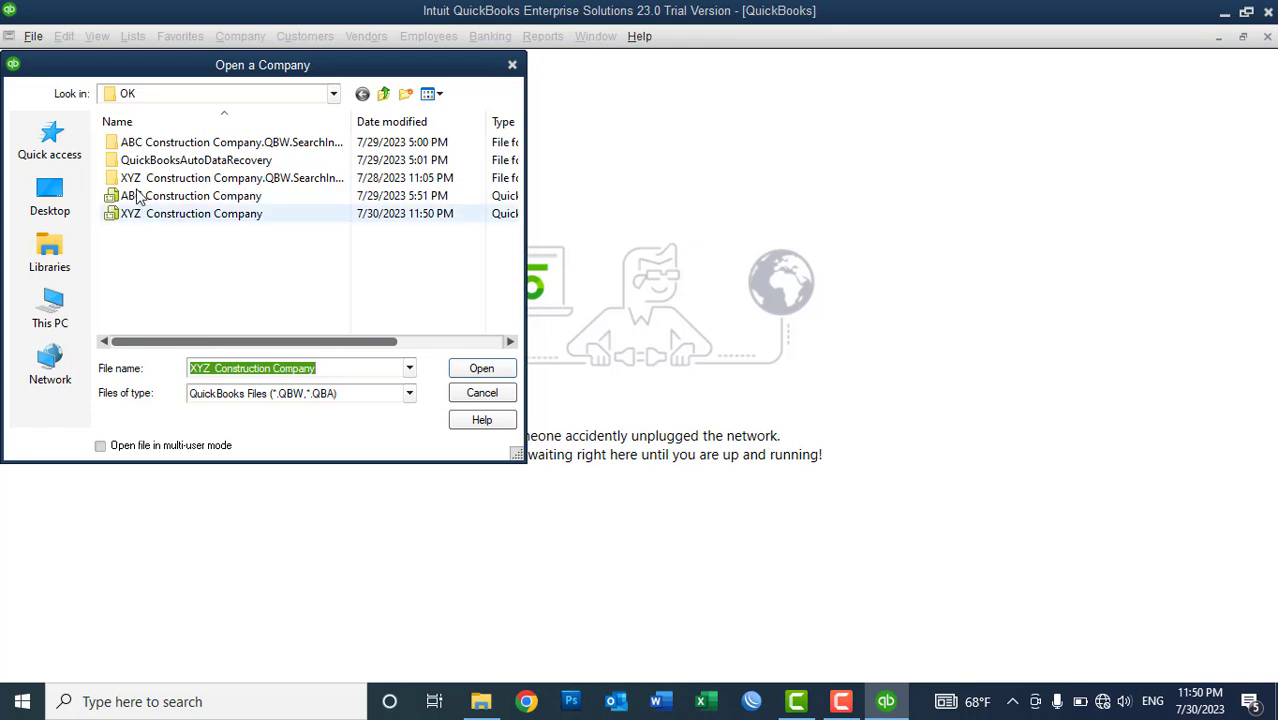
click(138, 222)
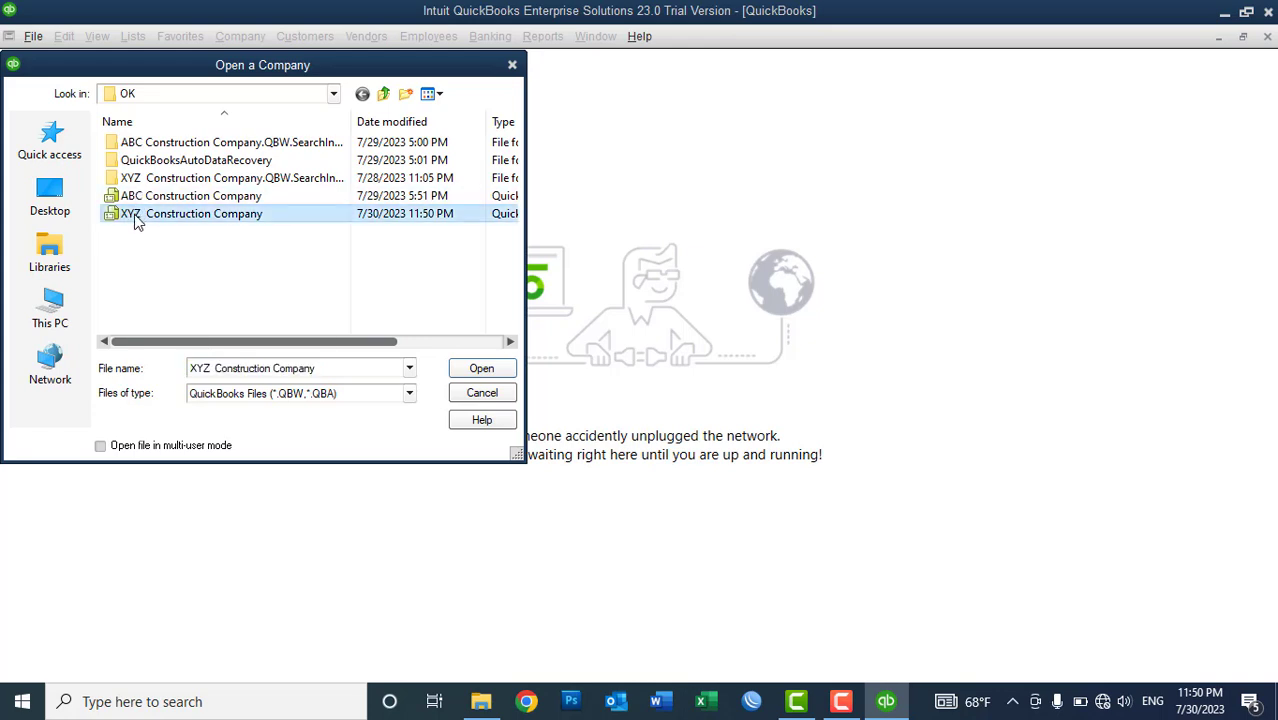
click(483, 369)
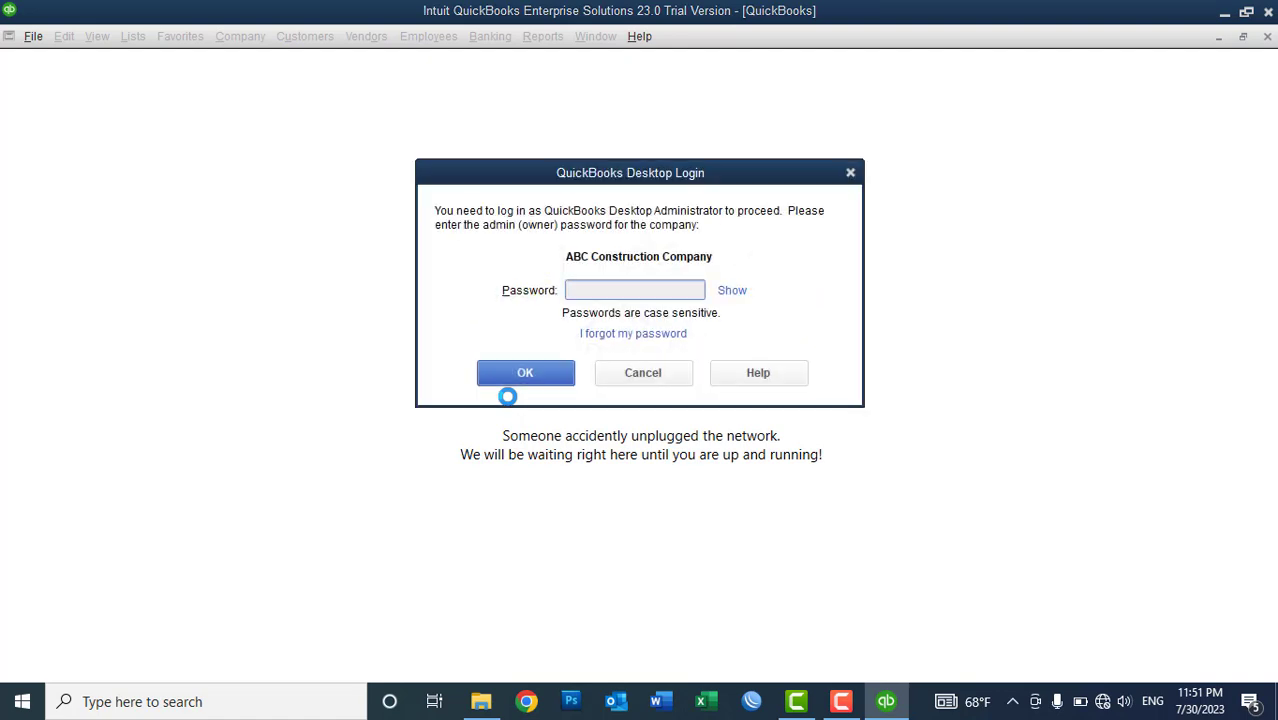
text(•••••••••)
click(524, 384)
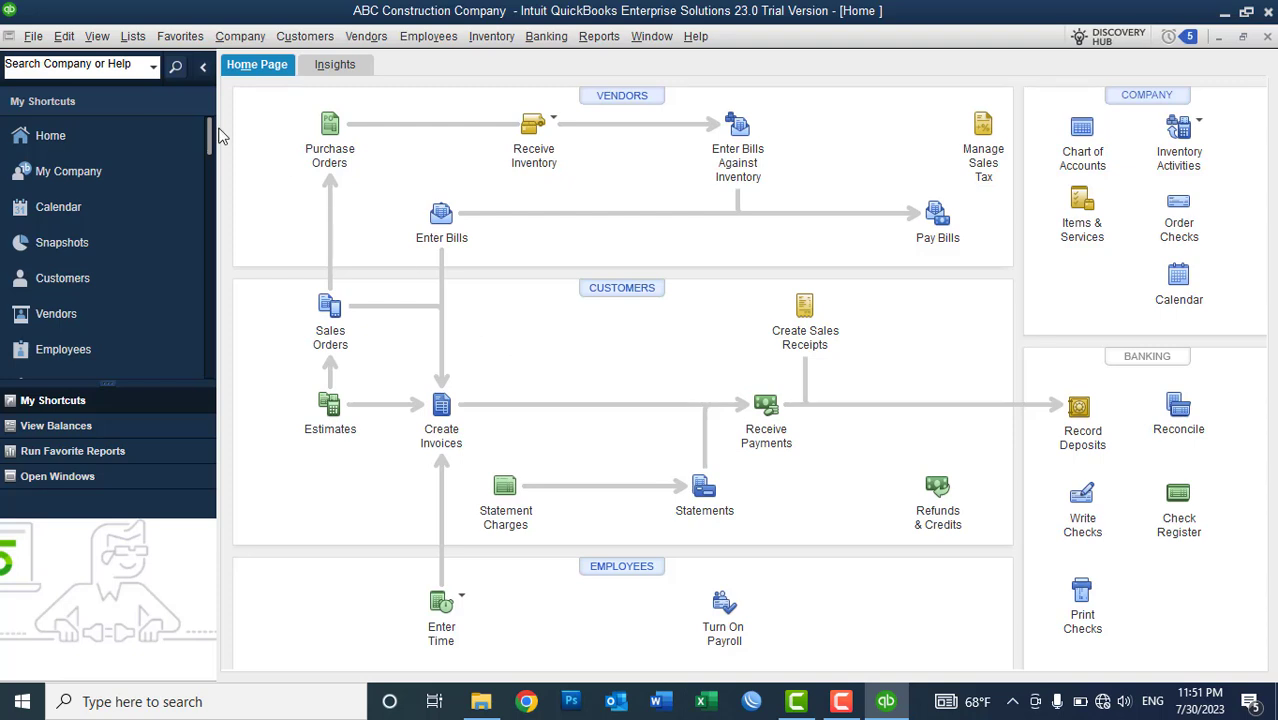
click(63, 36)
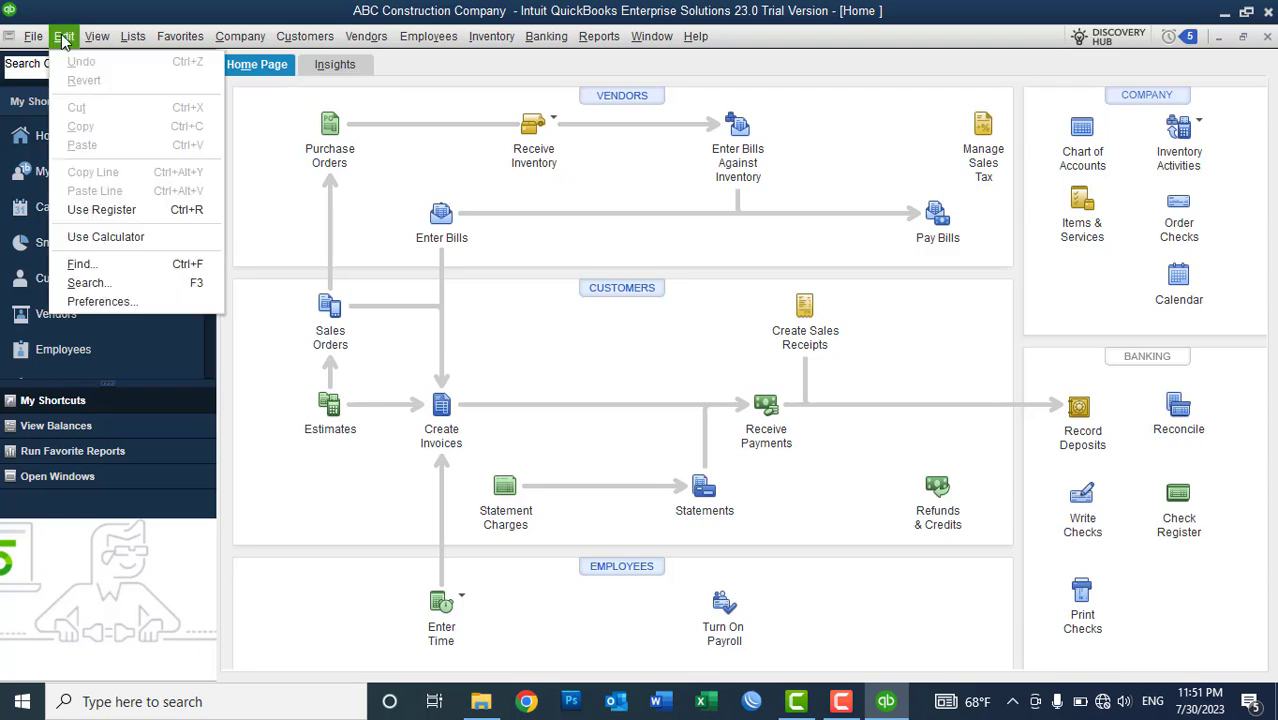
click(103, 297)
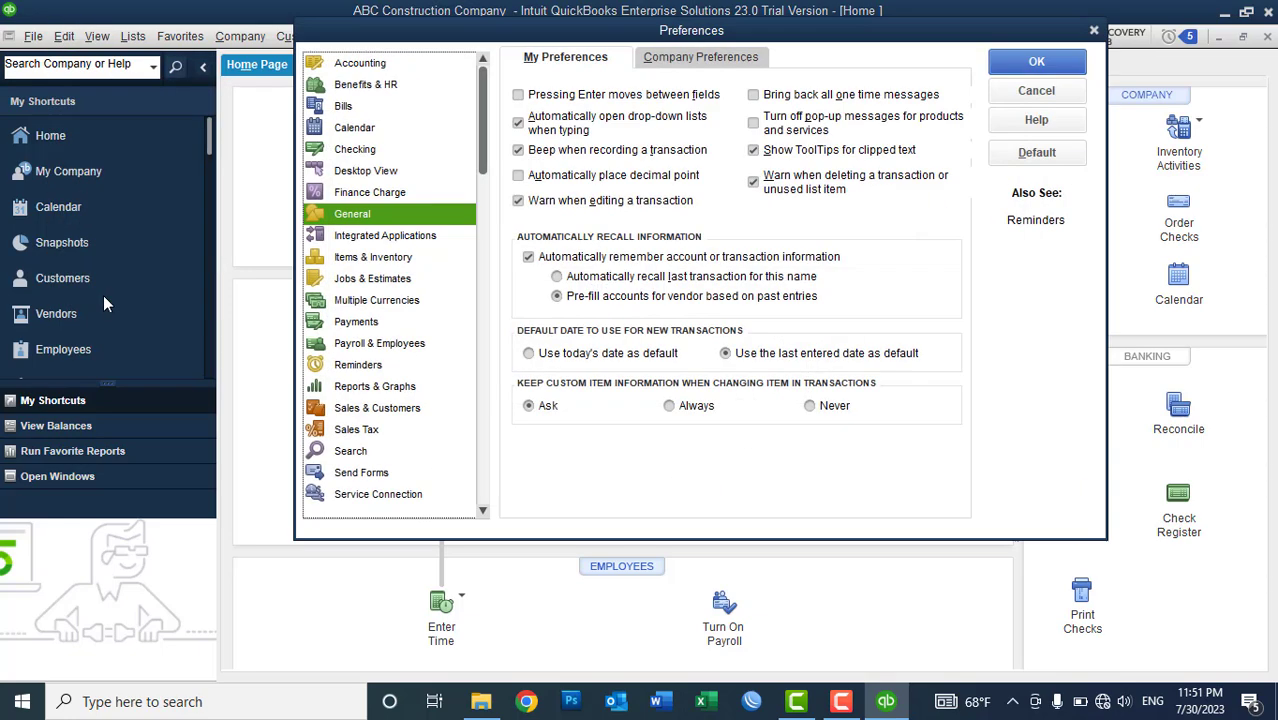
click(390, 262)
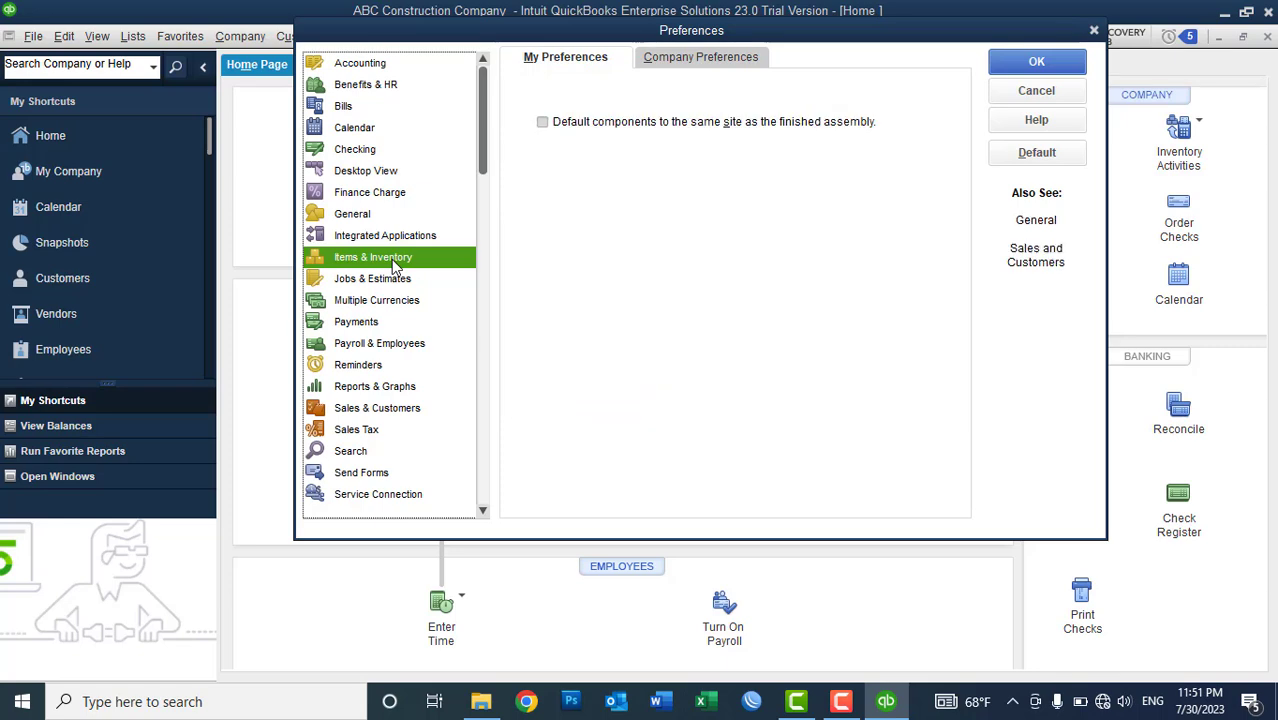
click(686, 63)
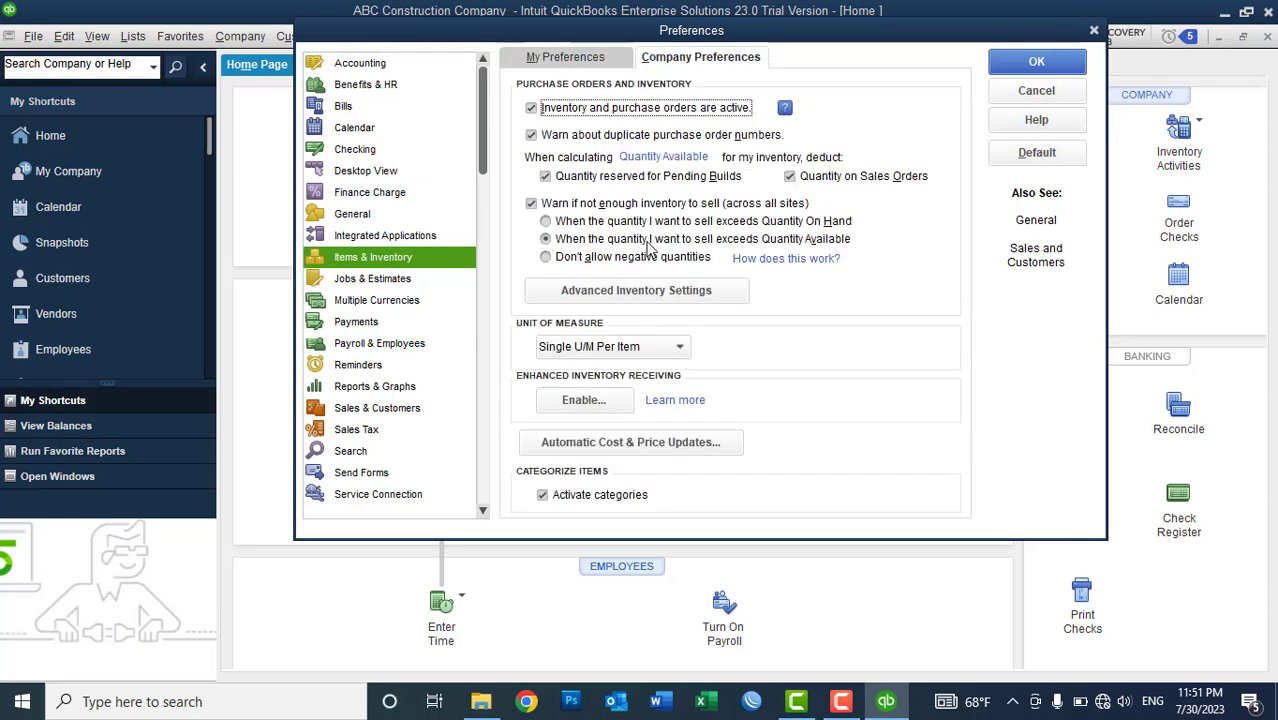
click(636, 292)
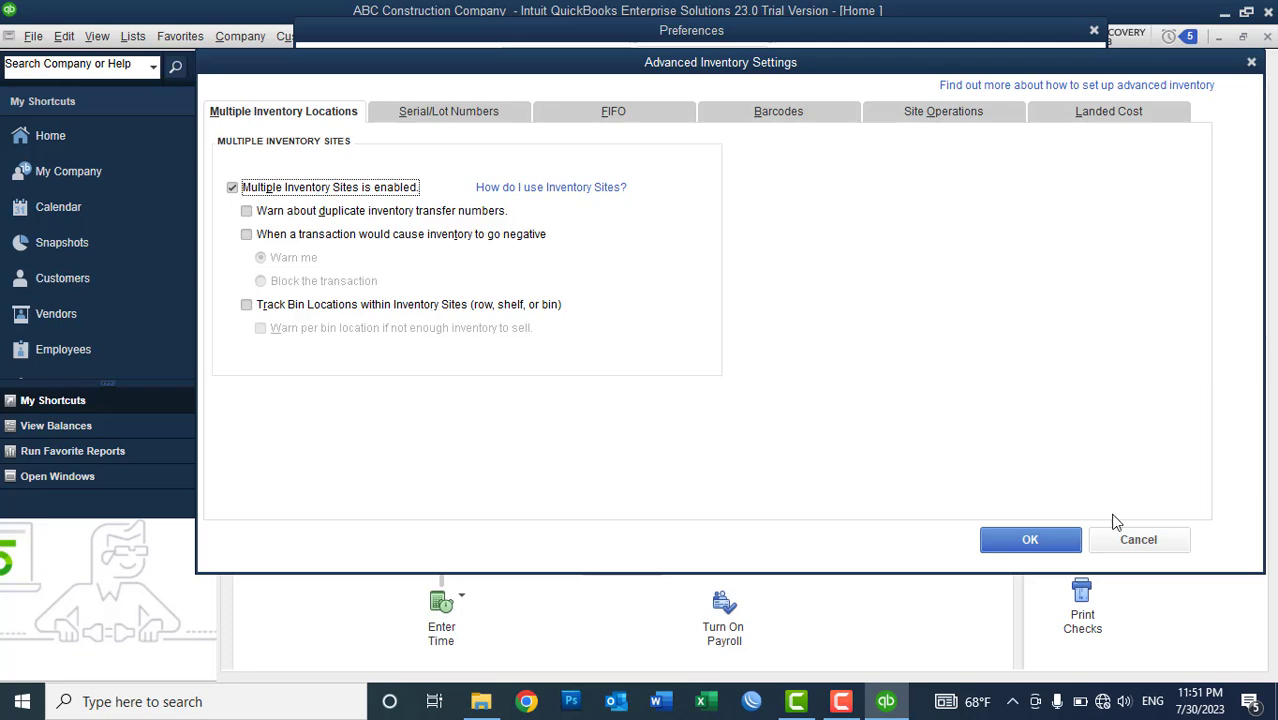
click(1062, 541)
click(1037, 62)
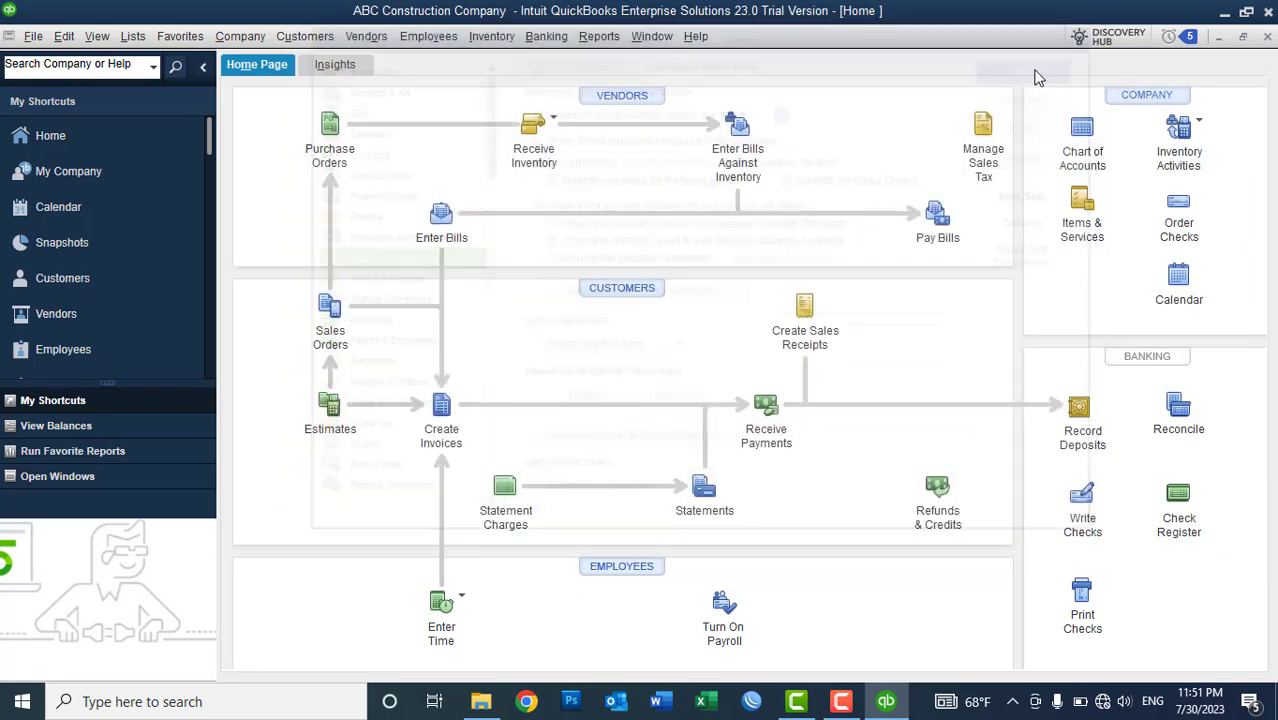
- Show the Lists menu, which now offers the Inventory Site List
click(140, 38)
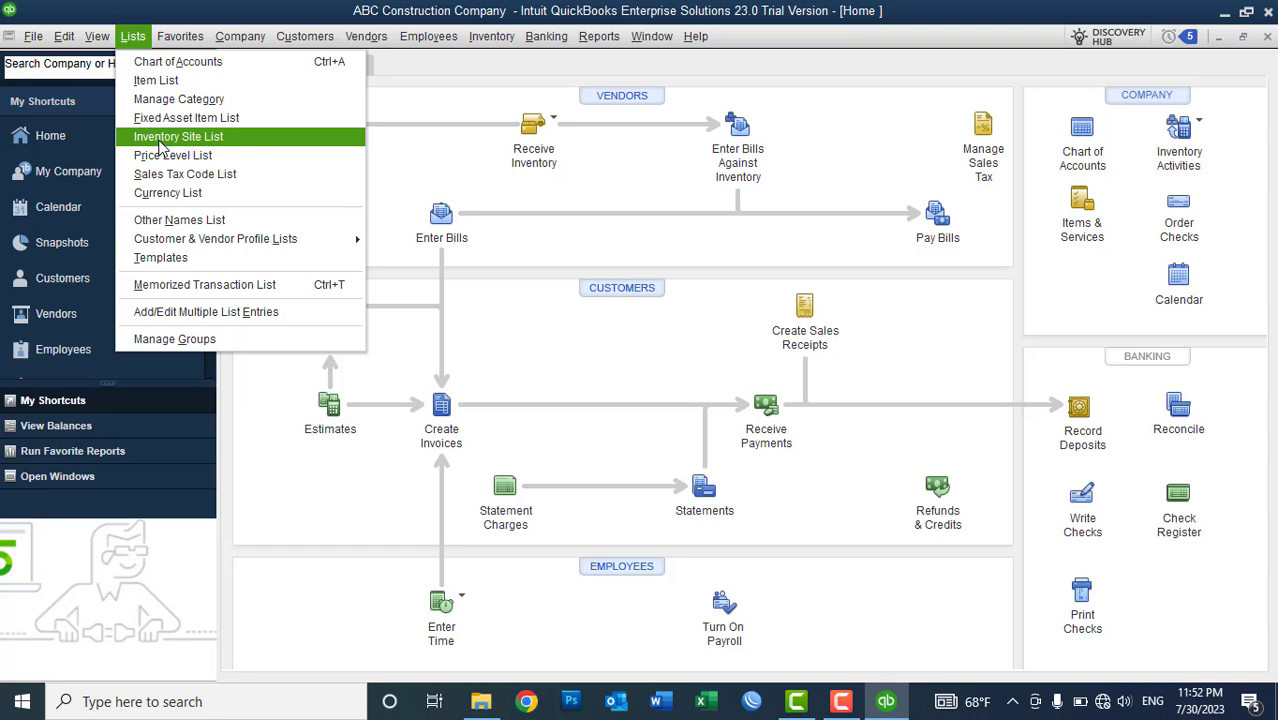
- Open the Inventory Site List and select each site from Warehous up to Drop Ship
click(160, 140)
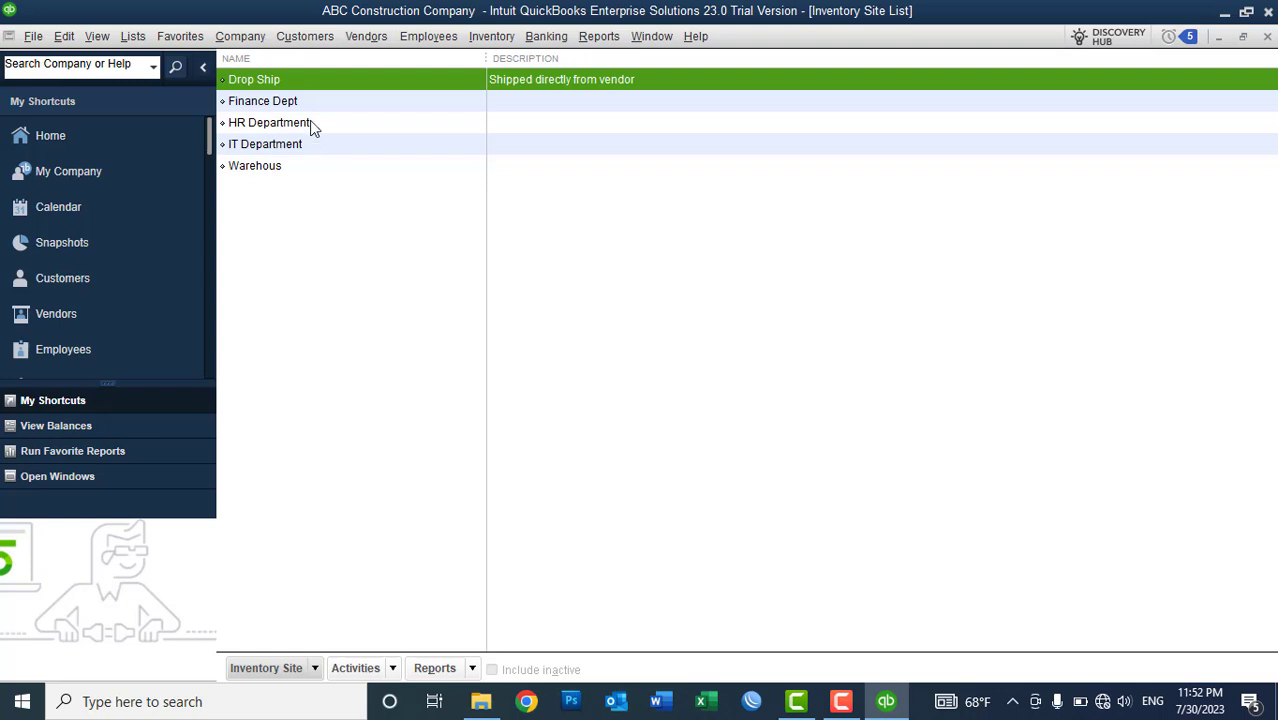
click(257, 172)
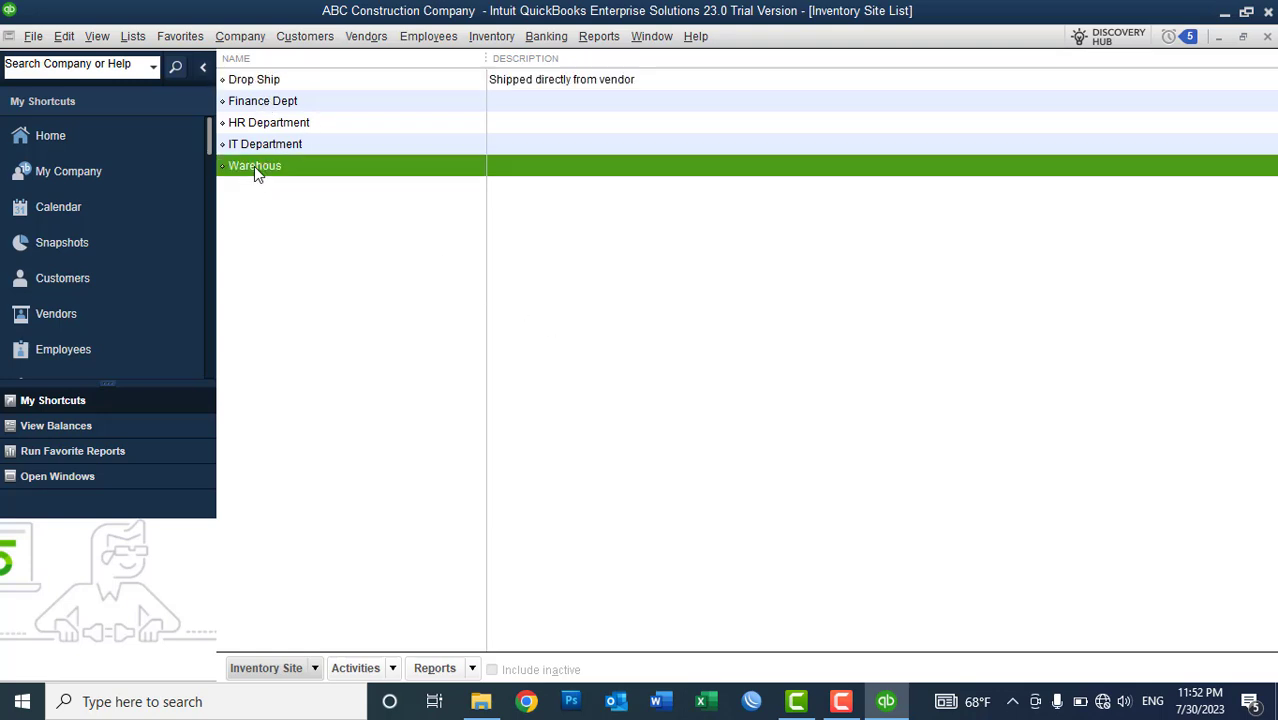
click(254, 144)
click(254, 124)
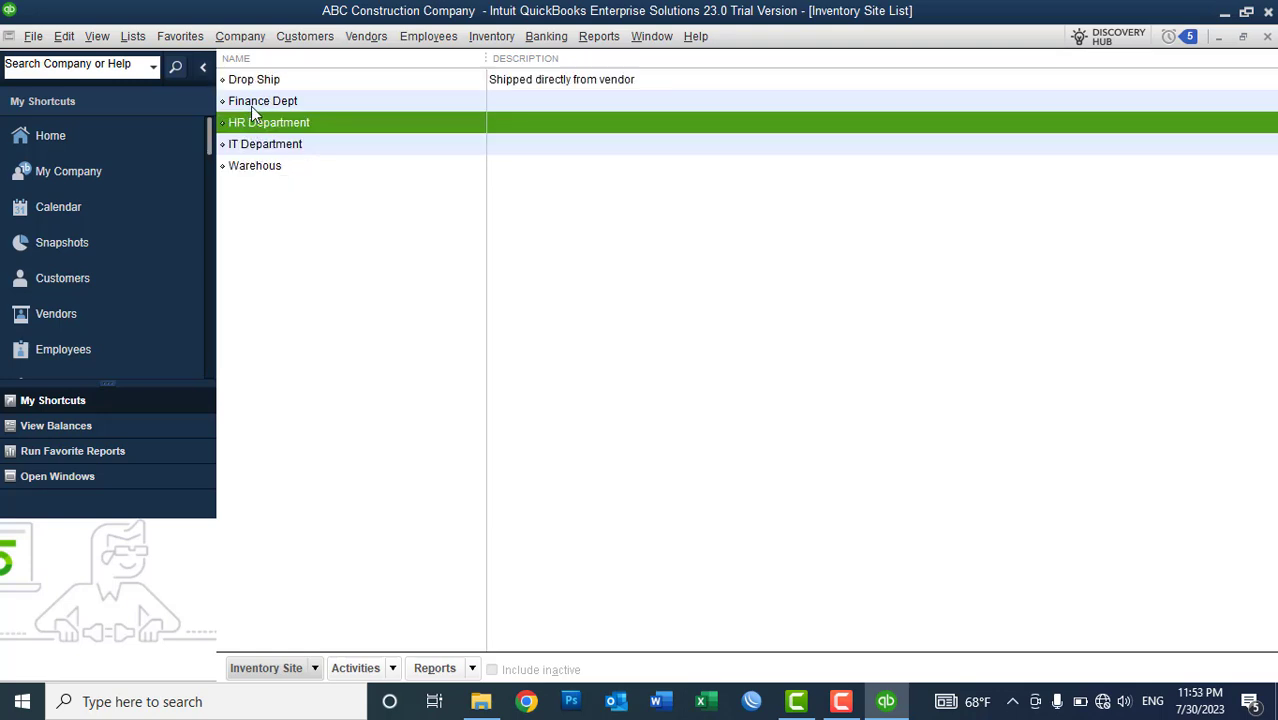
click(254, 104)
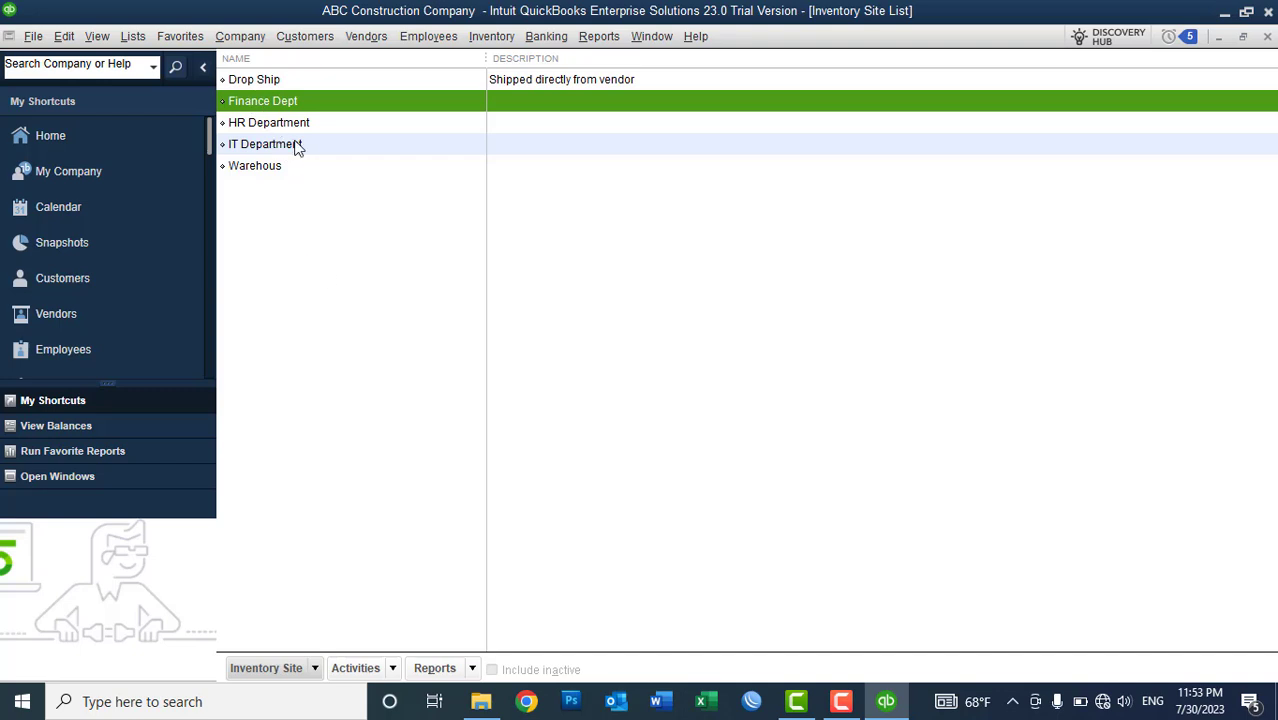
click(275, 82)
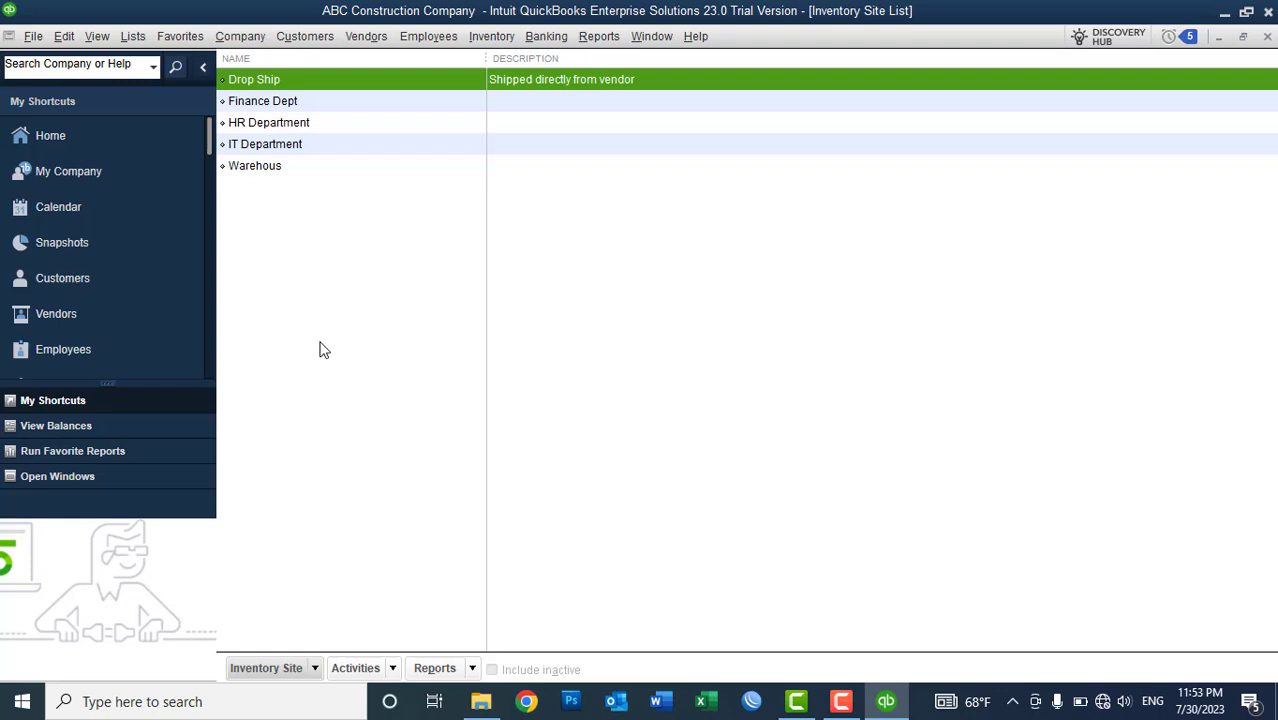
- Delete Drop Ship, Finance Dept, HR Department, IT Department and Warehous sites
key(ctrl+d)
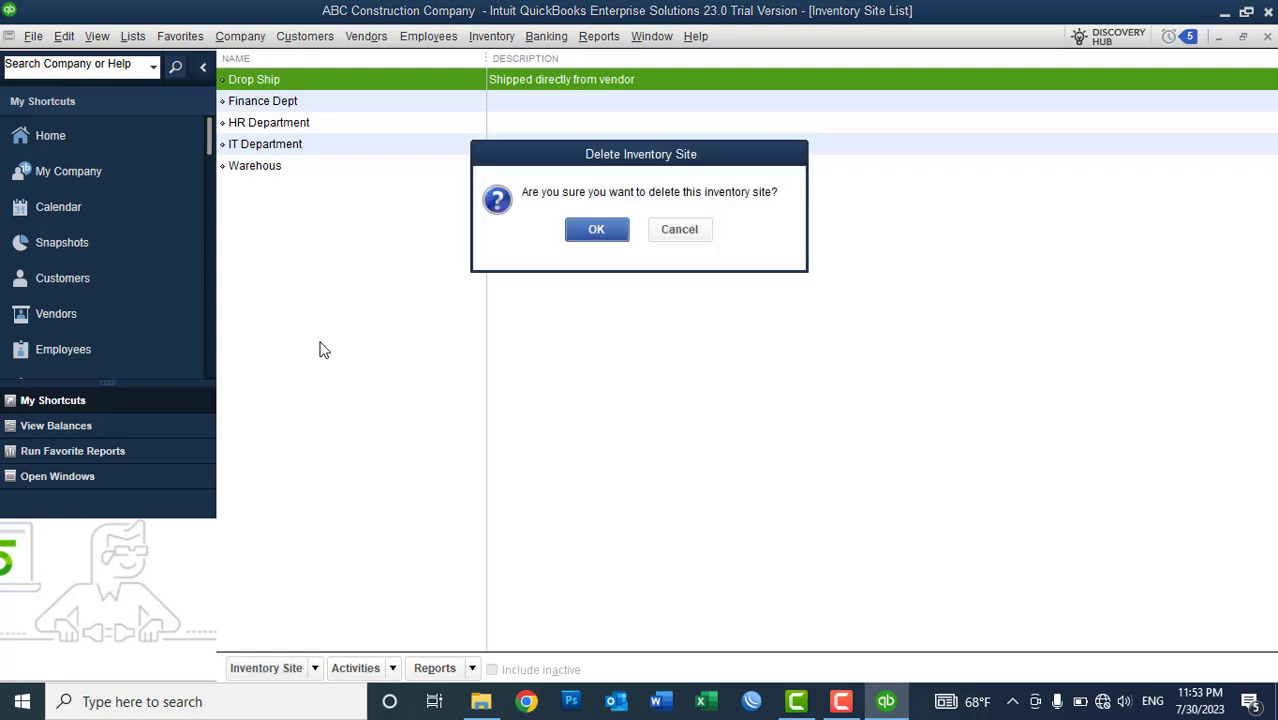
key(Return)
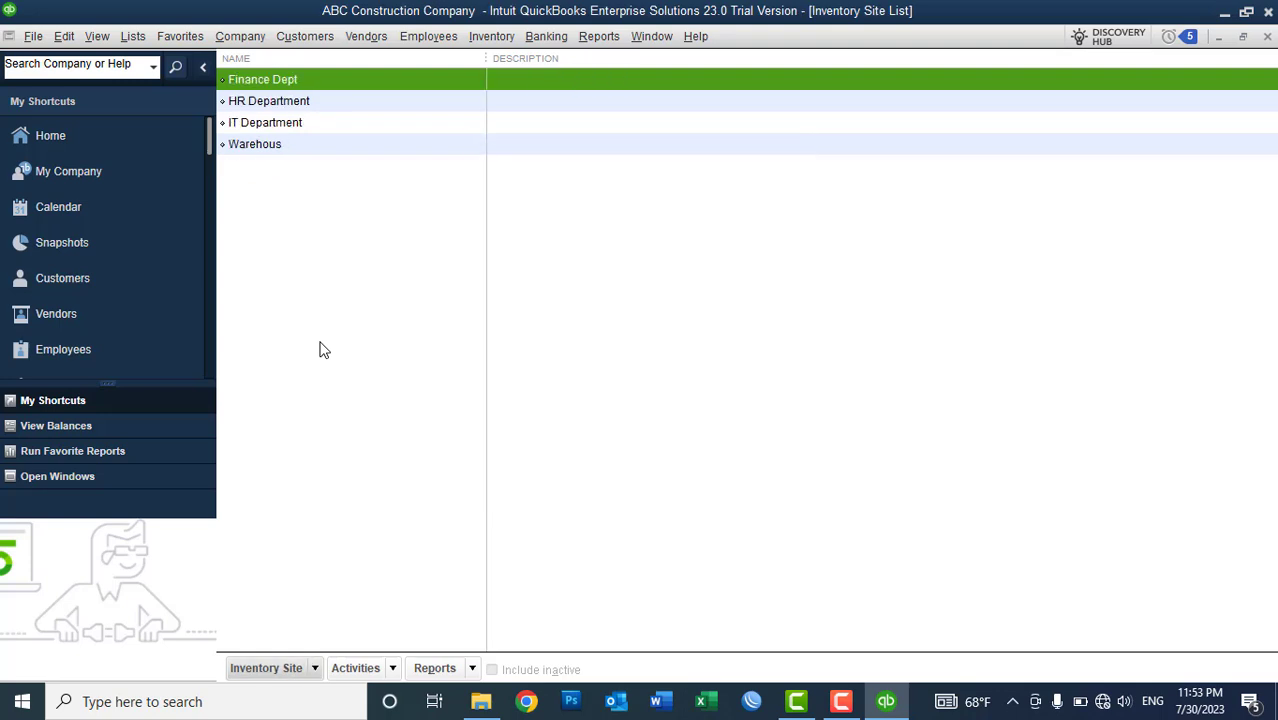
key(ctrl+d)
key(Return)
key(ctrl+d)
key(Return)
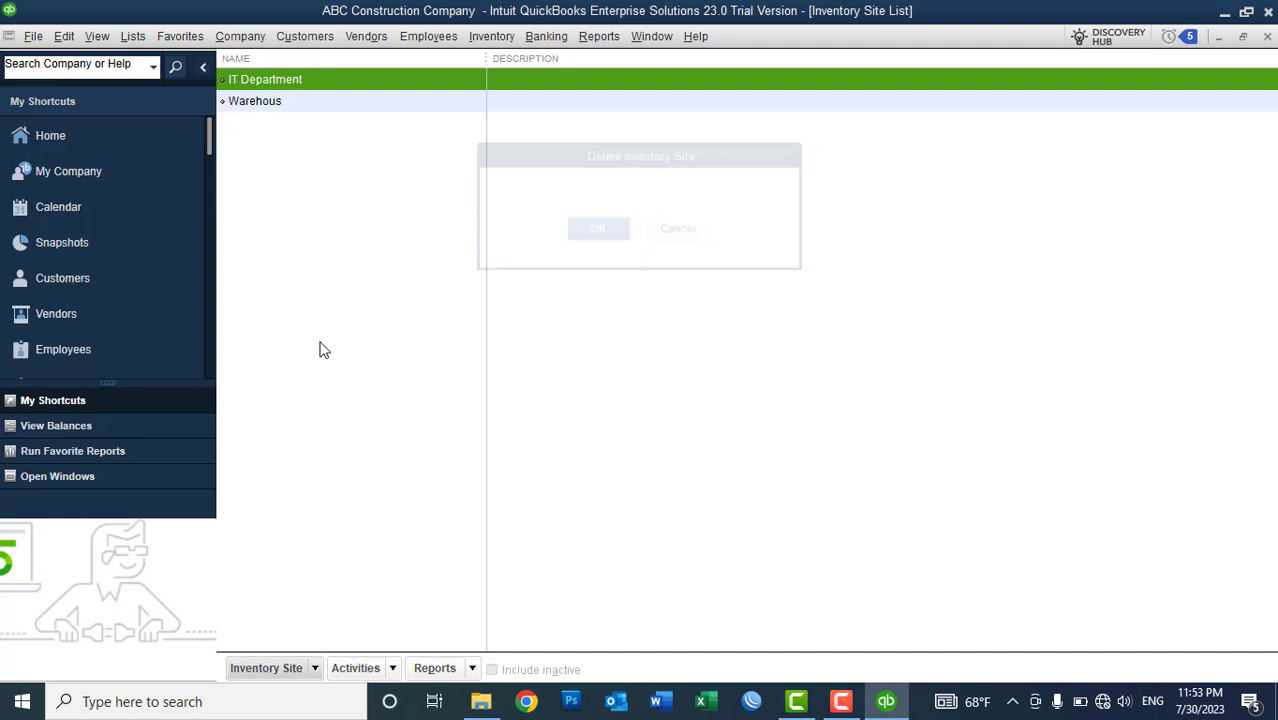
key(ctrl+d)
key(Return)
key(ctrl+d)
key(Return)
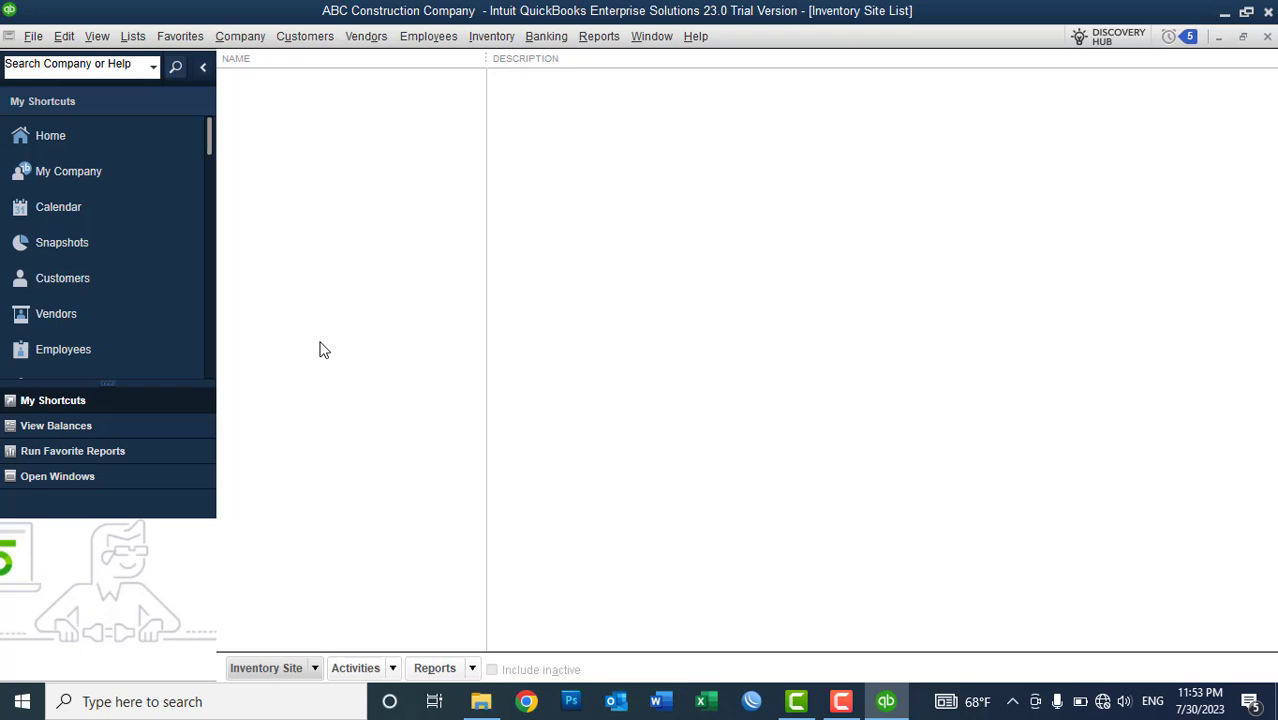
- Create a new inventory site named 'Kabul Site - Main Branch'
right_click(810, 176)
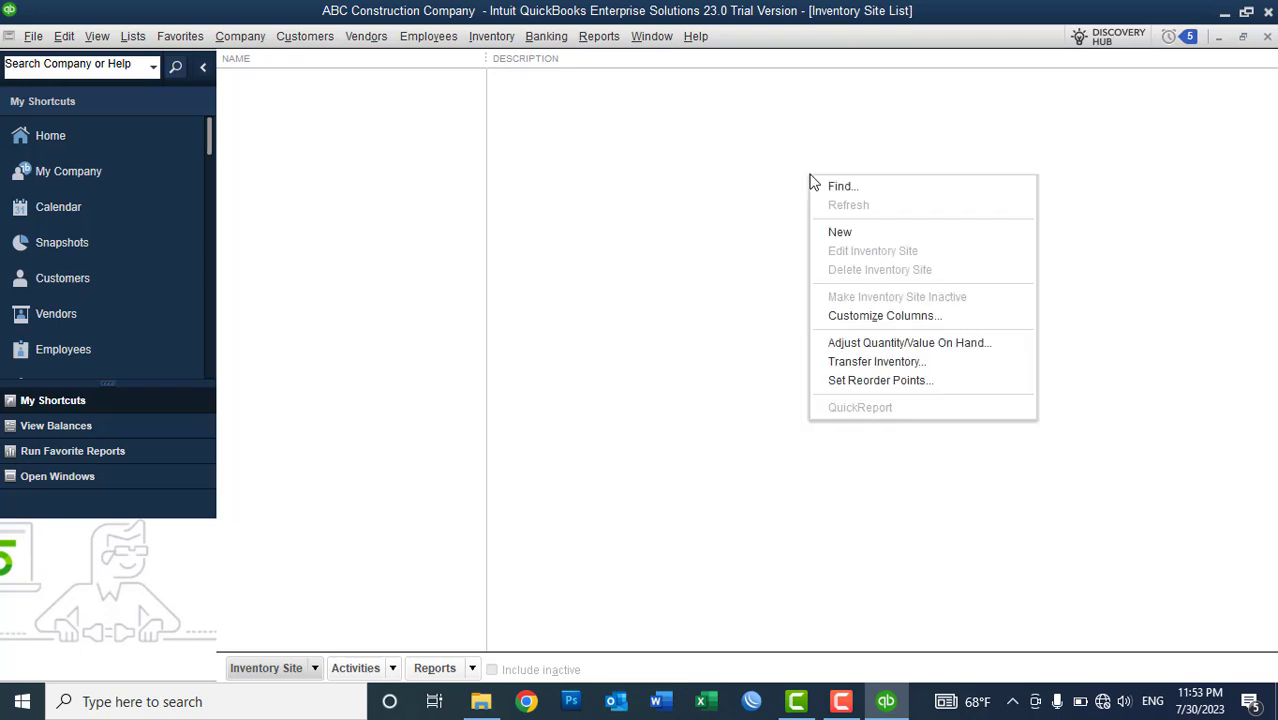
click(679, 234)
click(273, 677)
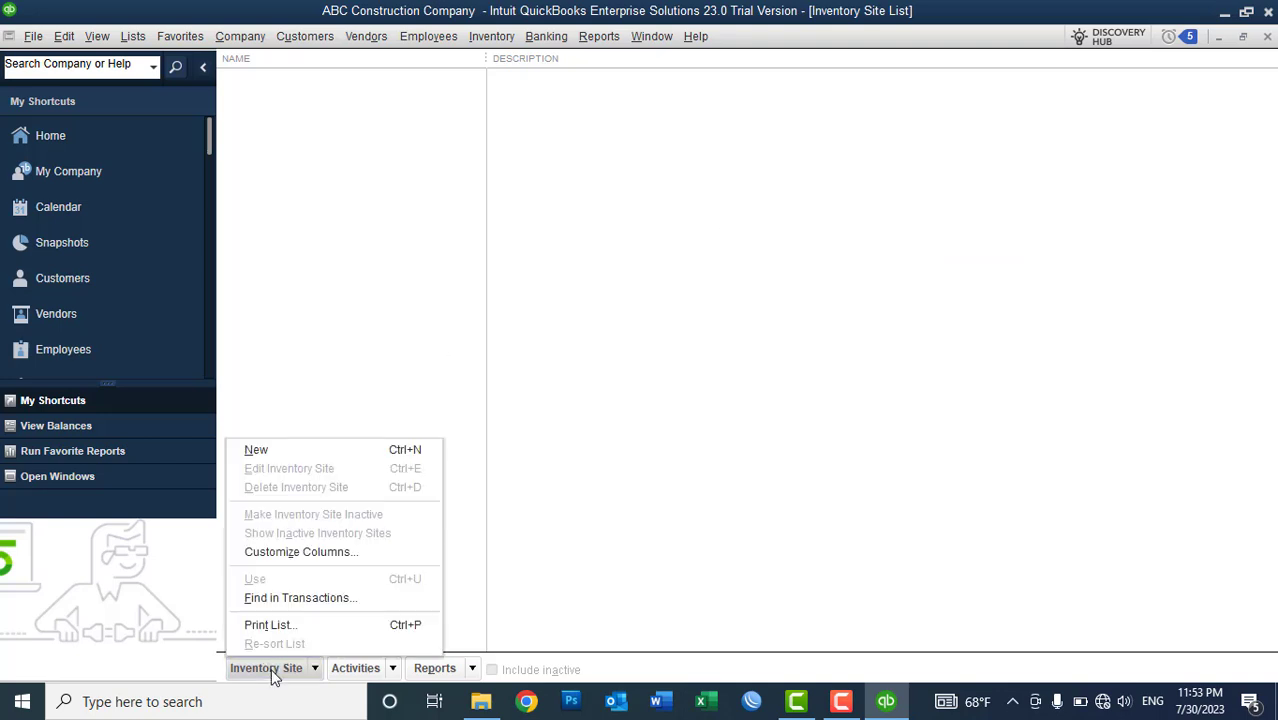
click(298, 458)
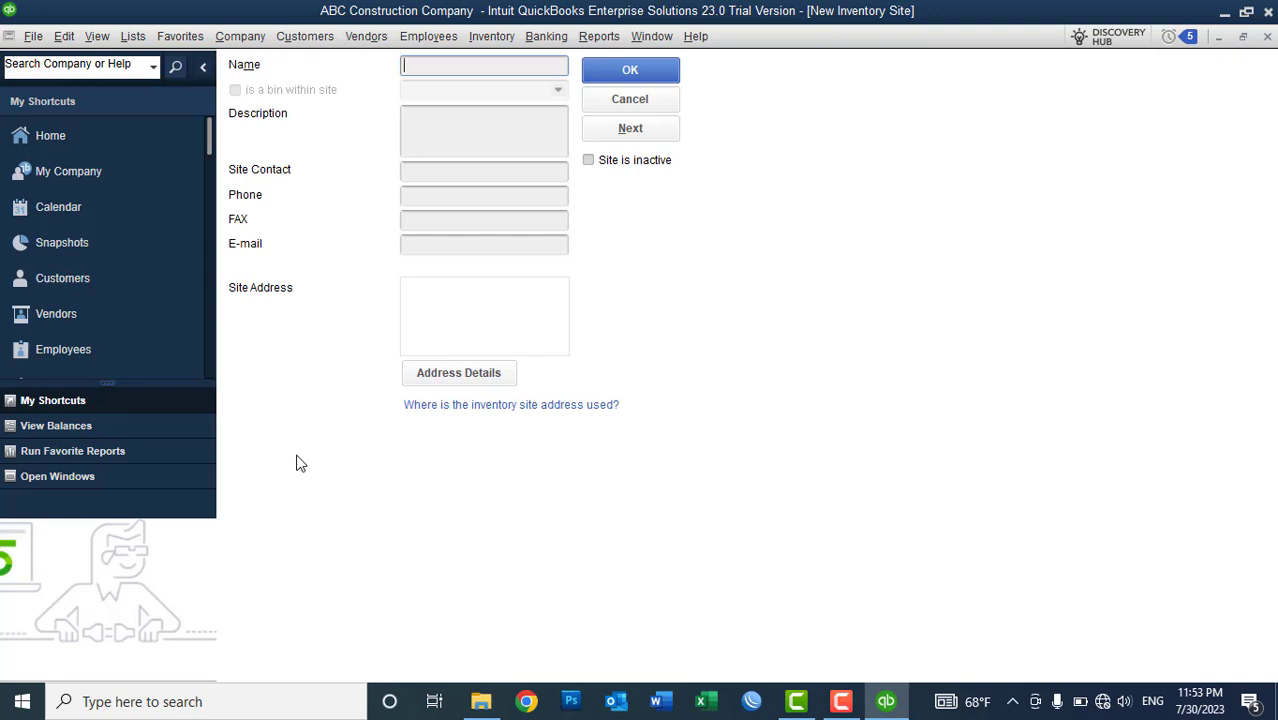
text(Kabul Site)
key(BackSpace)
key(BackSpace)
key(BackSpace)
key(BackSpace)
text(Sitt)
text(e - M)
text(ain Br)
text(anch)
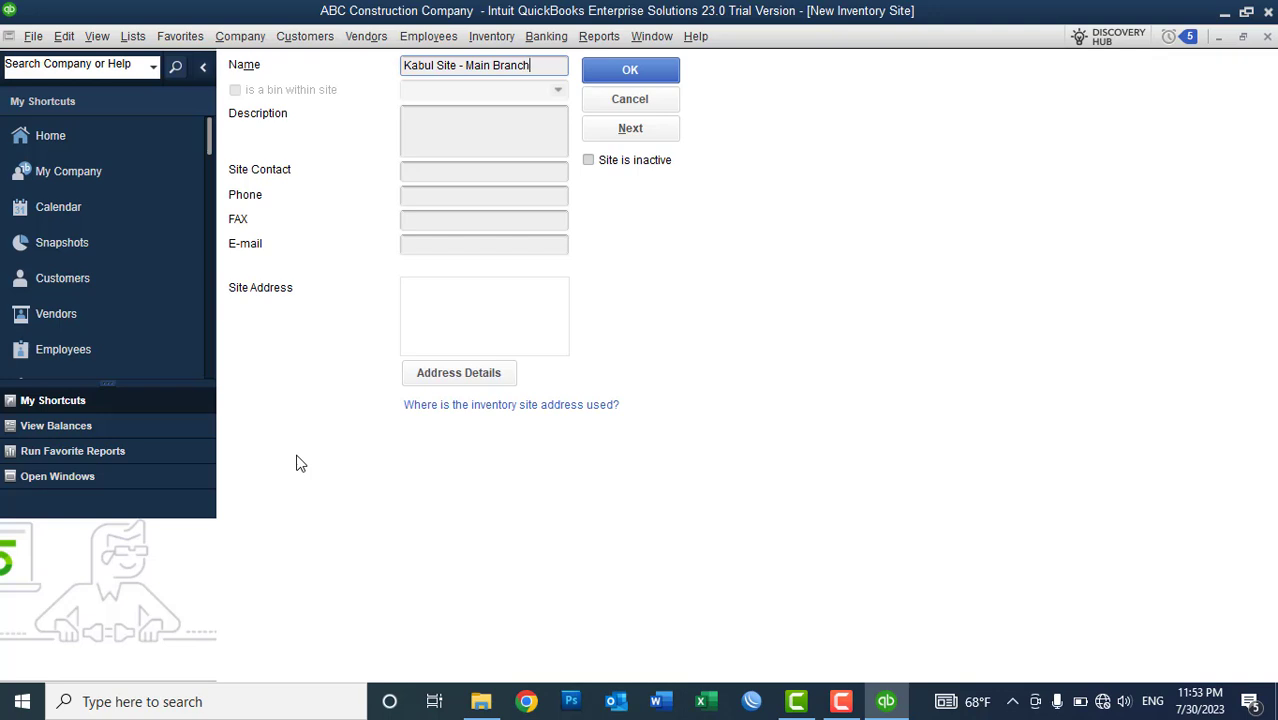
- Enter the site's contact phone number, e-mail and Kabul street address, then save it
click(467, 142)
click(430, 176)
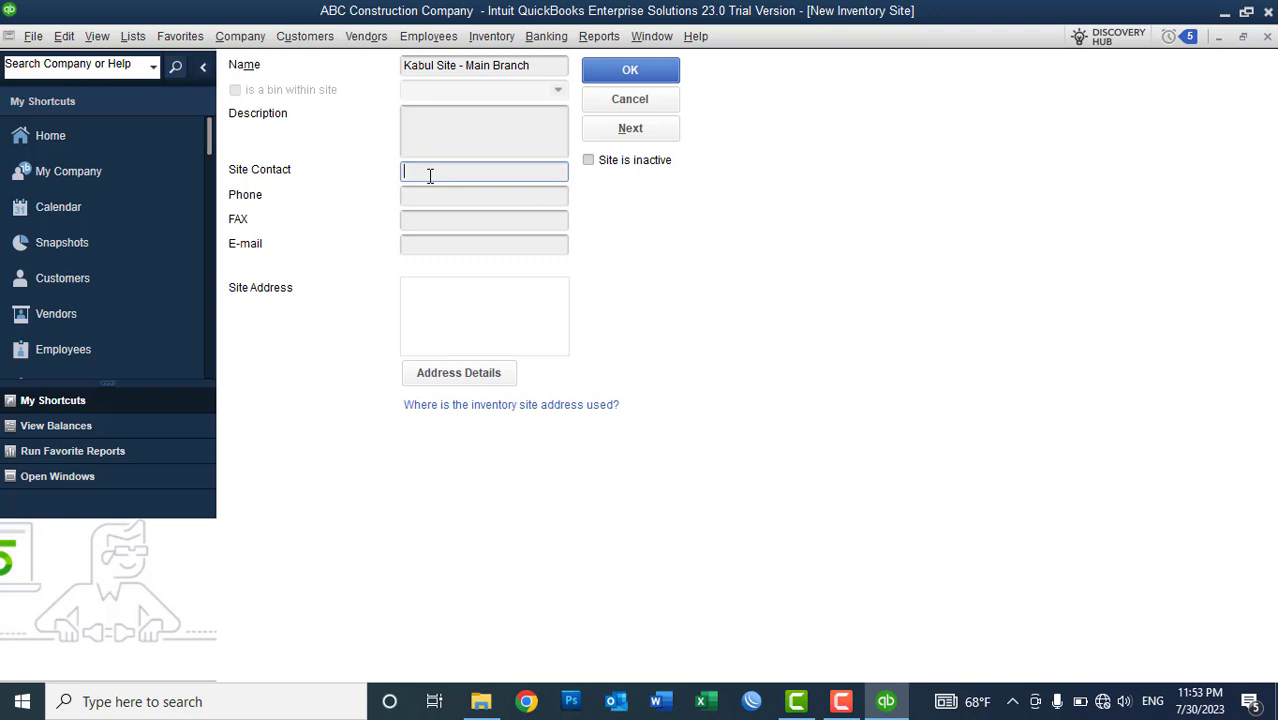
key(Tab)
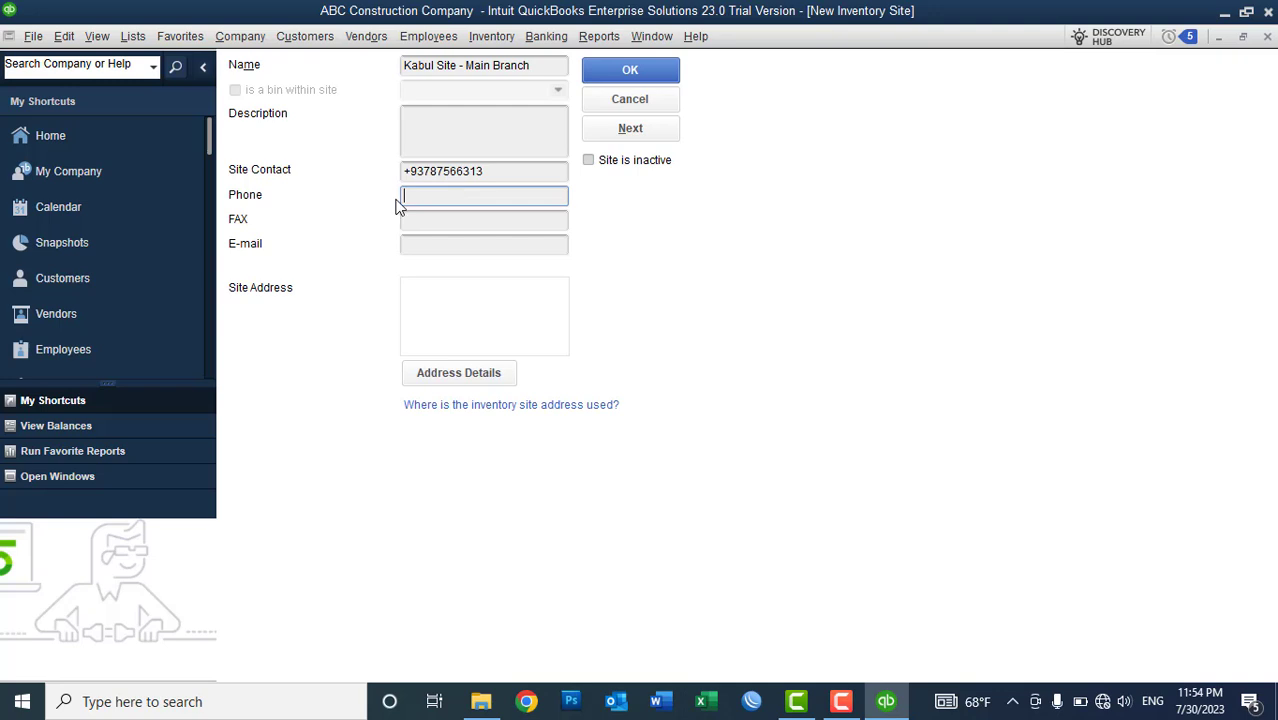
click(425, 243)
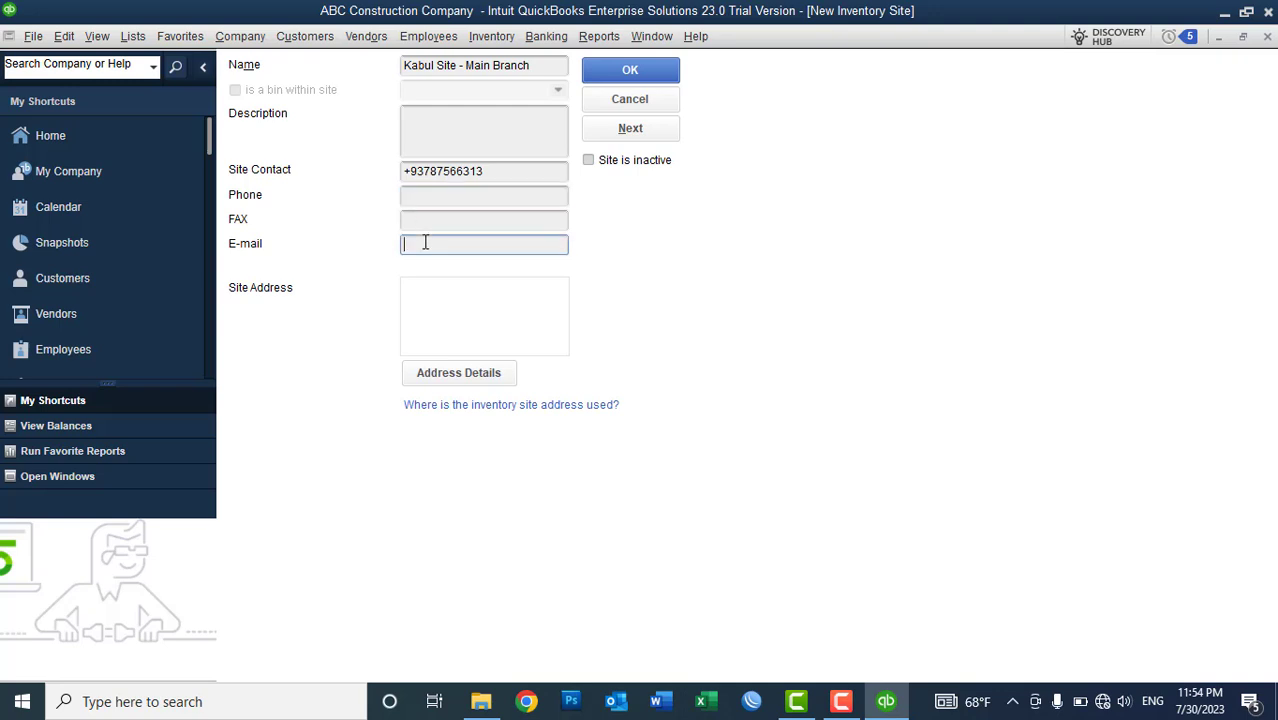
text(us)
key(BackSpace)
key(BackSpace)
key(Tab)
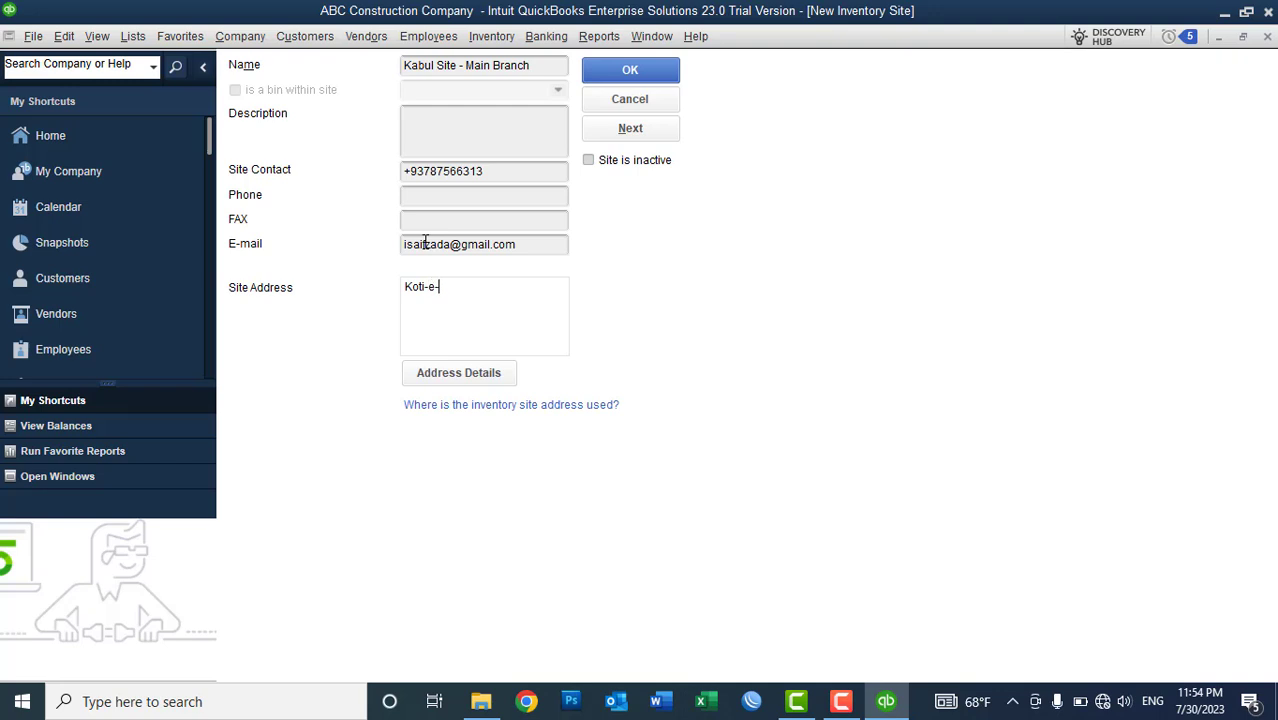
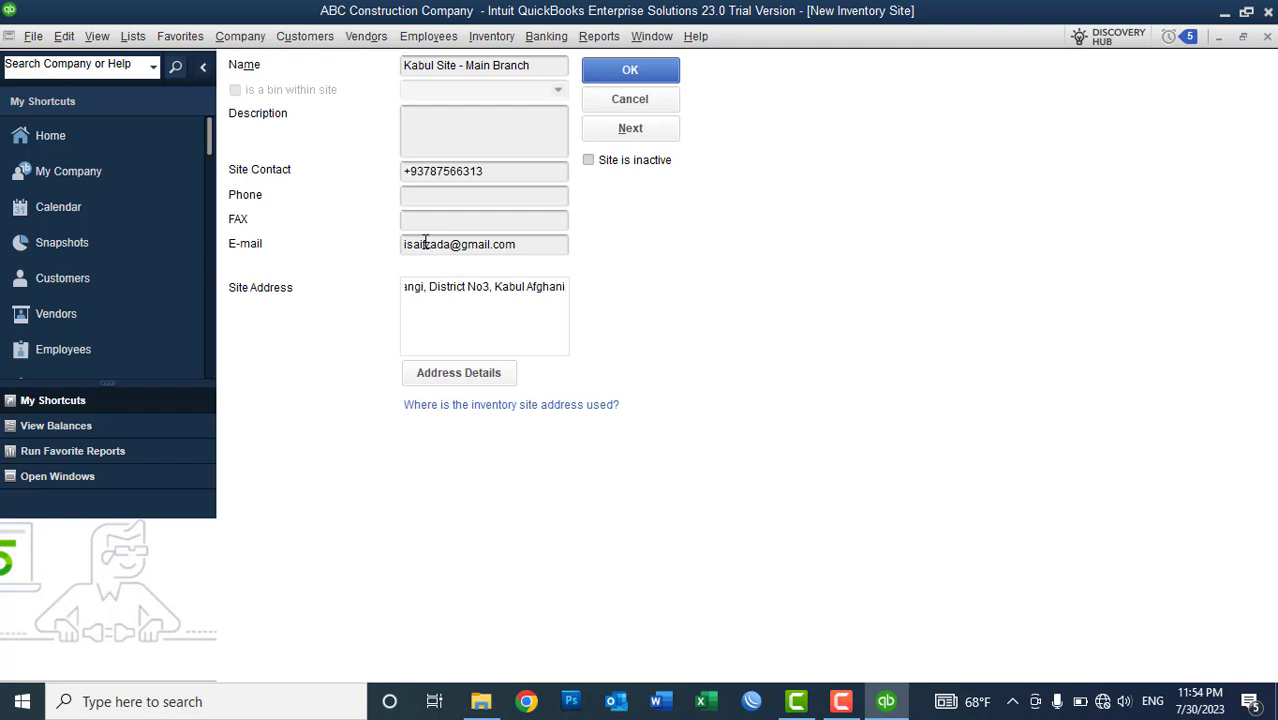
click(628, 69)
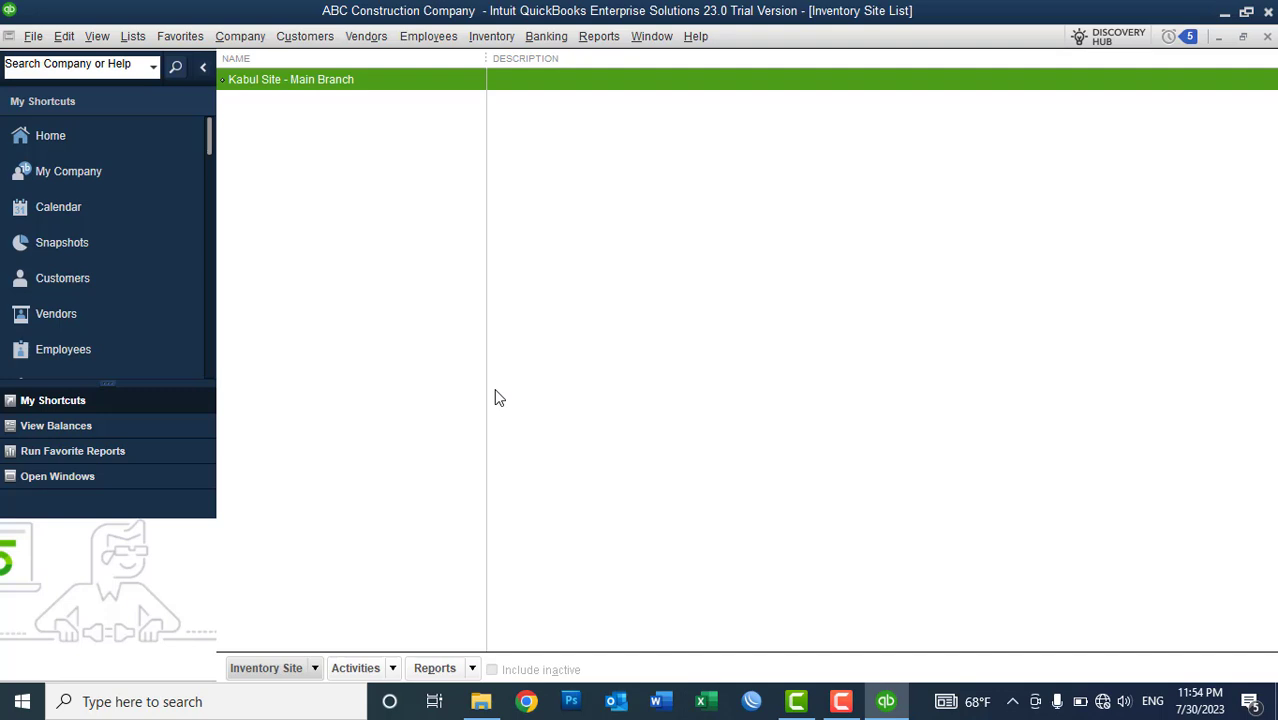
- Add Baghlan Site, Herat Site and Nangarhar Site, then sort the list by name descending
right_click(428, 245)
click(449, 295)
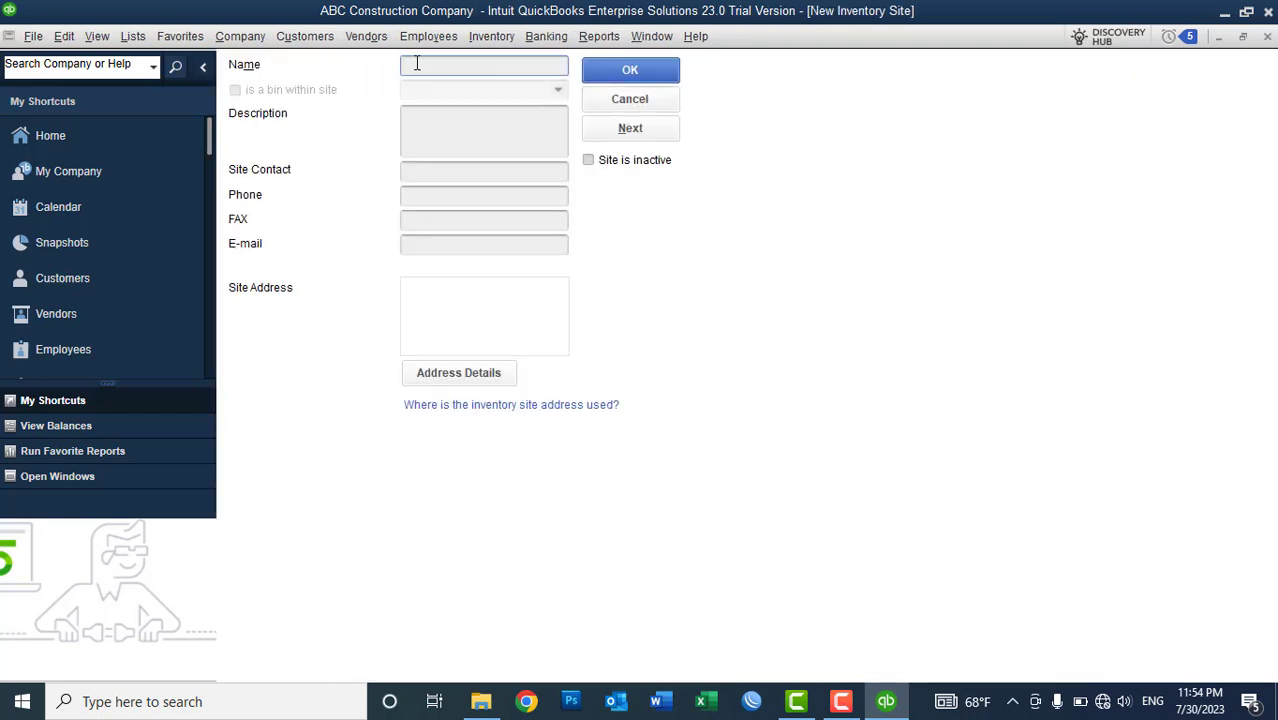
text(Baghlan Site)
click(600, 134)
text(Herat Site)
click(628, 135)
text(Nangarhar Site)
click(607, 75)
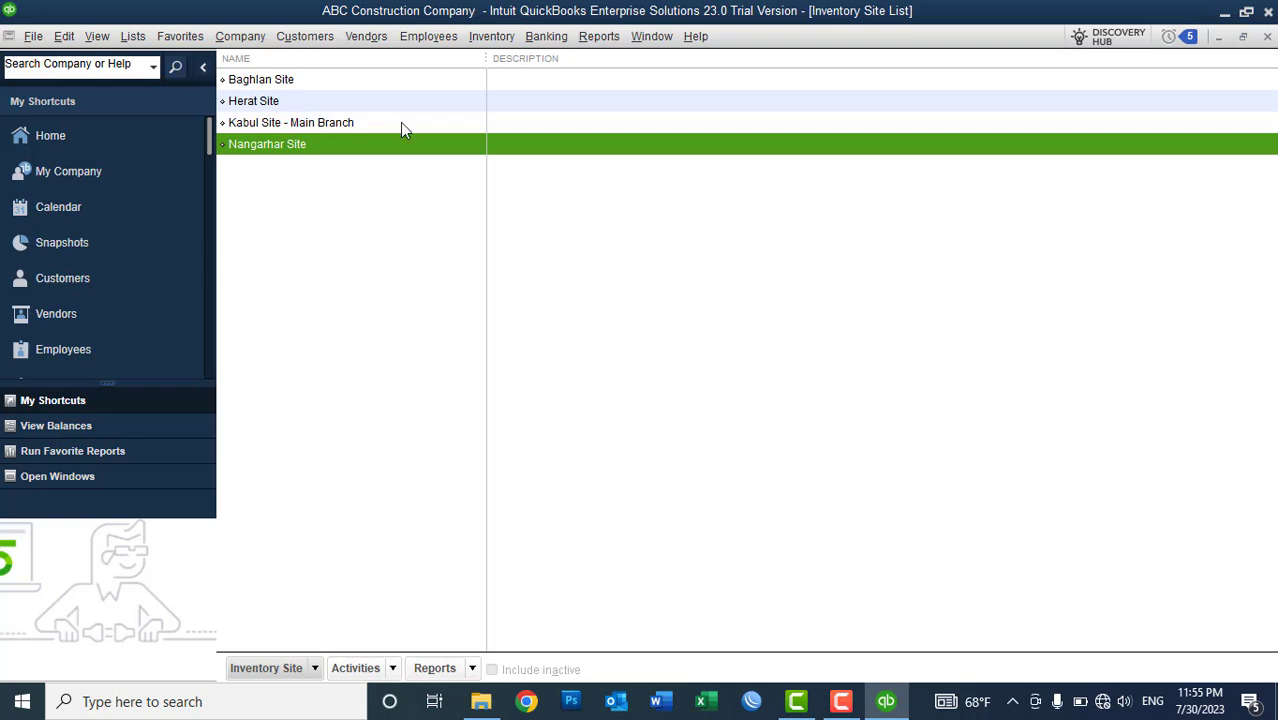
click(273, 61)
click(272, 59)
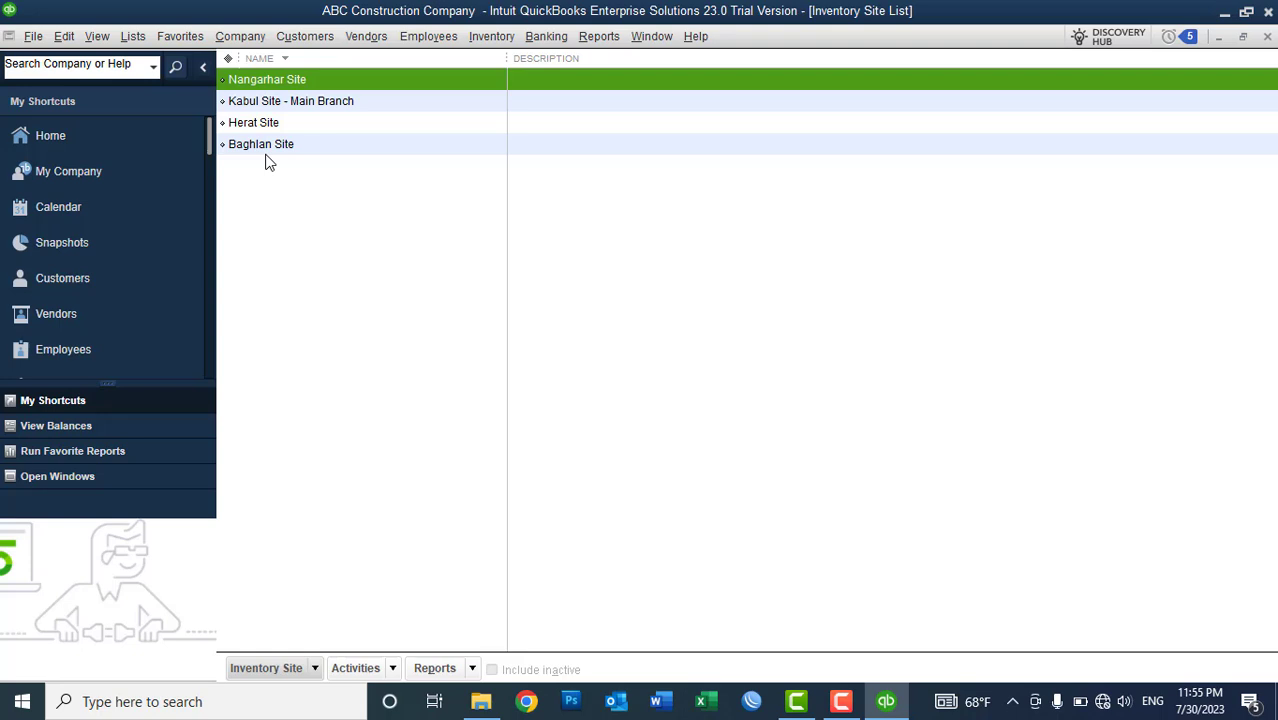
- Rename the sites to '1- Kabul Site - Main Branch' and '2- Baghlan Site'
right_click(256, 106)
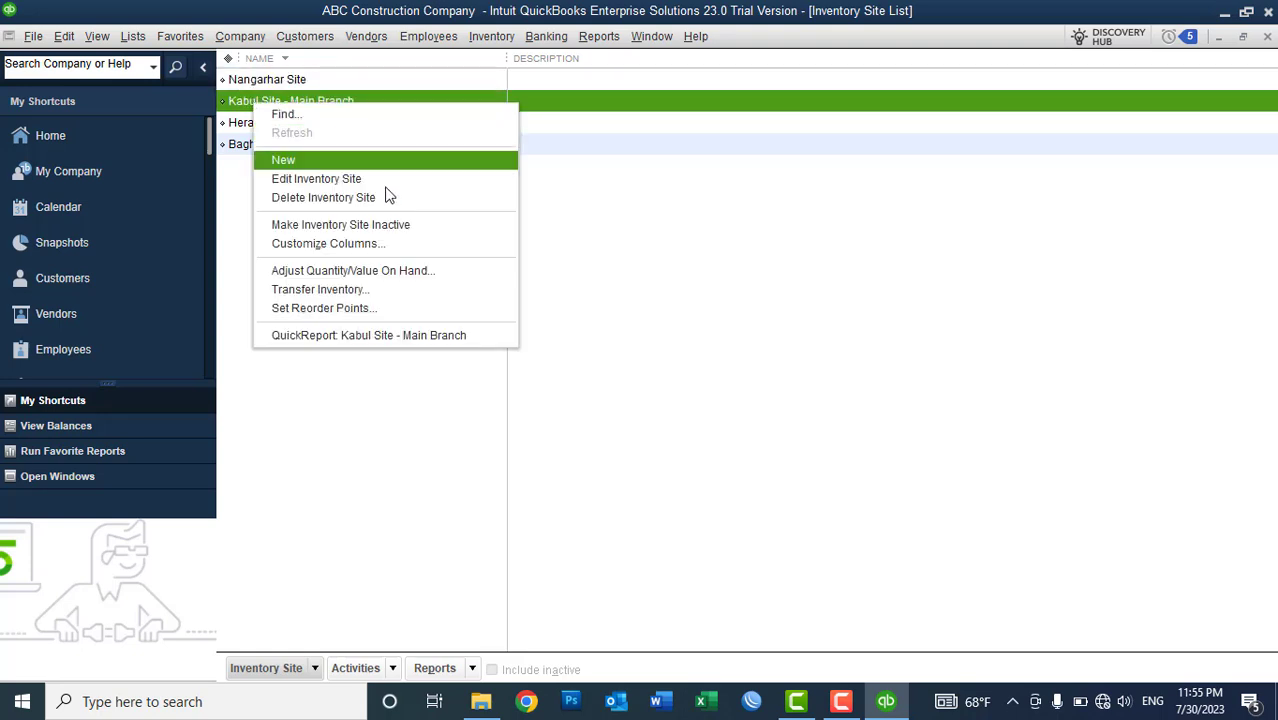
click(362, 178)
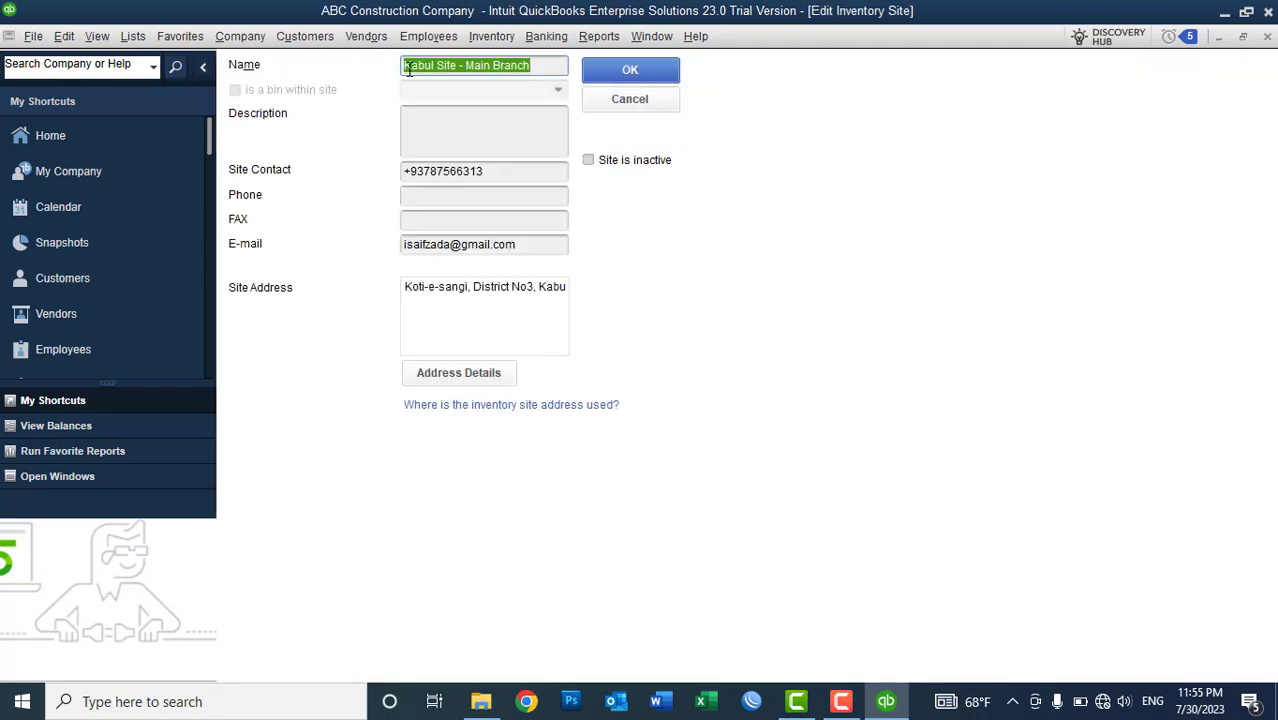
key(Home)
text(1-)
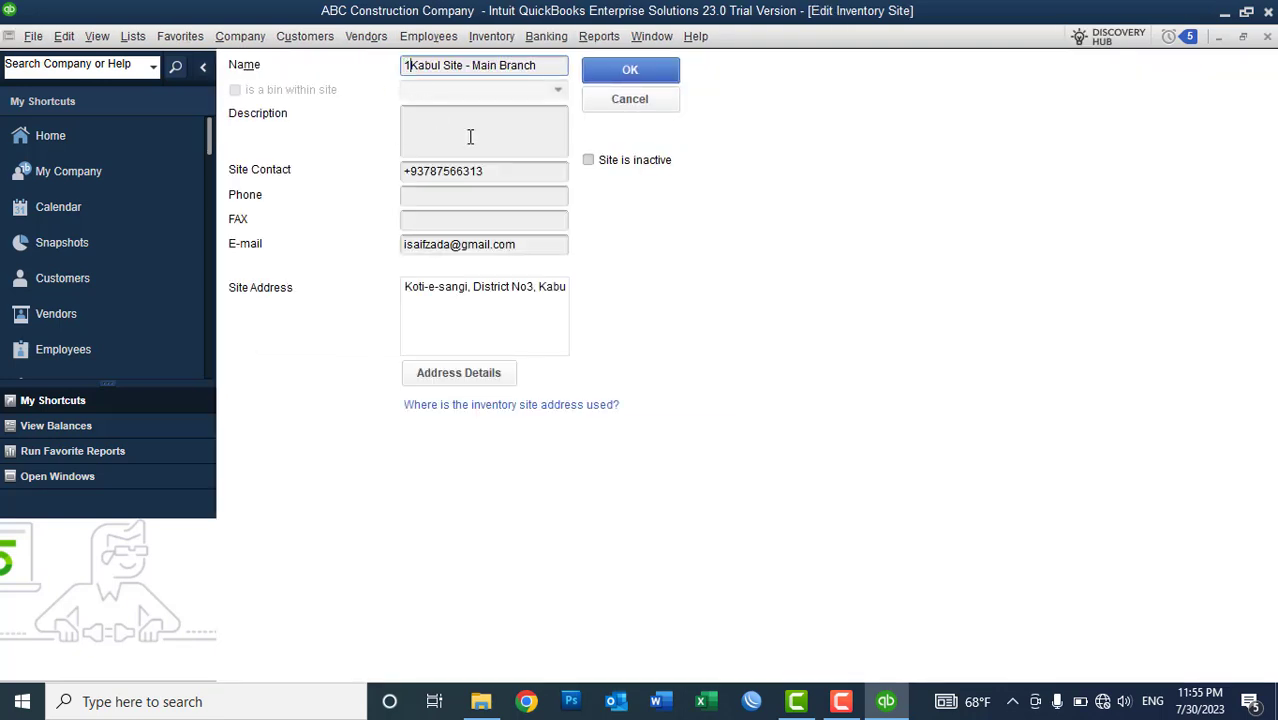
click(628, 68)
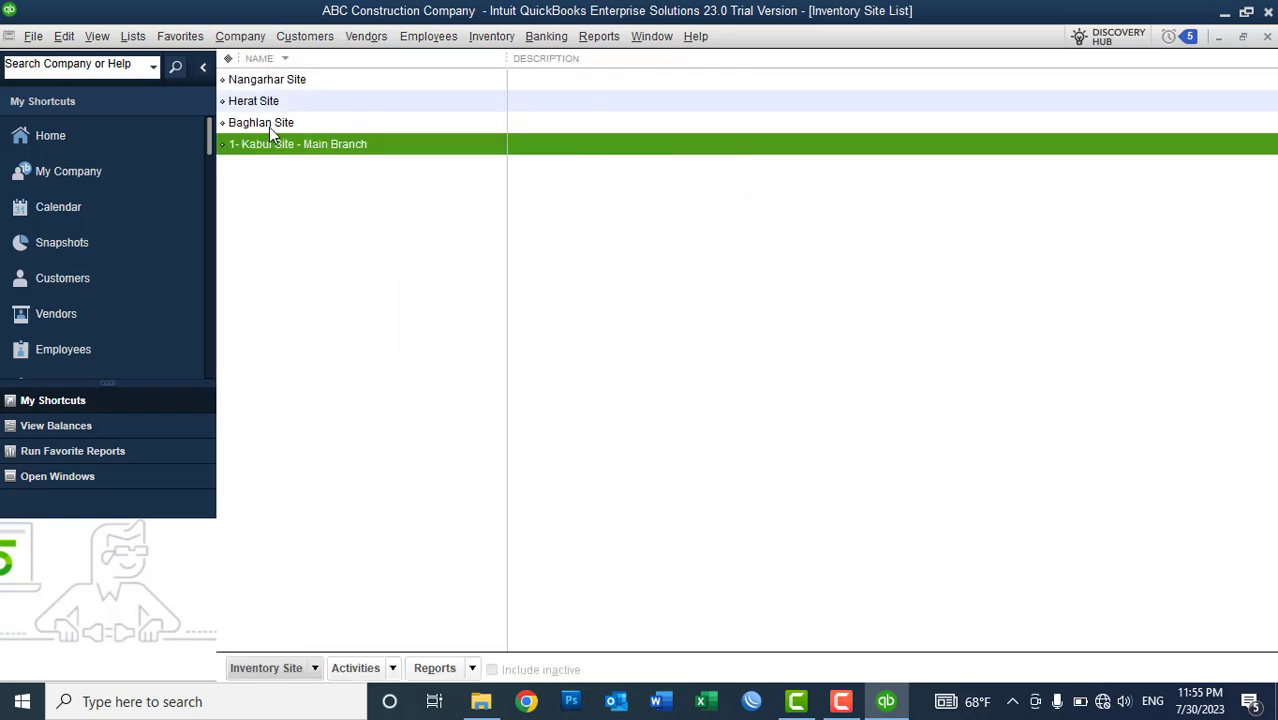
click(269, 127)
right_click(269, 127)
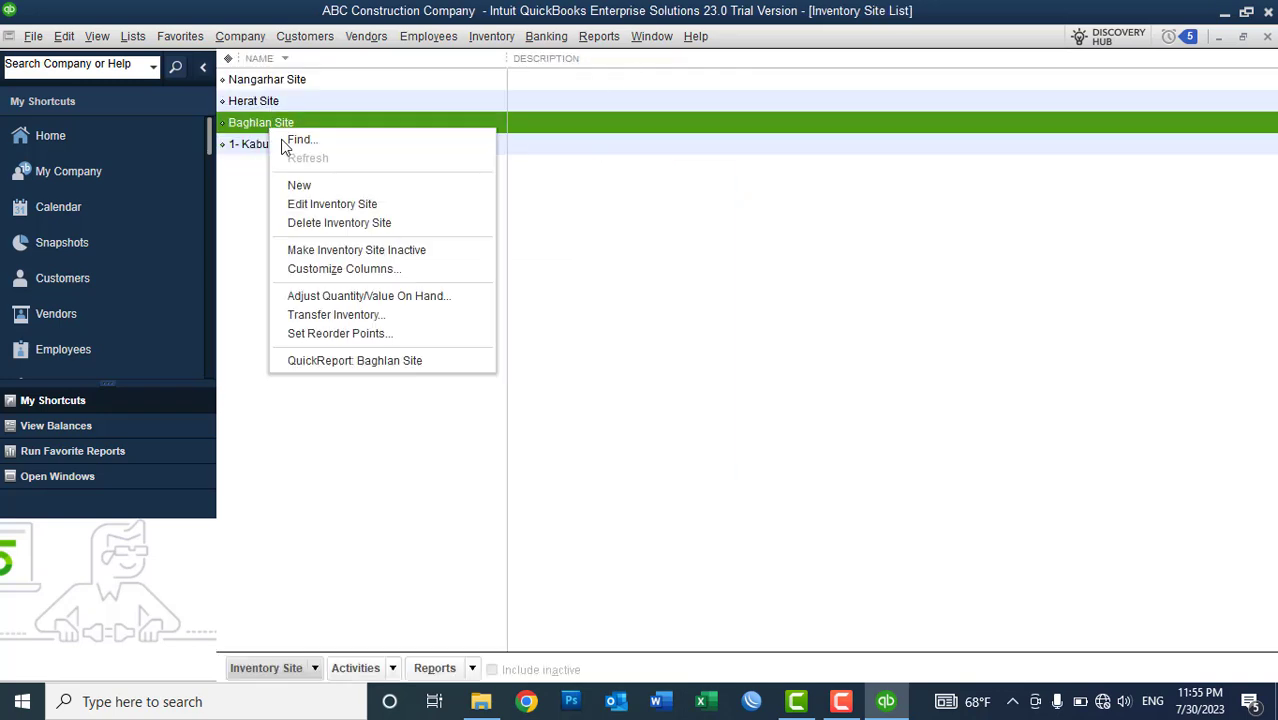
click(320, 204)
click(403, 66)
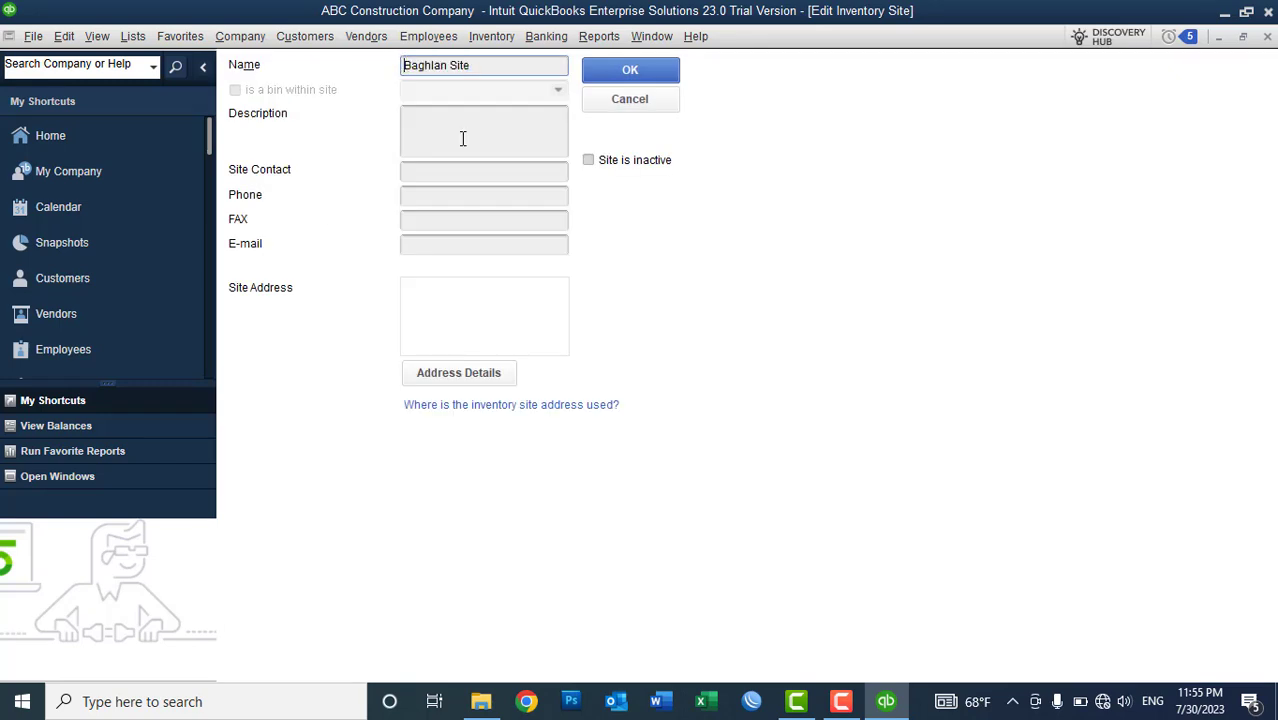
text(2-)
click(622, 68)
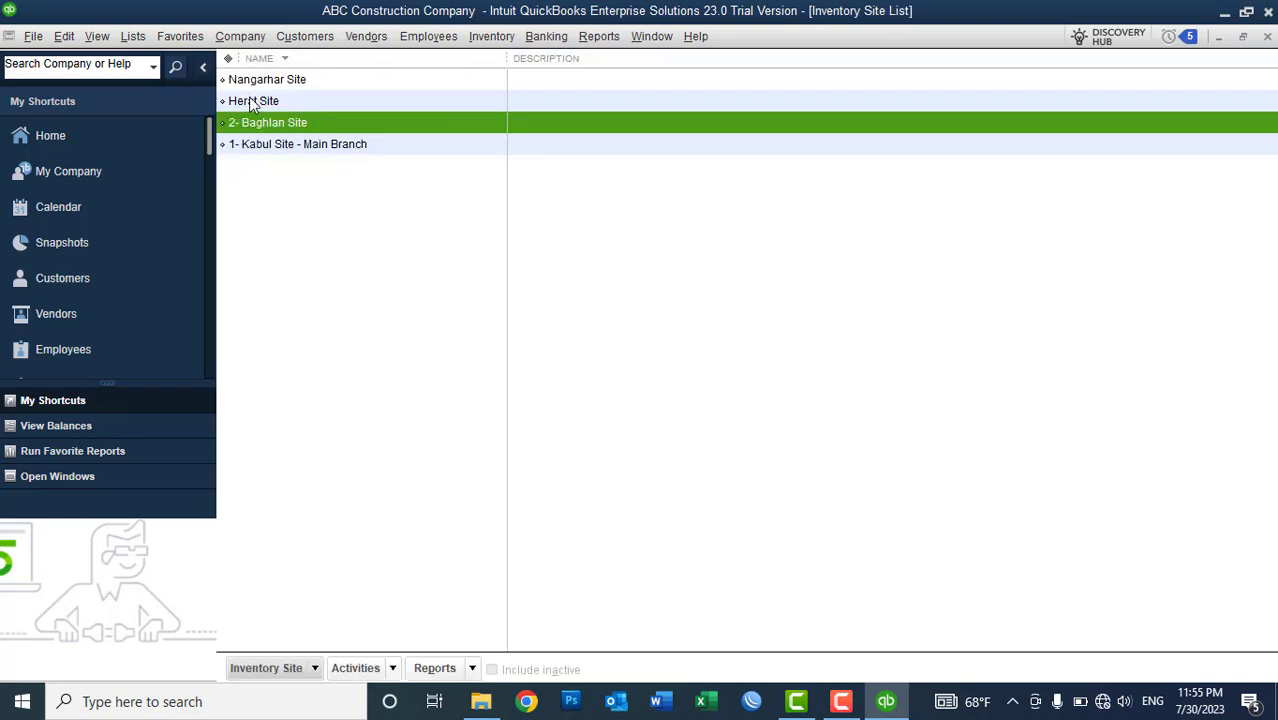
- Rename to '3- Herat Site' and '4- Nangarhar Site', then sort by name ascending
click(252, 102)
right_click(252, 102)
click(300, 171)
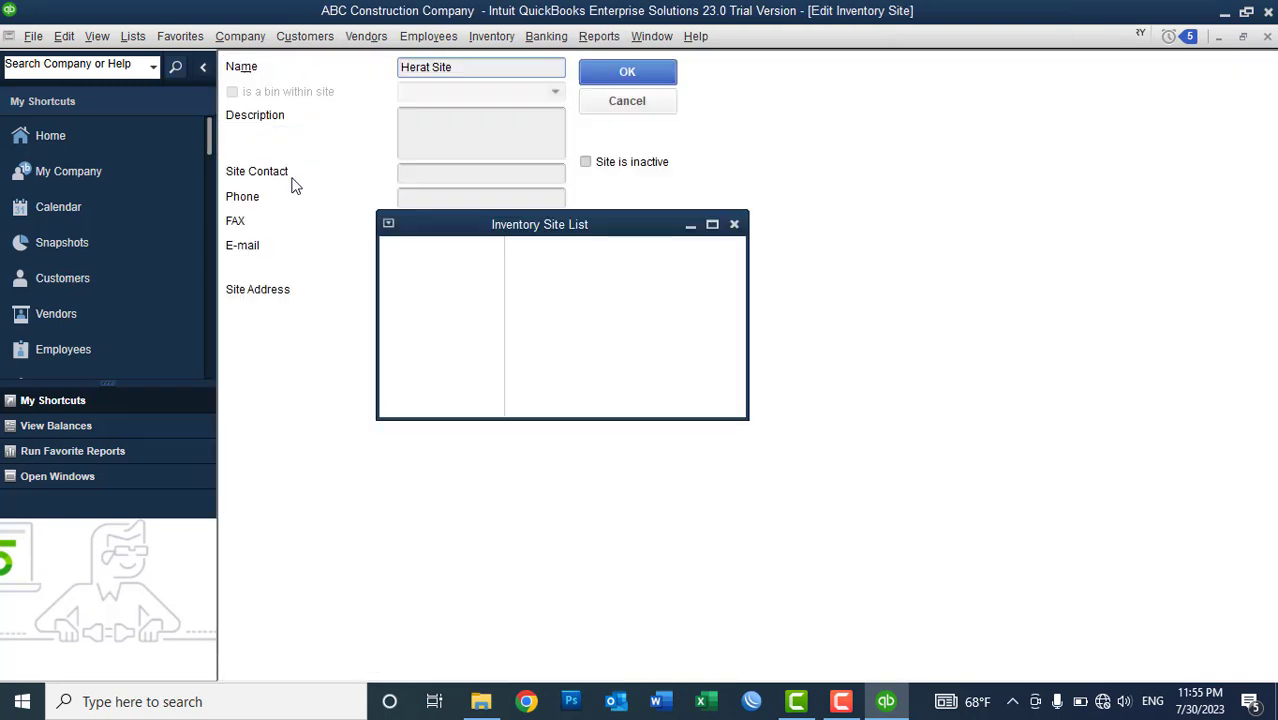
click(405, 65)
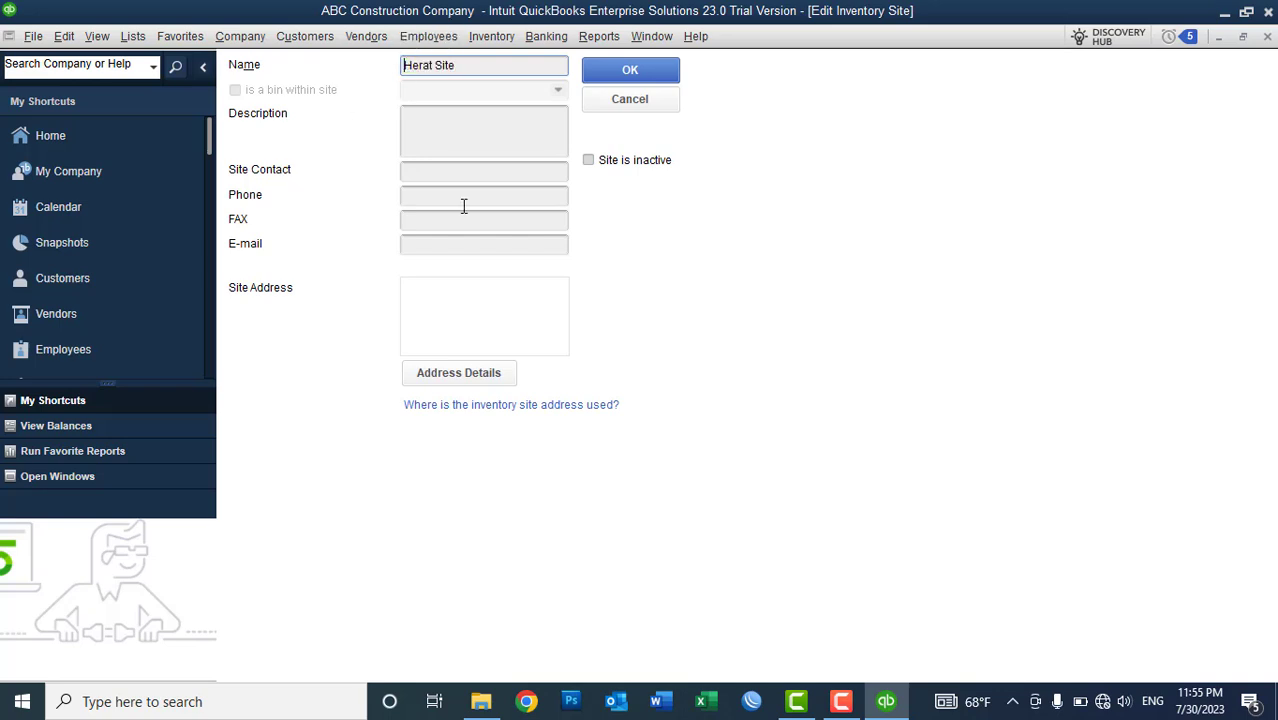
text(3-)
key(Return)
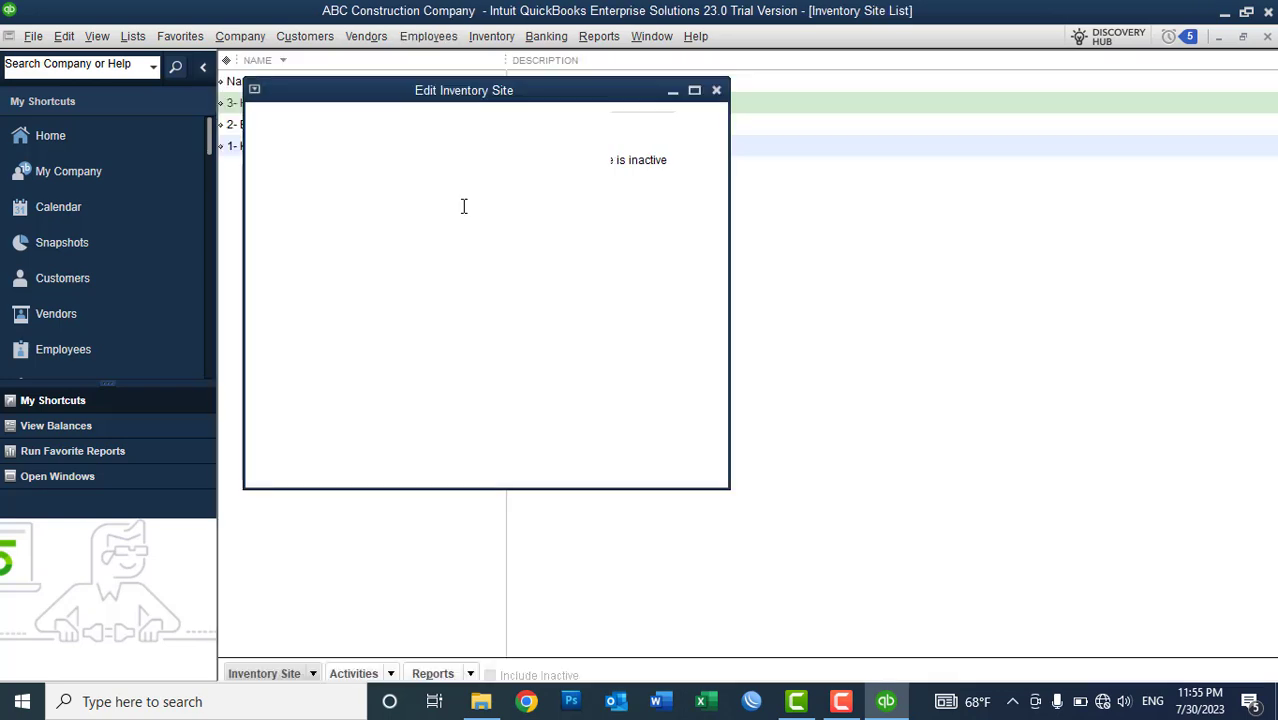
click(300, 80)
right_click(308, 80)
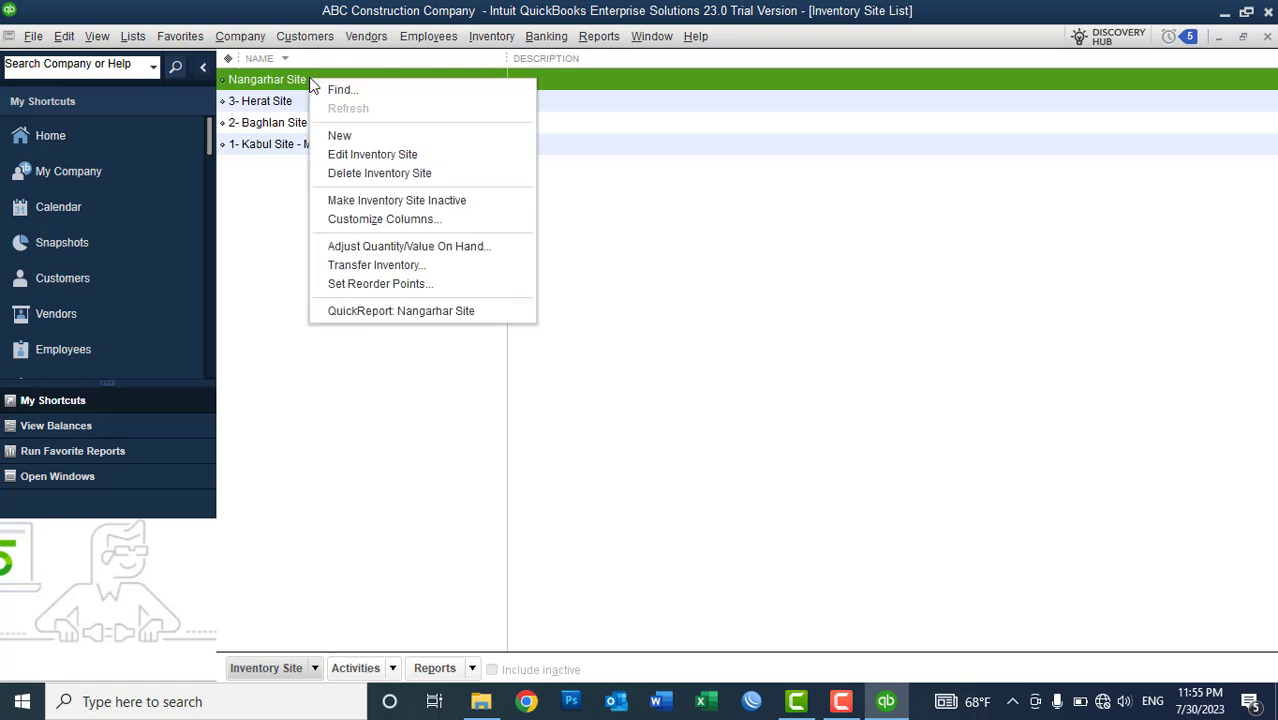
click(360, 155)
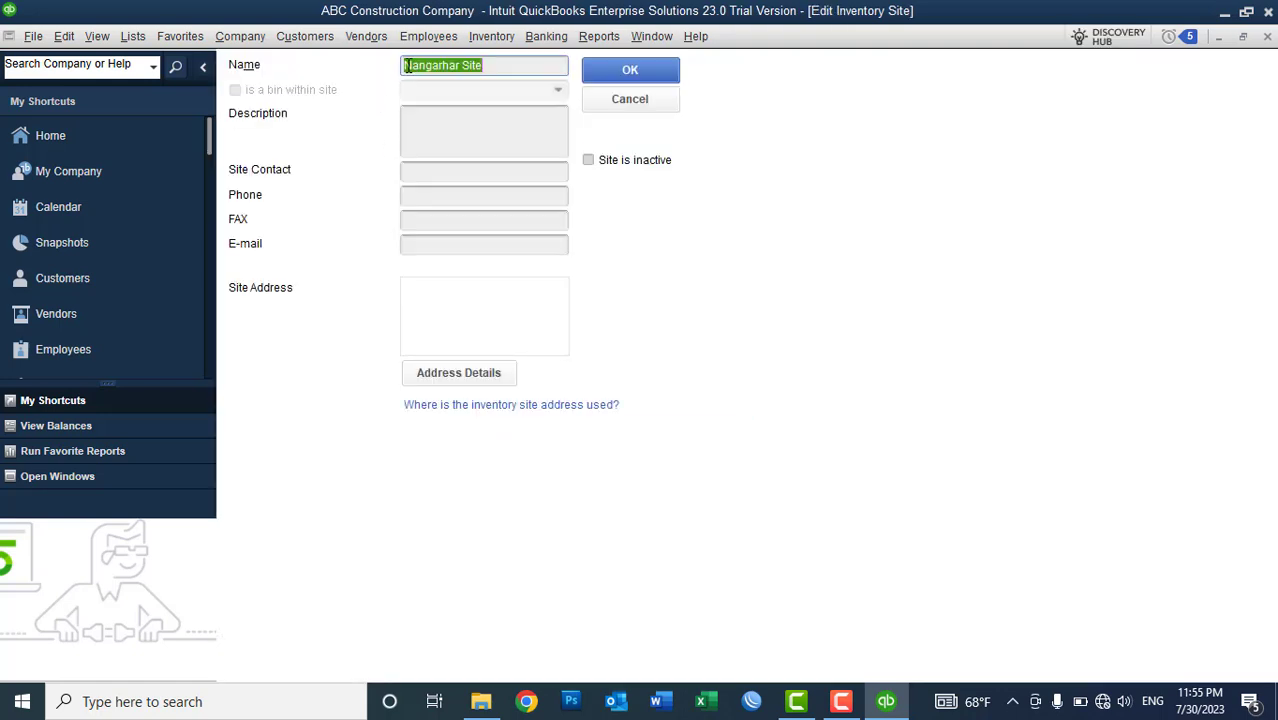
key(Home)
text(4-)
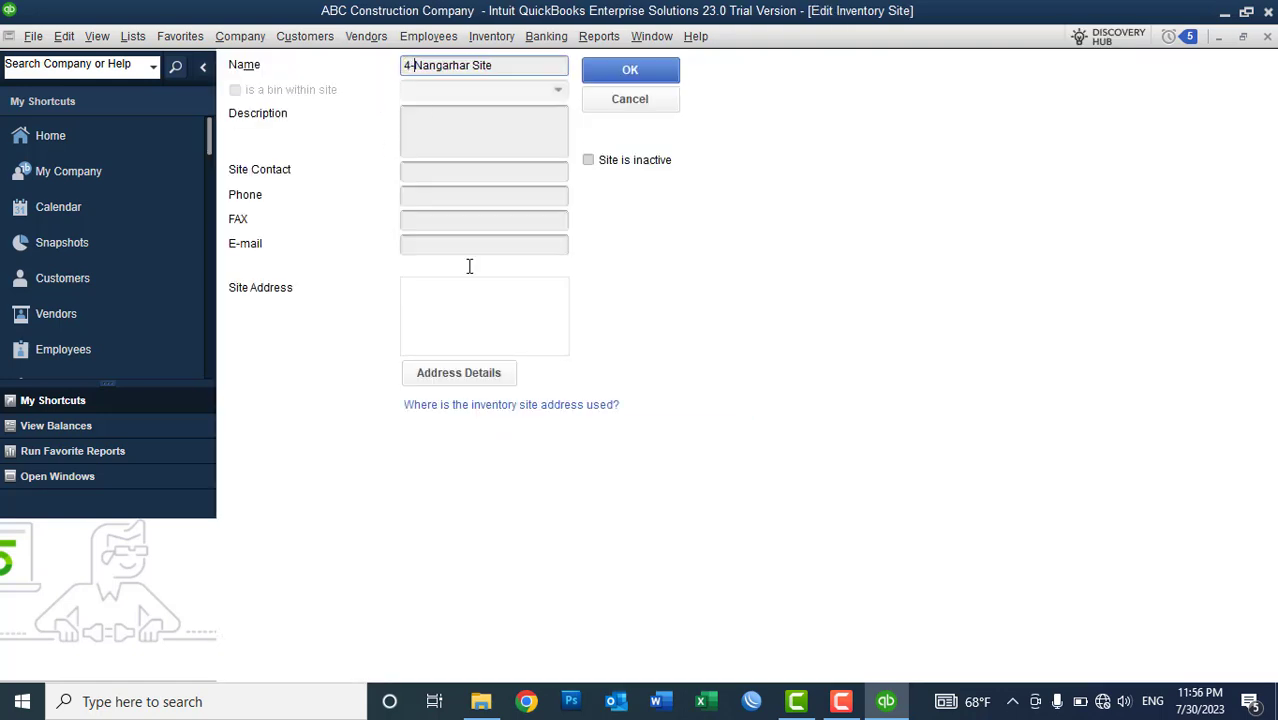
click(607, 78)
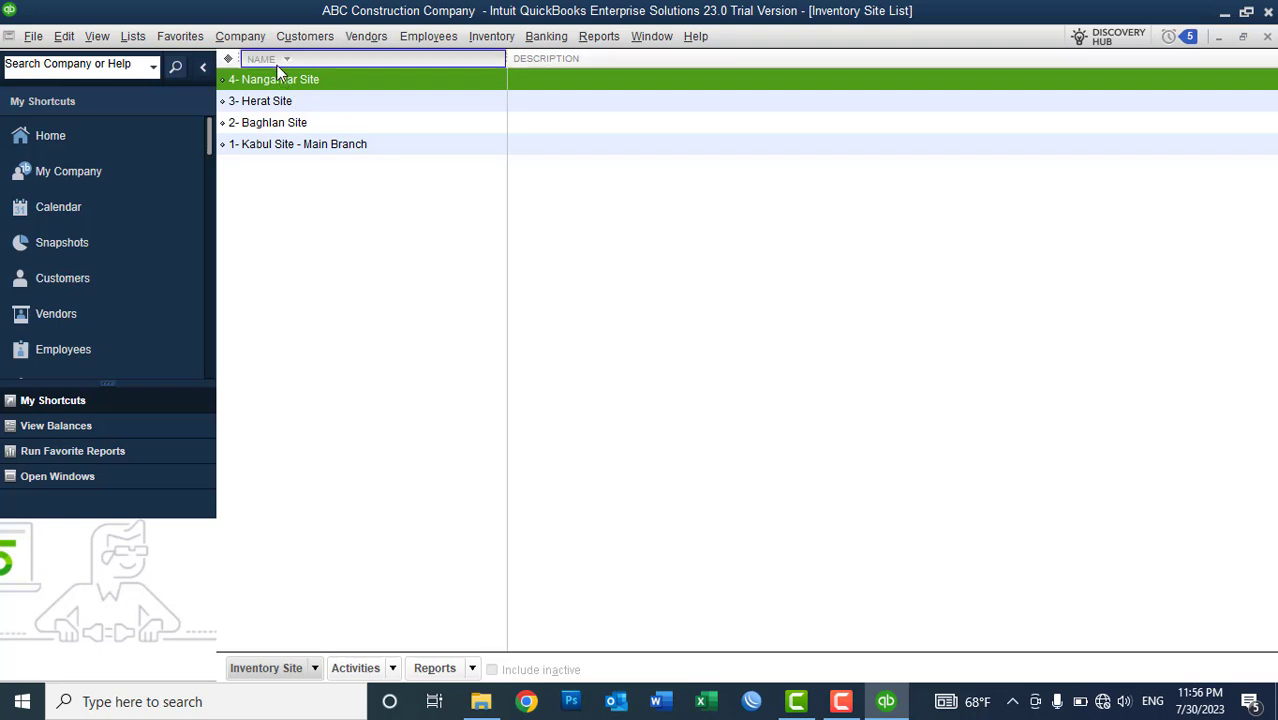
click(259, 58)
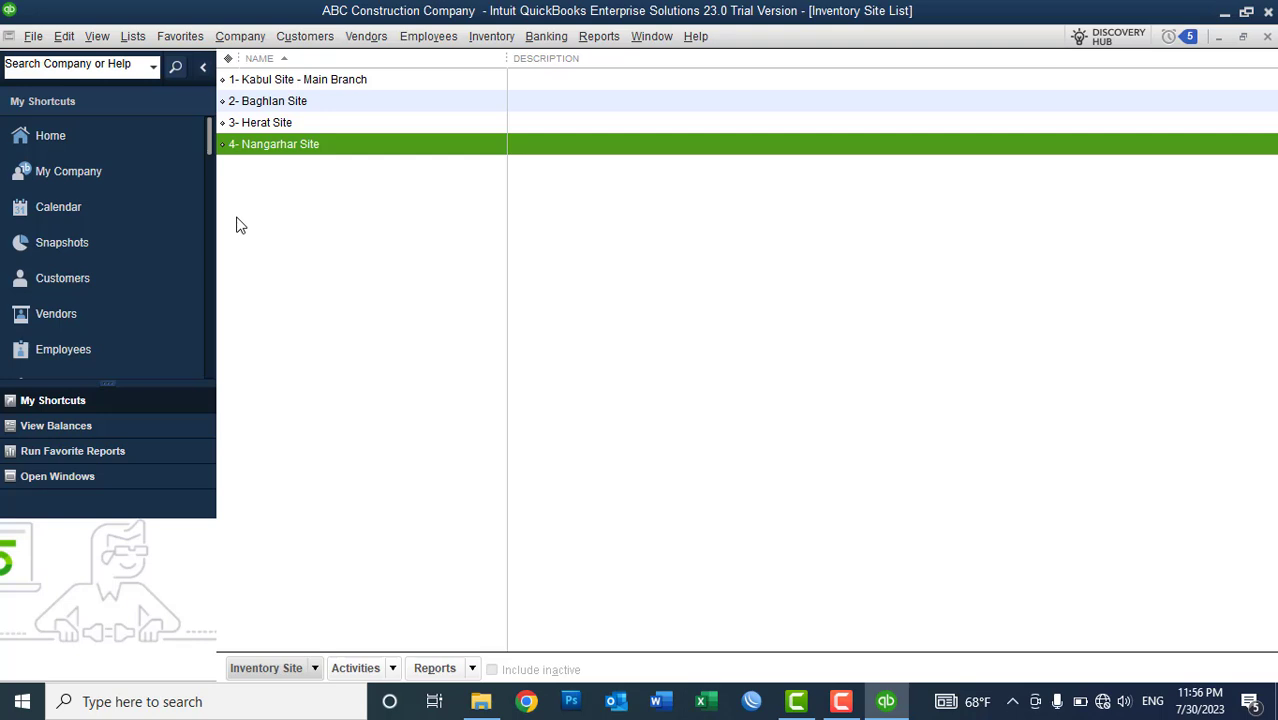
- Select 1- Kabul Site - Main Branch in the sorted site list, then check the Vendors menu
click(316, 87)
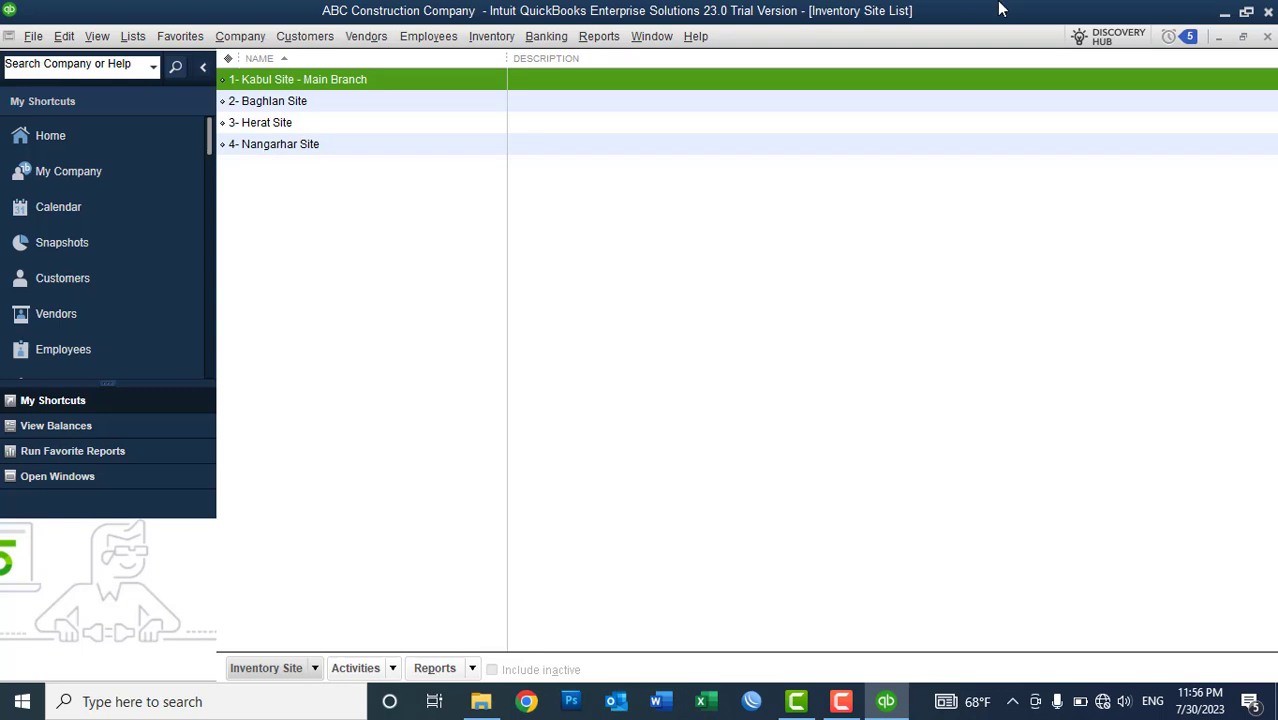
click(366, 42)
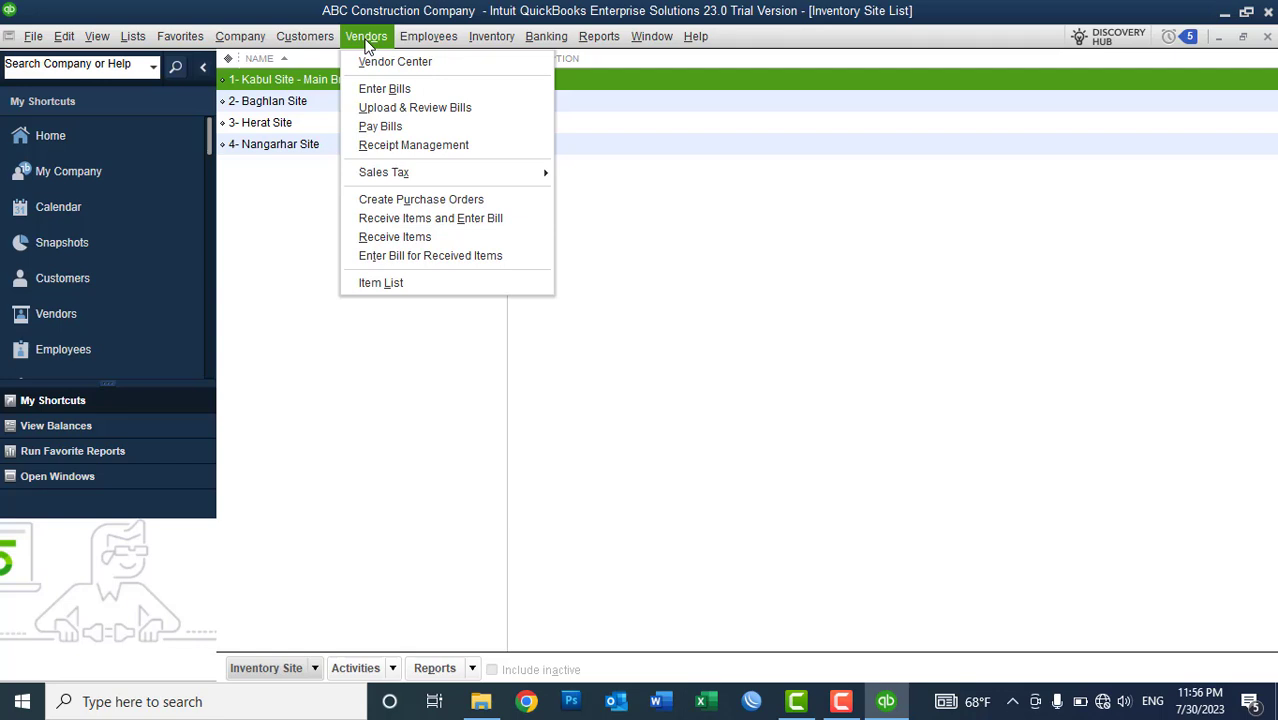
click(360, 32)
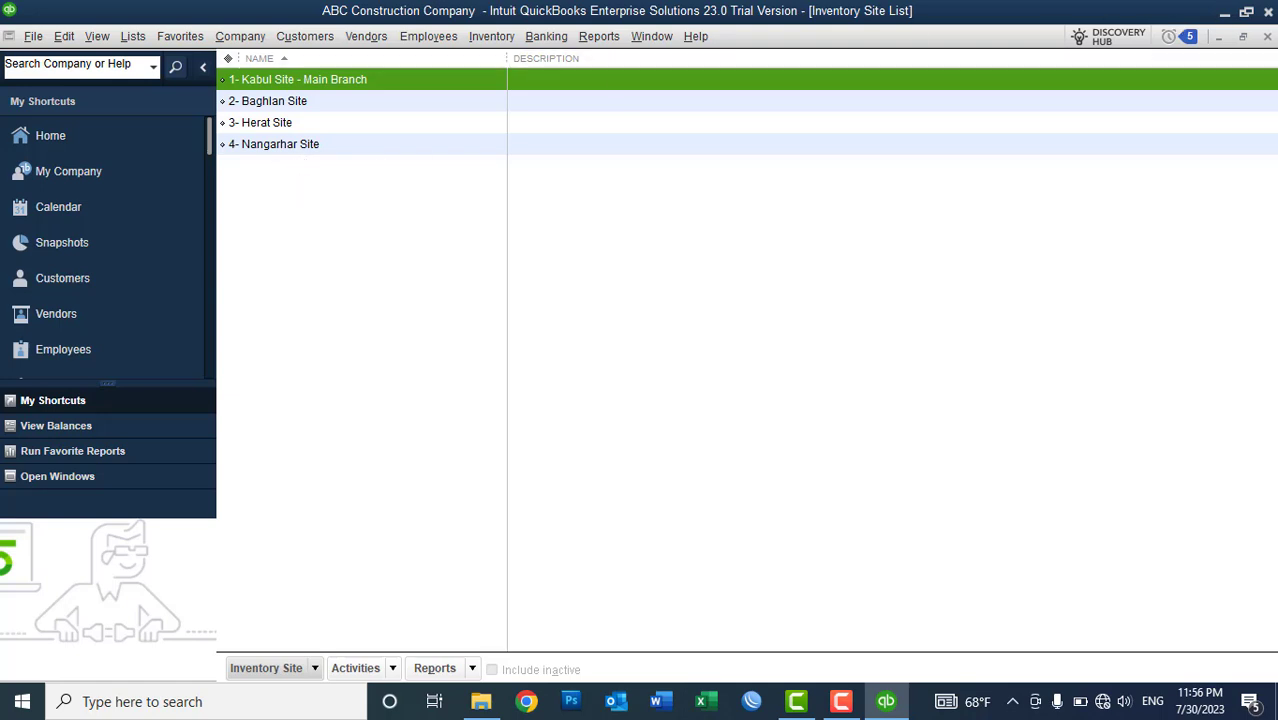
- Close the Inventory Site List to return to the ABC Construction Company Home page
click(1267, 36)
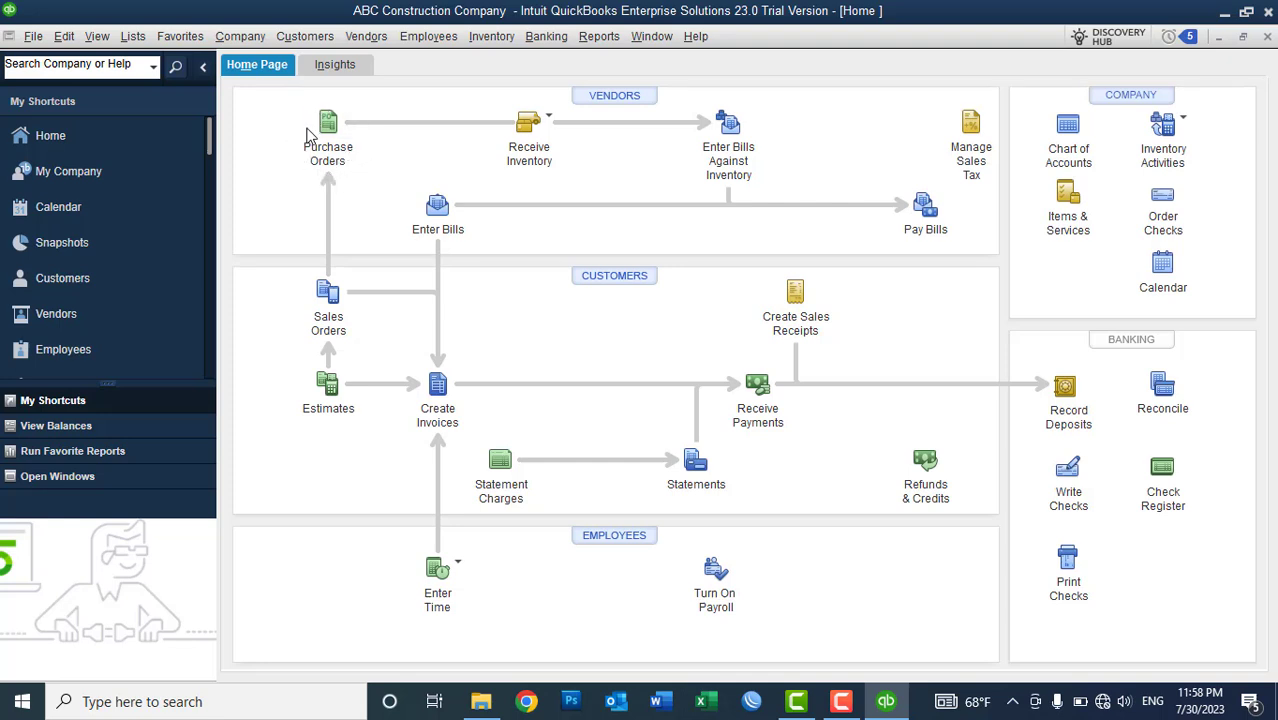
click(548, 136)
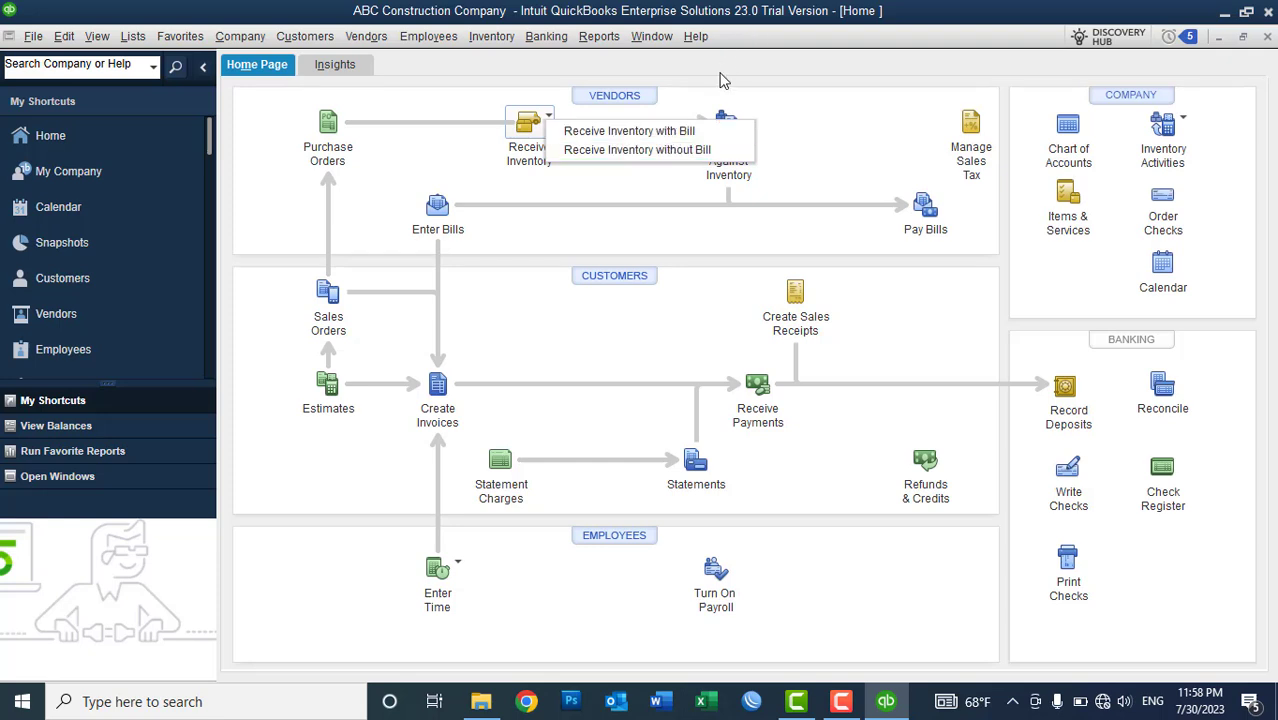
click(723, 84)
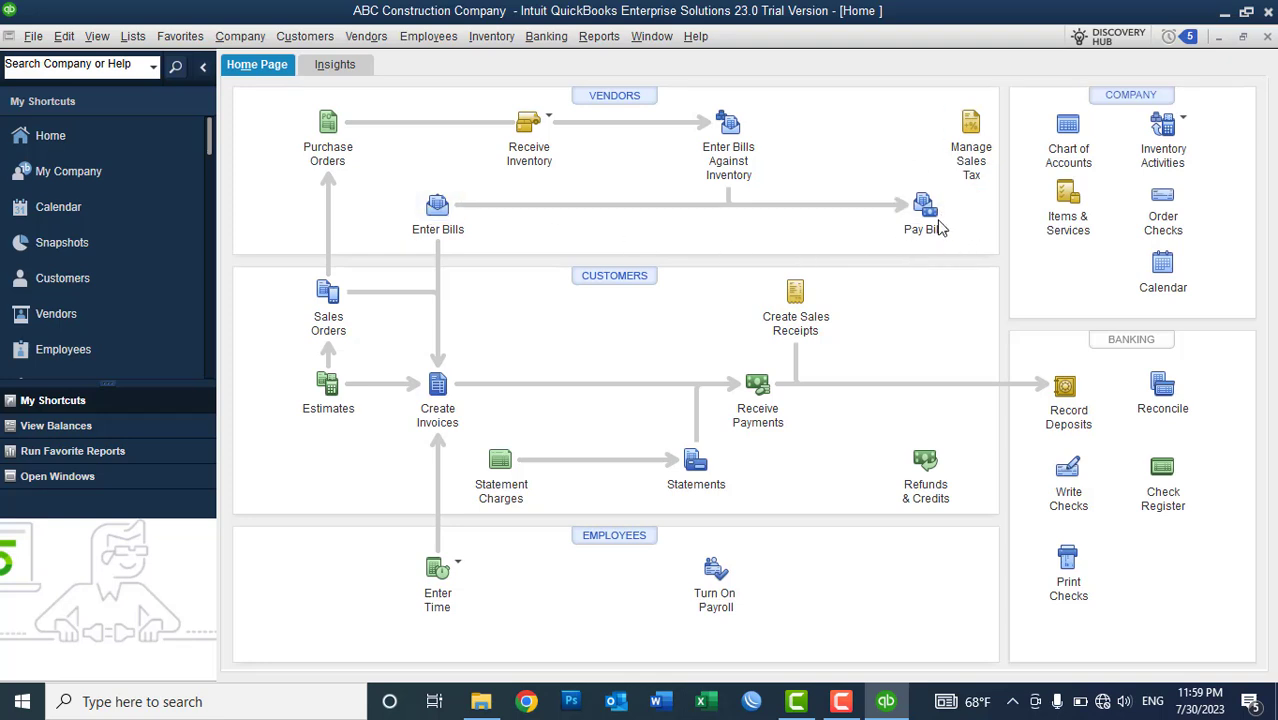
- Glance at the Company menu, then bring up the Vendors menu
click(225, 40)
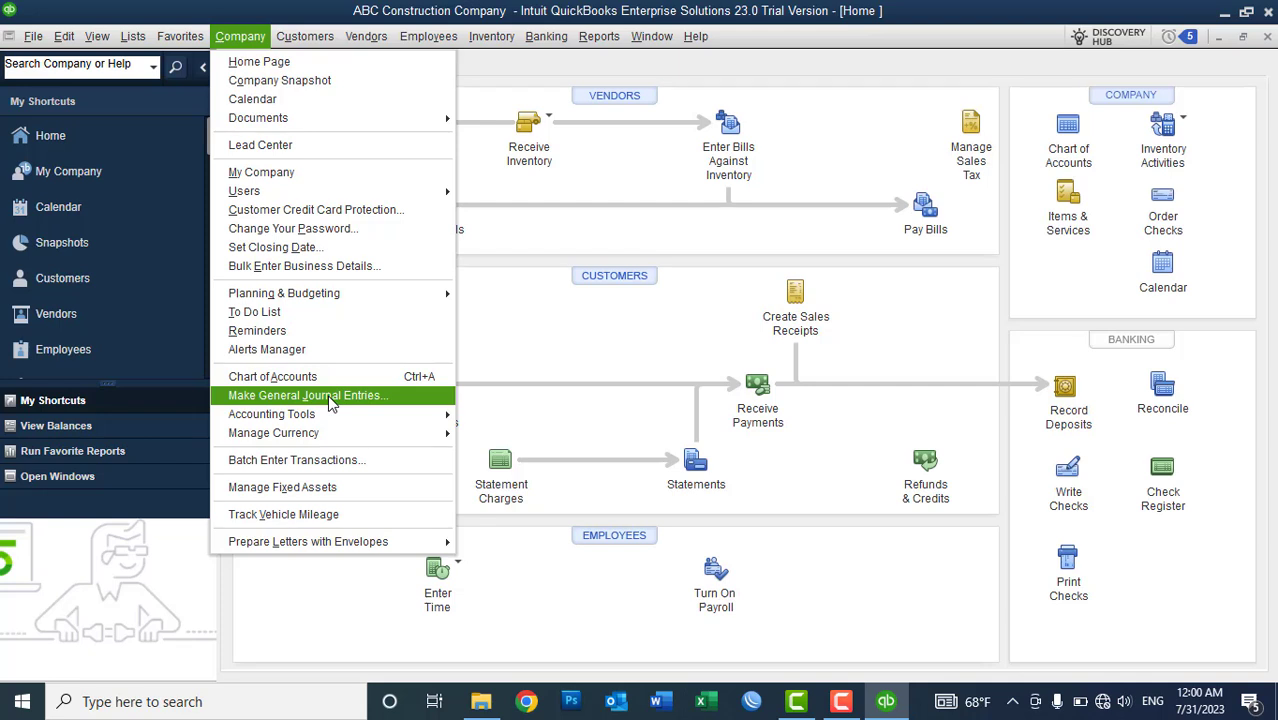
click(536, 77)
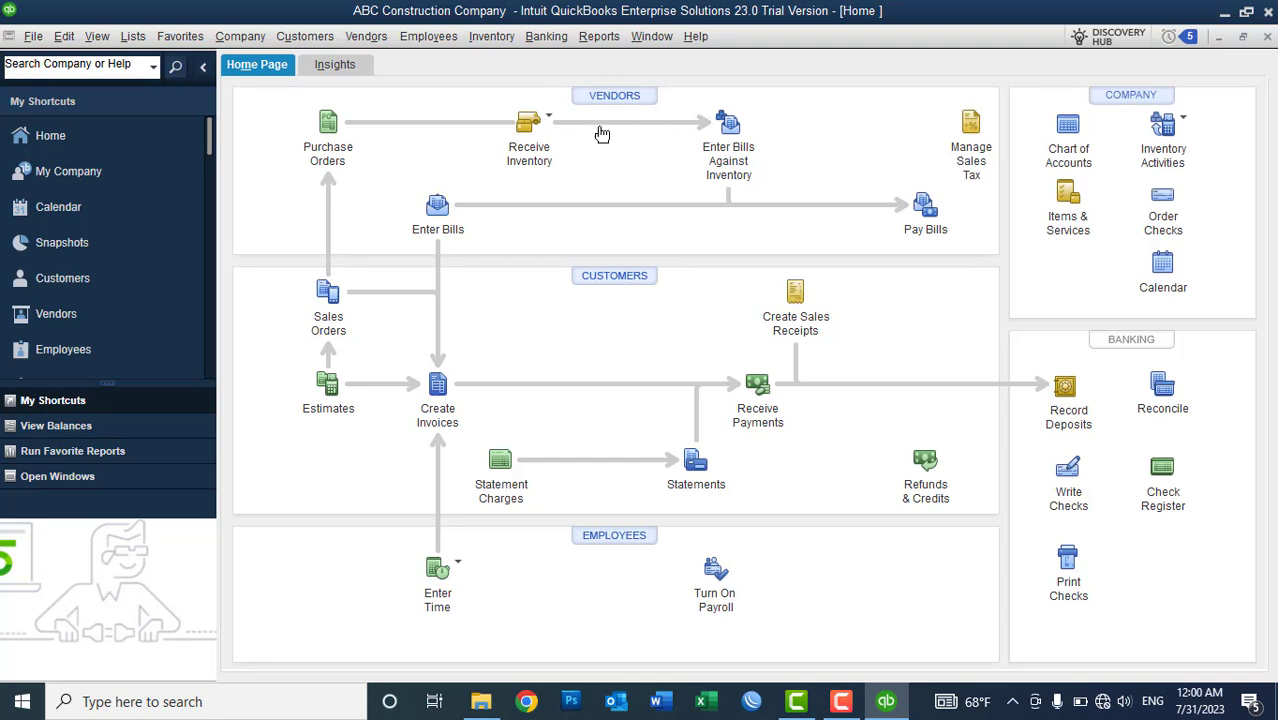
click(380, 40)
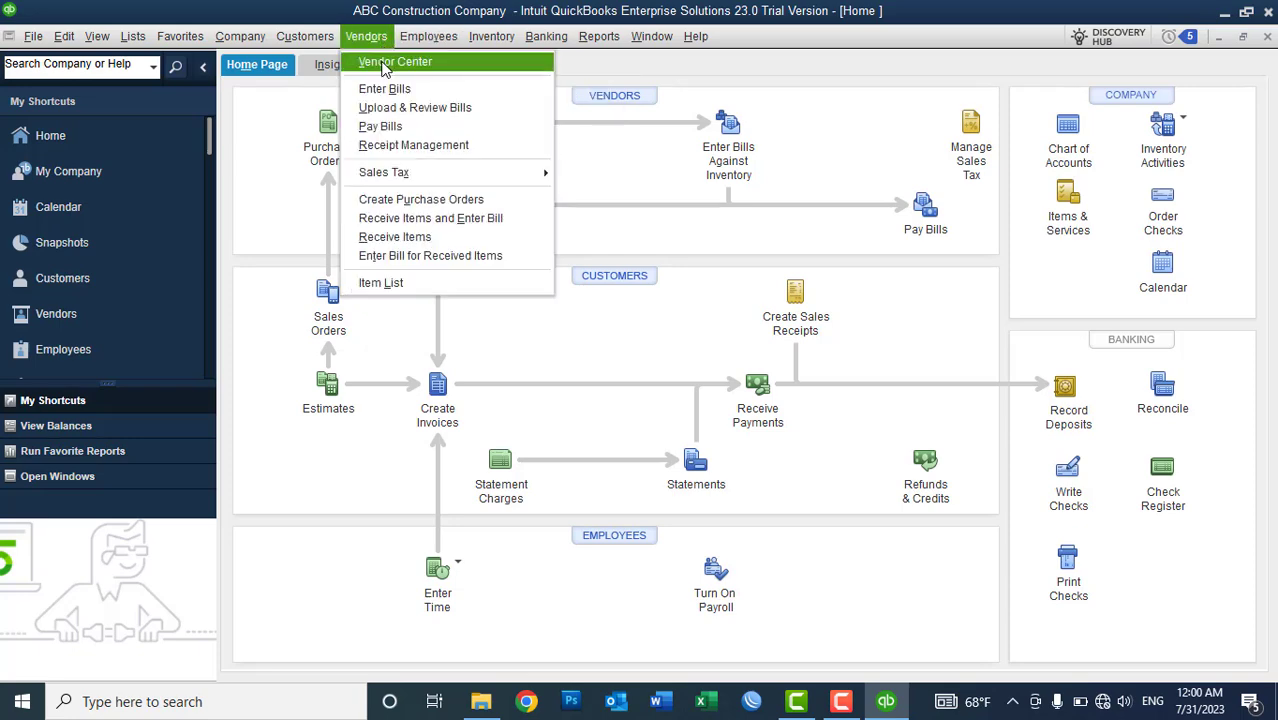
- Open the Vendor Center, collapse the sidebar and widen the vendor name column
click(384, 62)
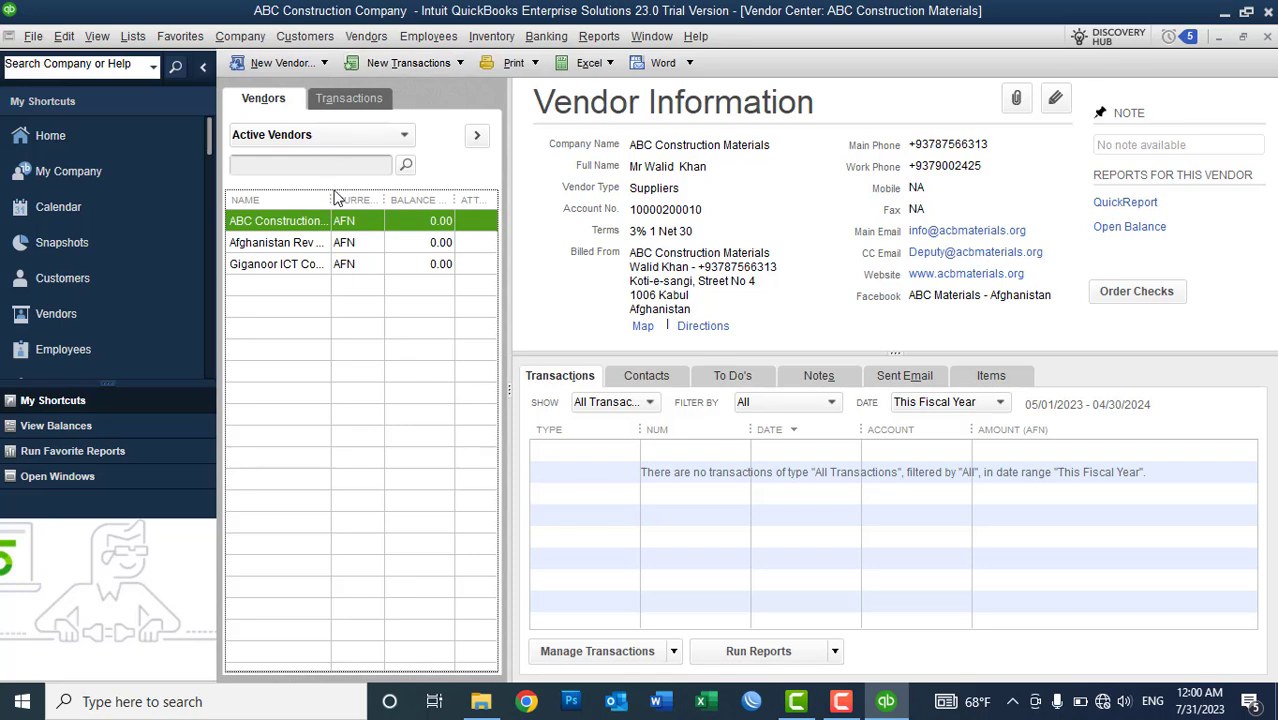
drag(332, 195, 361, 195)
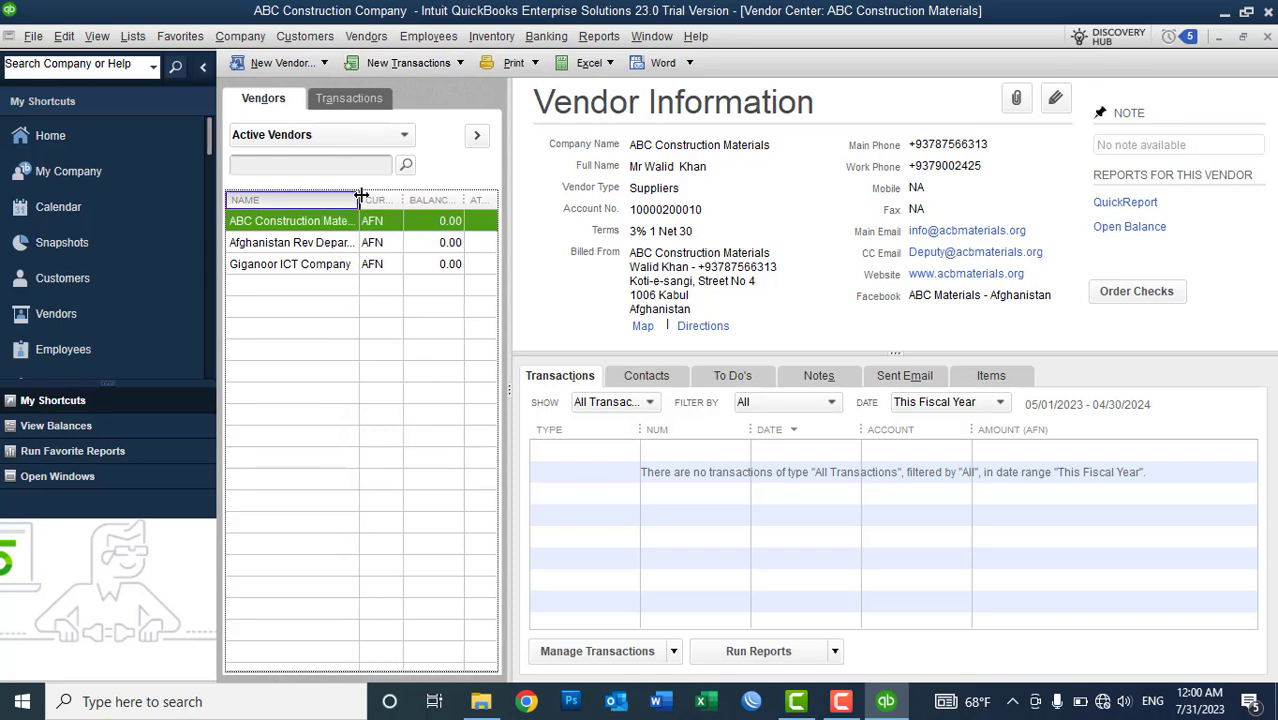
click(206, 72)
click(205, 64)
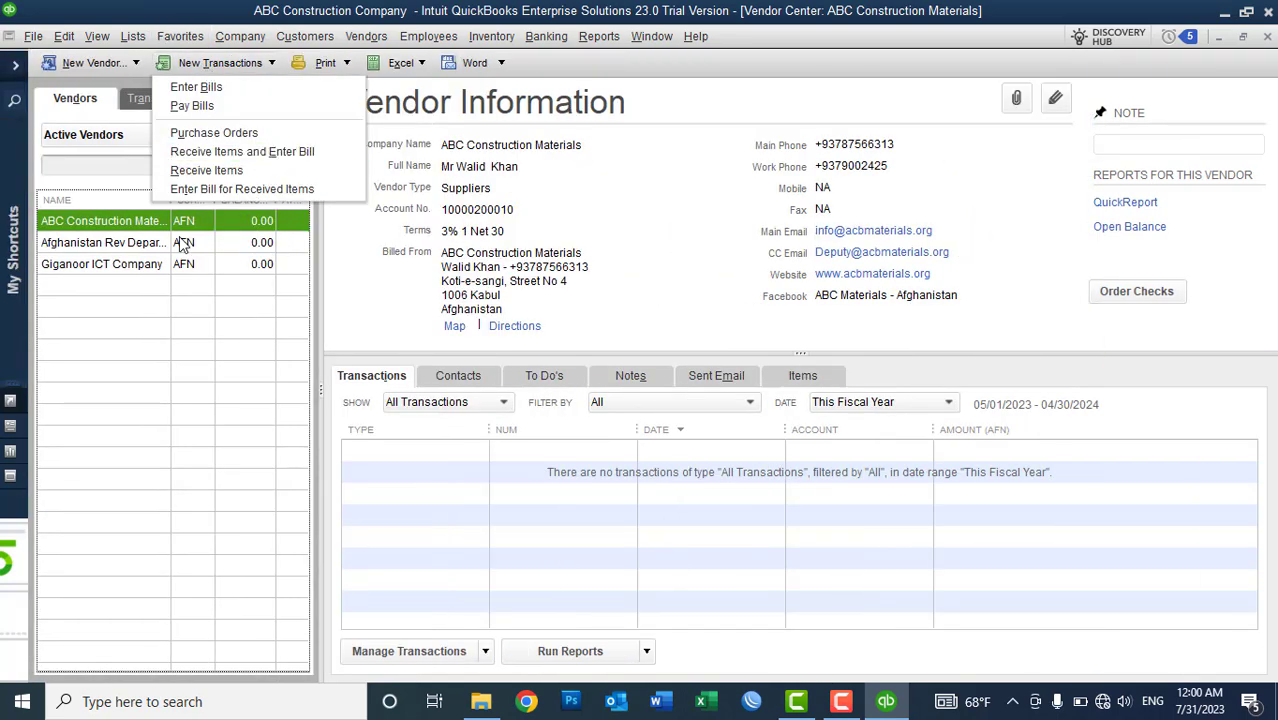
click(105, 313)
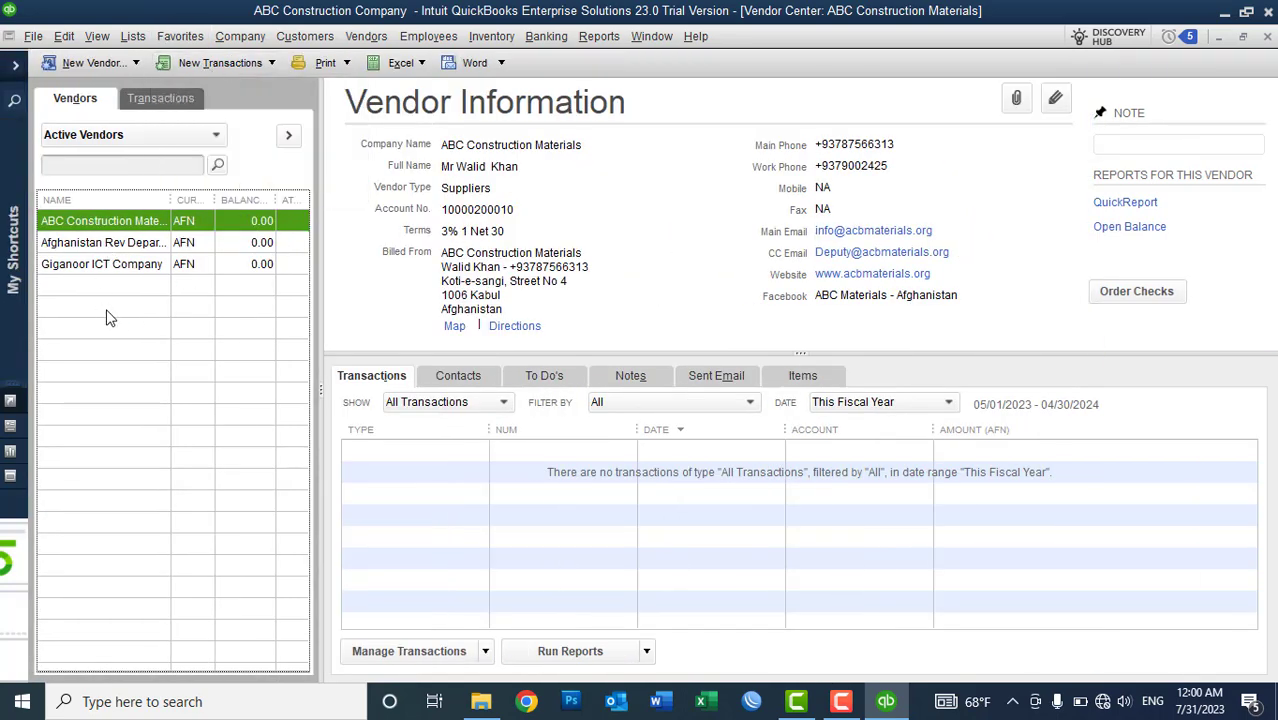
drag(170, 196, 204, 198)
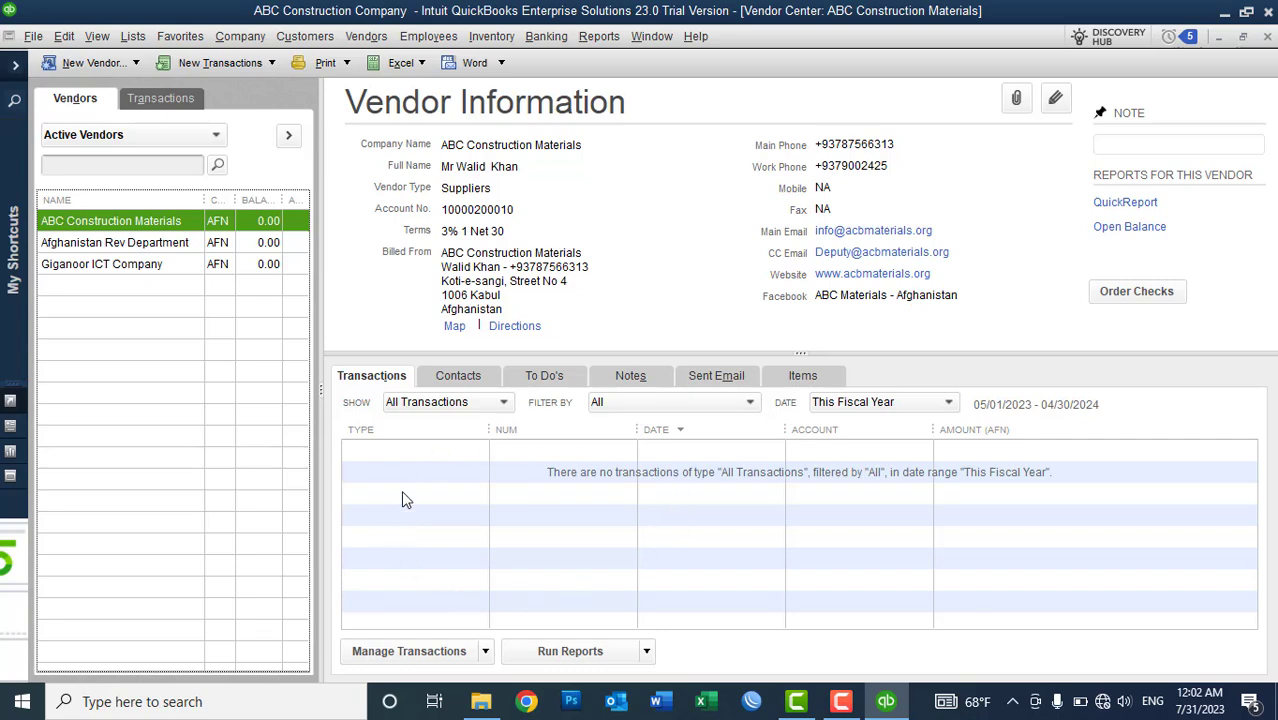
click(191, 101)
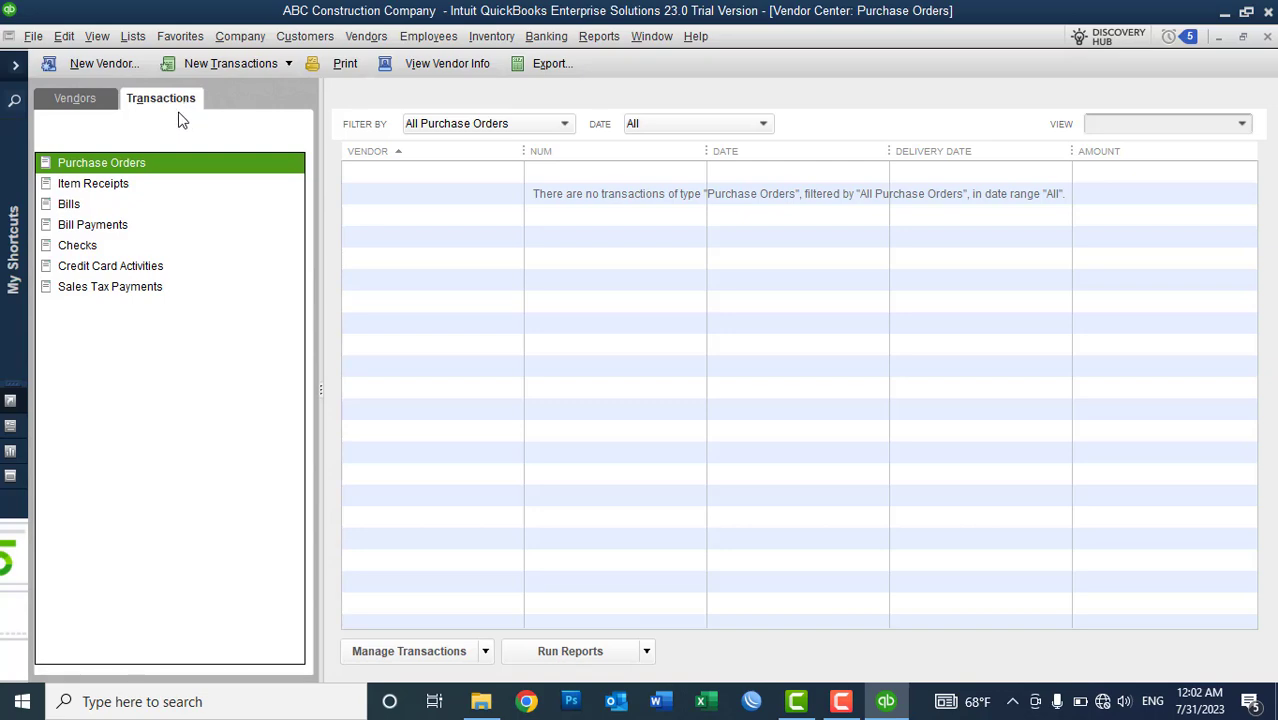
click(89, 103)
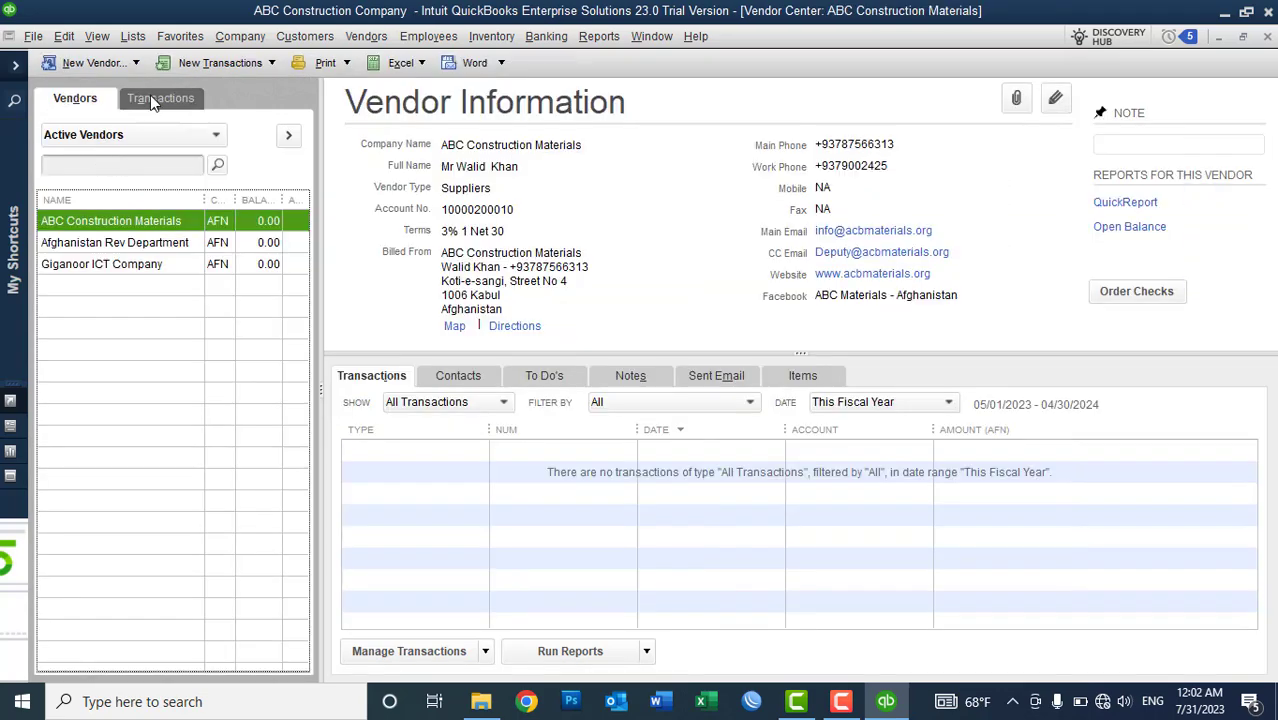
click(150, 97)
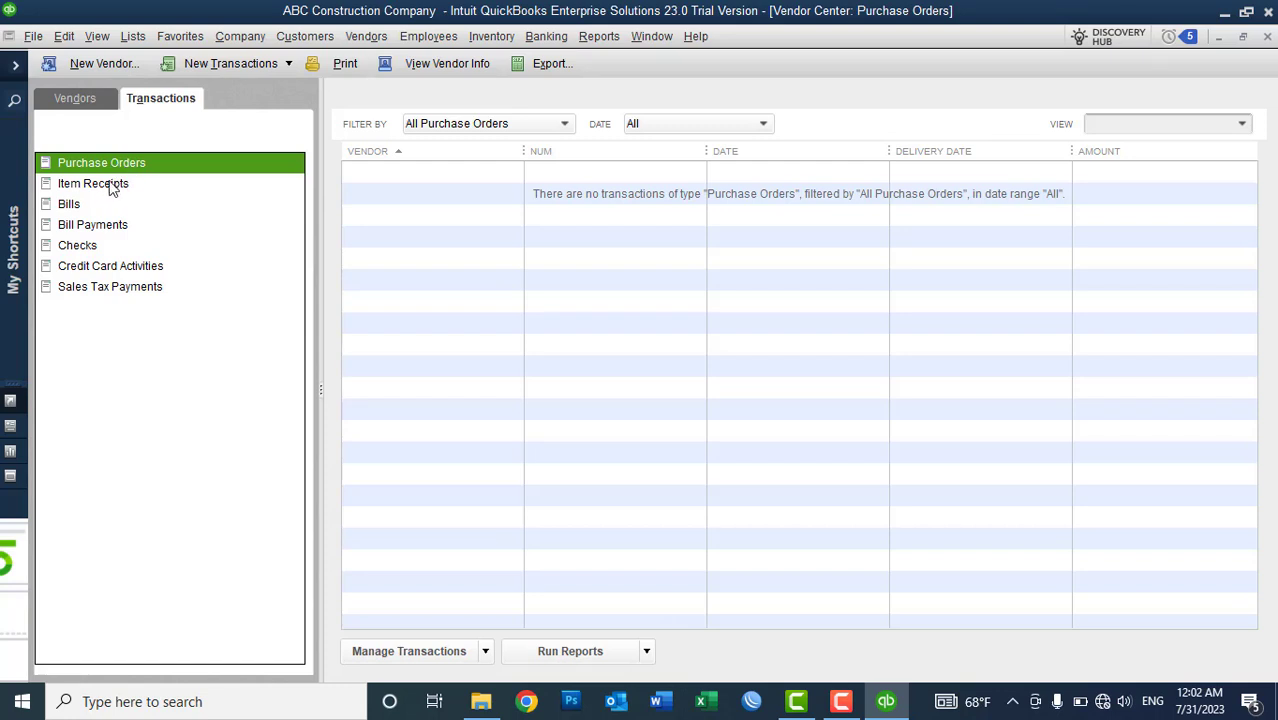
click(110, 187)
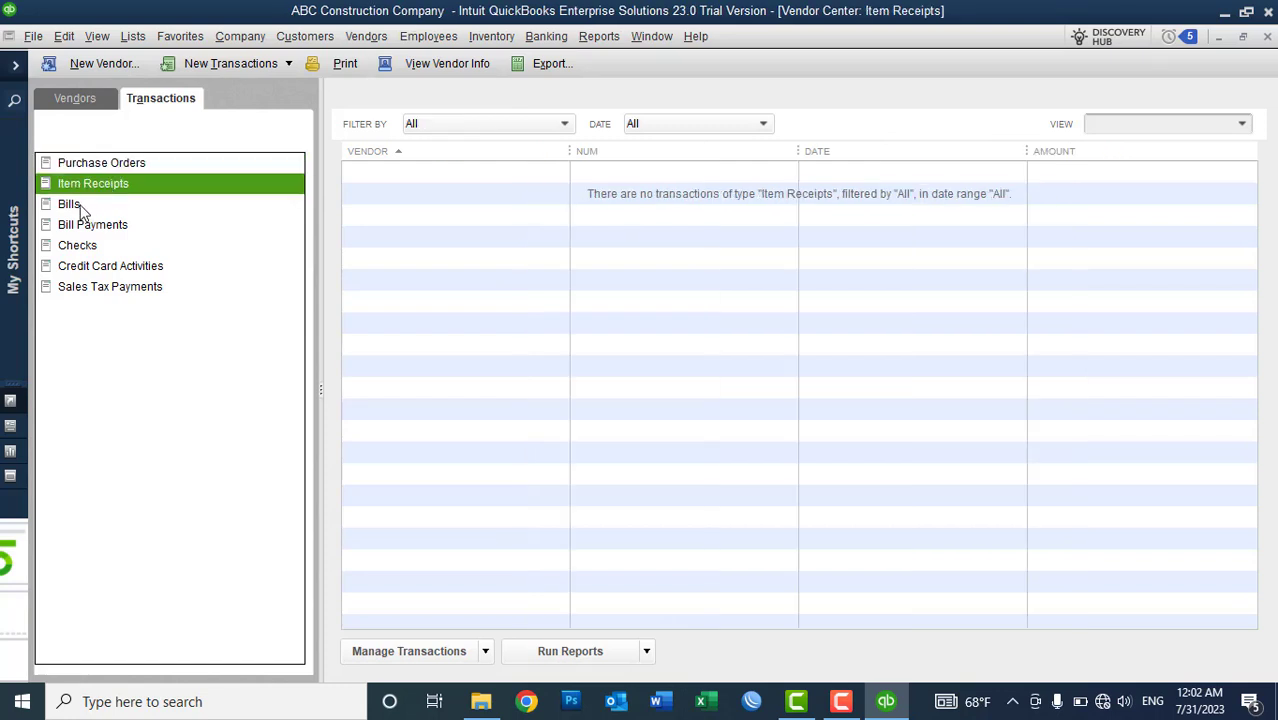
click(84, 206)
click(96, 228)
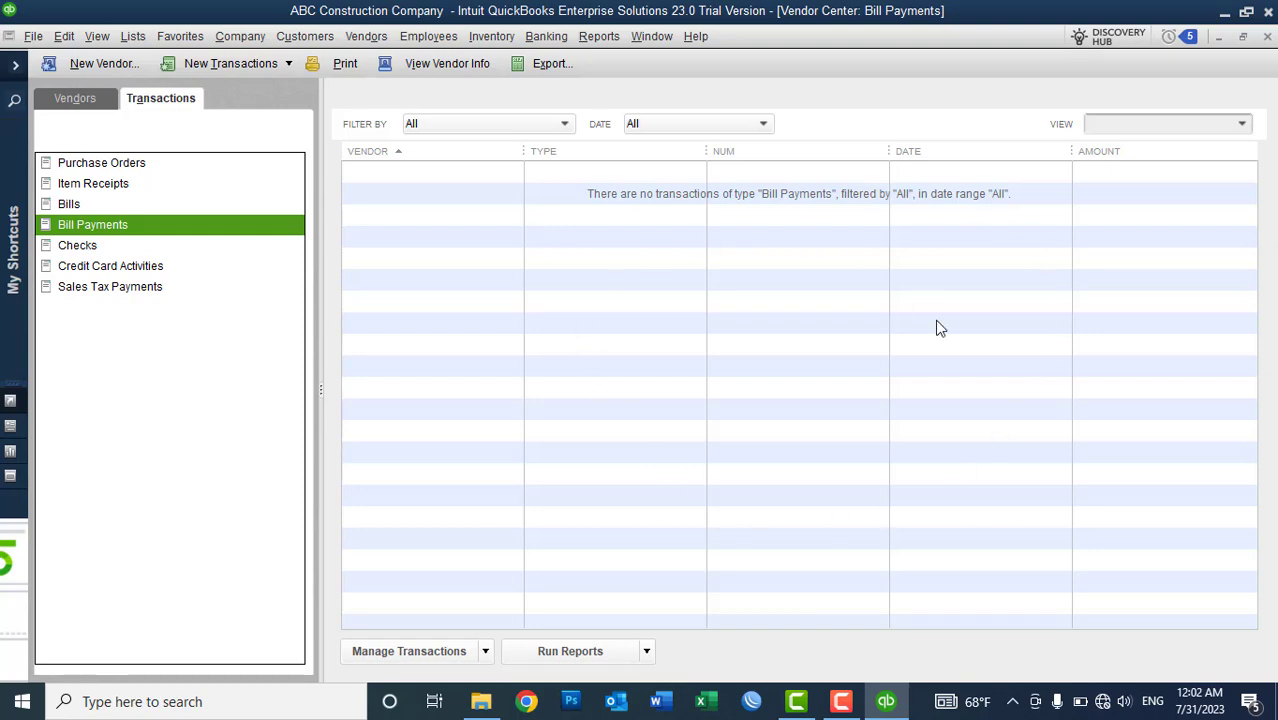
click(96, 106)
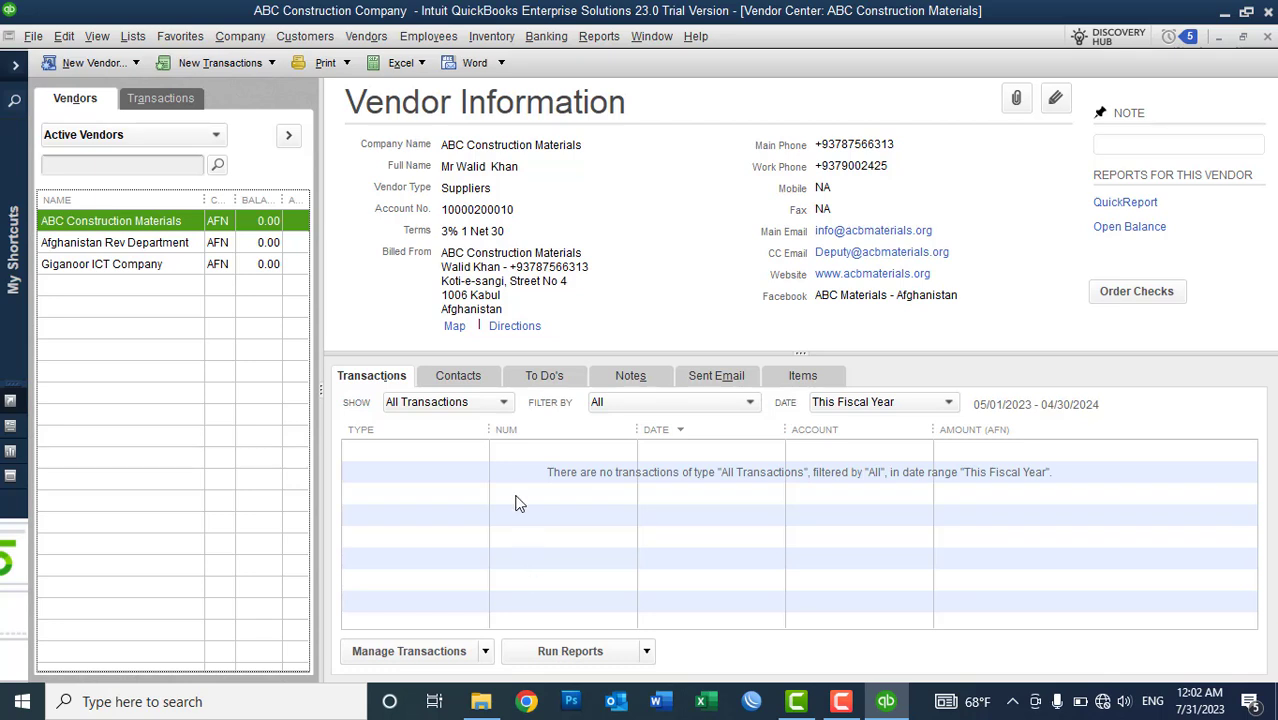
- Show the Vendors menu commands
click(380, 40)
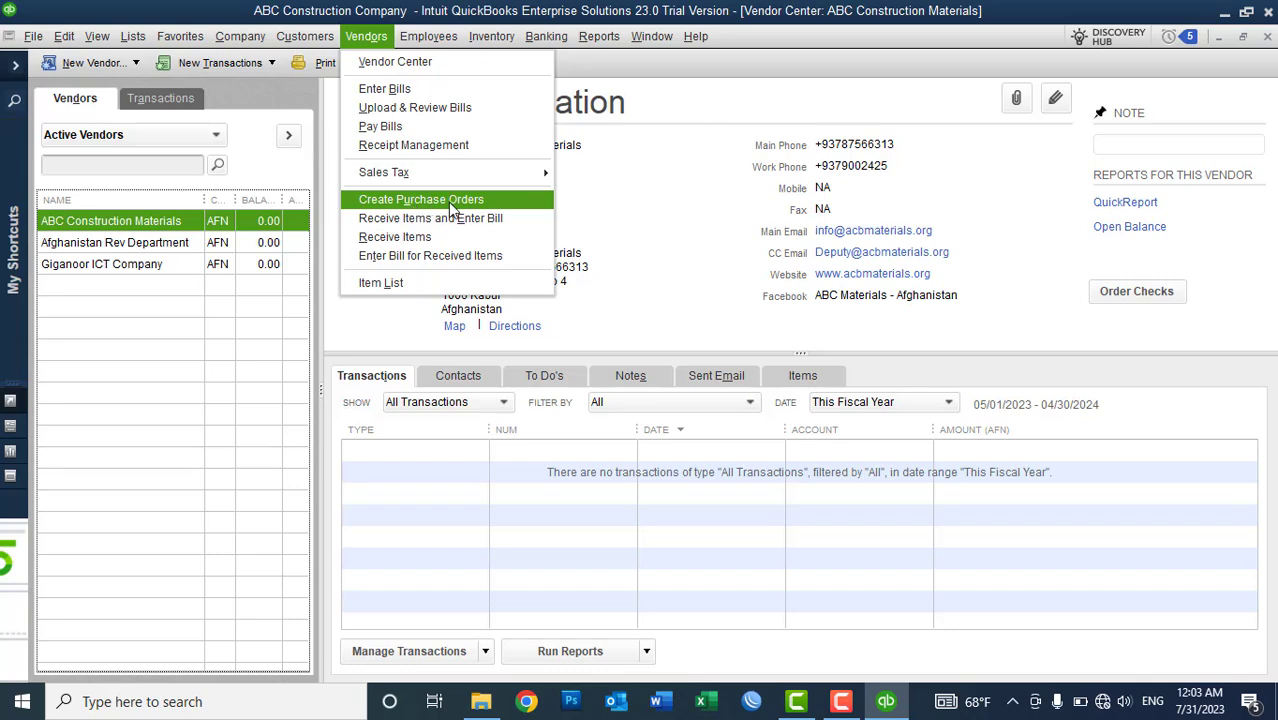
- Close the Vendor Center and start a blank purchase order, P.O. 4 dated 07/30/2023
click(1274, 52)
click(1268, 37)
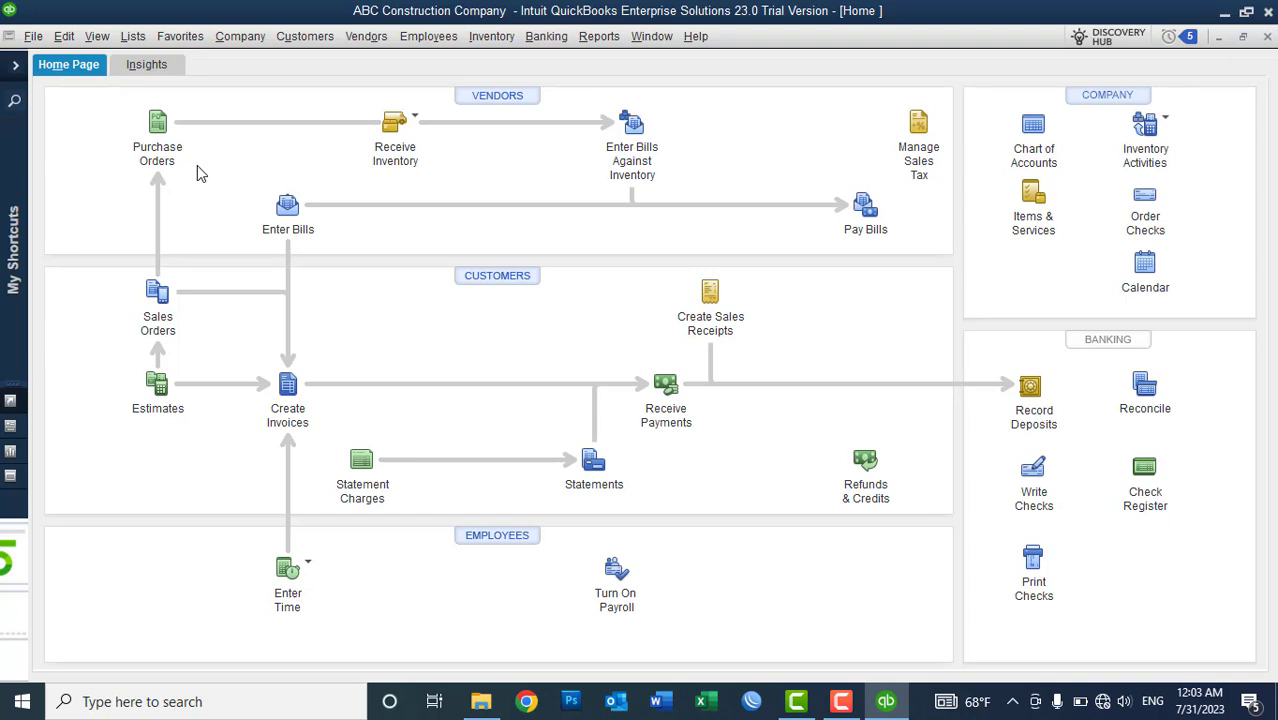
click(350, 40)
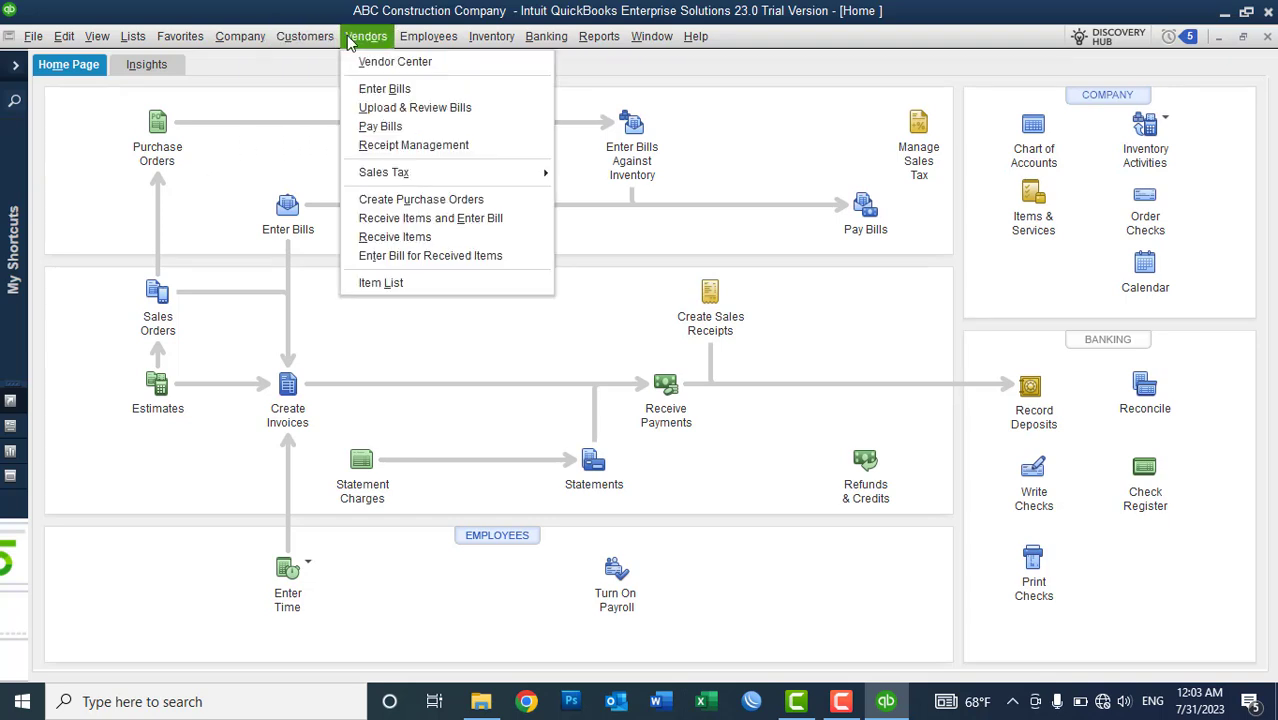
click(399, 207)
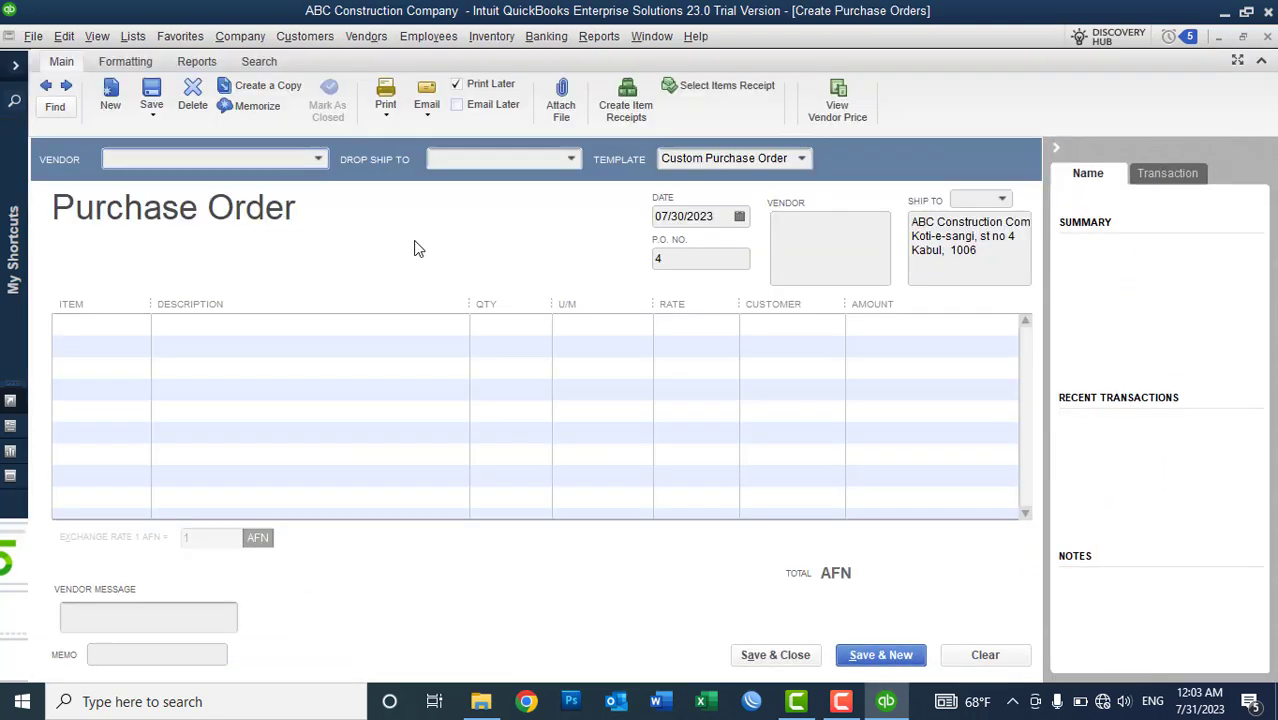
- Choose ABC Construction Materials as the purchase order's vendor
click(319, 160)
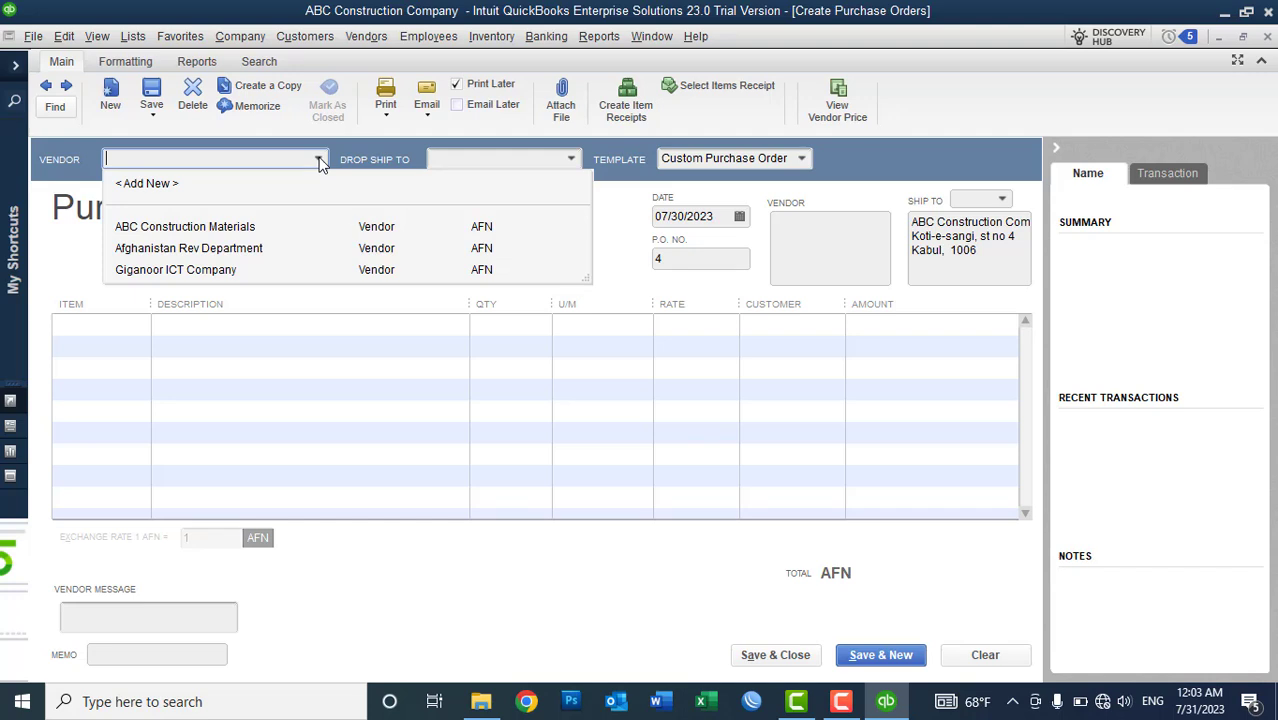
click(231, 233)
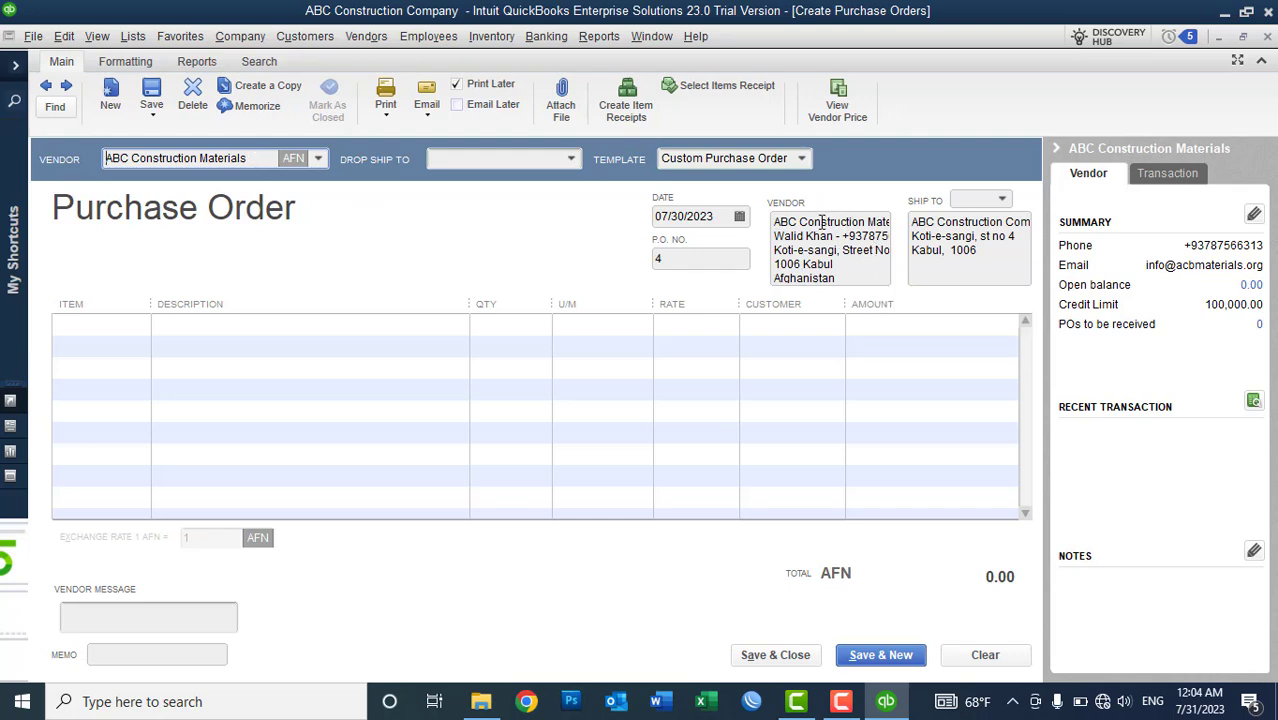
click(850, 276)
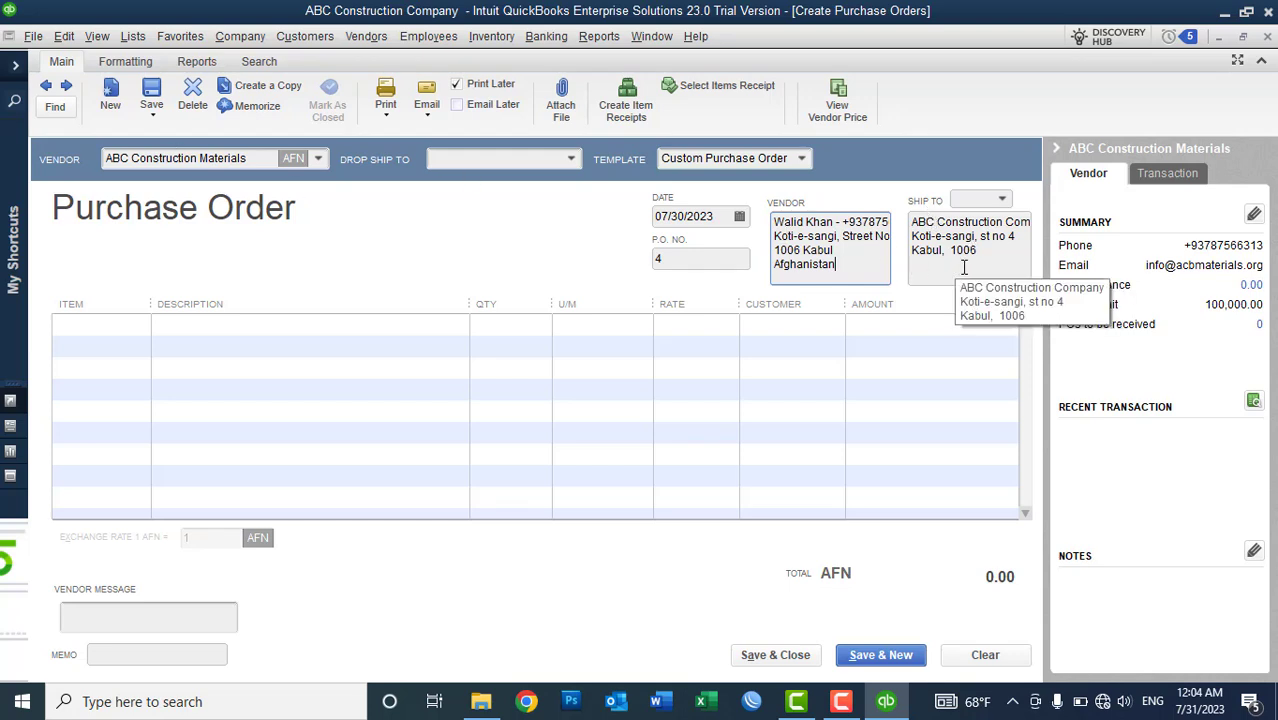
drag(988, 258, 907, 217)
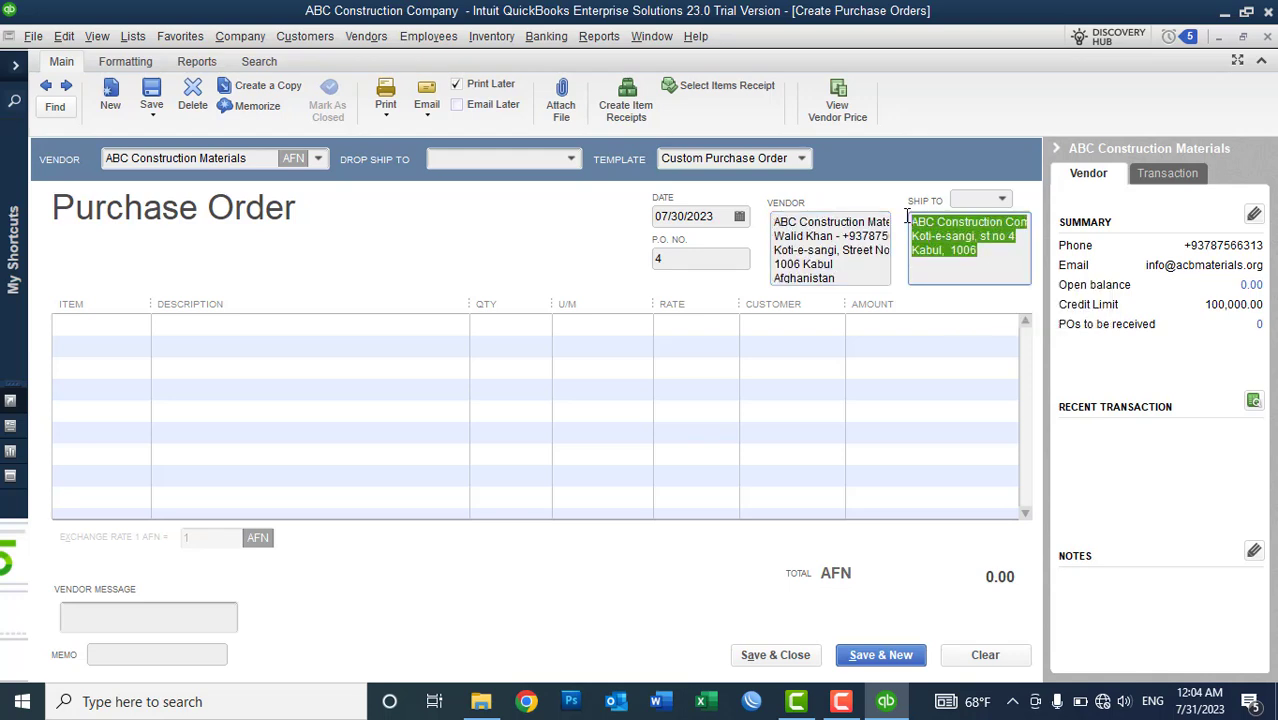
click(944, 257)
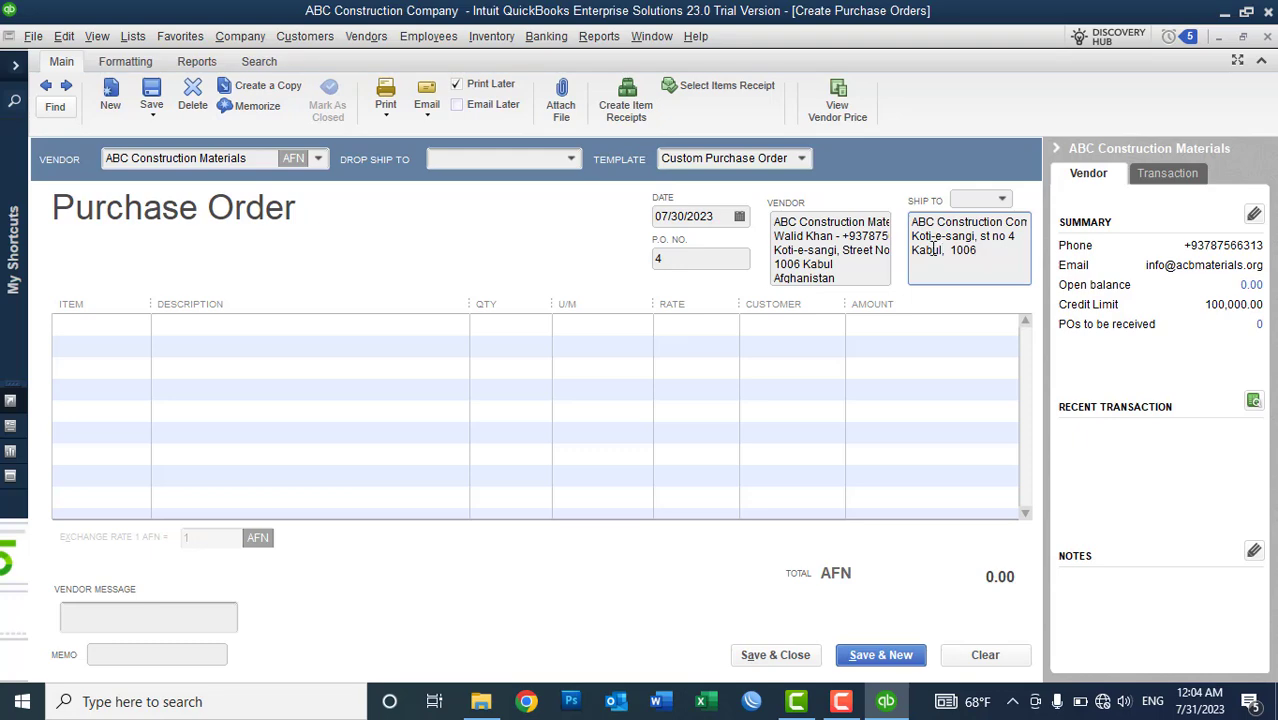
click(245, 40)
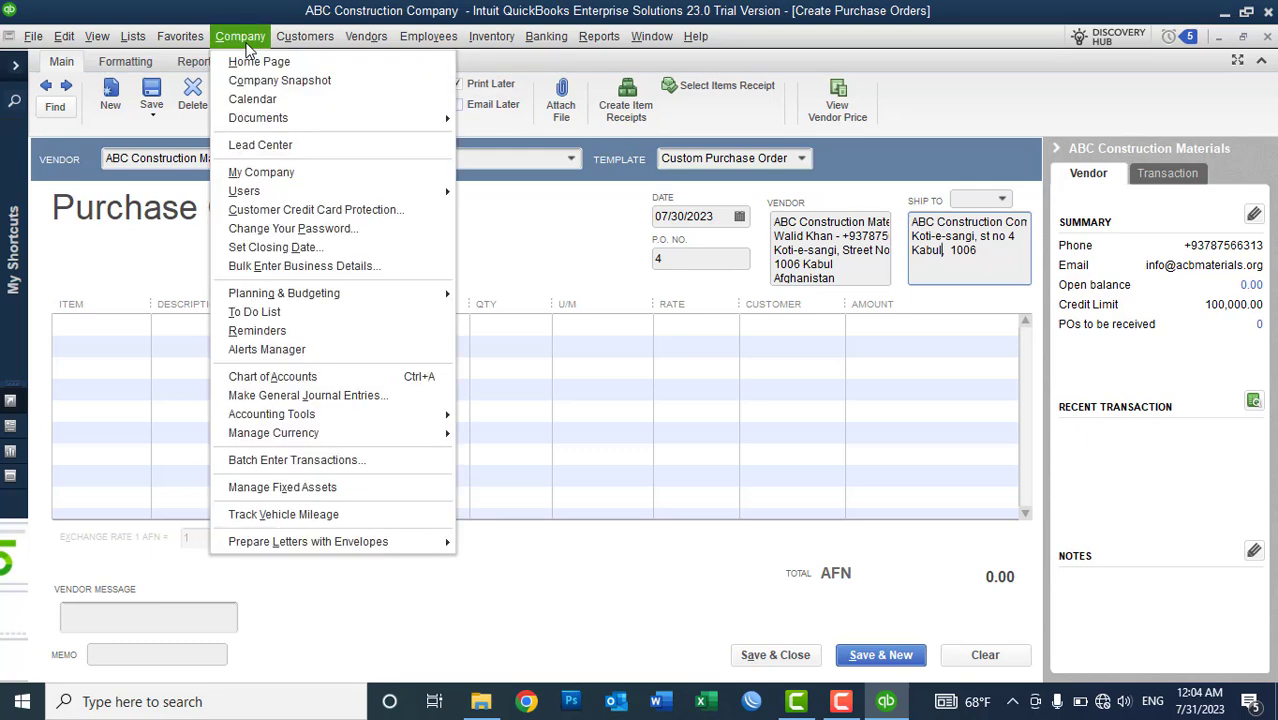
click(272, 172)
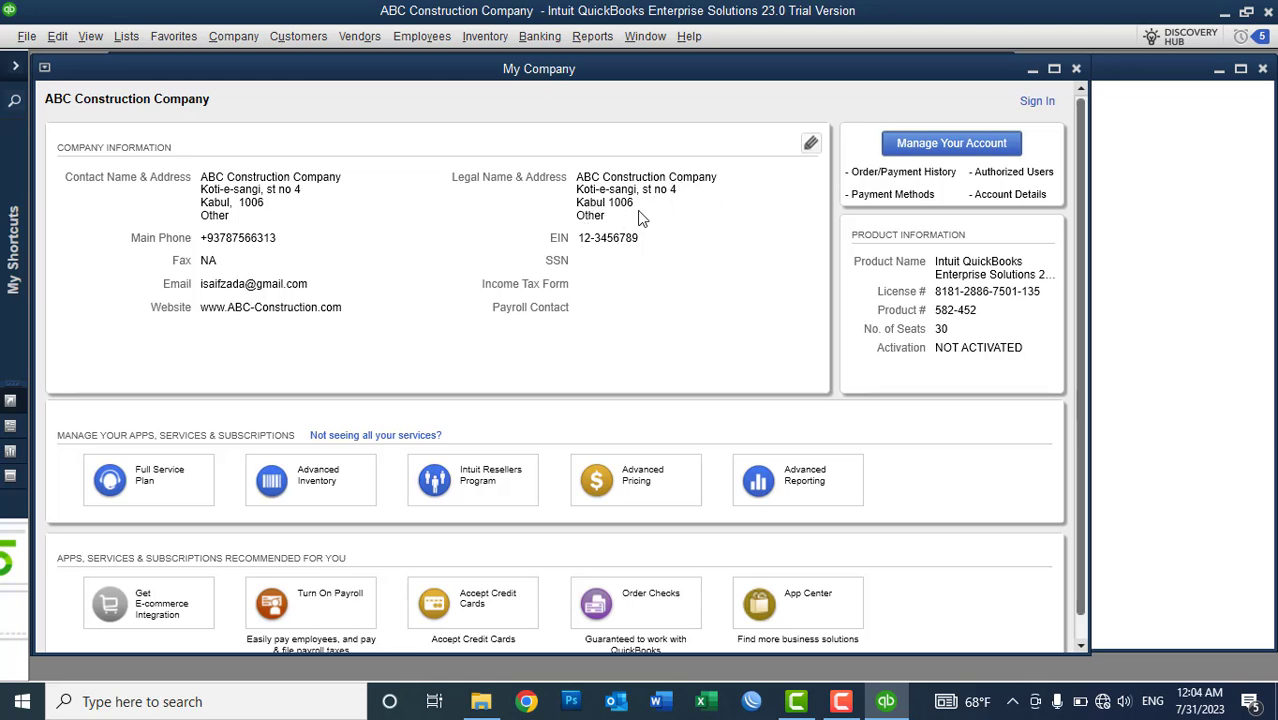
click(1076, 68)
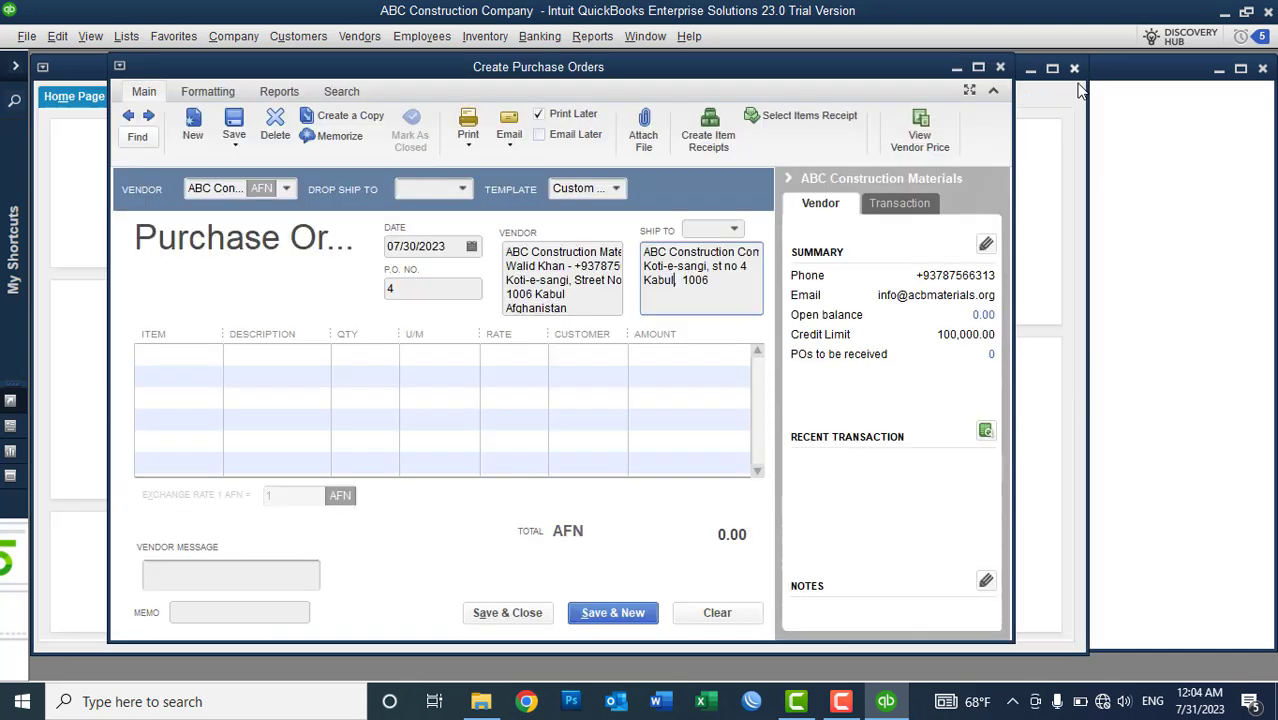
click(577, 312)
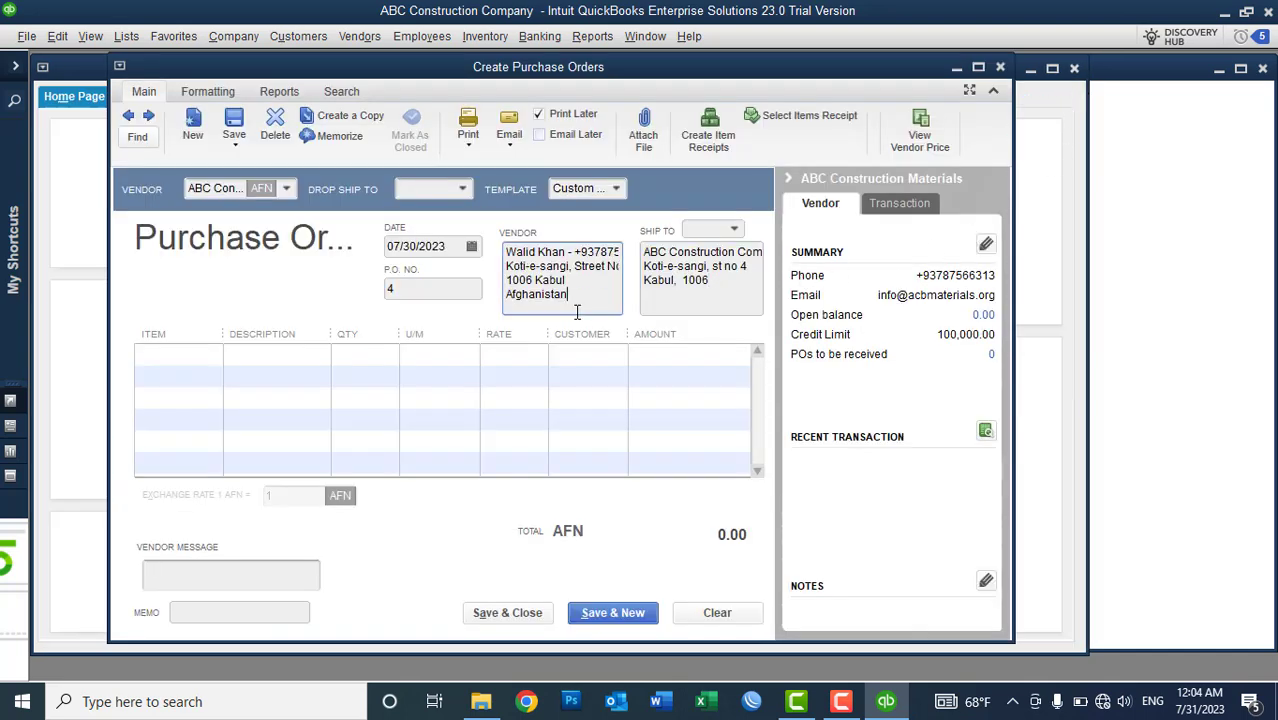
click(709, 291)
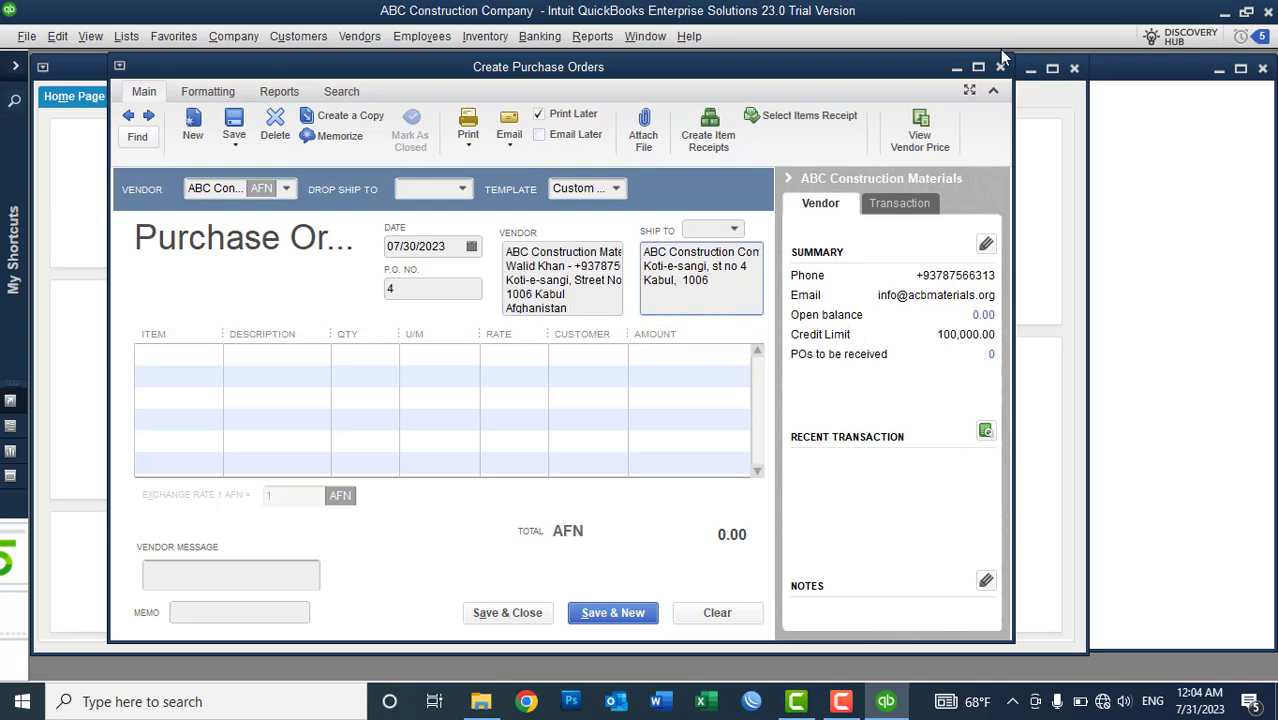
- Maximize the purchase order form and review the addresses and the 07/30/2023 date
click(978, 67)
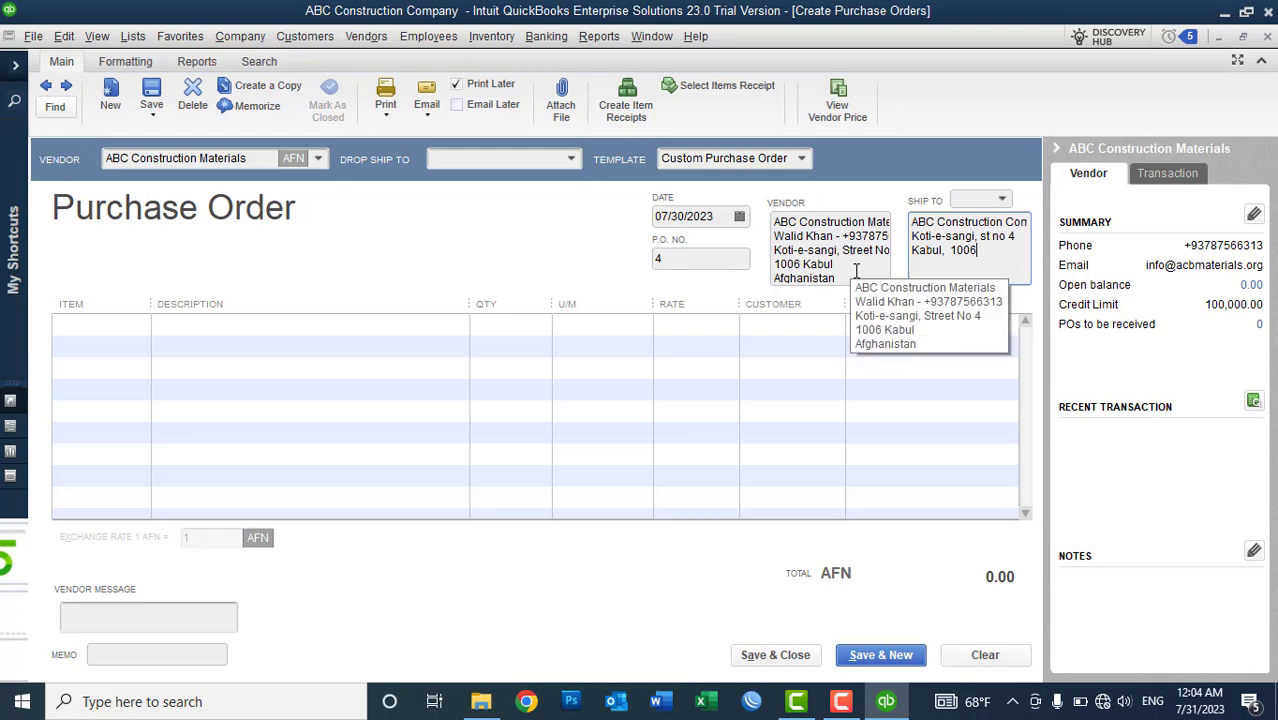
drag(848, 266, 806, 222)
click(982, 265)
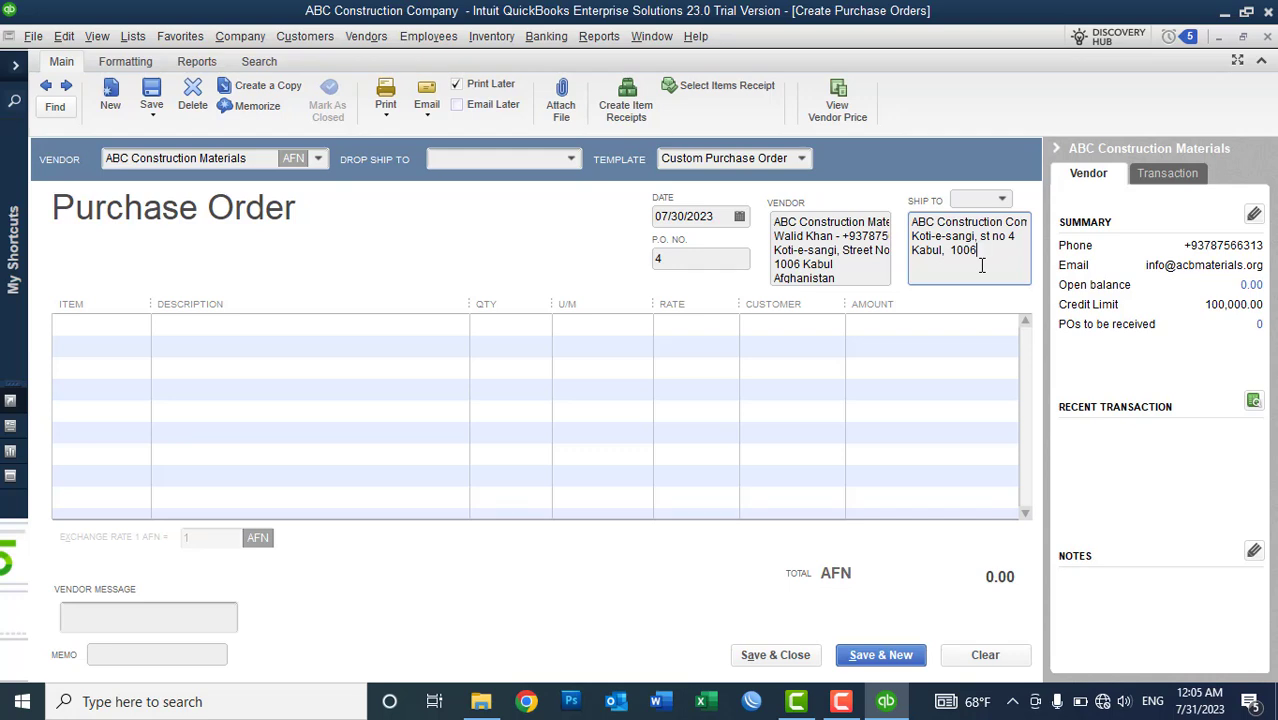
click(722, 216)
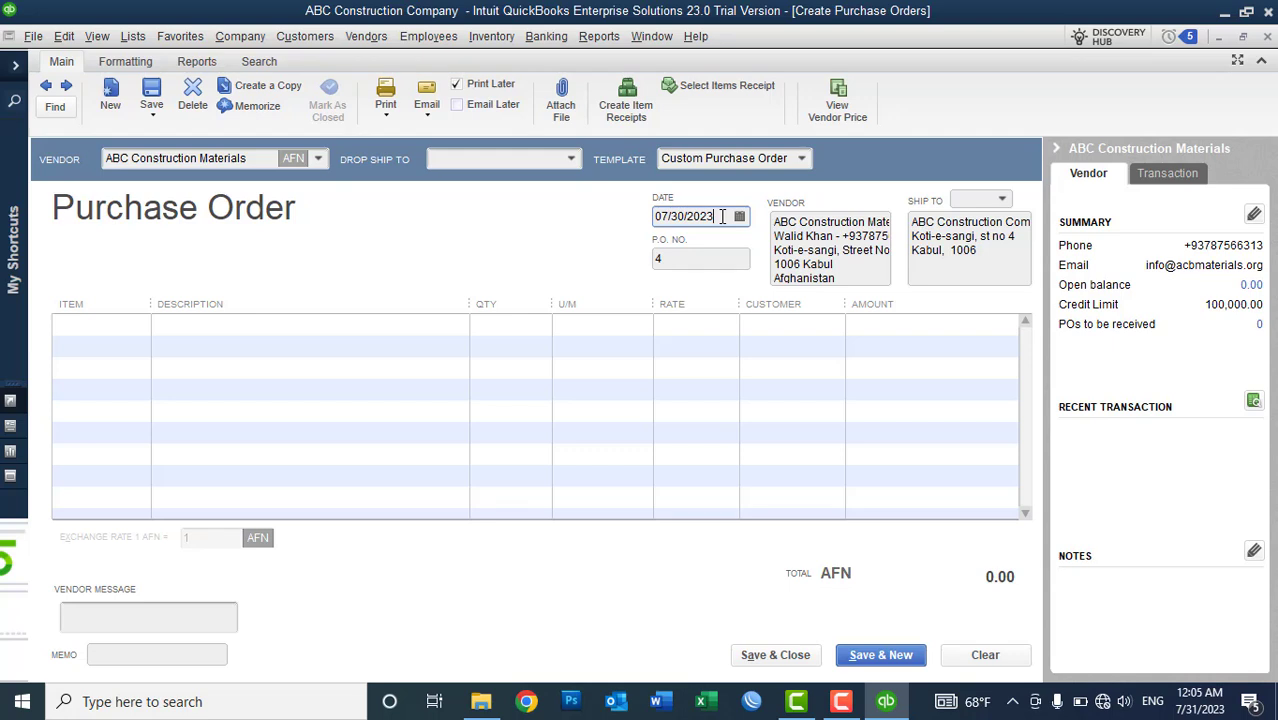
drag(722, 216, 655, 216)
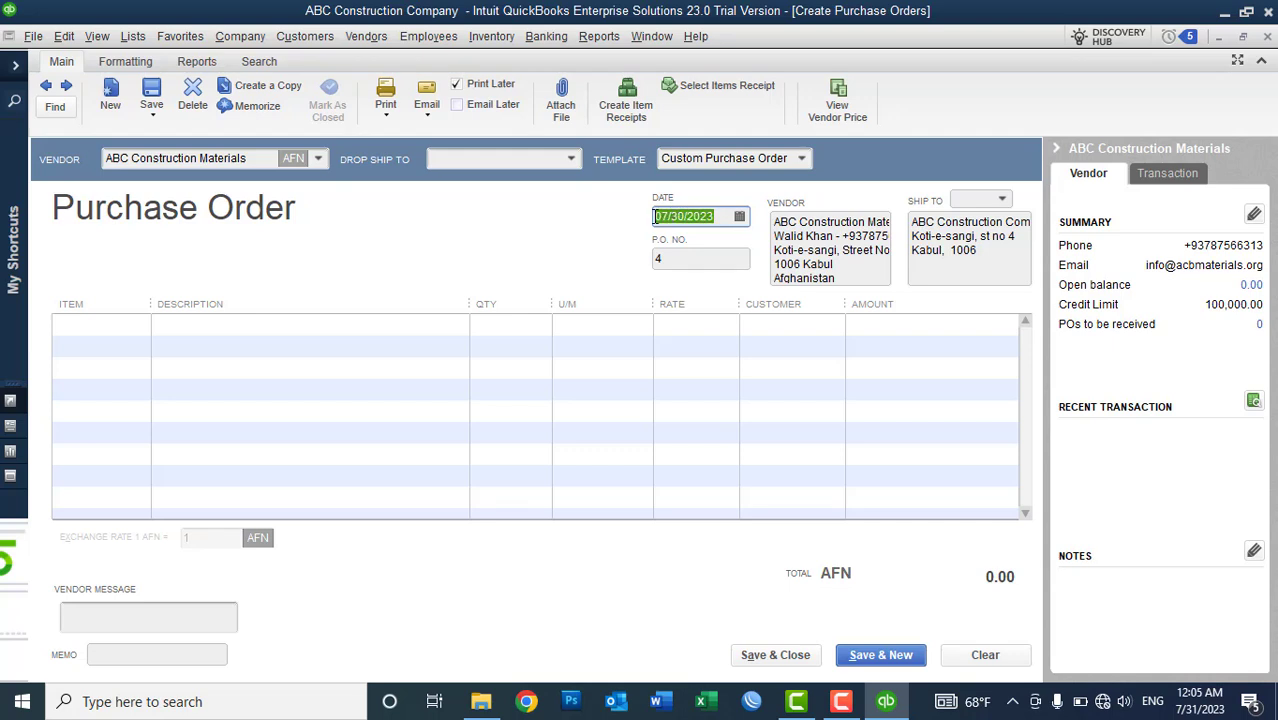
- Replace the P.O. number 4 with 1
click(662, 259)
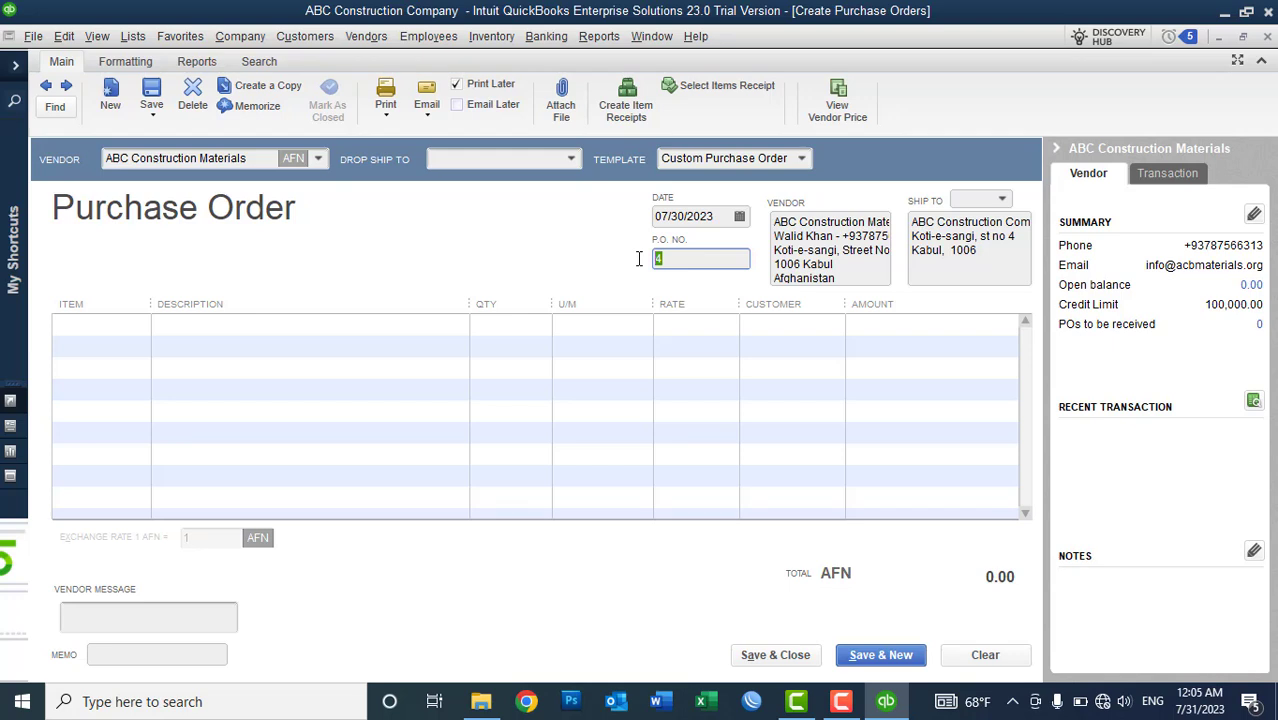
text(1)
key(BackSpace)
text(PON)
key(BackSpace)
text(-N-01)
key(BackSpace)
key(BackSpace)
key(BackSpace)
key(BackSpace)
key(BackSpace)
key(BackSpace)
key(BackSpace)
text(1)
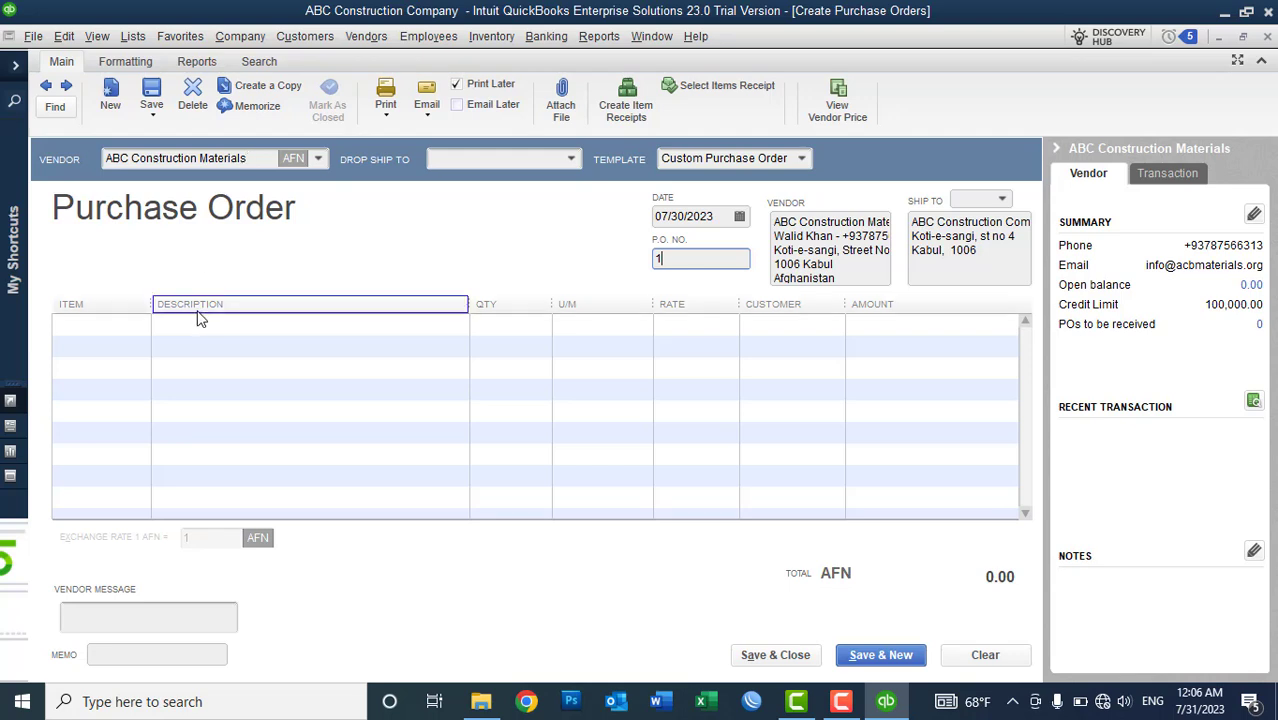
- Put DELL 1513 Battery (1,200.00) on the first purchase order line
click(117, 327)
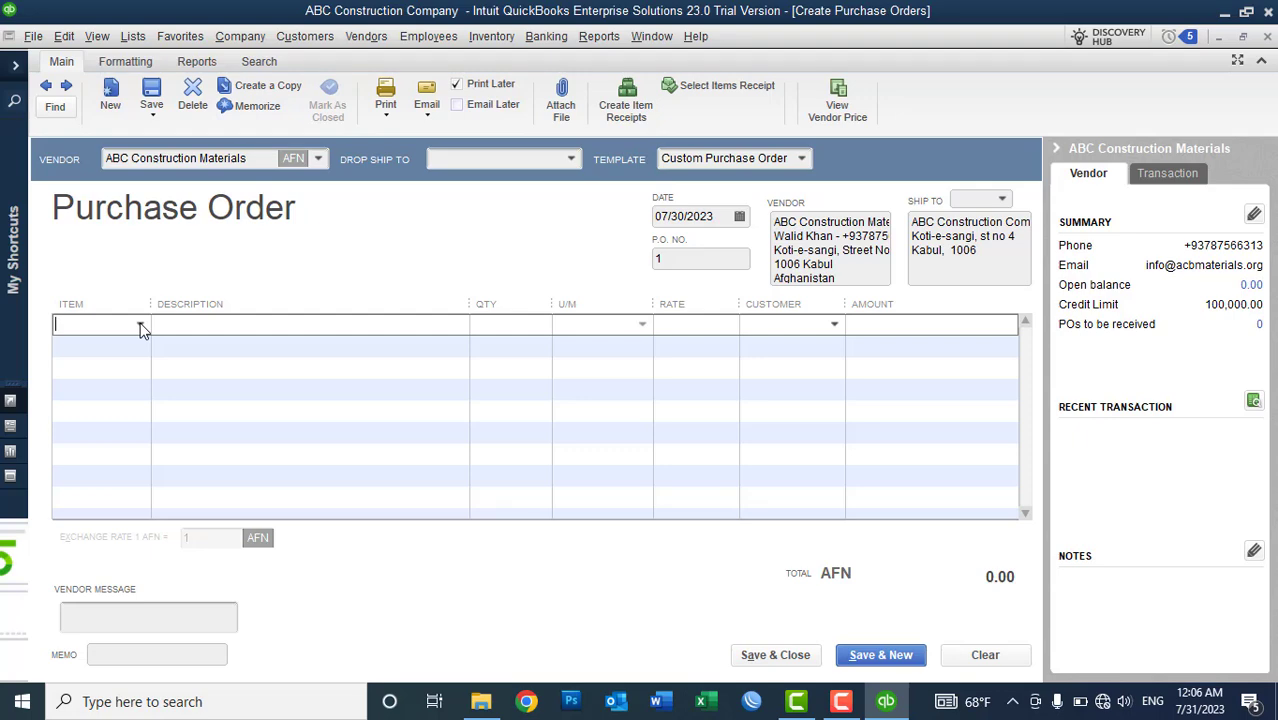
click(145, 40)
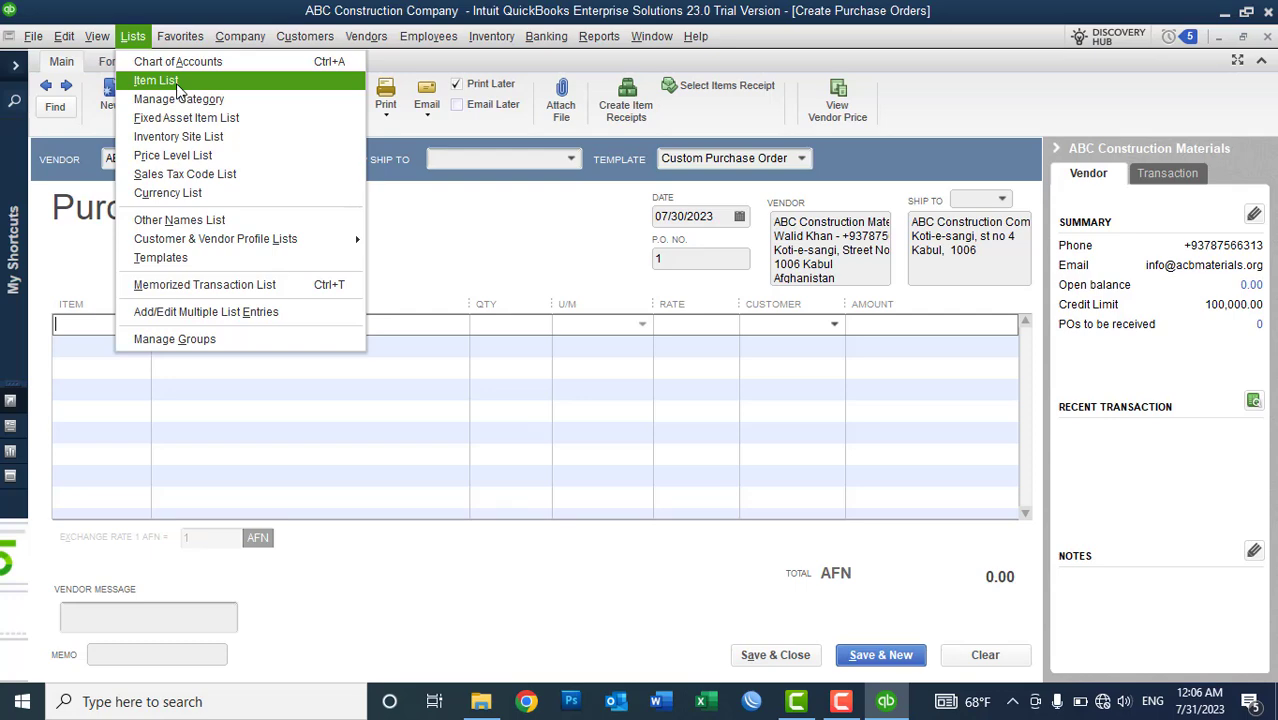
click(224, 25)
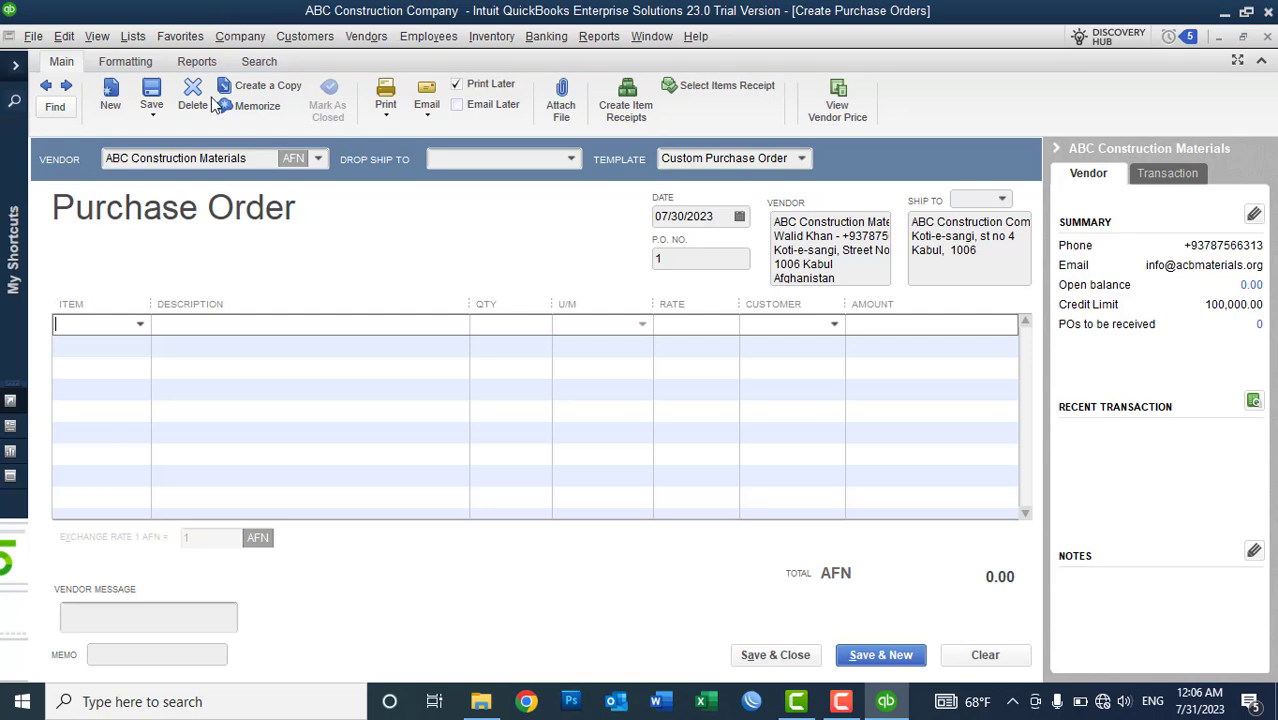
click(141, 324)
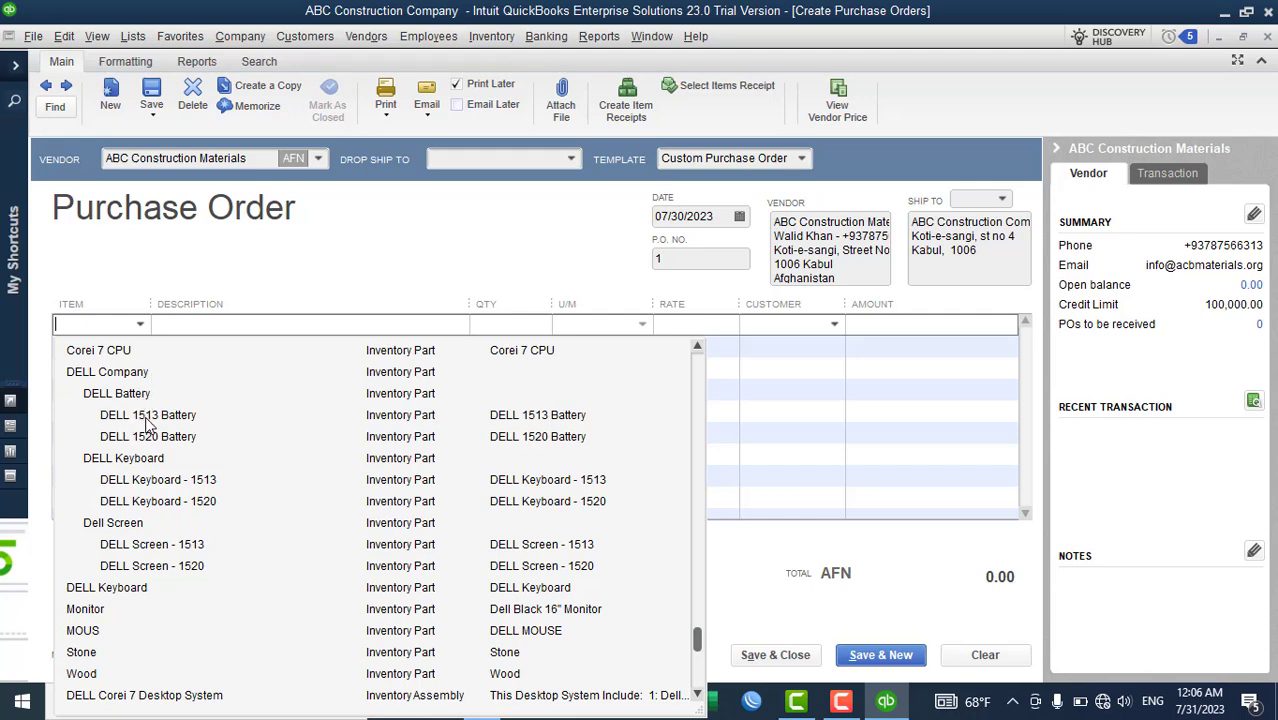
click(146, 415)
- Add DELL 1520 Battery (1,300.00) on line 2, totalling AFN 2,500.00
click(131, 350)
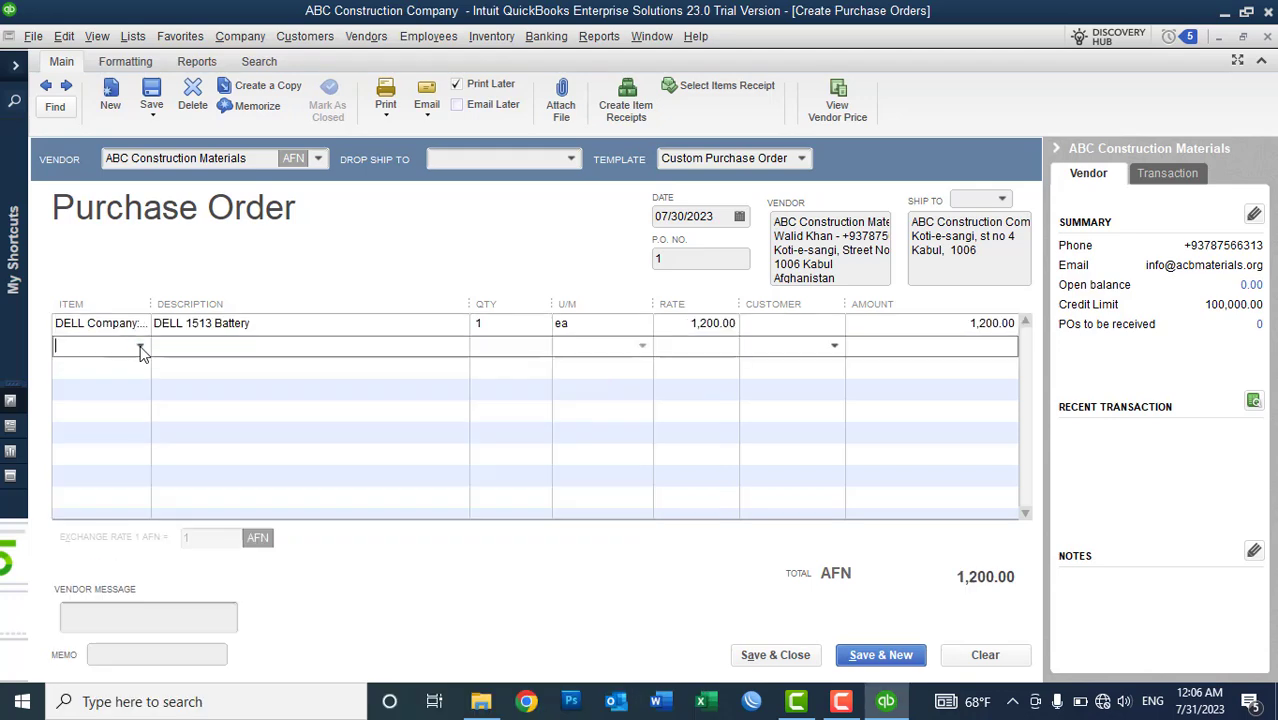
click(140, 345)
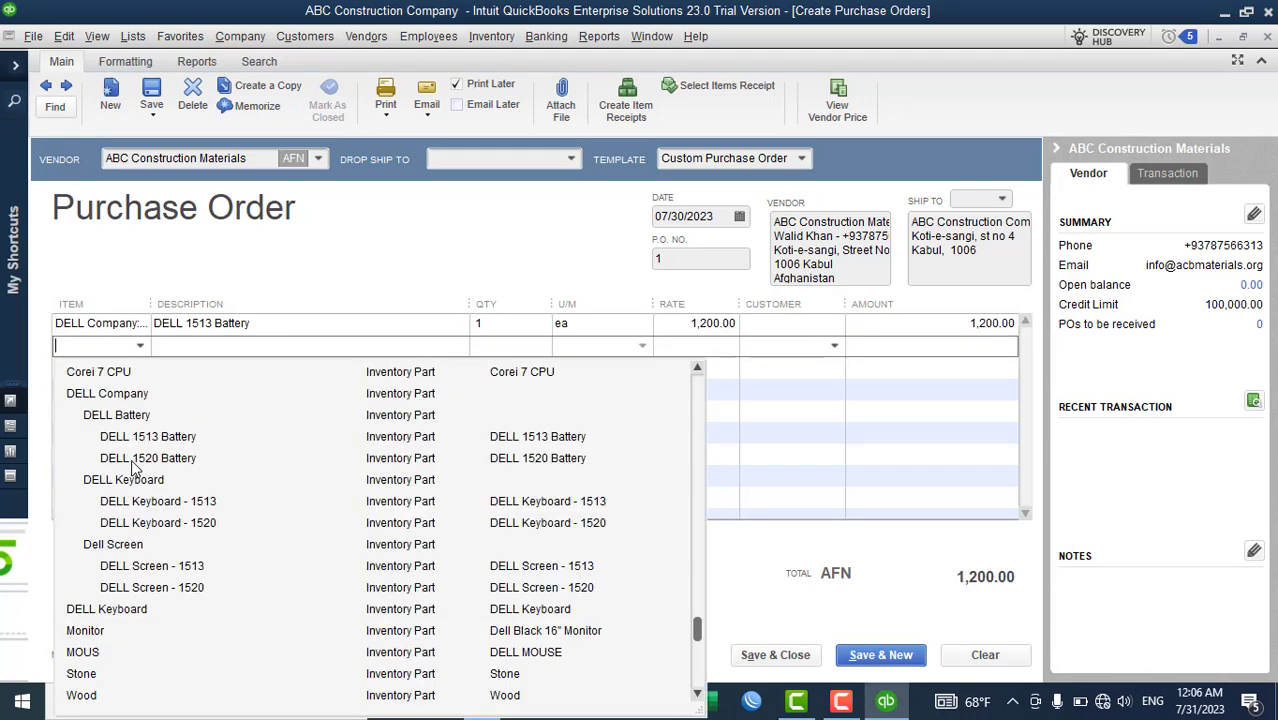
click(131, 460)
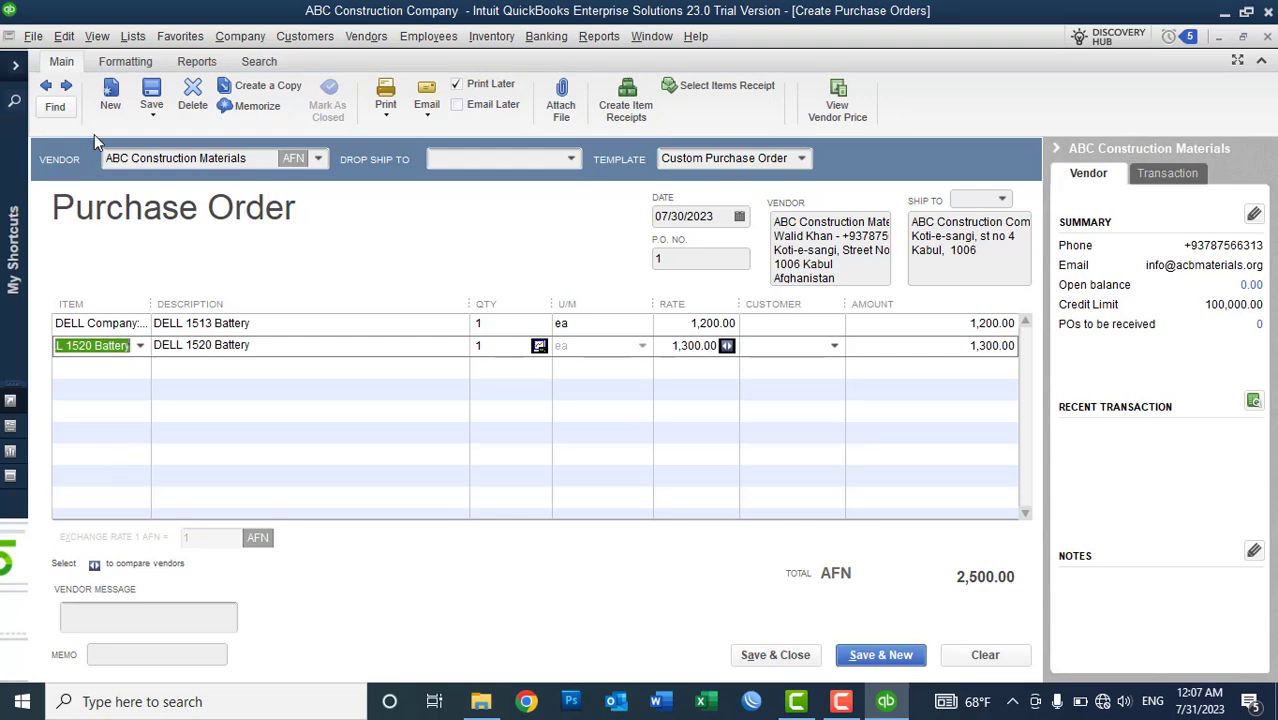
click(491, 36)
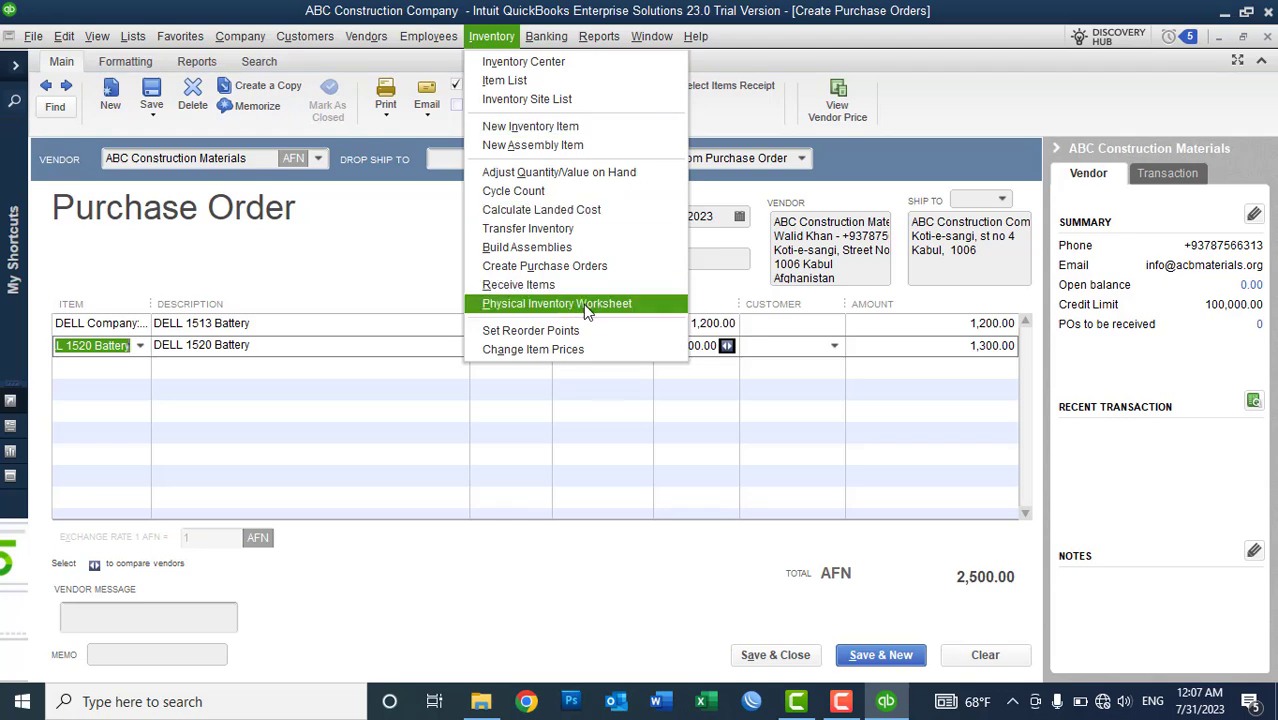
click(586, 308)
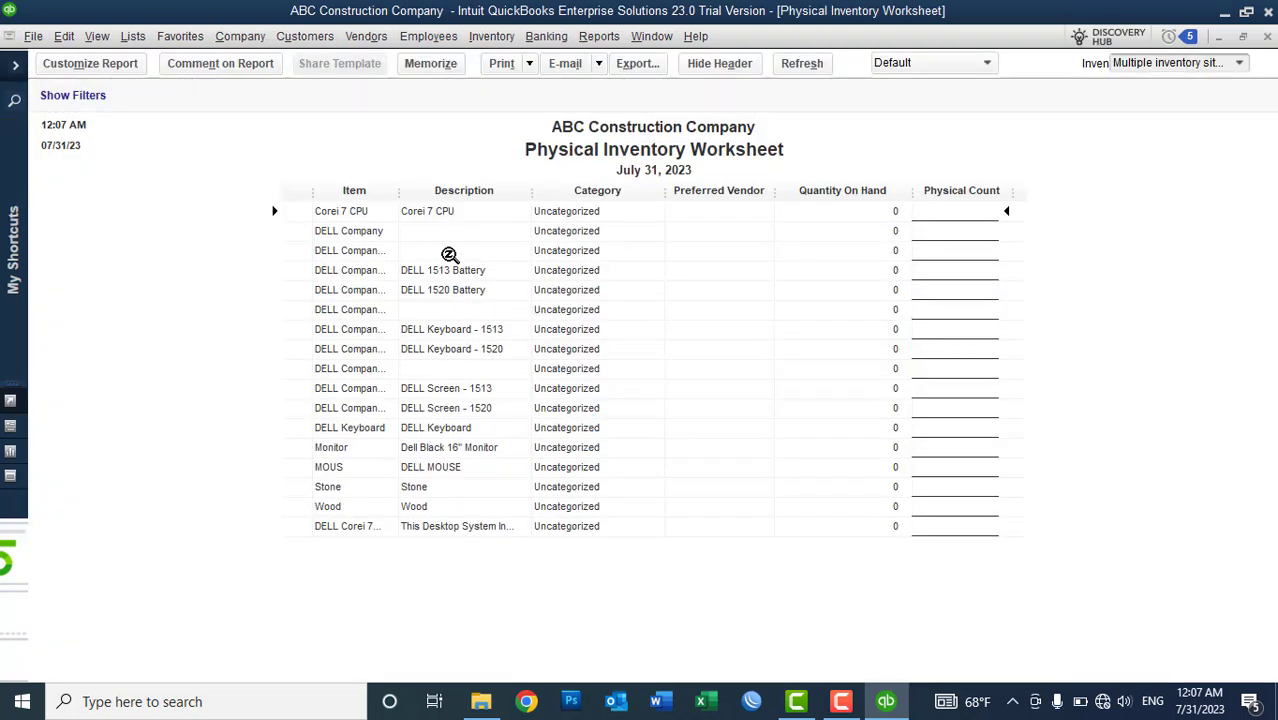
drag(398, 192, 548, 200)
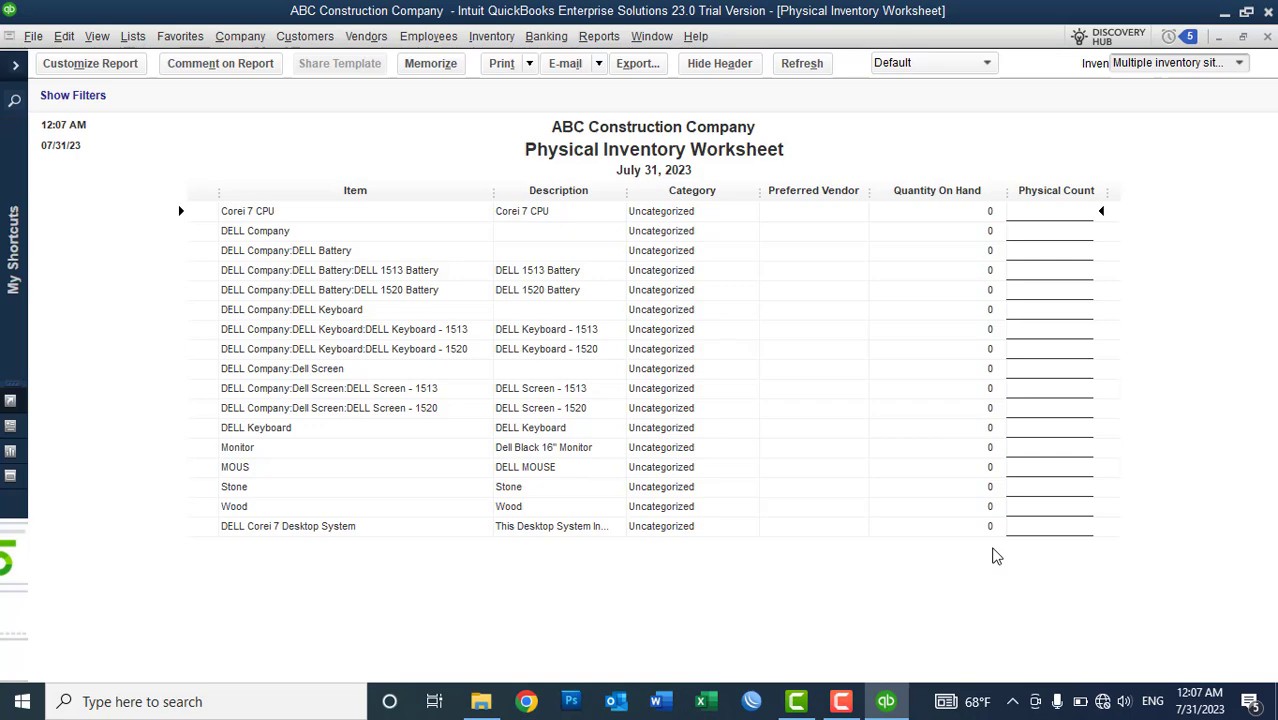
click(1267, 37)
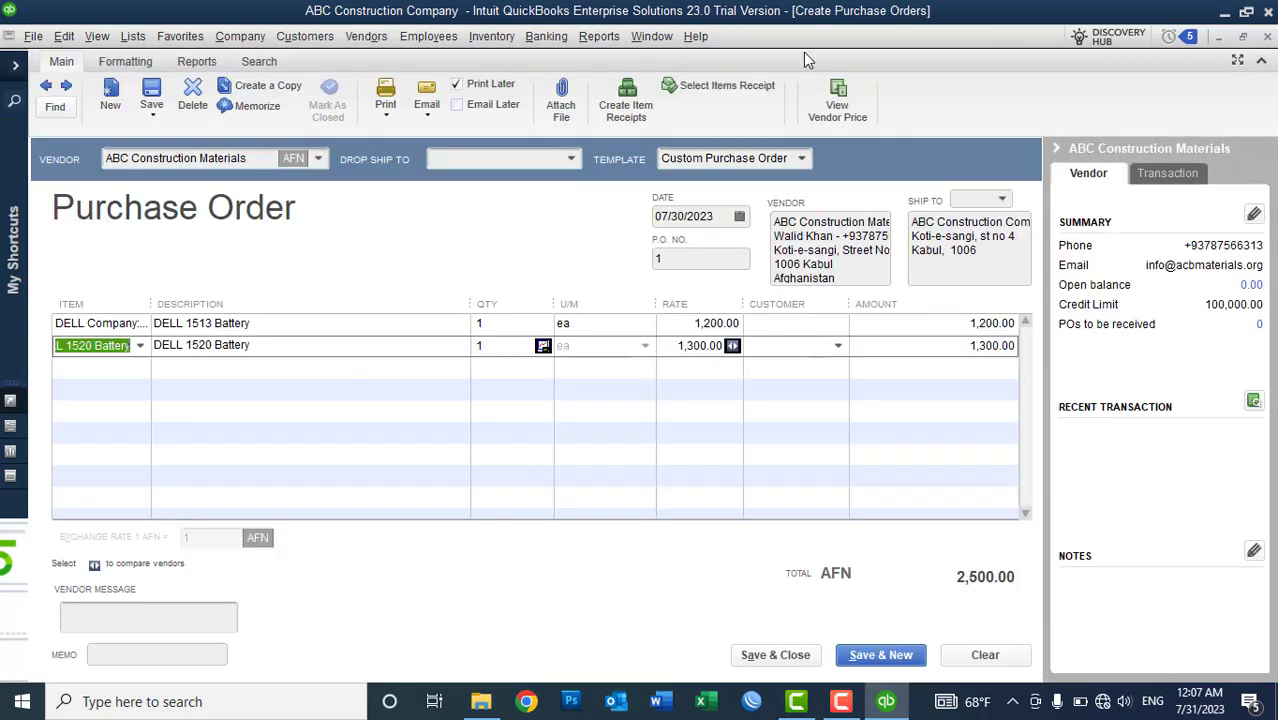
click(596, 44)
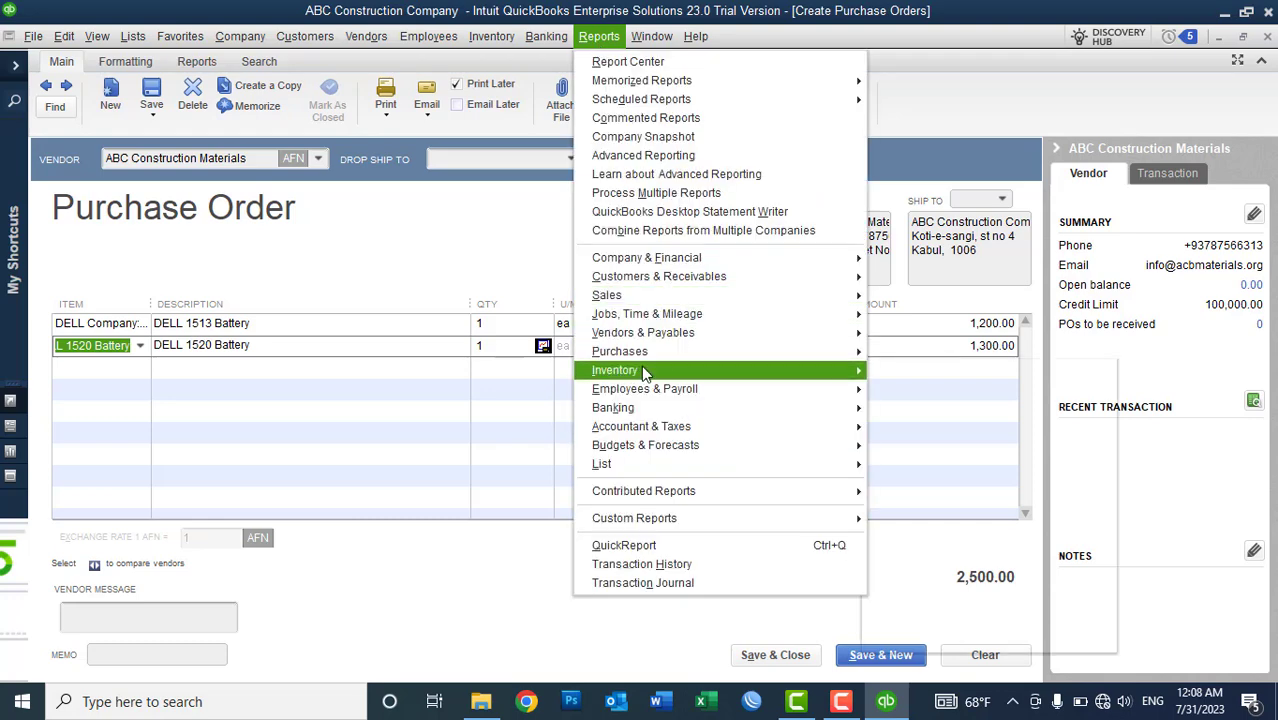
mouse_move(645, 372)
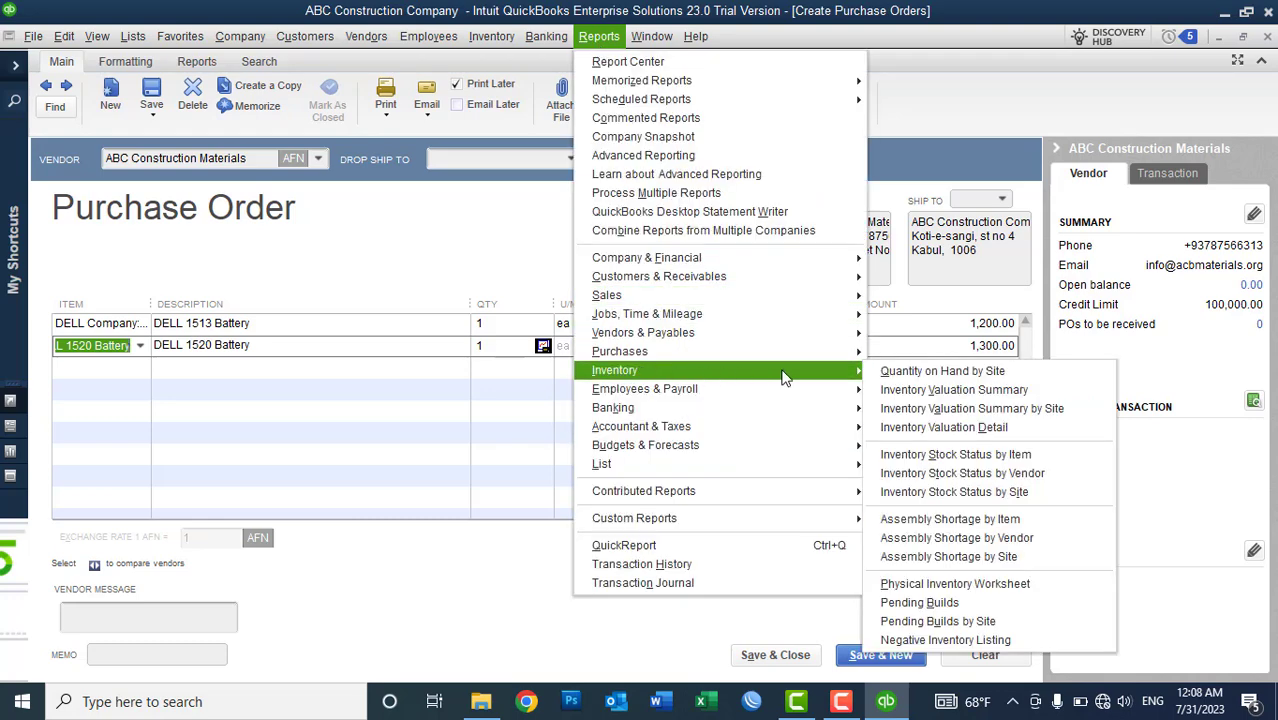
click(1006, 371)
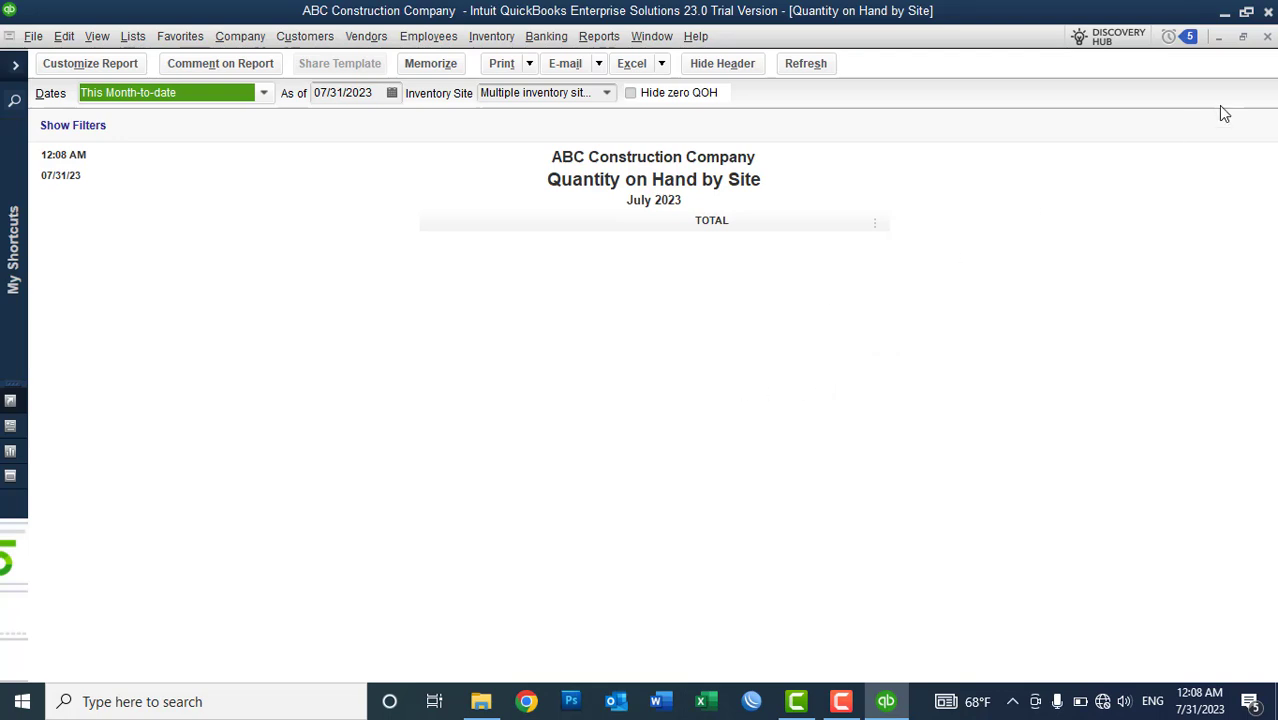
click(1268, 37)
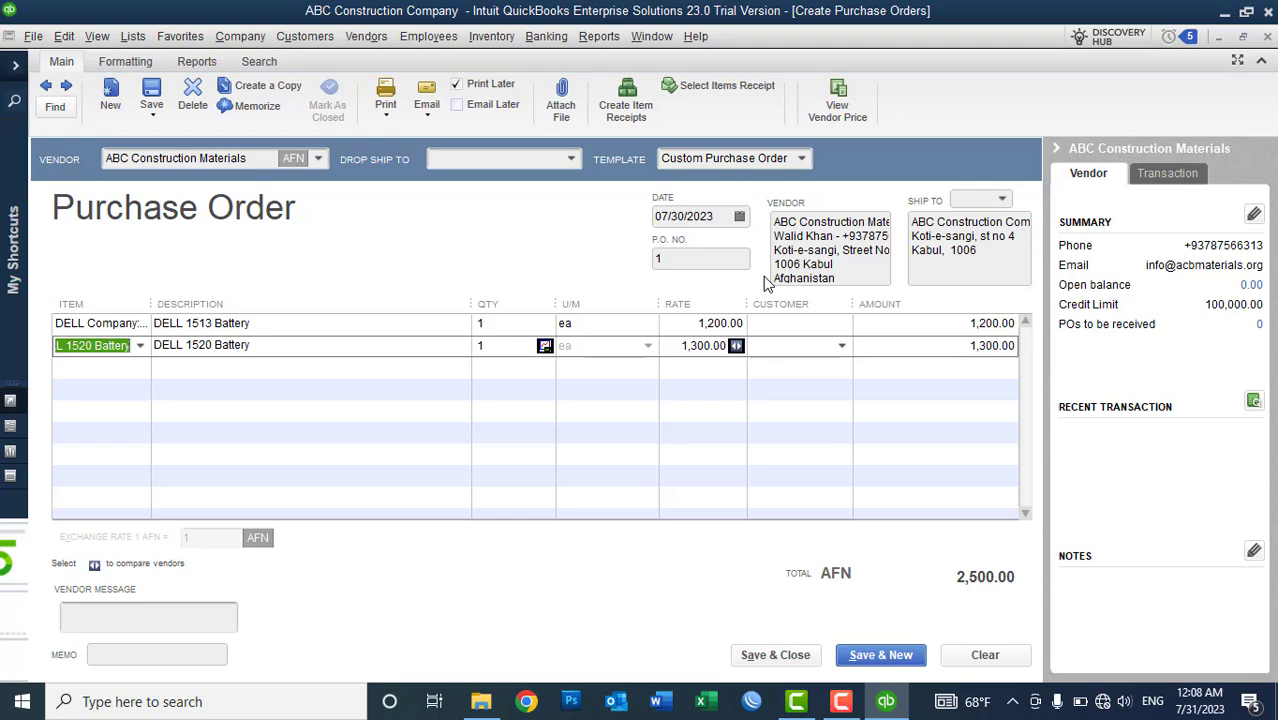
- Set both DELL battery lines to quantity 10, giving 12,000.00 and 13,000.00 (AFN 25,000.00 total)
click(284, 323)
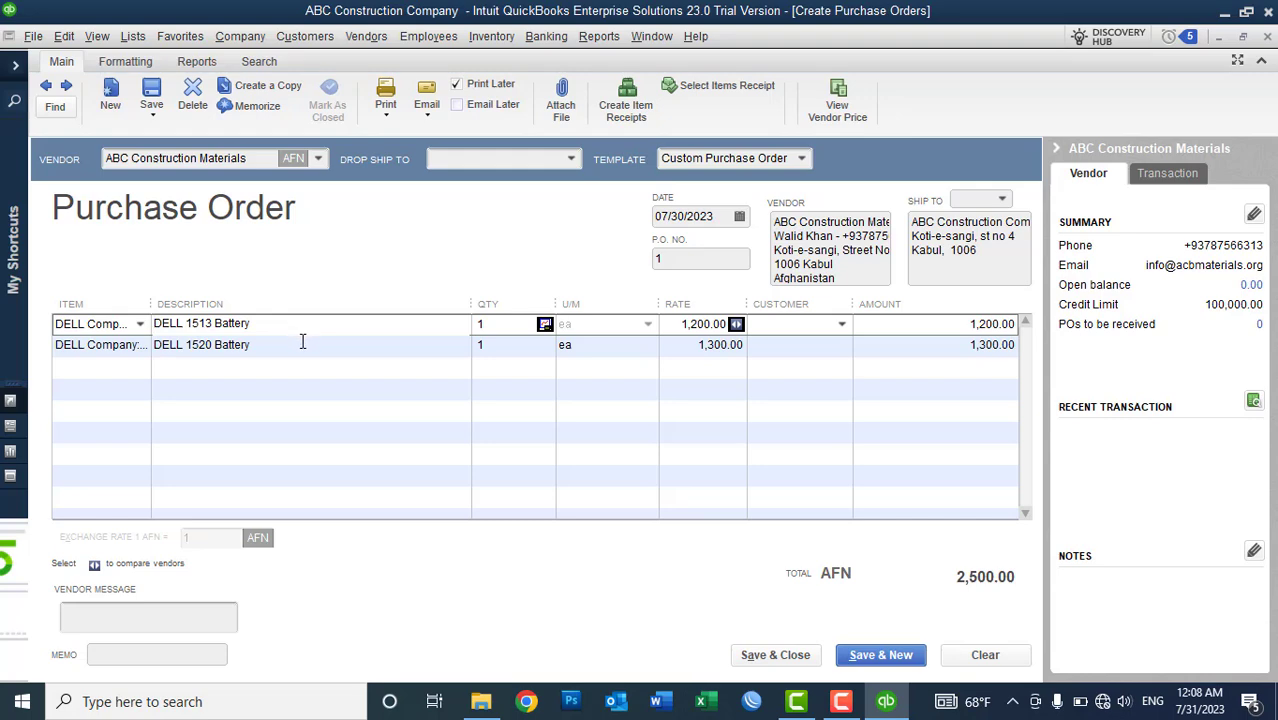
click(303, 340)
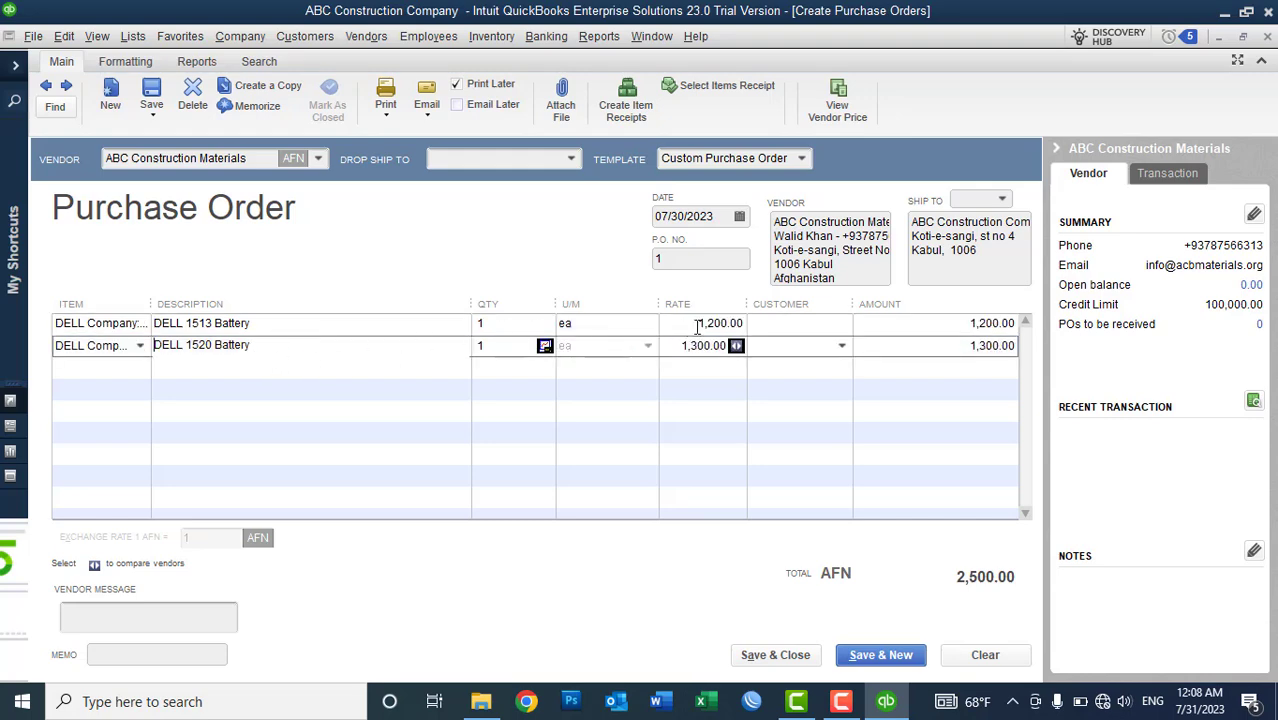
click(533, 328)
text(0)
key(Down)
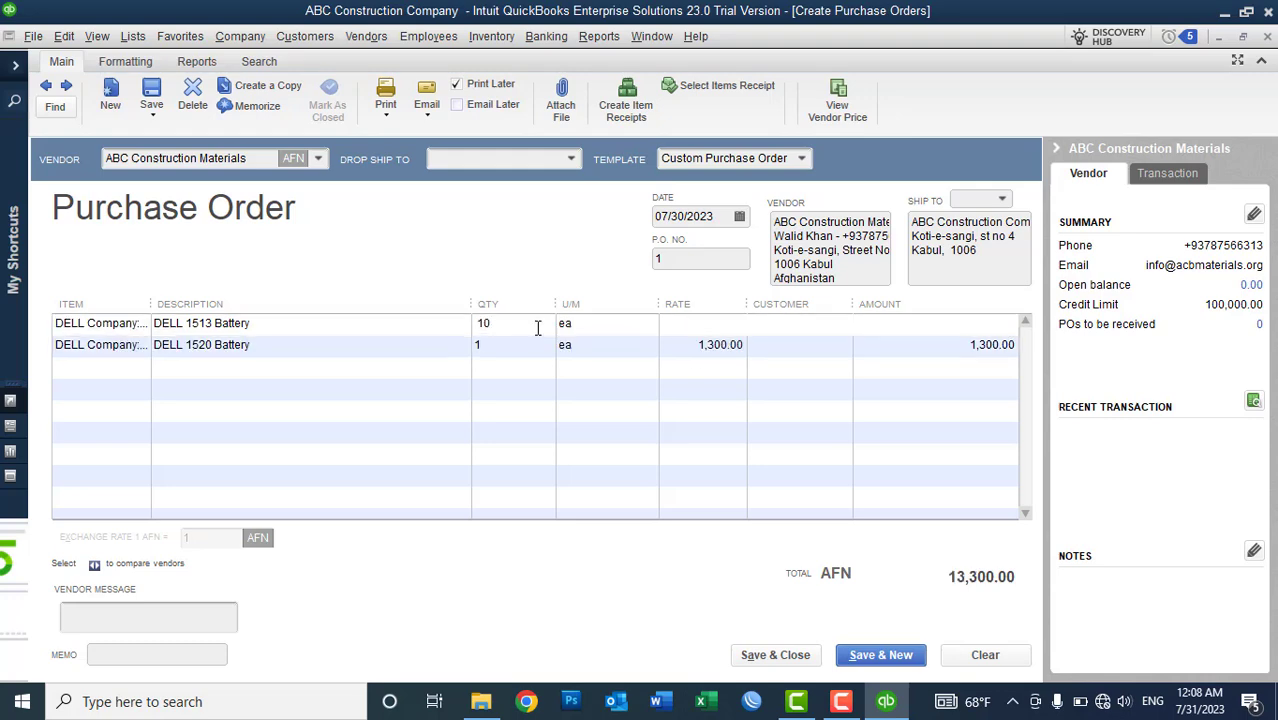
text(0)
key(Tab)
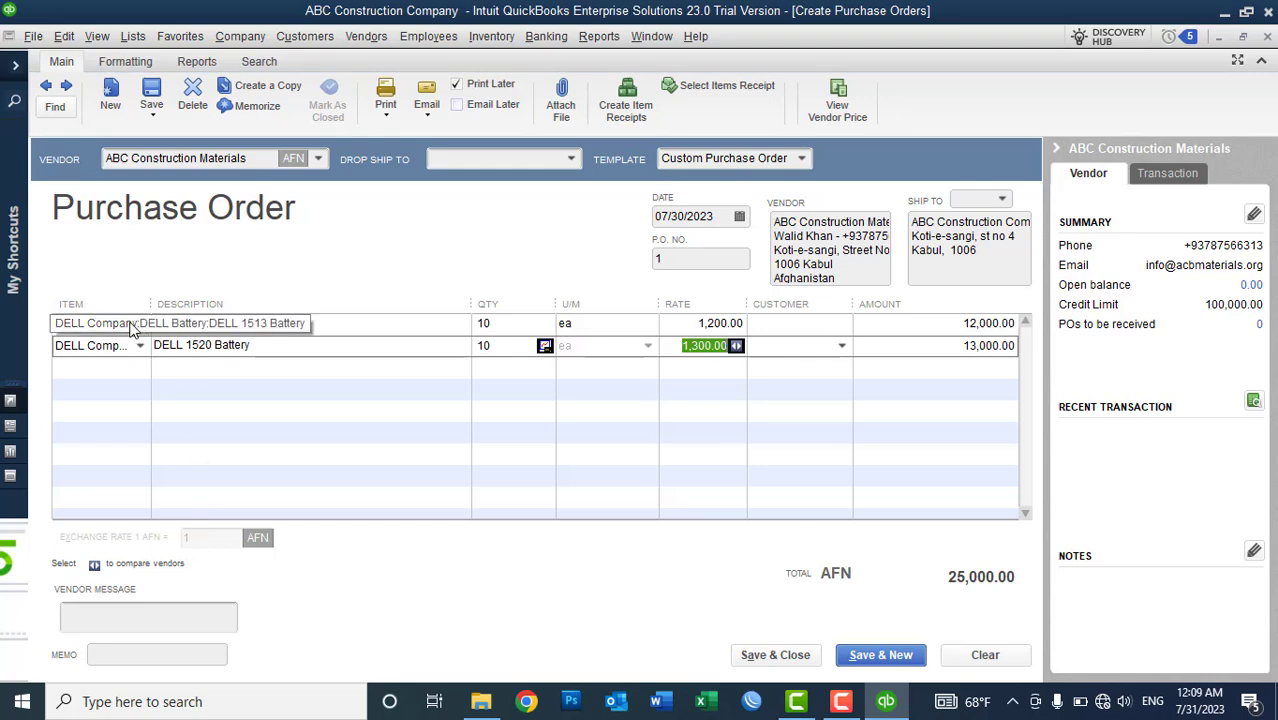
- Widen the Item column and narrow Description, then check line 1's customer list without picking one
drag(150, 304, 345, 322)
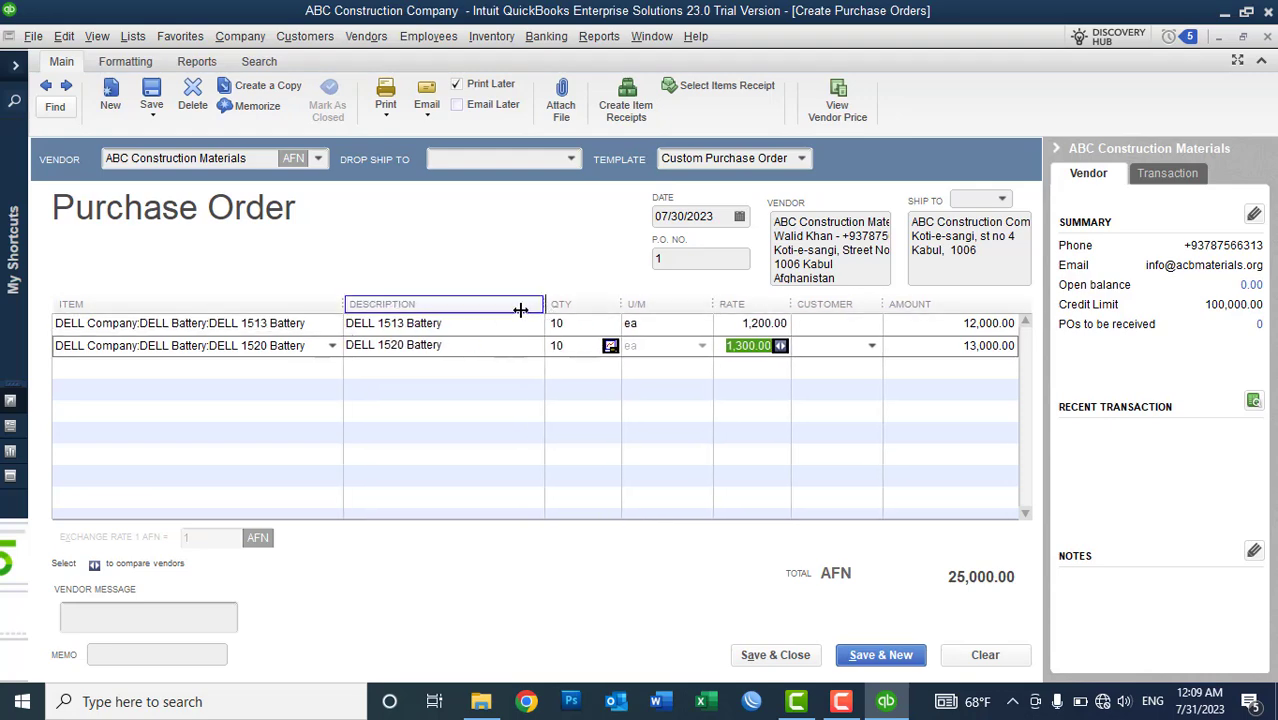
drag(520, 310, 489, 310)
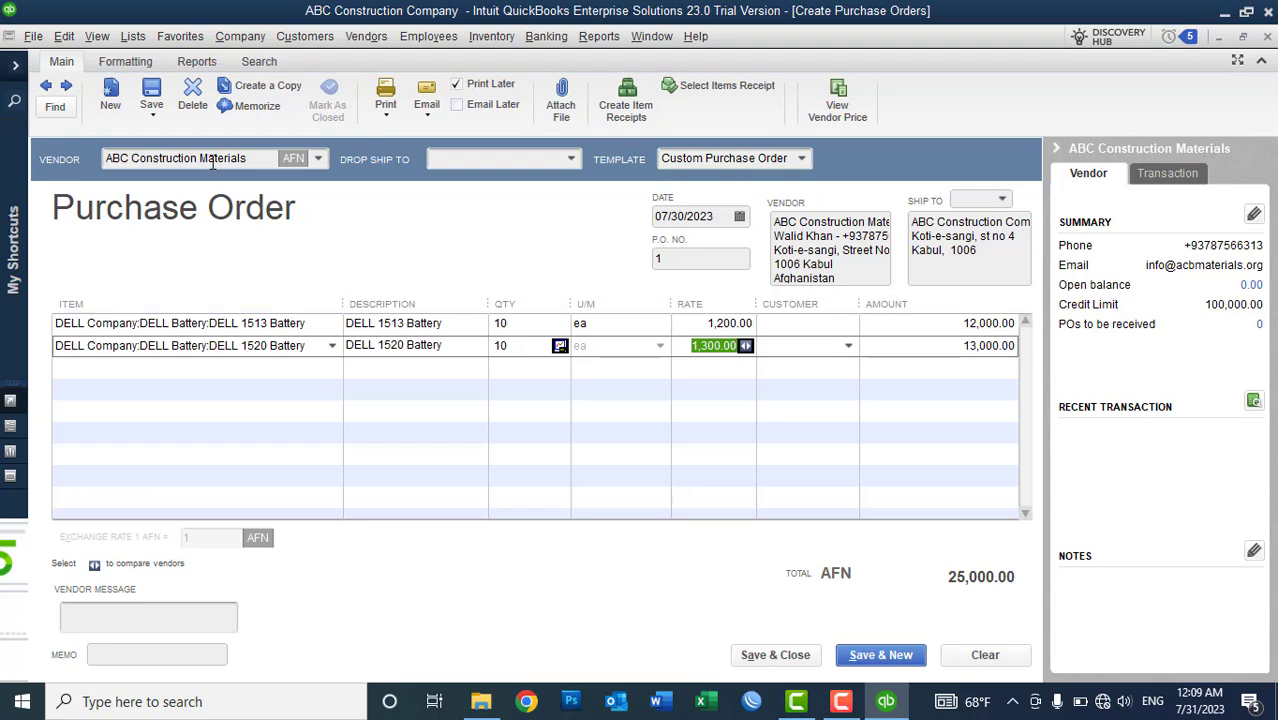
click(814, 330)
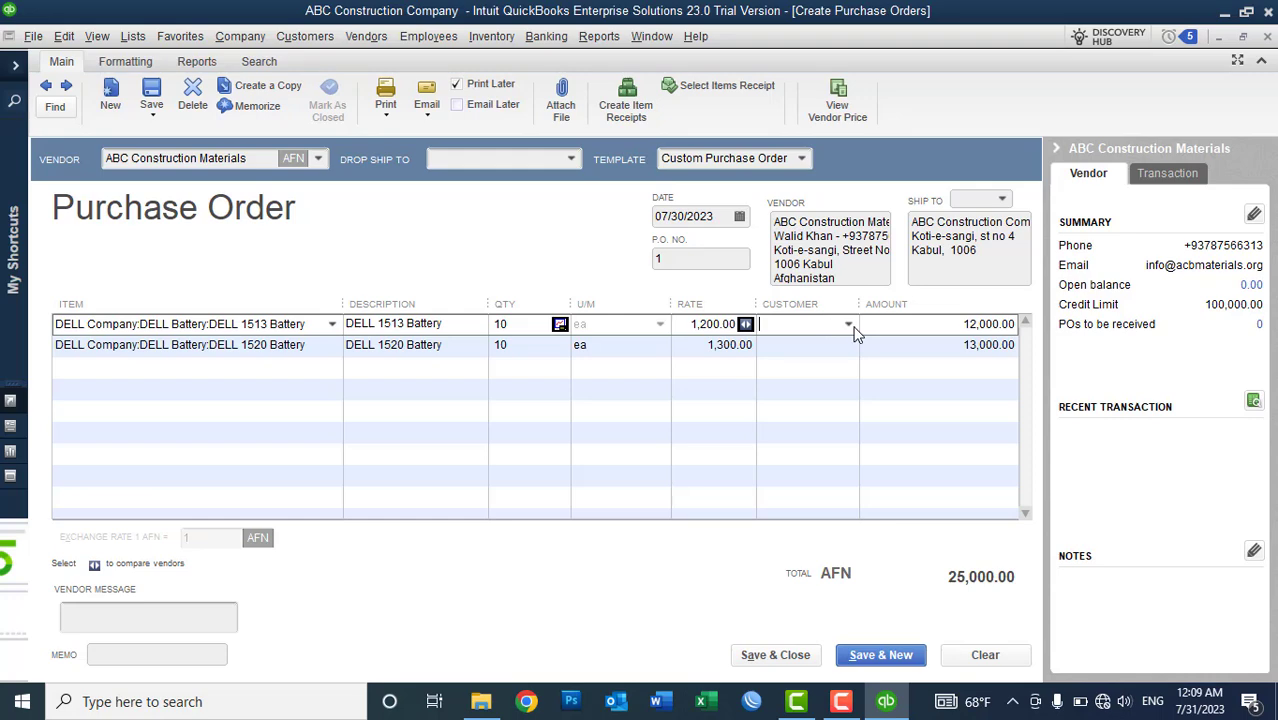
click(853, 327)
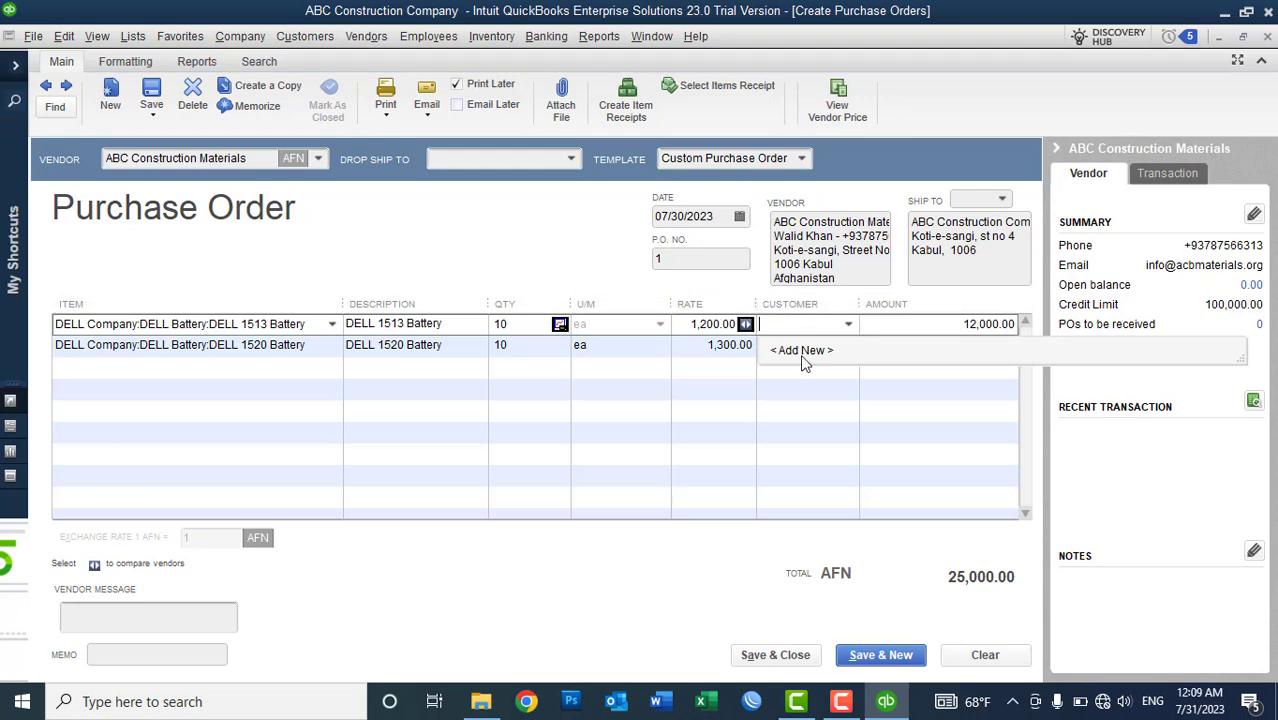
click(511, 248)
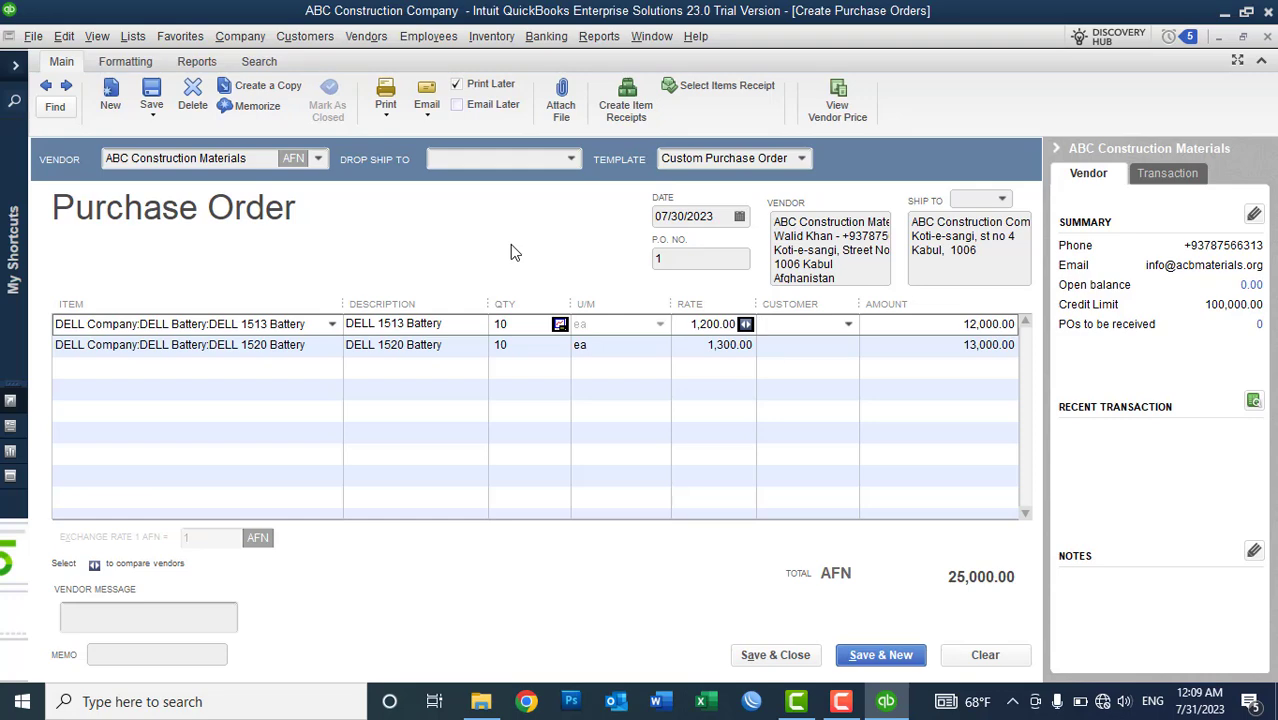
- Check the Vendor Message, vendor address and Ship To fields, leaving them unchanged
click(155, 625)
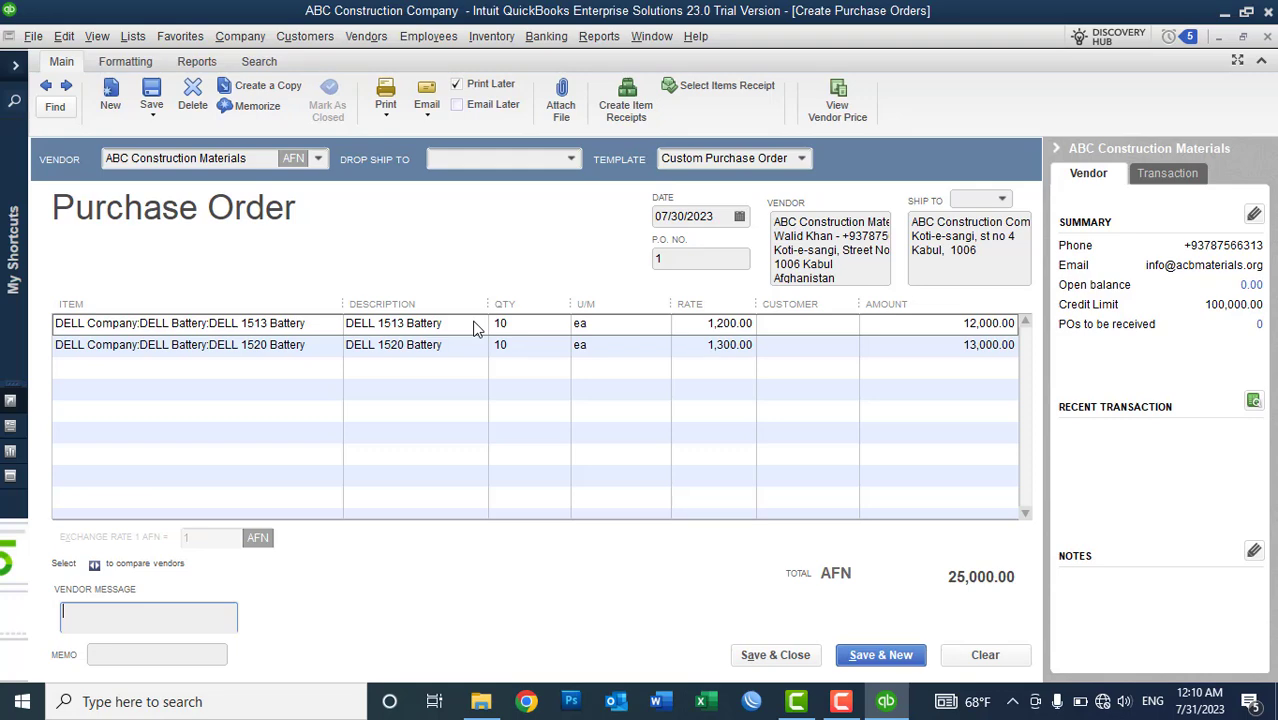
click(846, 274)
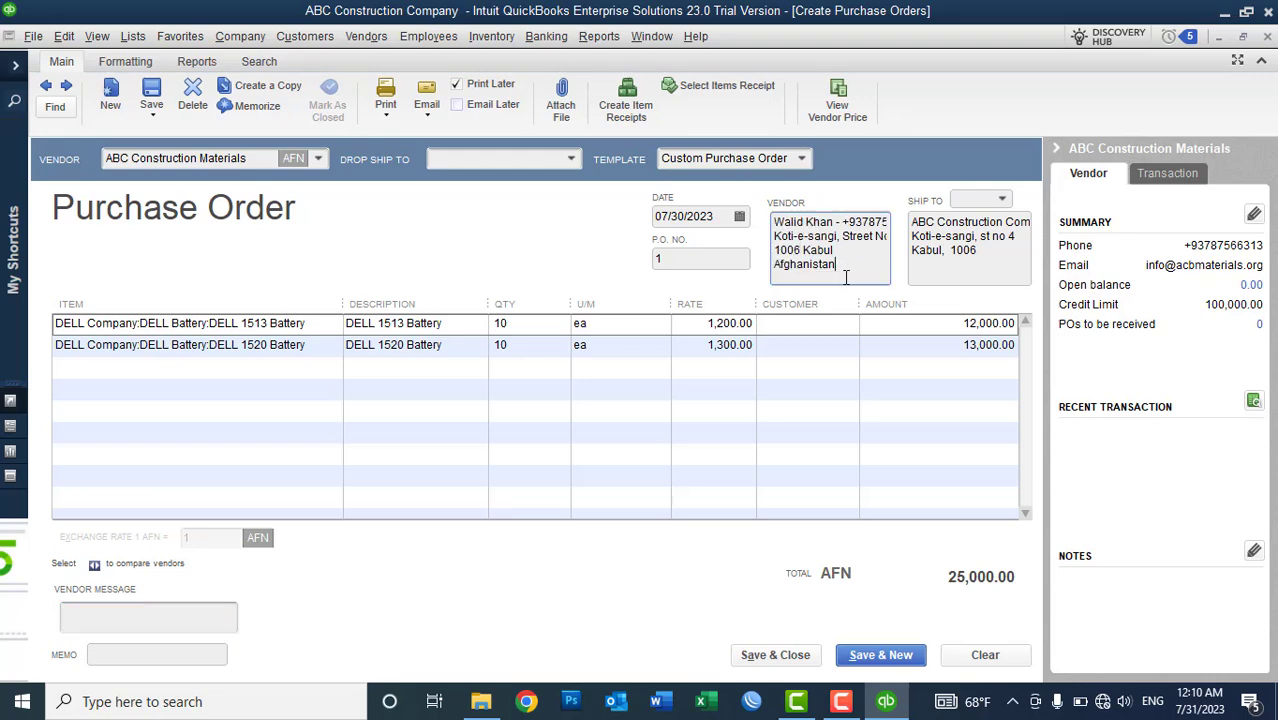
key(ctrl+a)
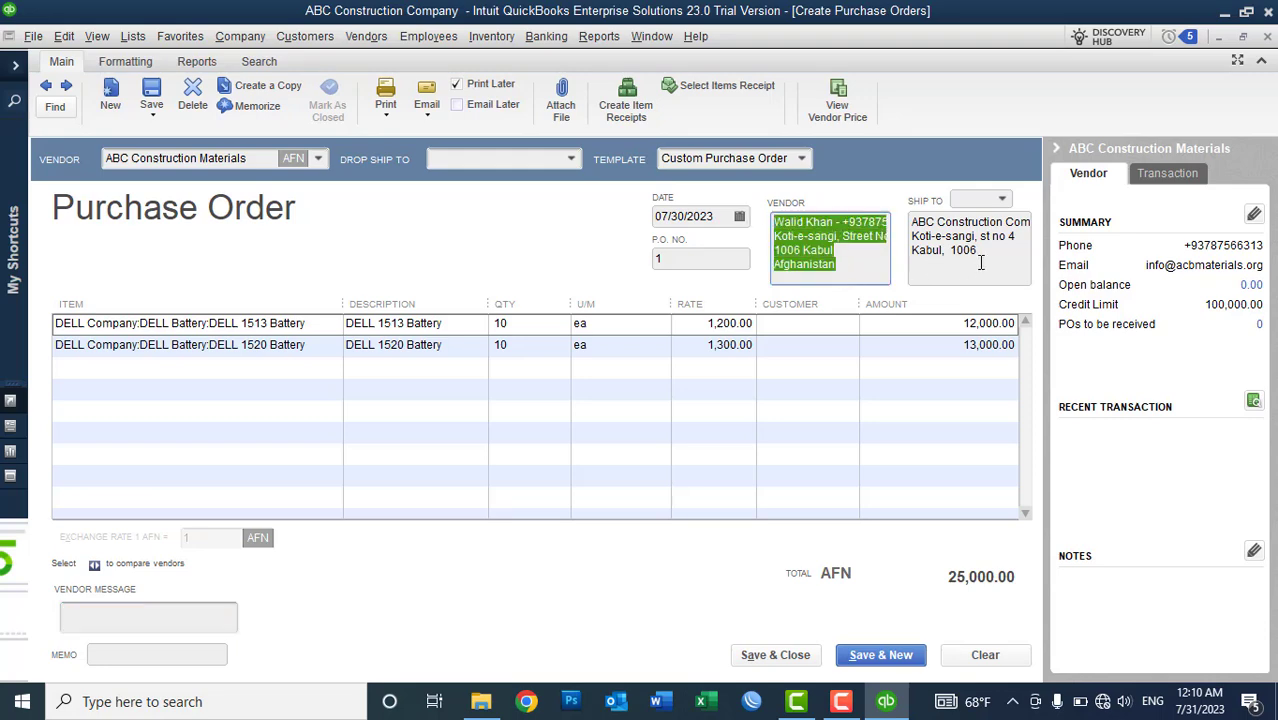
click(985, 260)
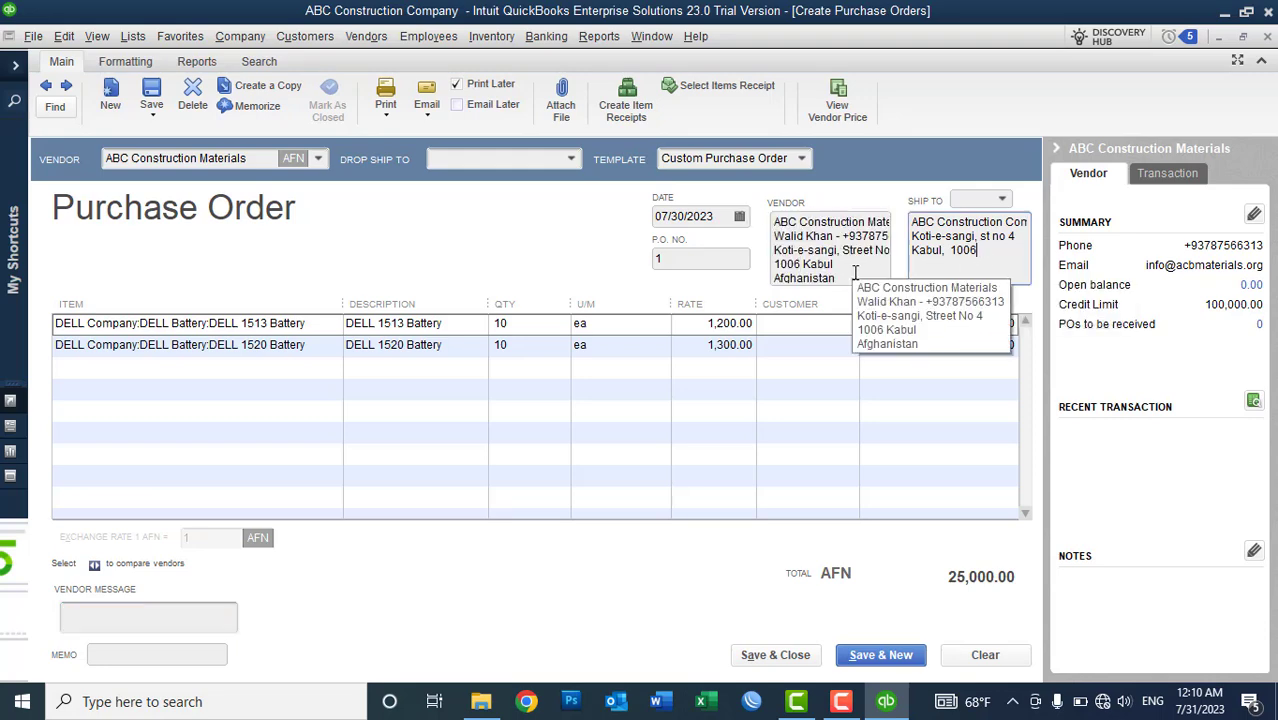
click(852, 272)
key(ctrl+a)
click(988, 257)
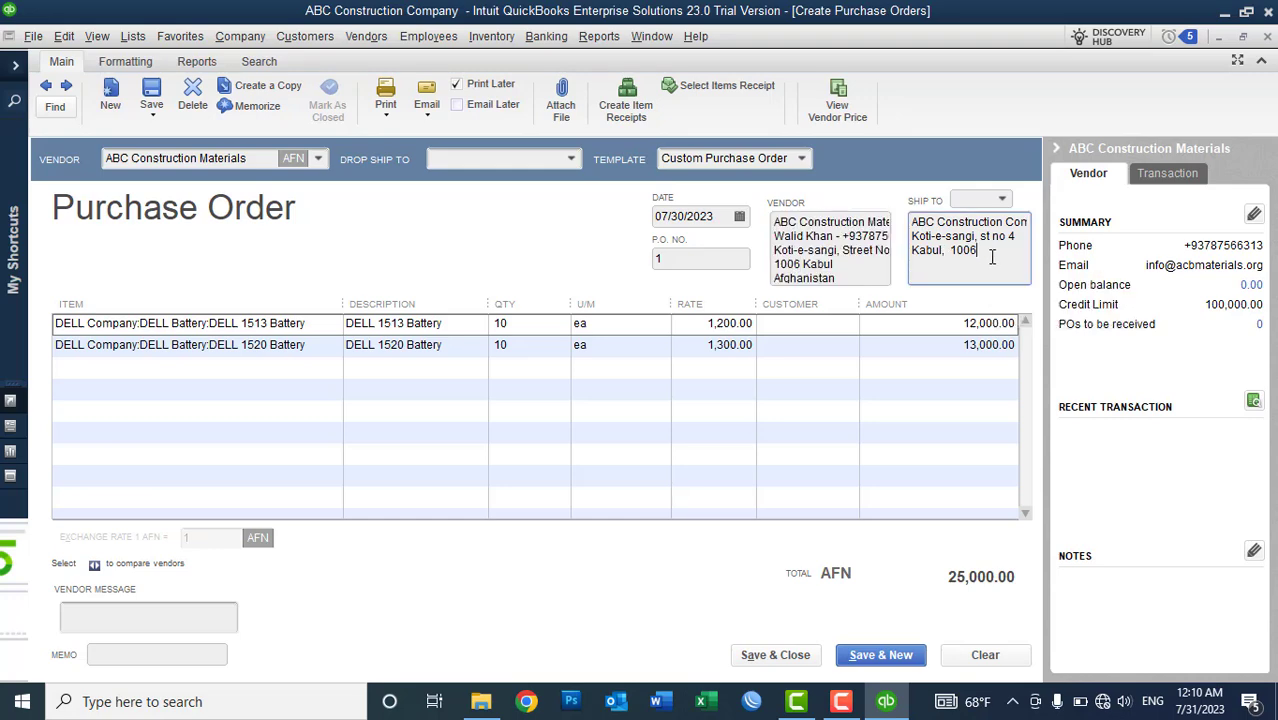
- Preview the printed P.O. 1, zooming in on the company header and item table, then close it
click(384, 116)
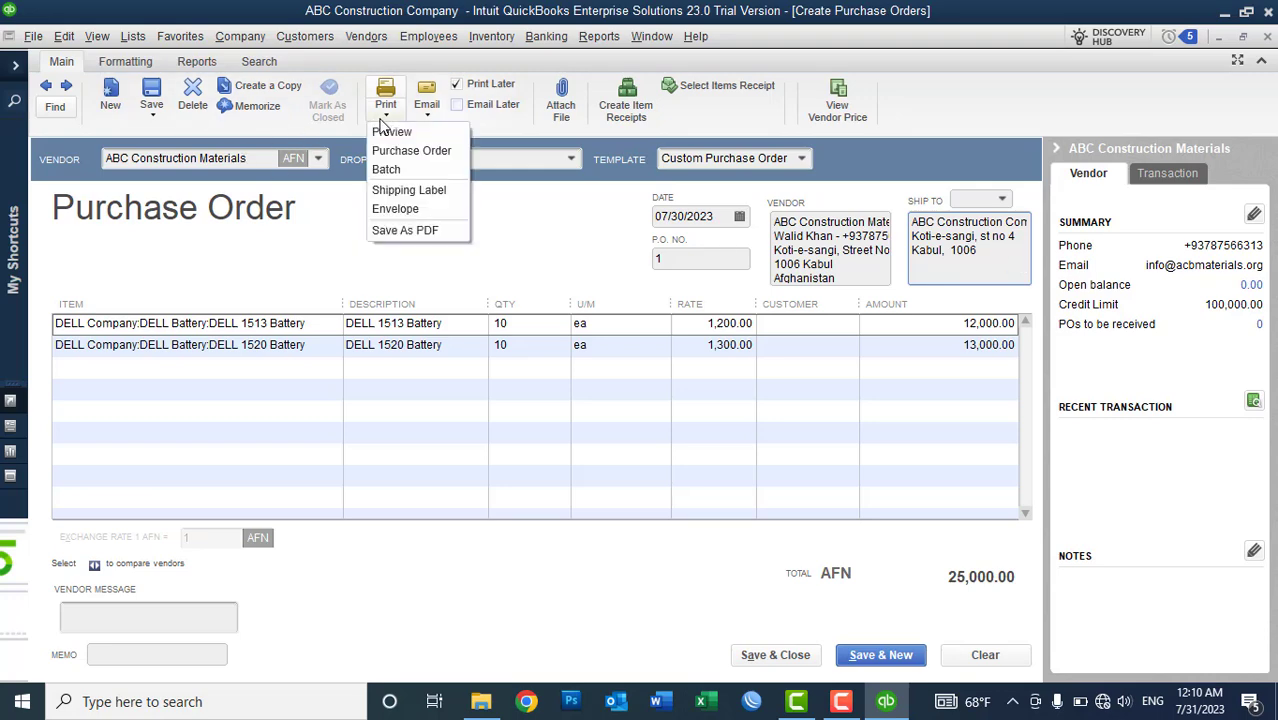
click(388, 133)
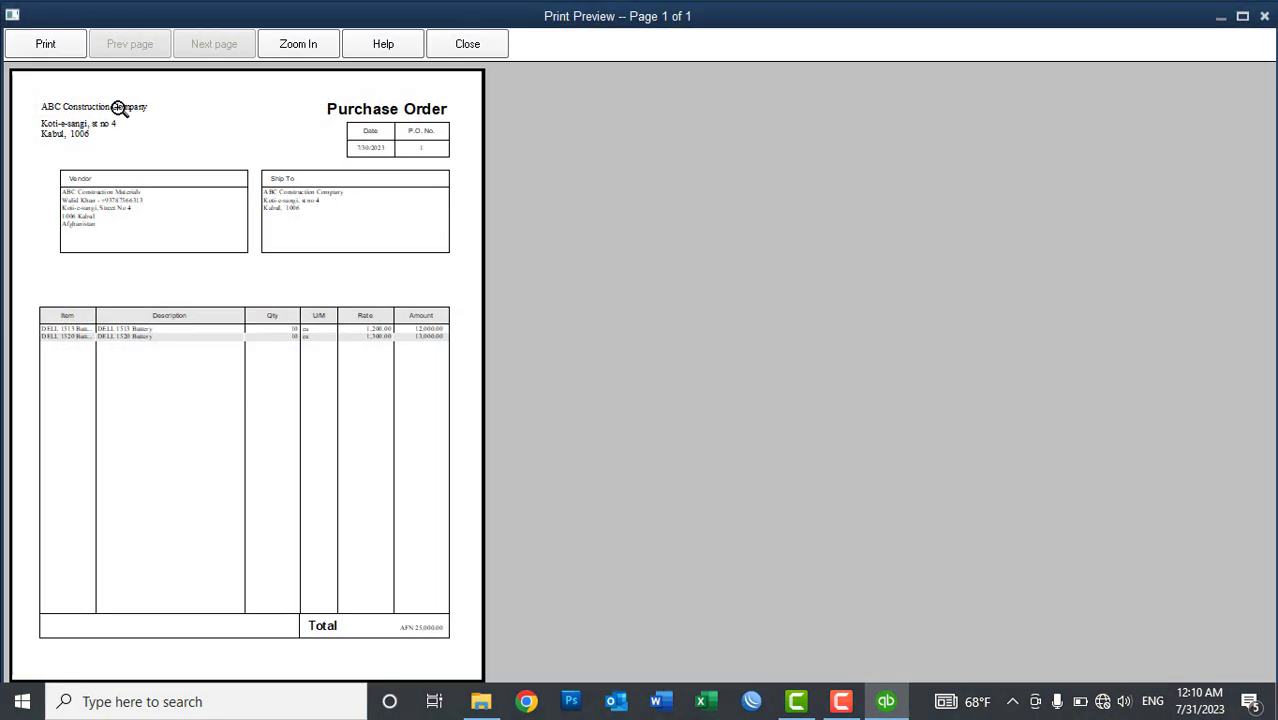
click(118, 110)
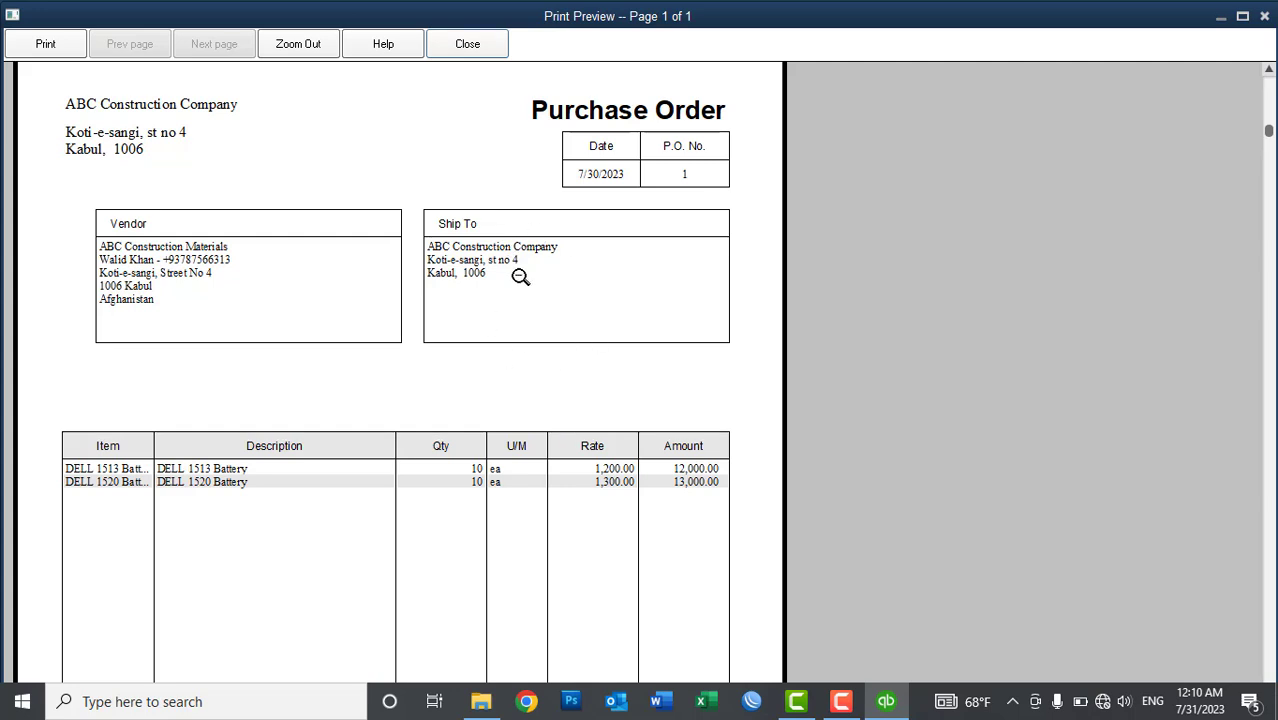
click(544, 402)
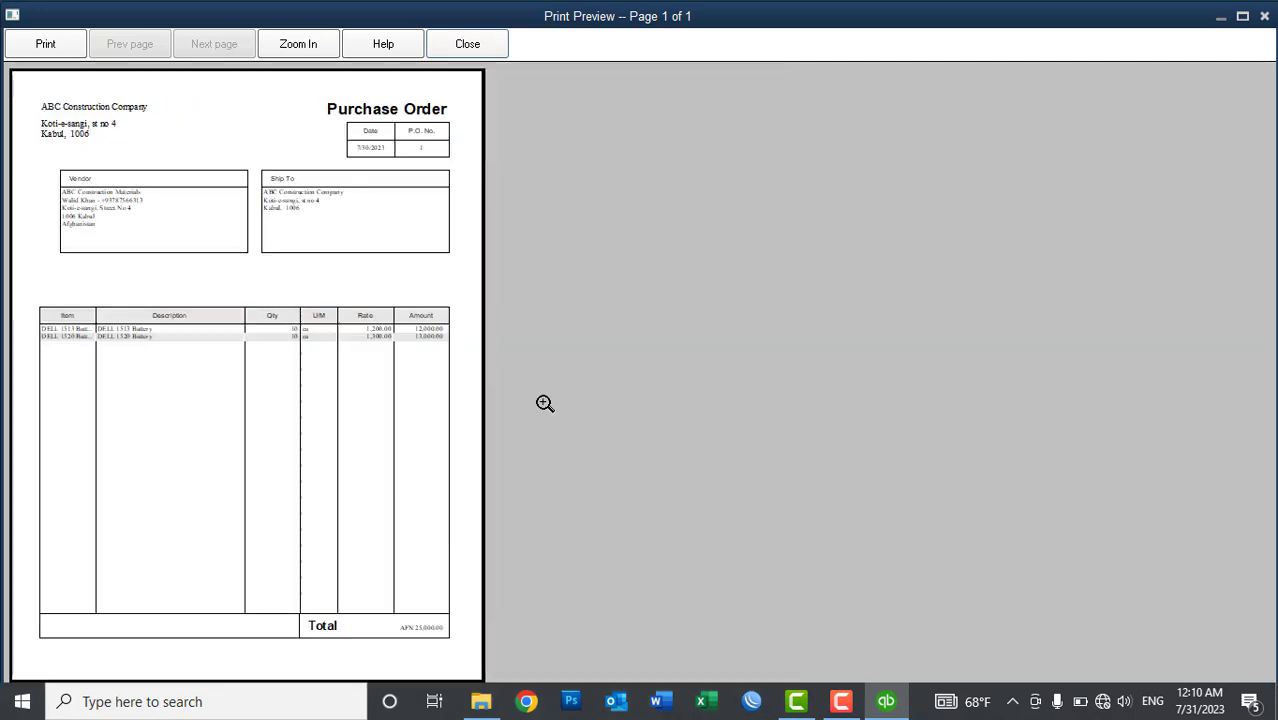
click(162, 306)
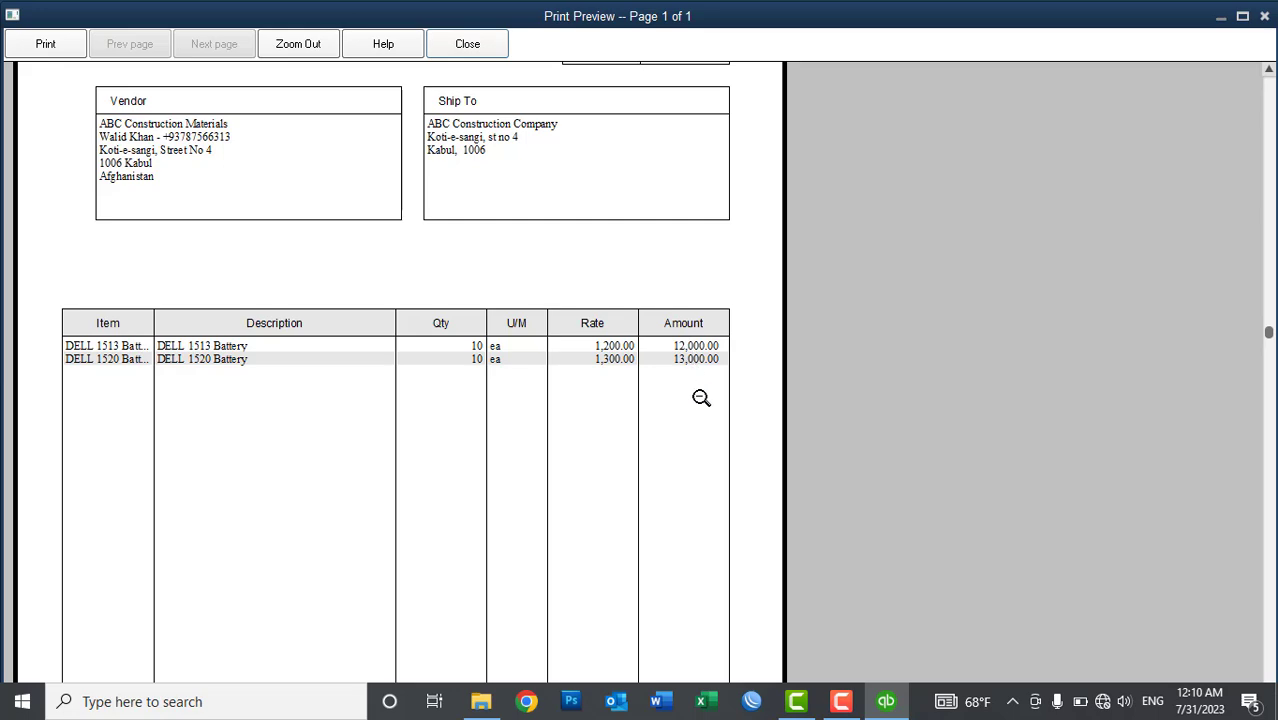
click(701, 398)
click(503, 43)
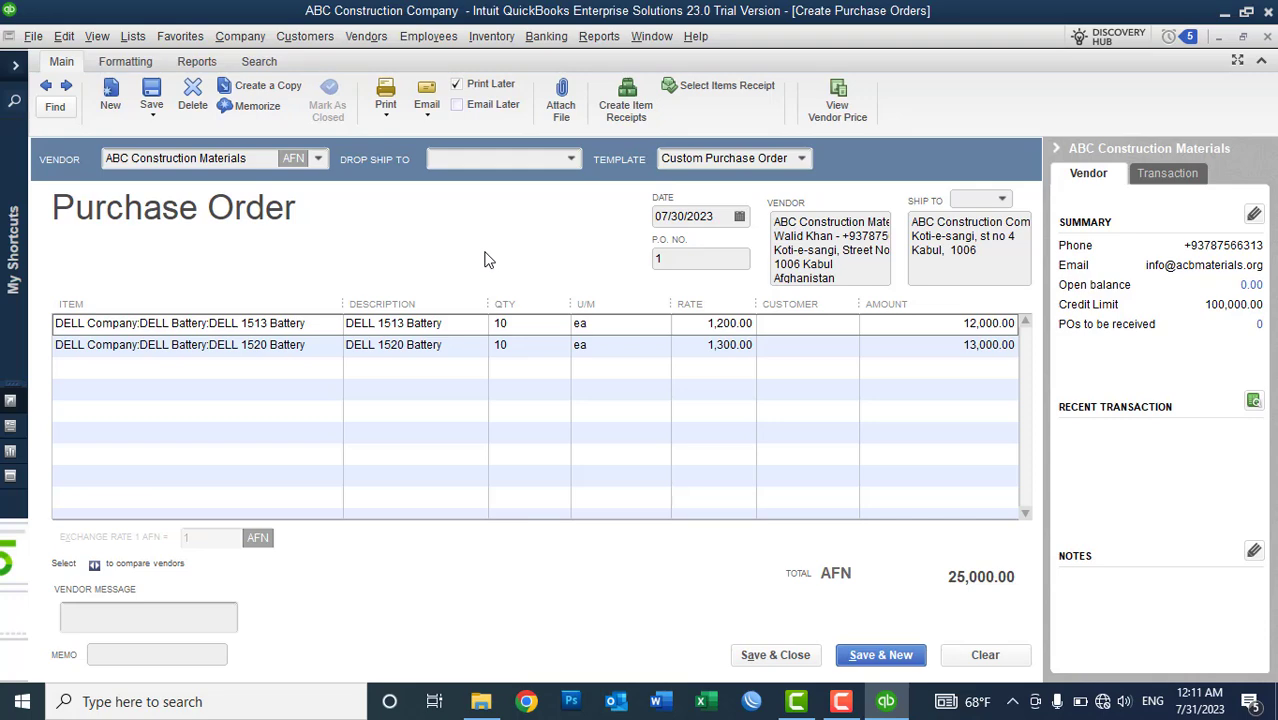
- Export P.O. 1 as a PDF named 'PO-No-01' on the Desktop
click(390, 118)
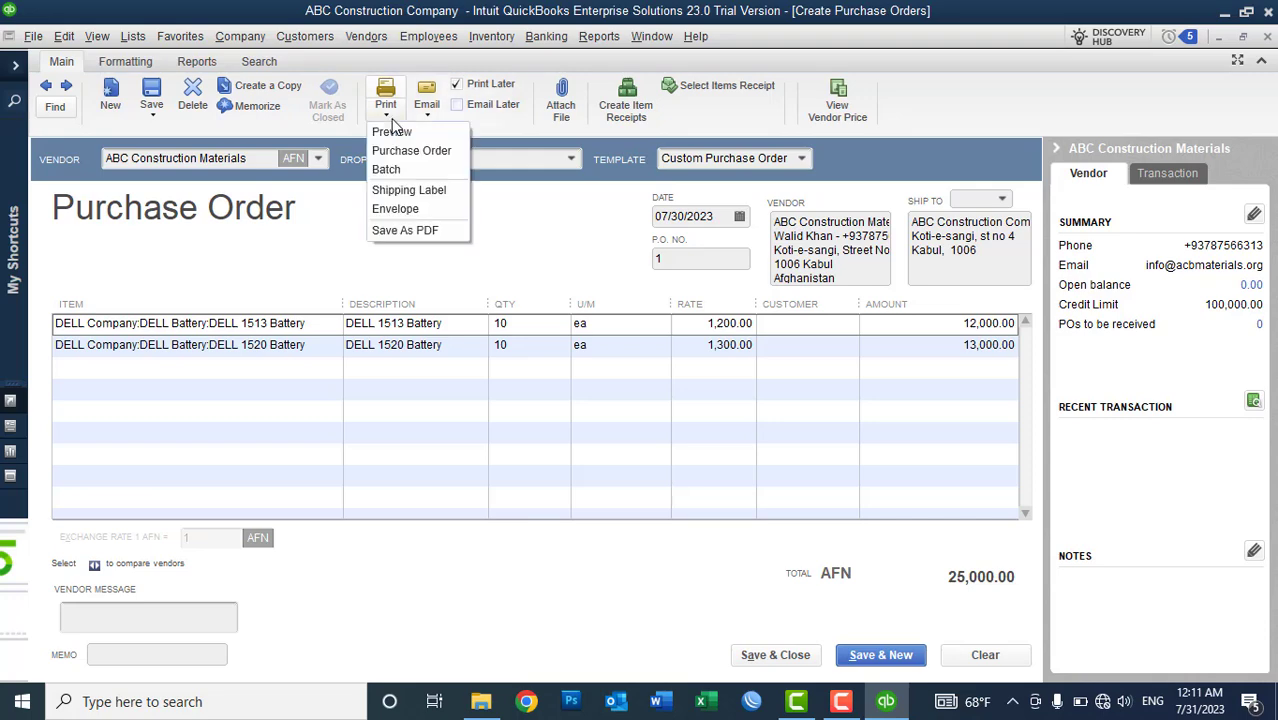
click(398, 232)
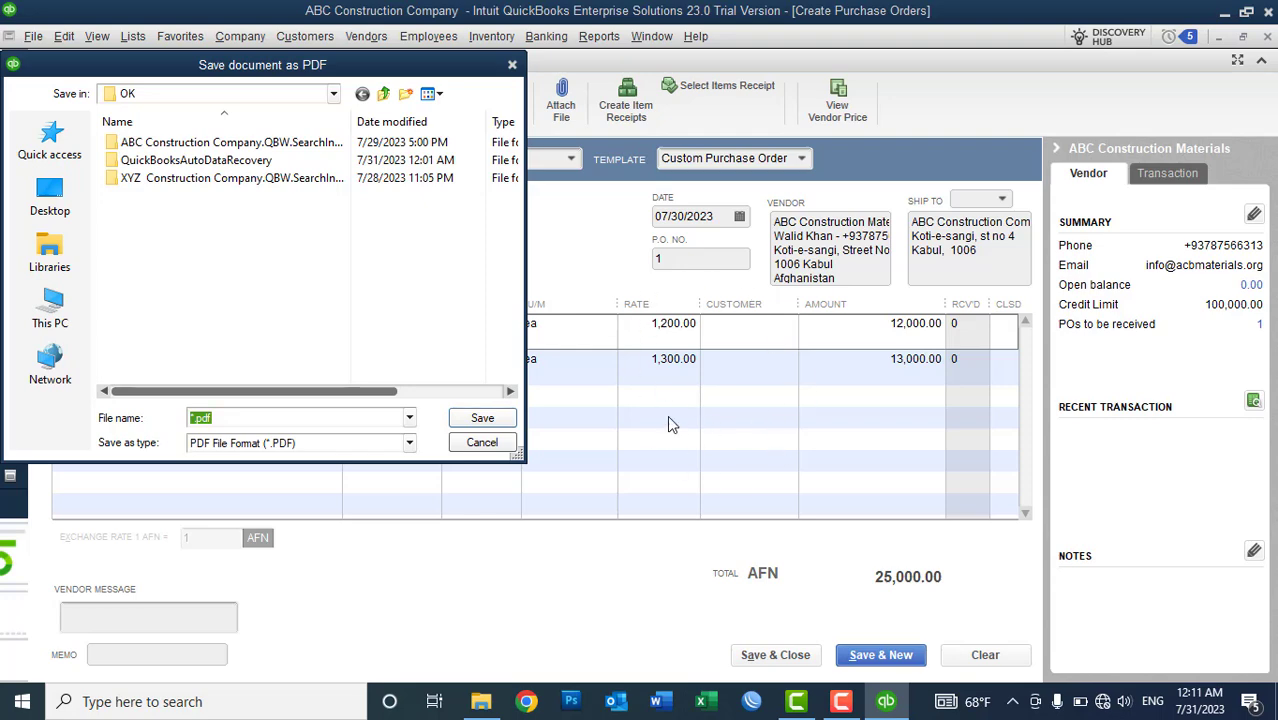
click(55, 212)
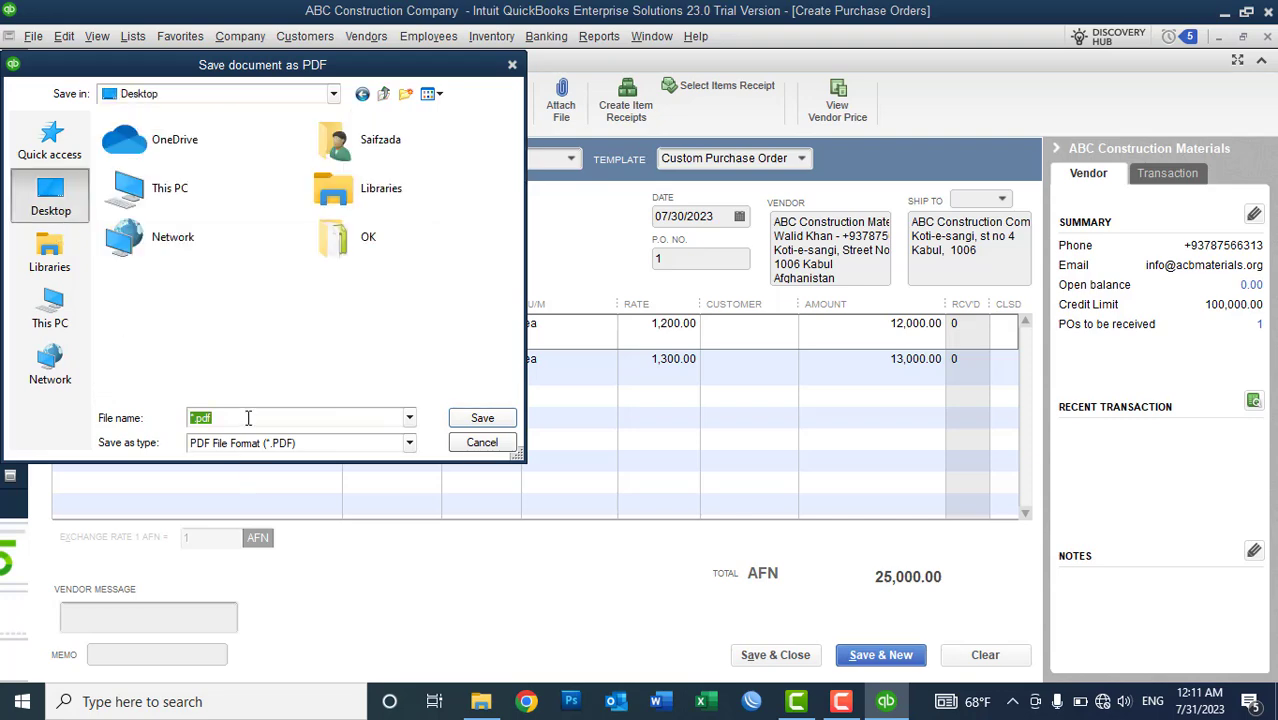
text(PO-No-01)
click(481, 420)
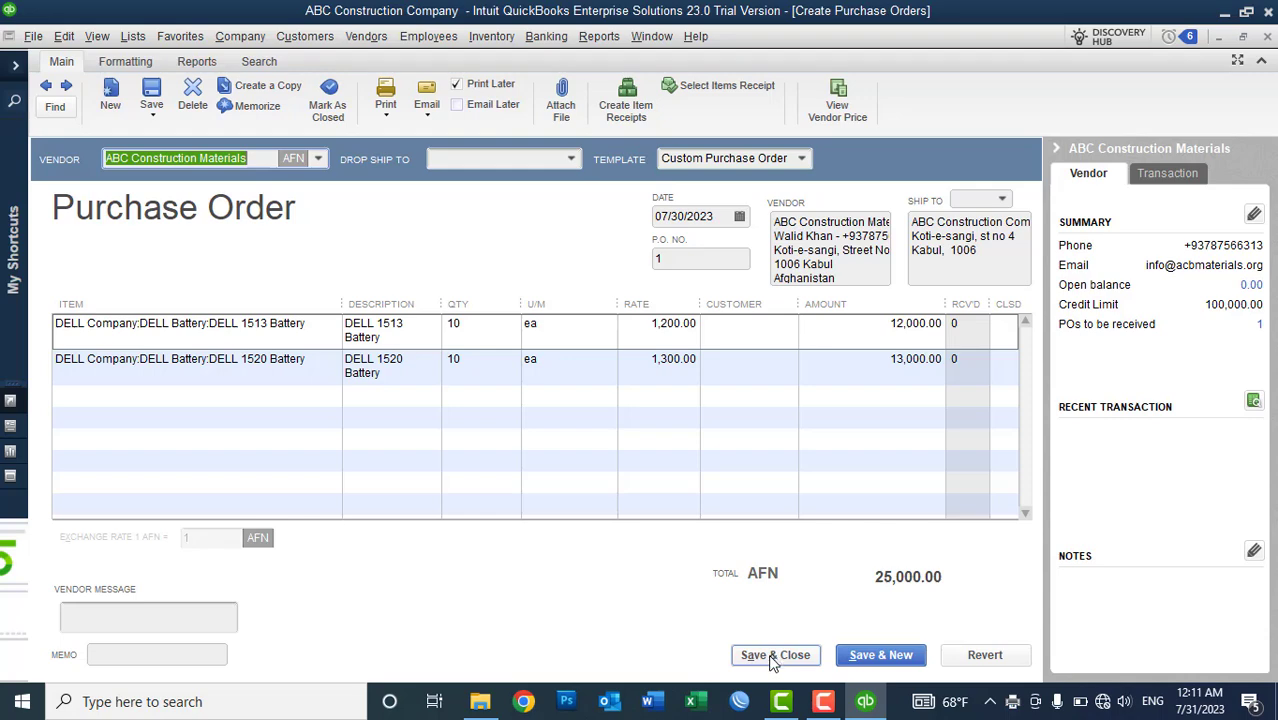
- Save and close P.O. 1, minimize QuickBooks, and close the OK folder window
click(771, 656)
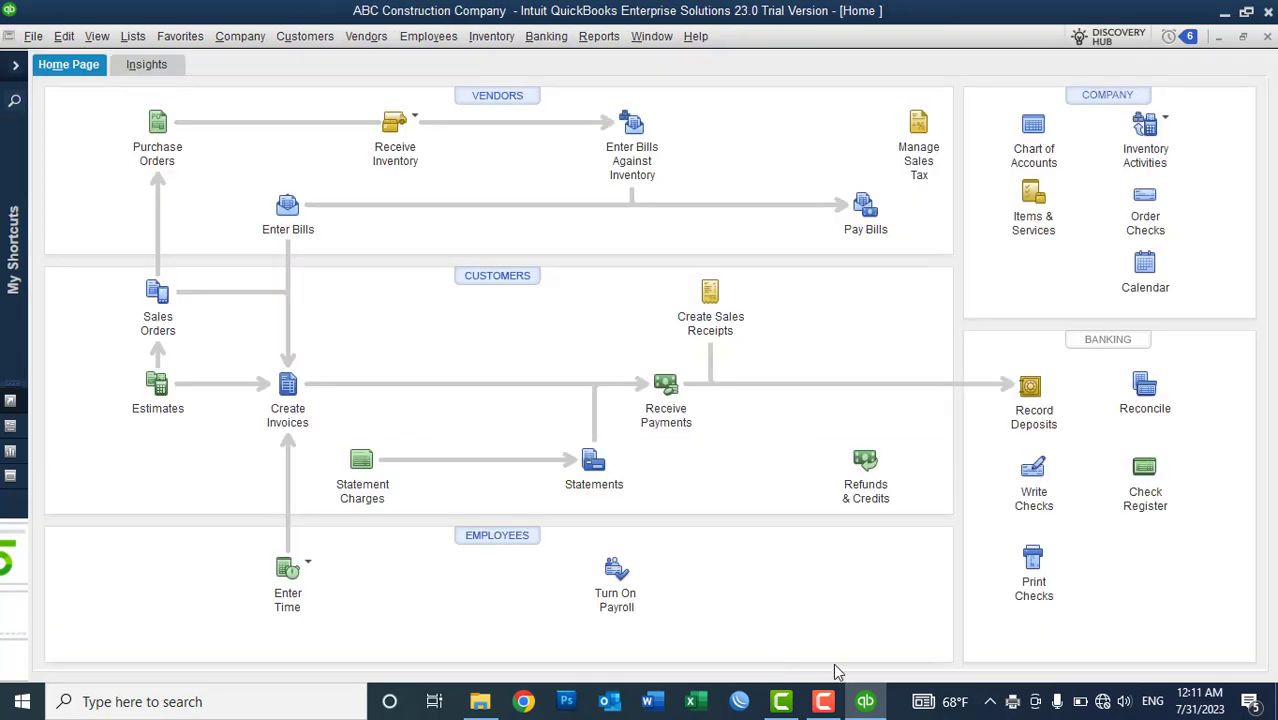
click(866, 702)
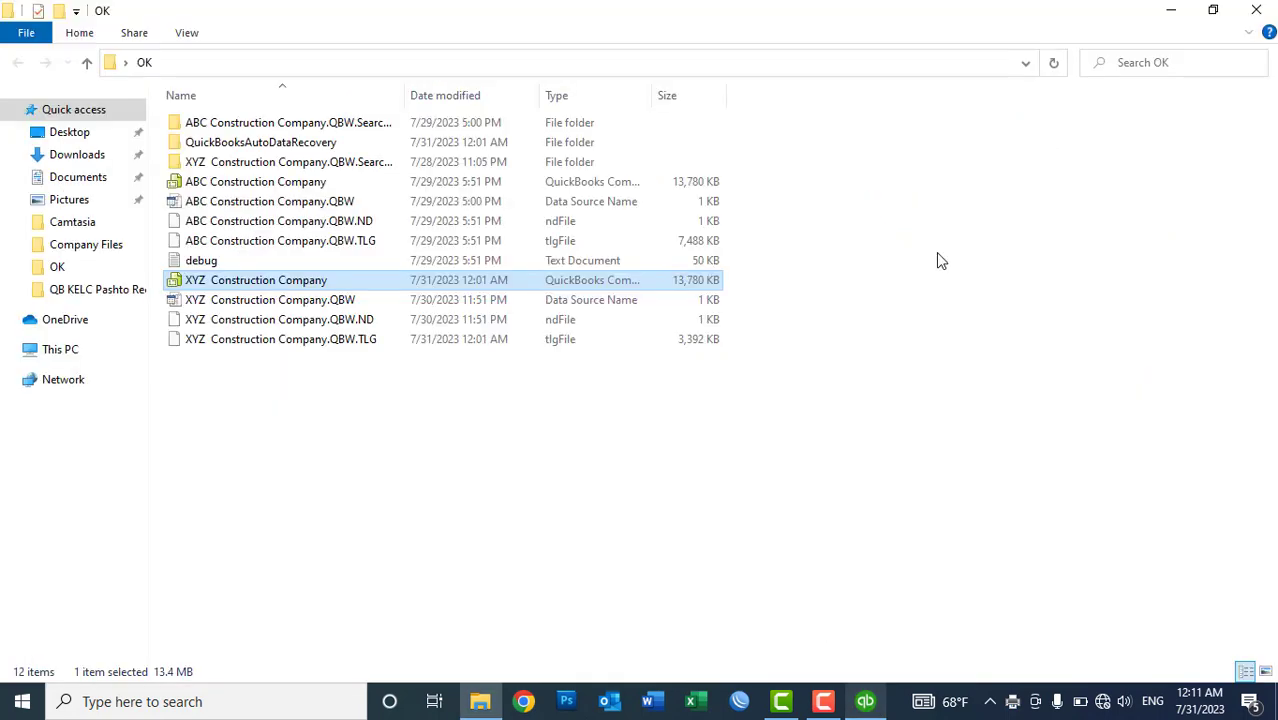
click(1258, 10)
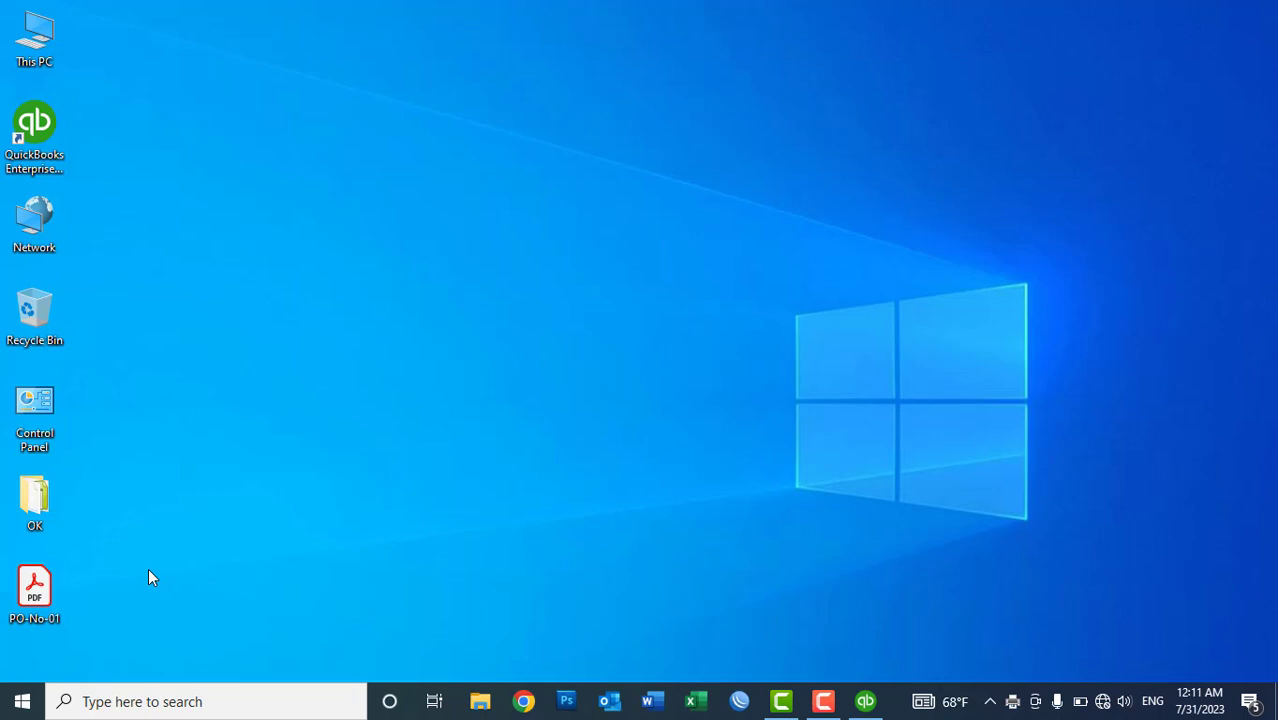
click(34, 590)
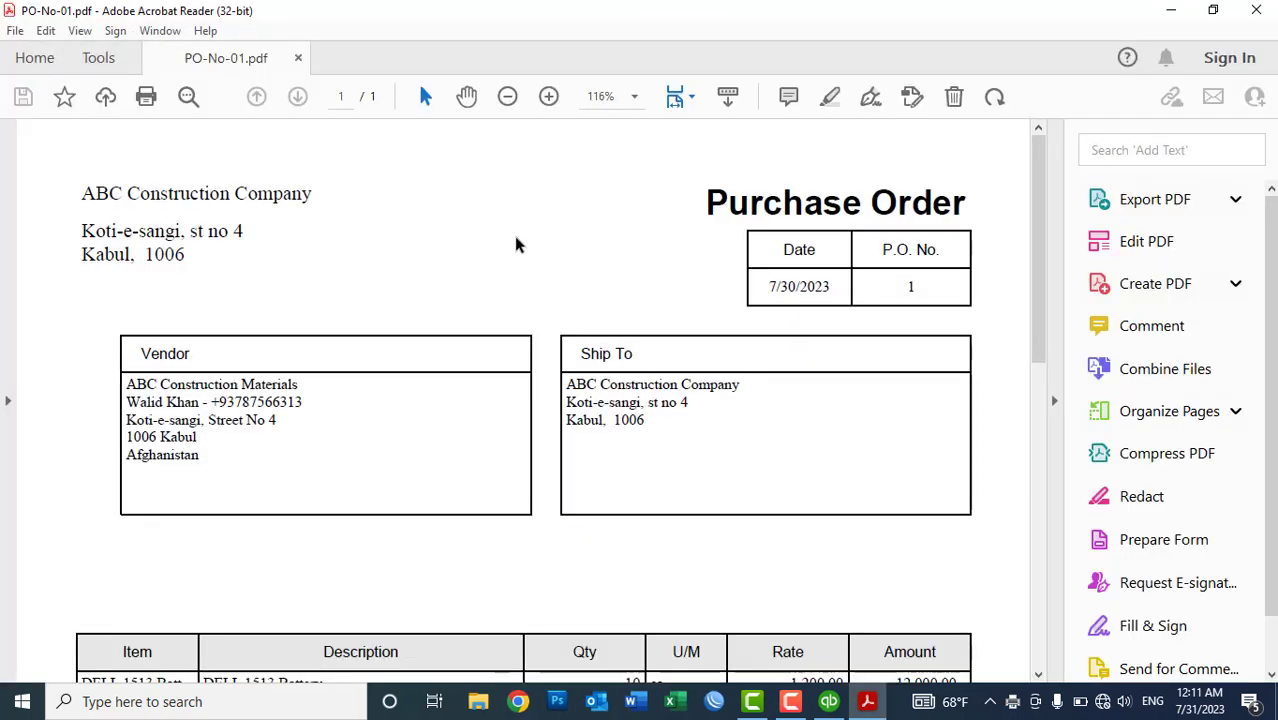
click(500, 100)
click(500, 100)
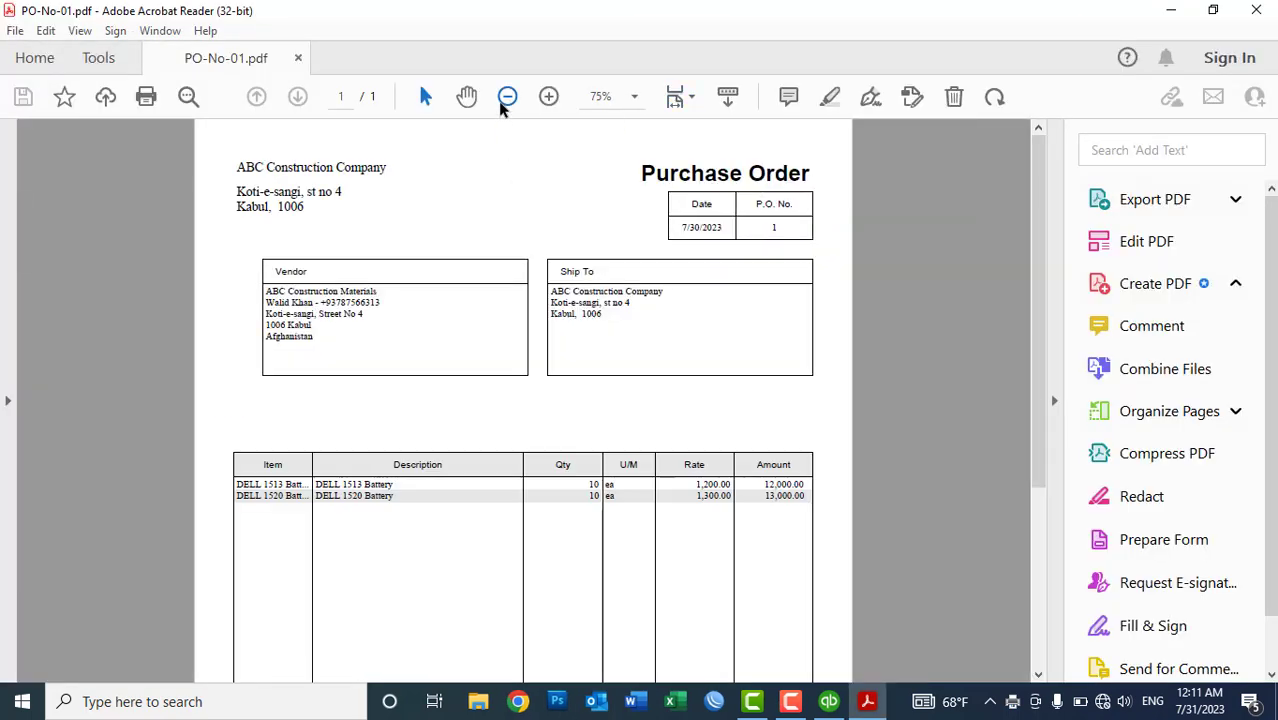
click(507, 97)
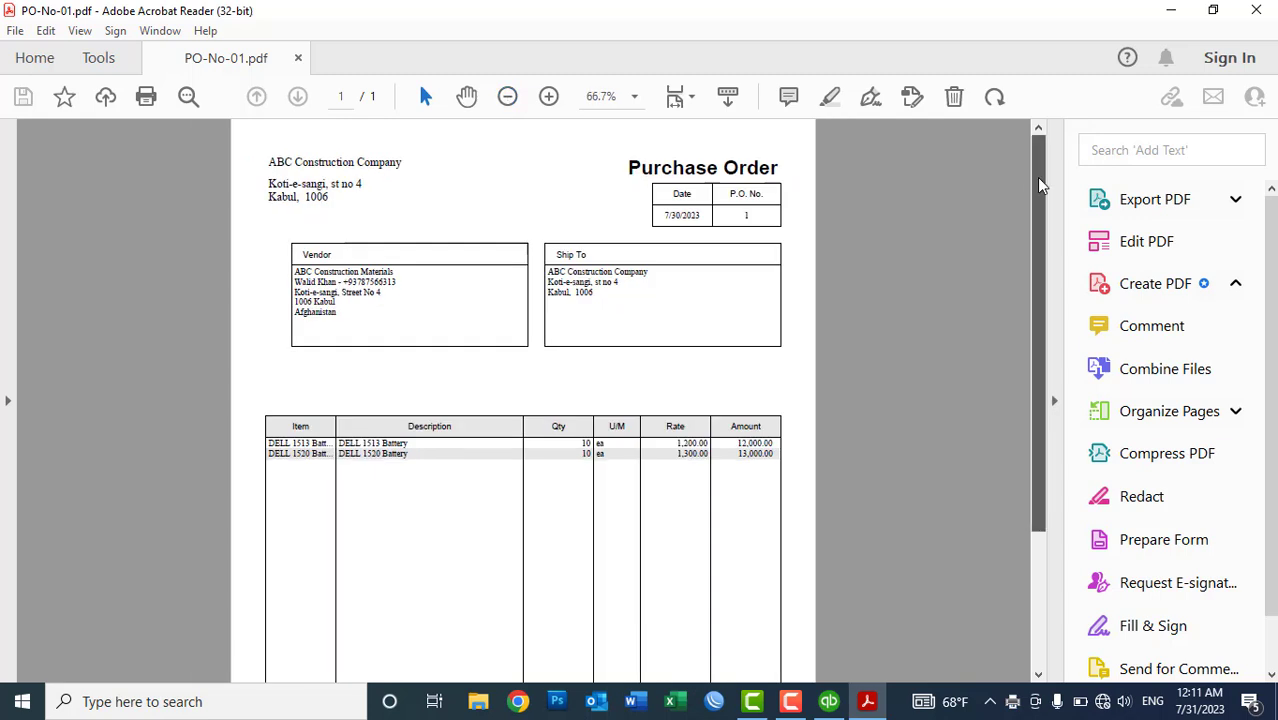
drag(1037, 183, 1038, 370)
scroll(1030, 340, up, 3)
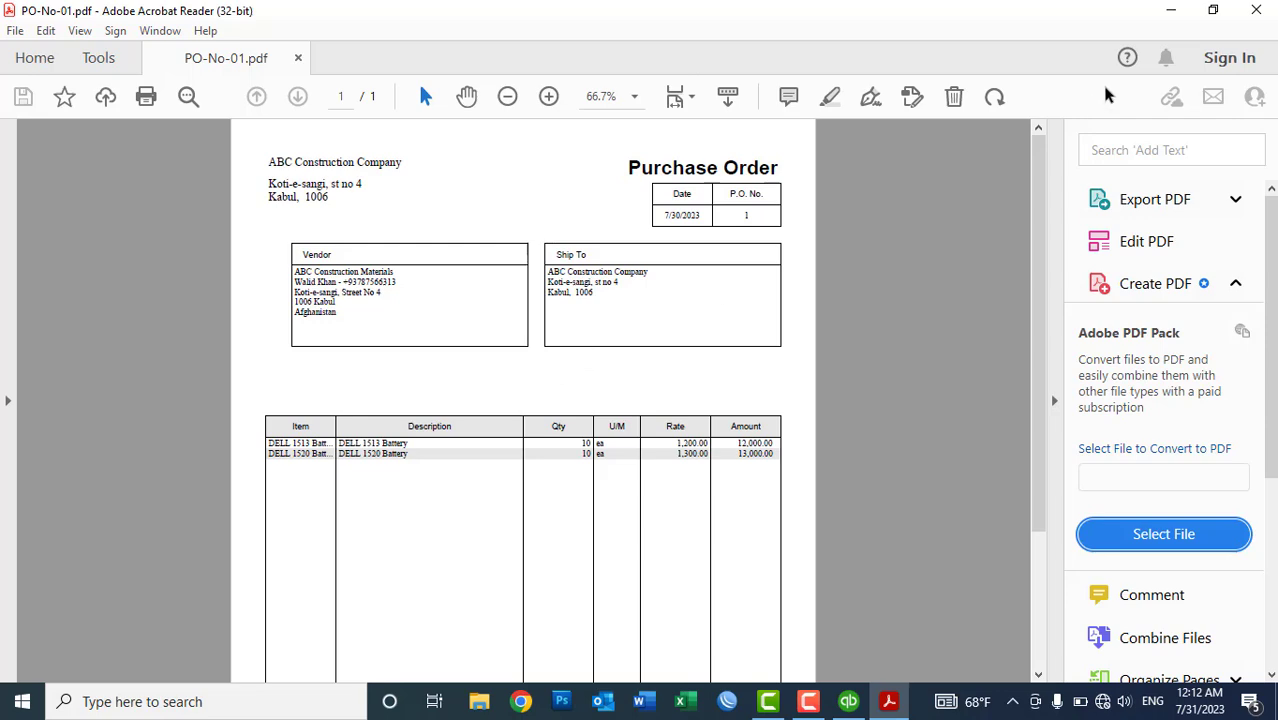
click(1254, 12)
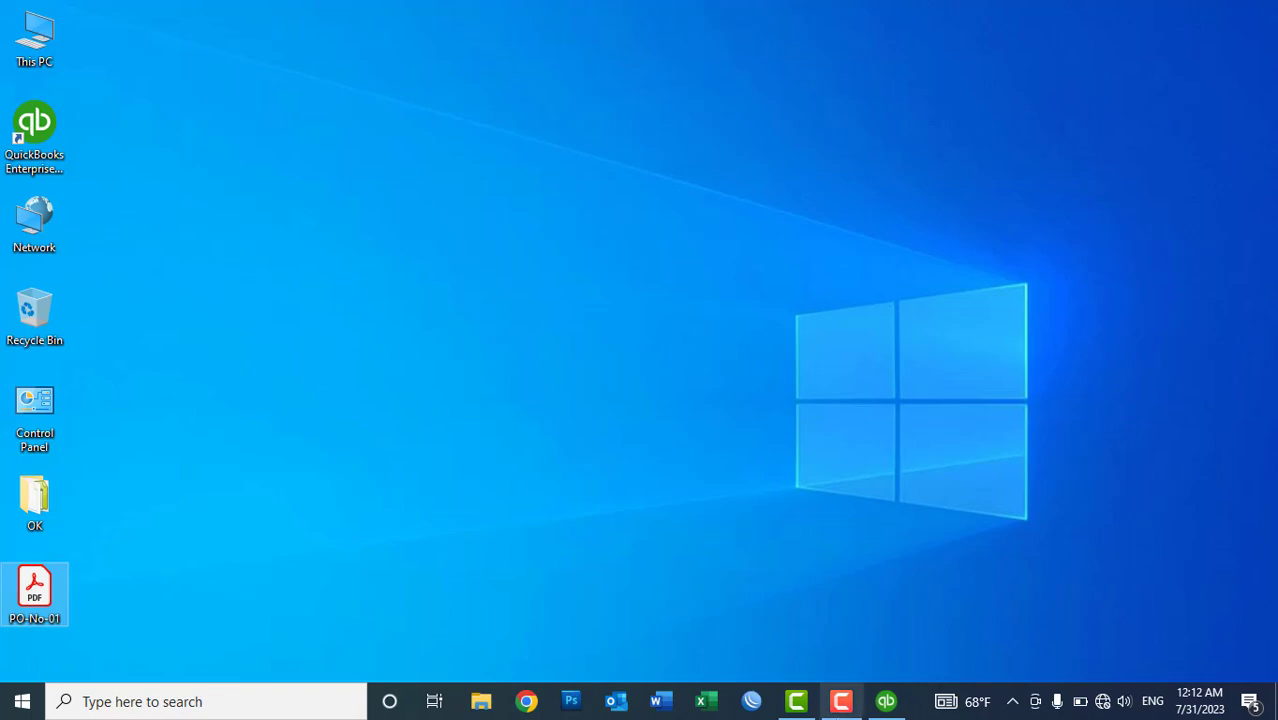
- Show ABC Construction Materials in Vendor Center, widen NAME, and select Purchase Order 1 (-25,000.00 AFN)
click(877, 705)
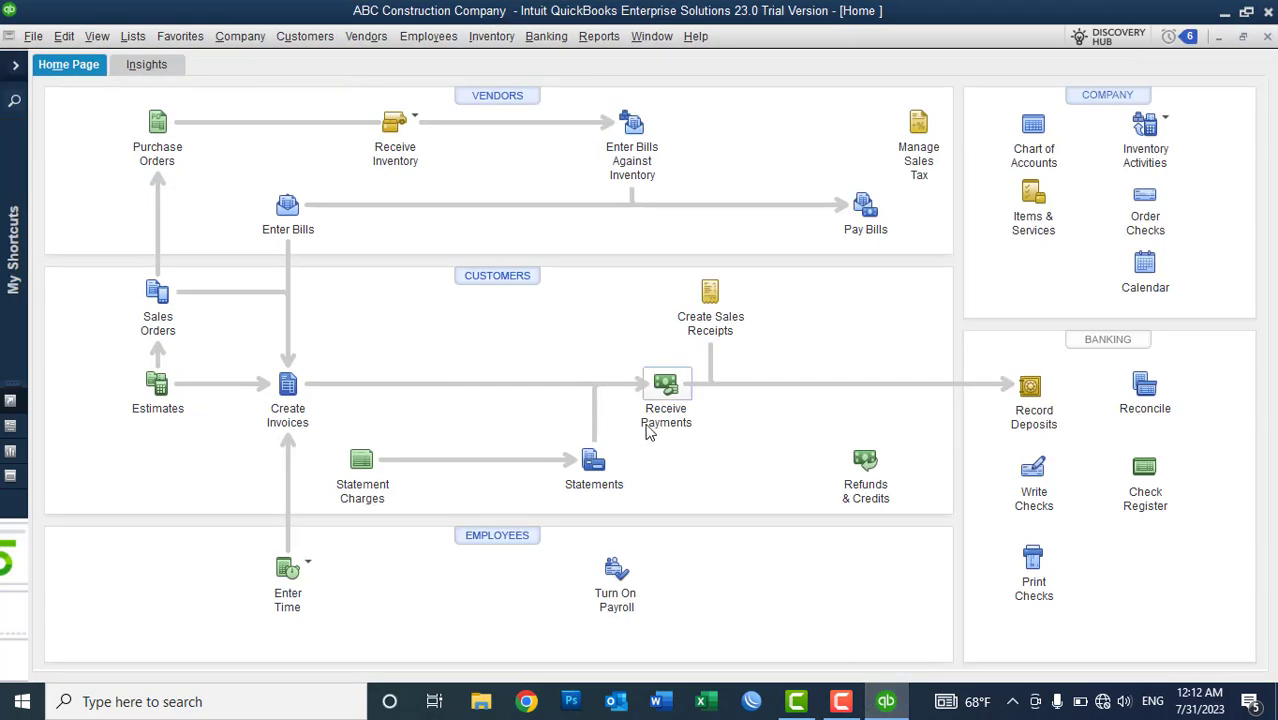
click(502, 100)
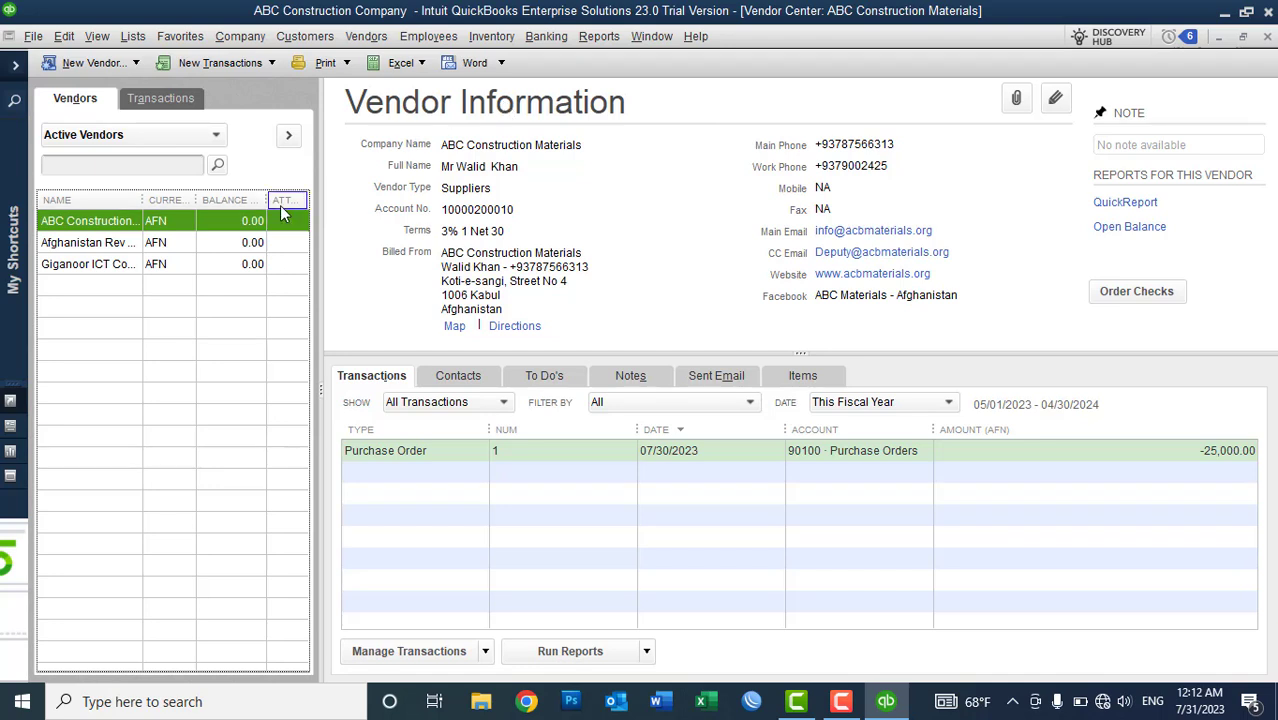
drag(142, 200, 208, 203)
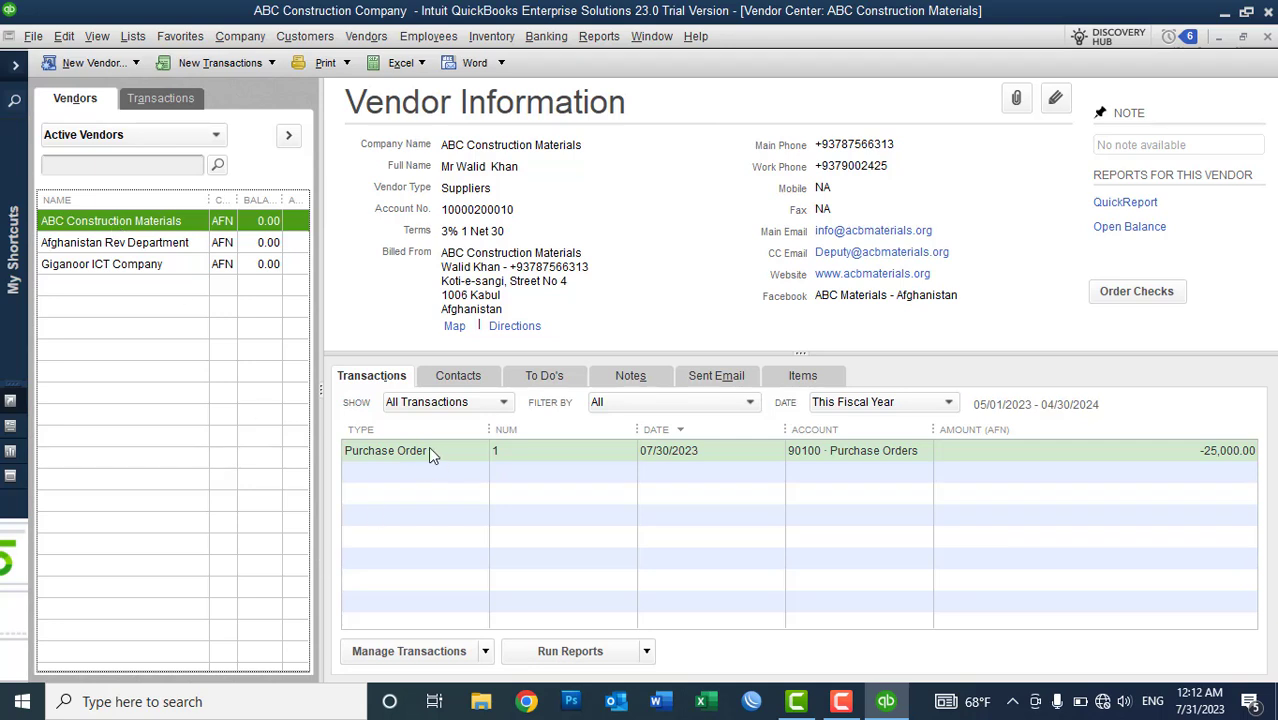
click(389, 451)
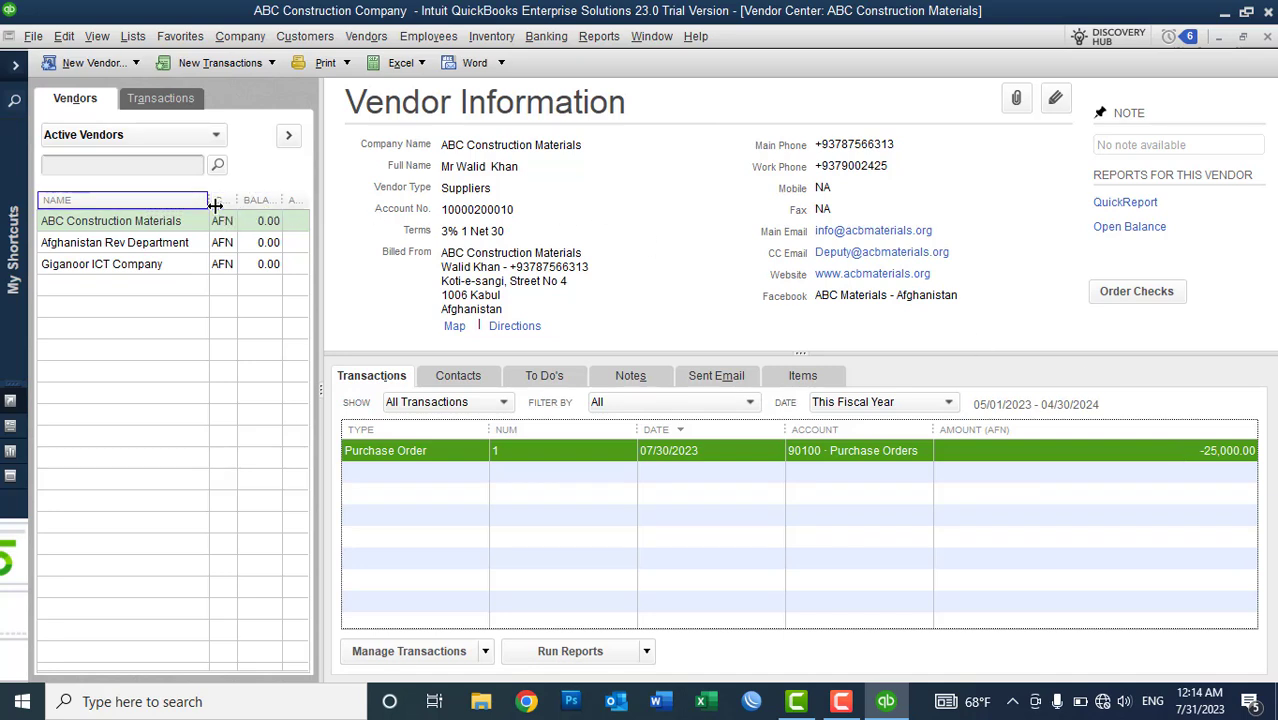
- Narrow the NAME column, widen BALANCE, sort by the last column, and show the Vendors menu
drag(211, 204, 197, 204)
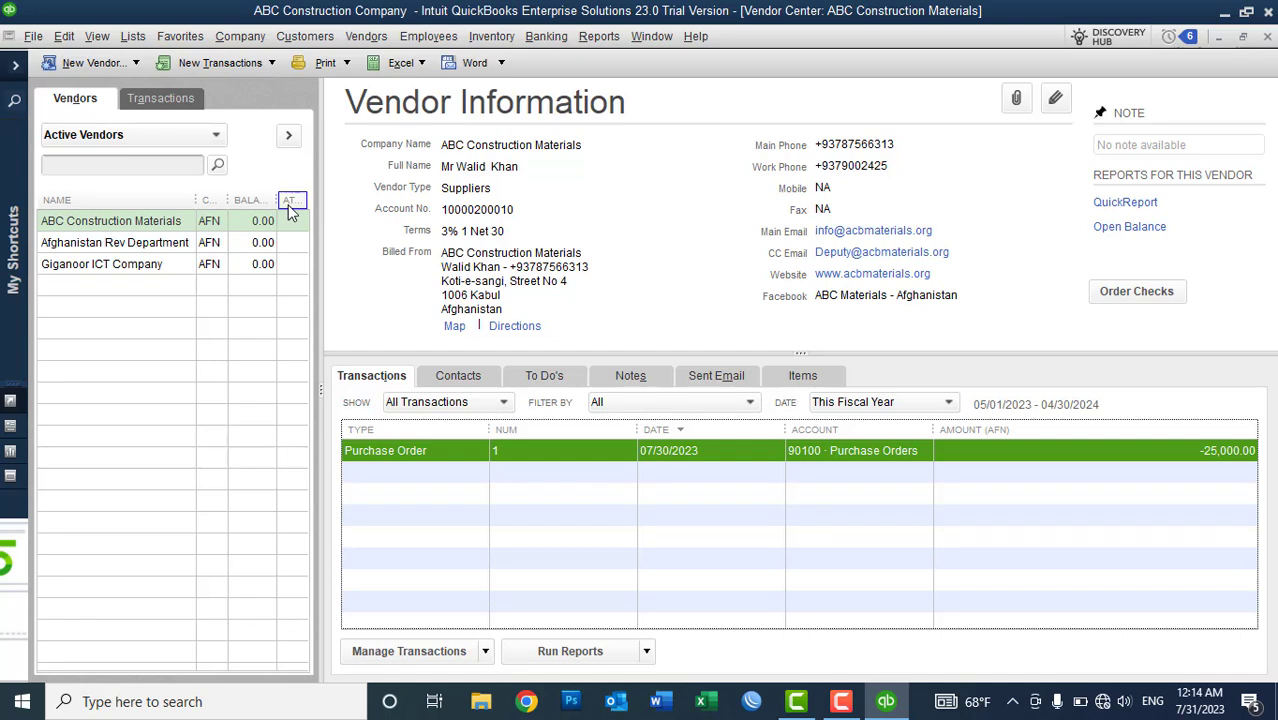
drag(280, 200, 287, 198)
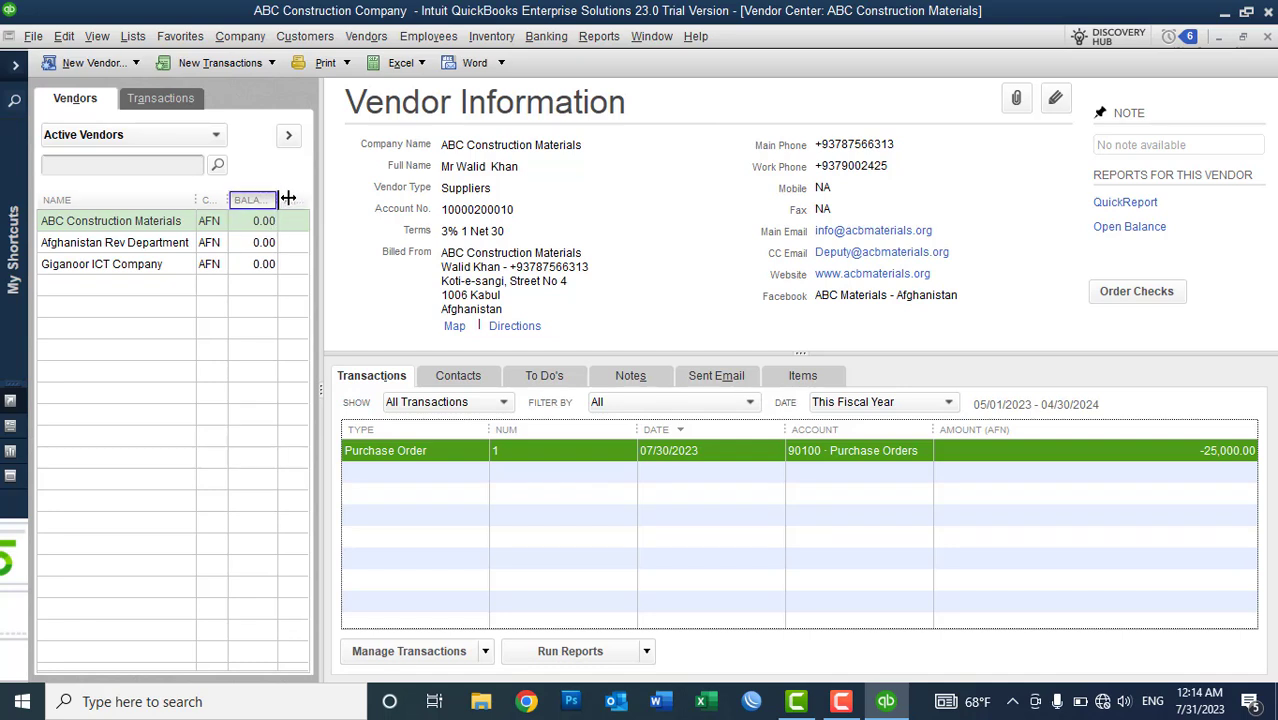
click(291, 200)
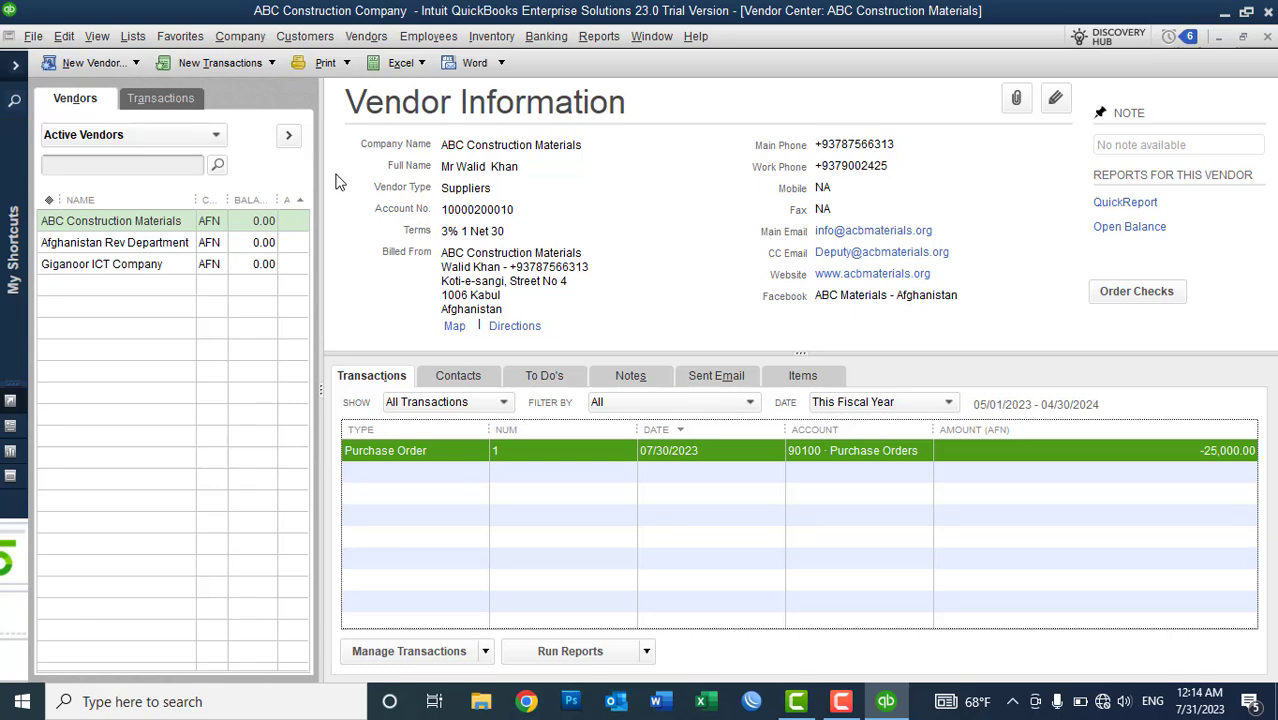
click(364, 46)
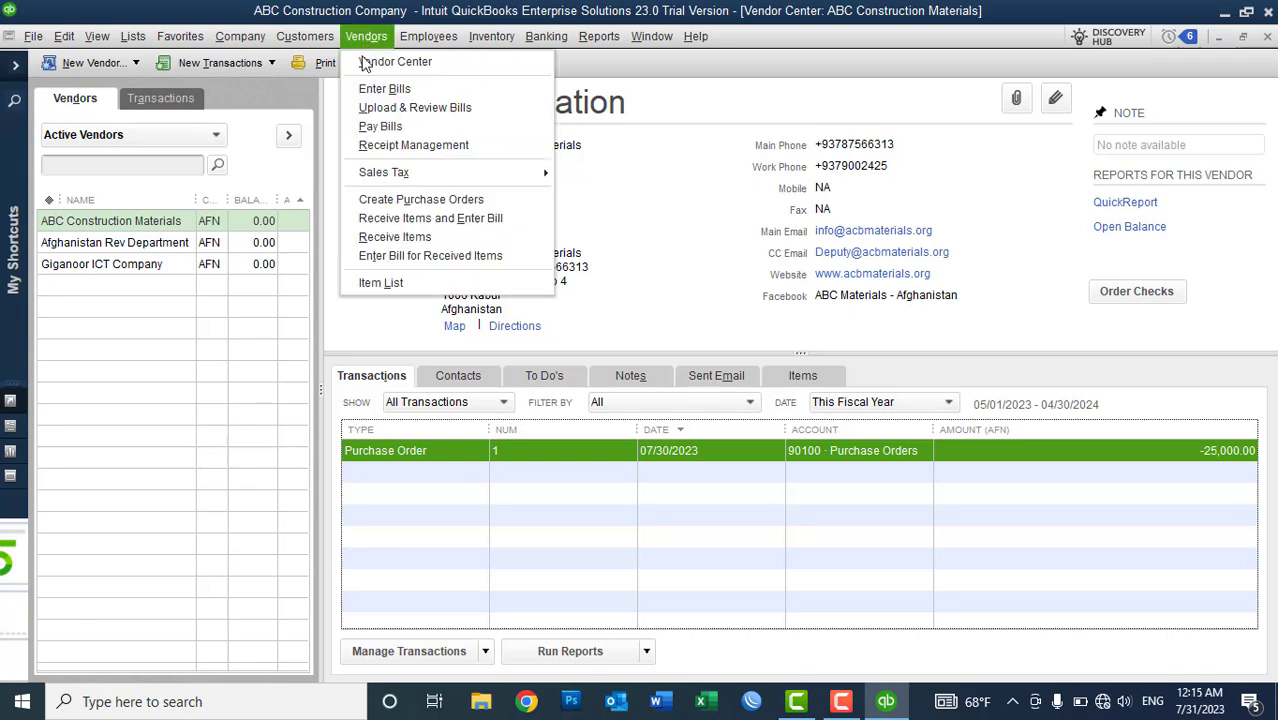
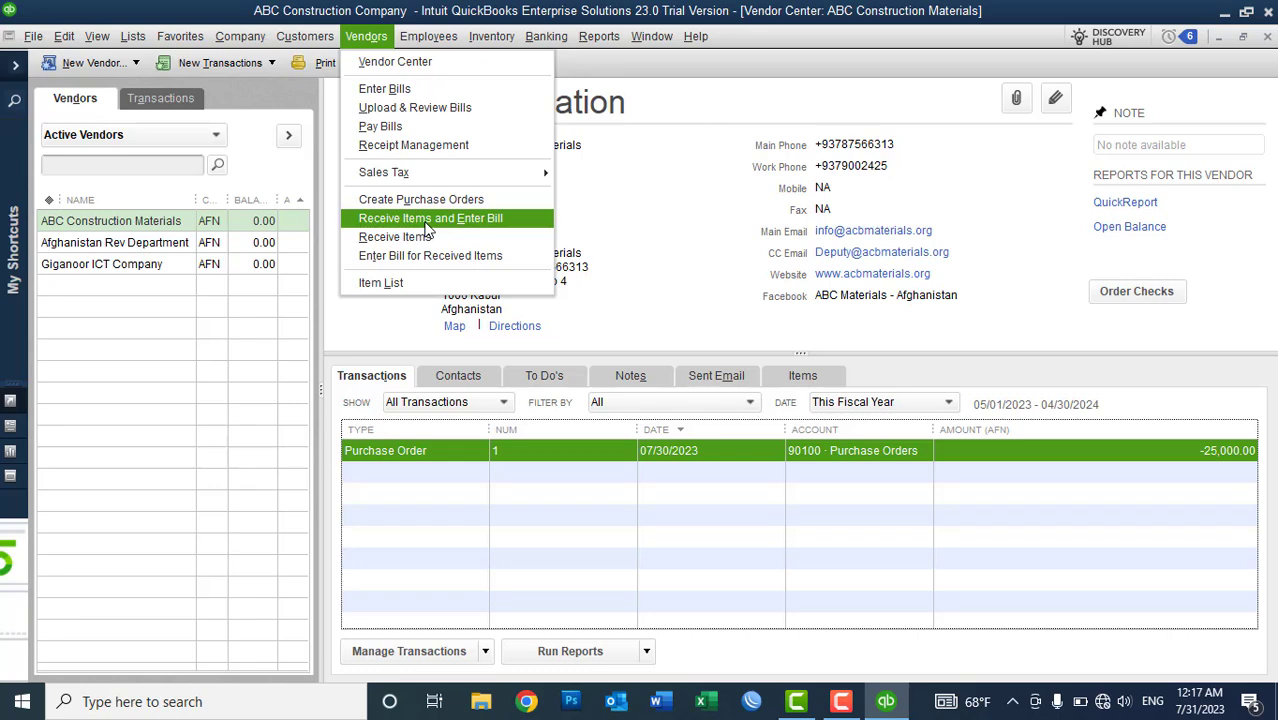
- Start Receive Items and Enter Bill with ABC Construction Materials as the vendor
click(425, 222)
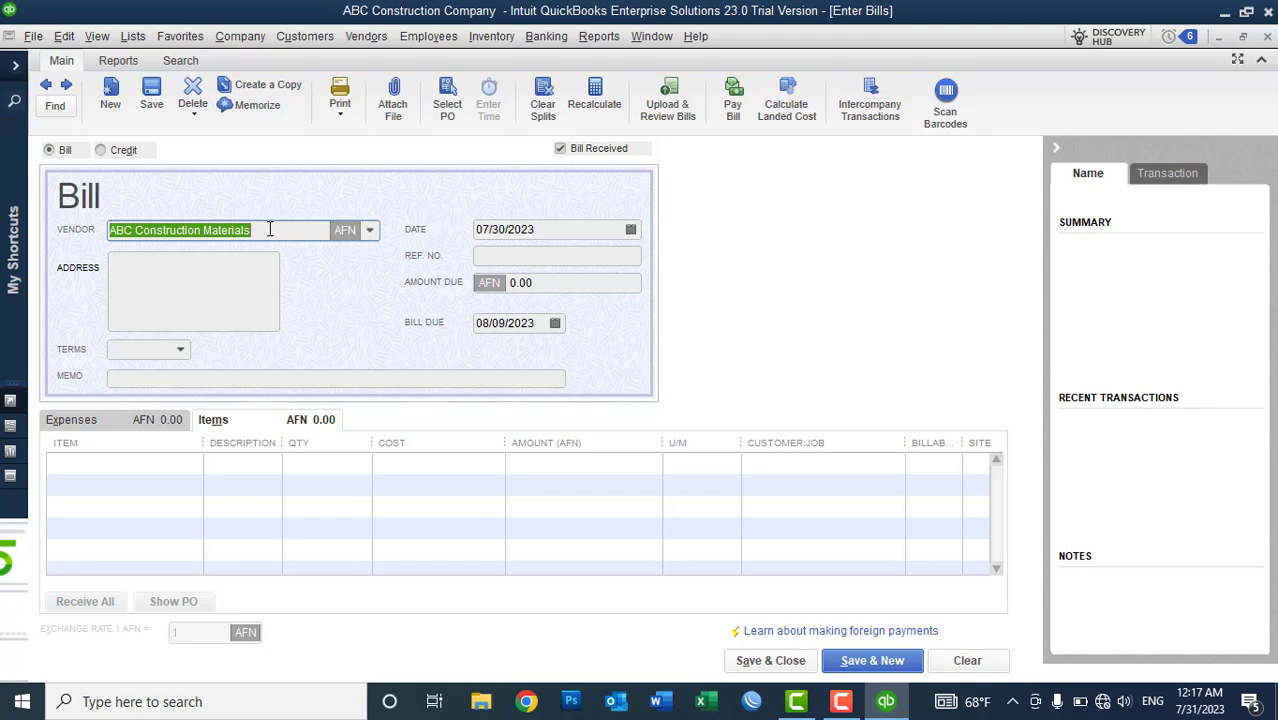
click(370, 230)
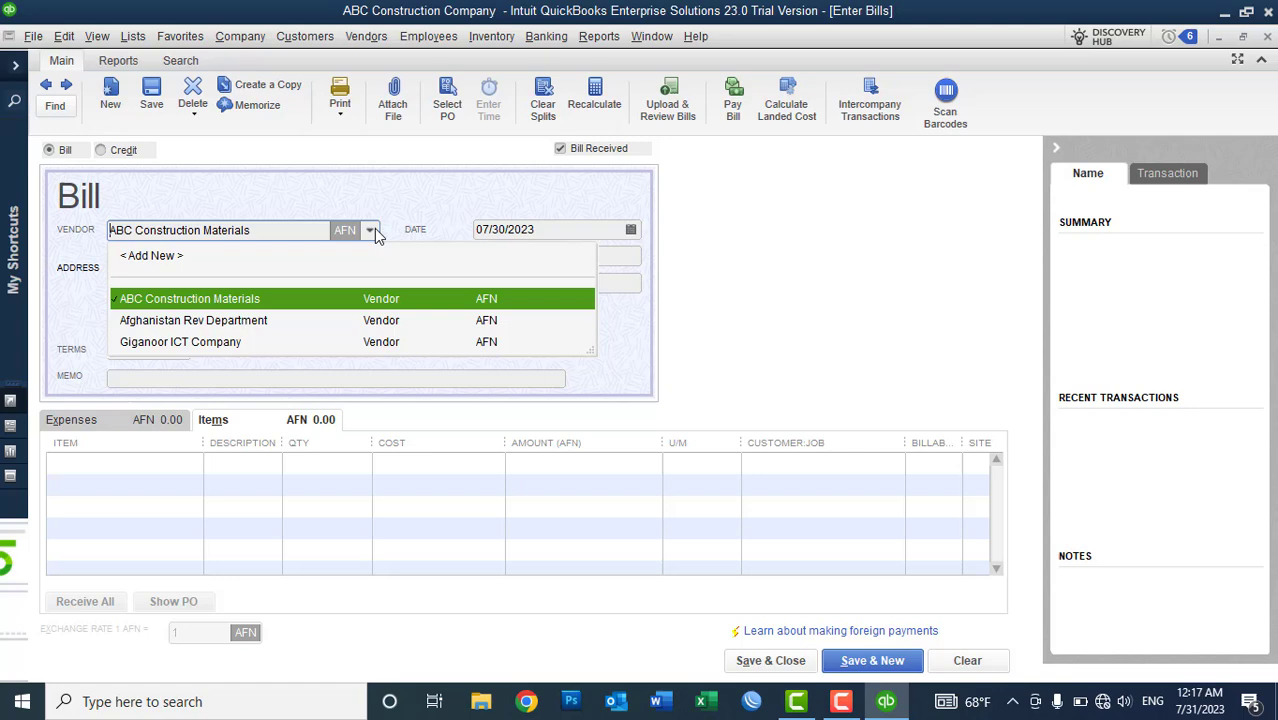
click(196, 298)
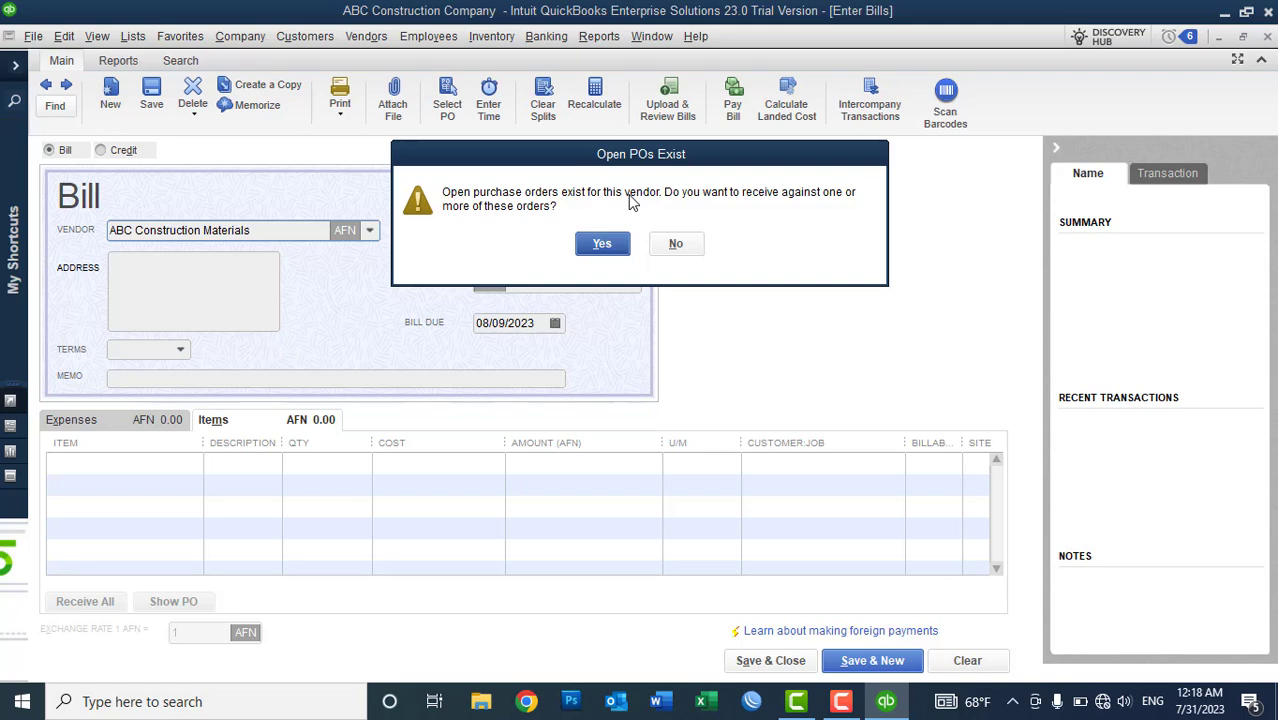
- Receive against open purchase order 1, pulling its two DELL item lines (25,000.00) into the bill
click(605, 245)
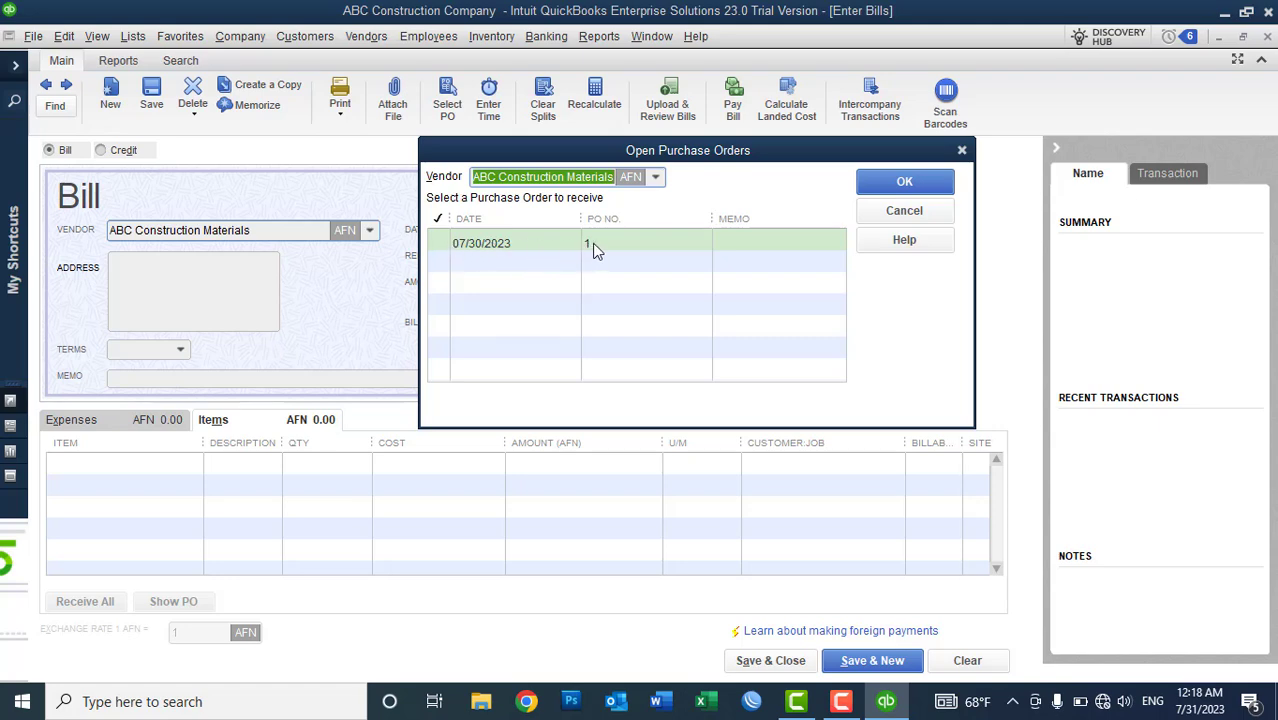
click(436, 244)
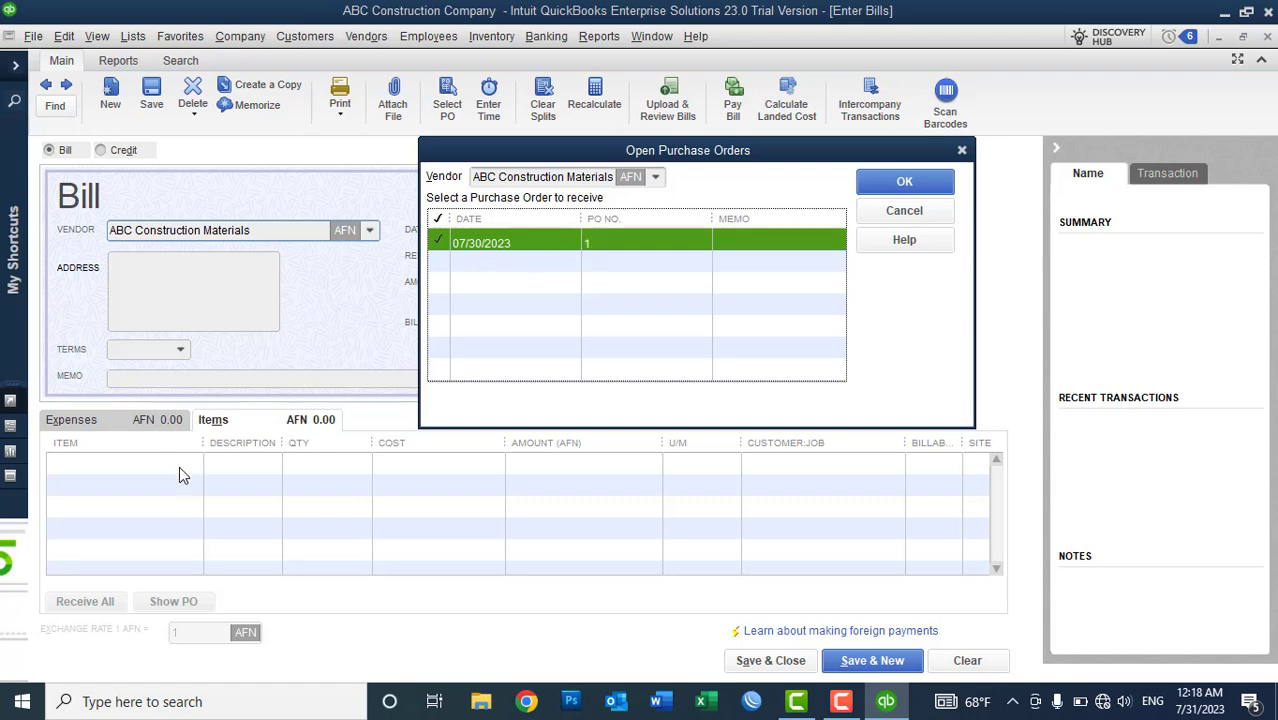
click(880, 190)
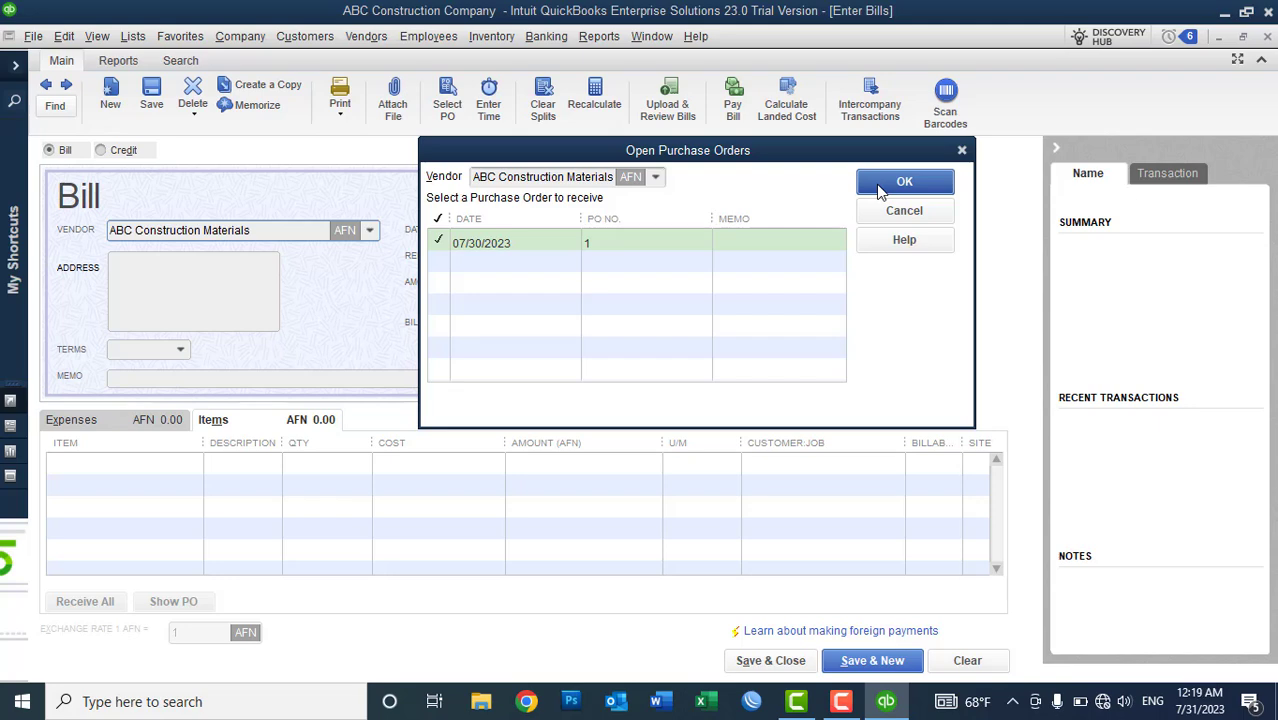
click(880, 188)
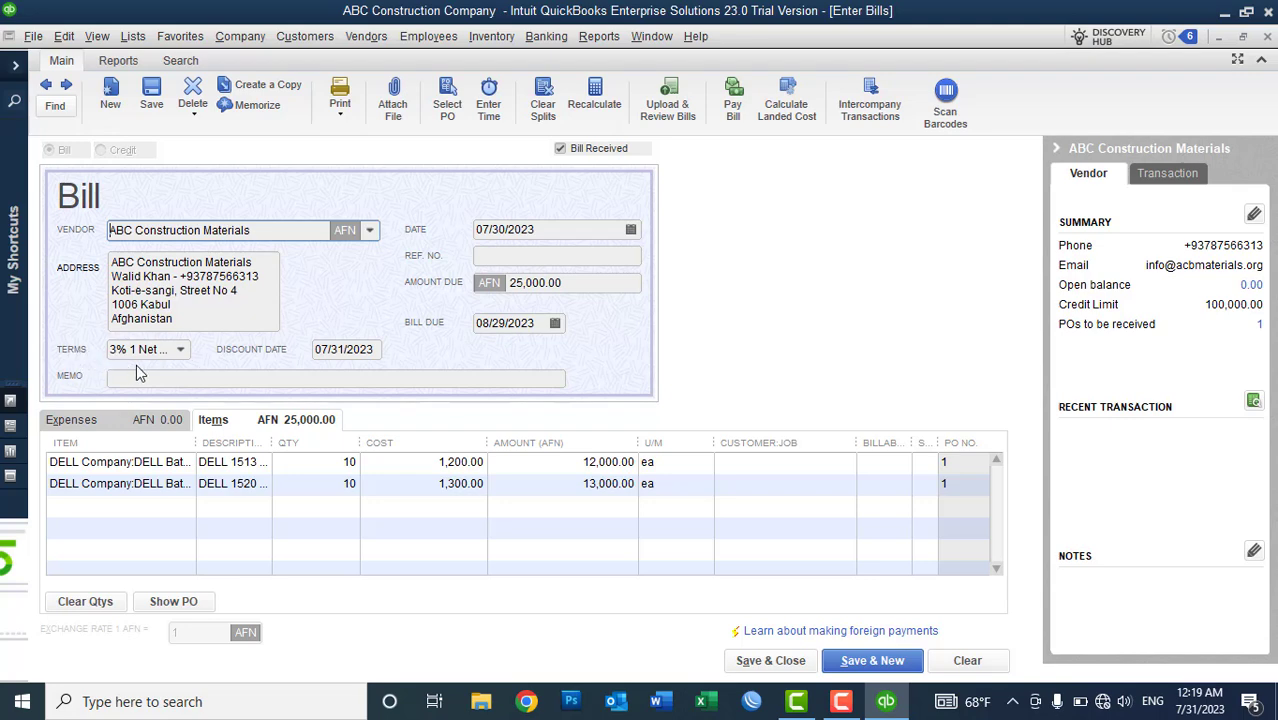
- Try Due on receipt terms, then settle on Net 30 so the bill is due 08/29/2023
click(181, 350)
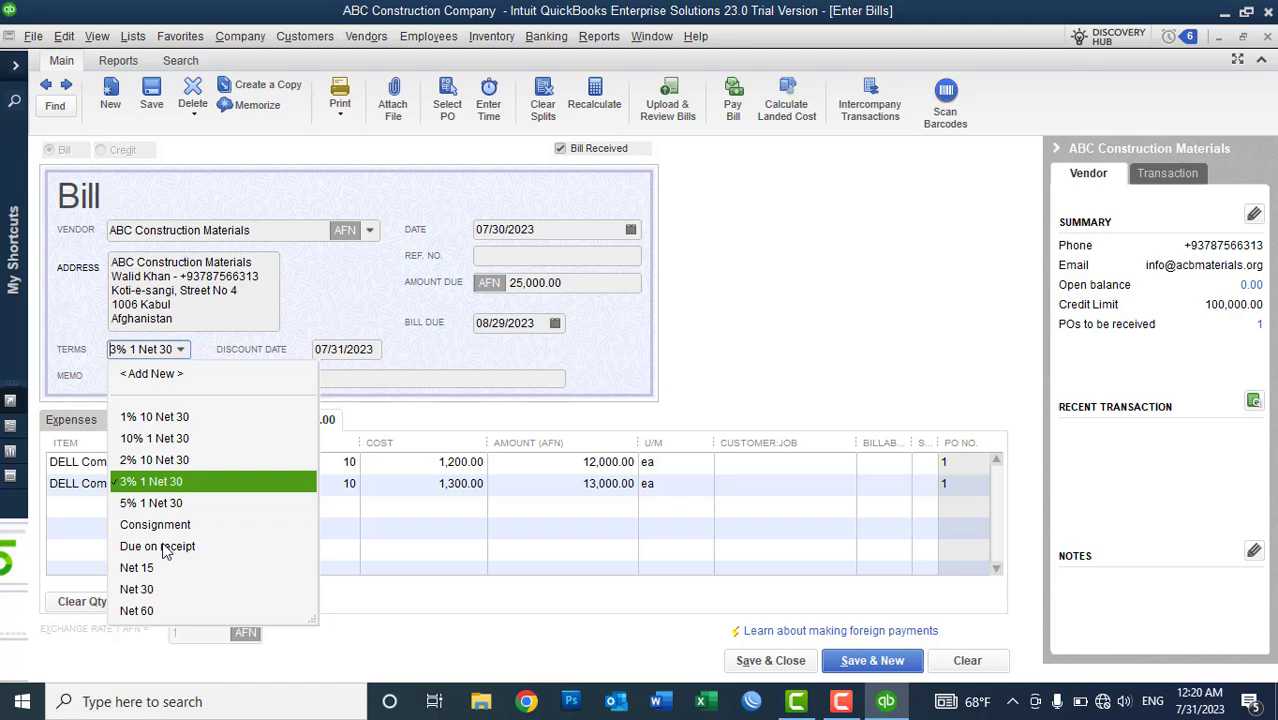
click(165, 548)
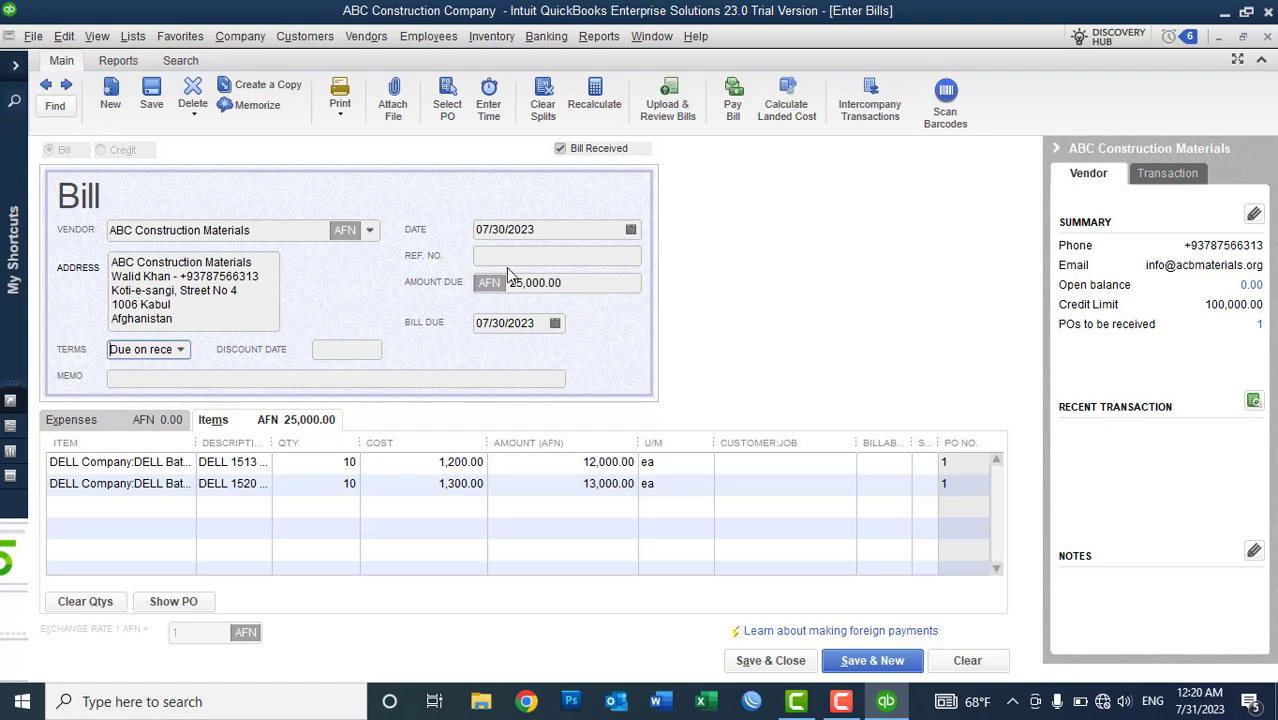
click(180, 349)
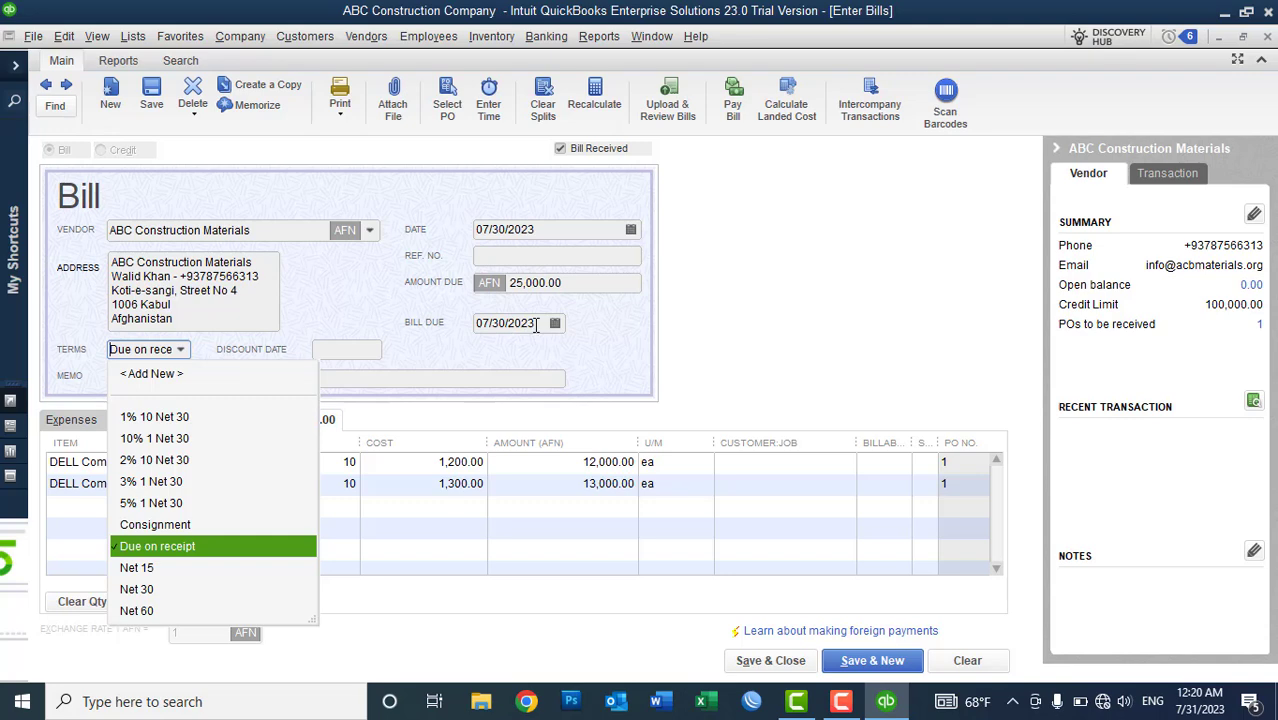
click(137, 590)
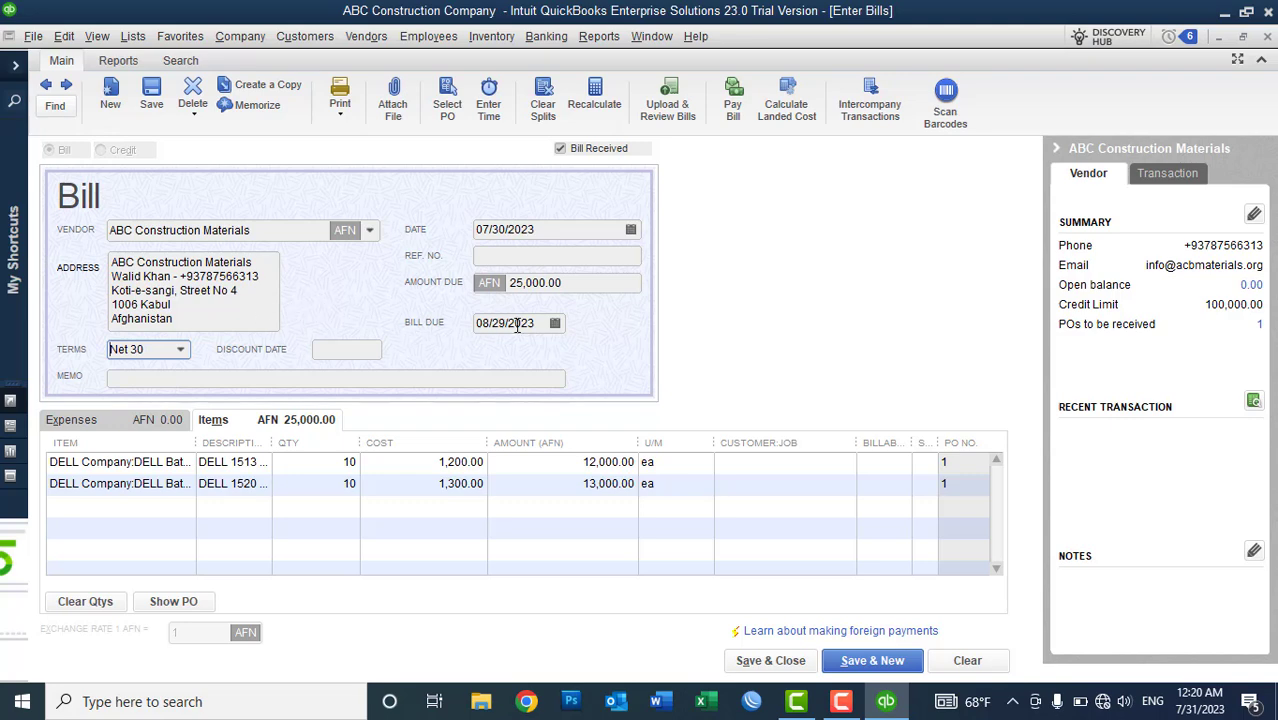
- Switch the terms back to Due on receipt, due 07/30/2023, and go to the Ref. No. field
click(181, 352)
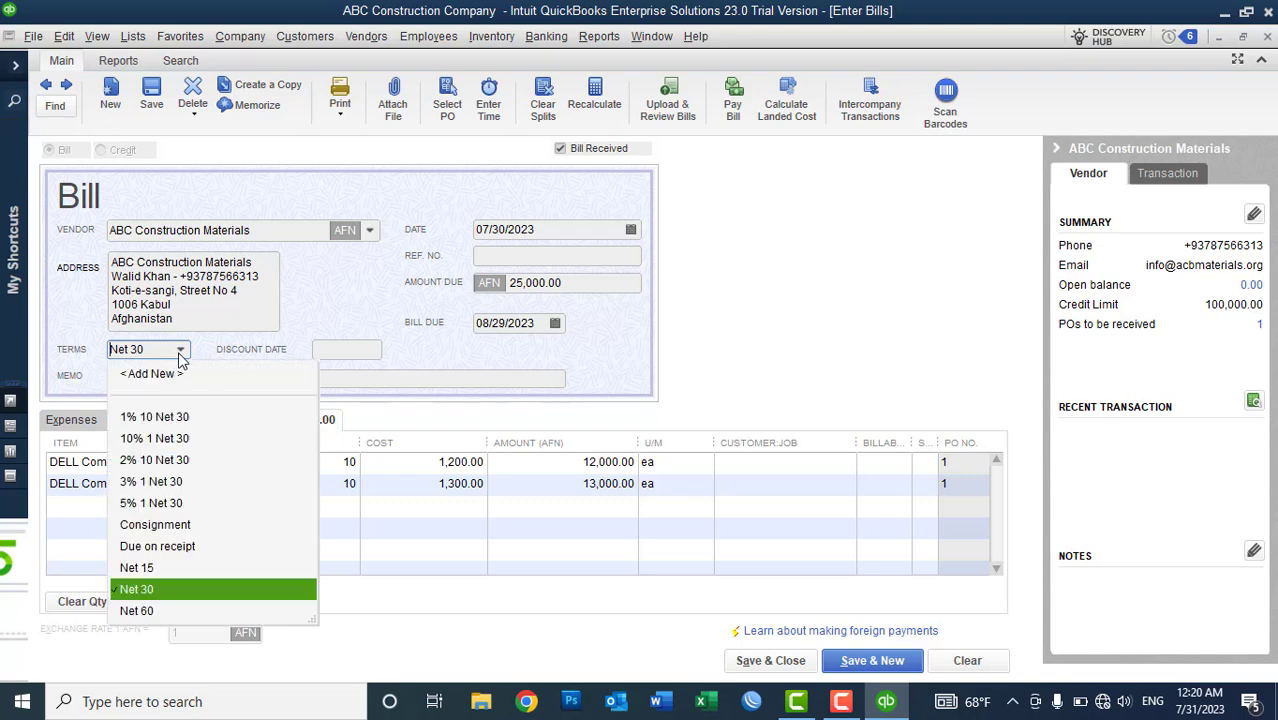
click(176, 554)
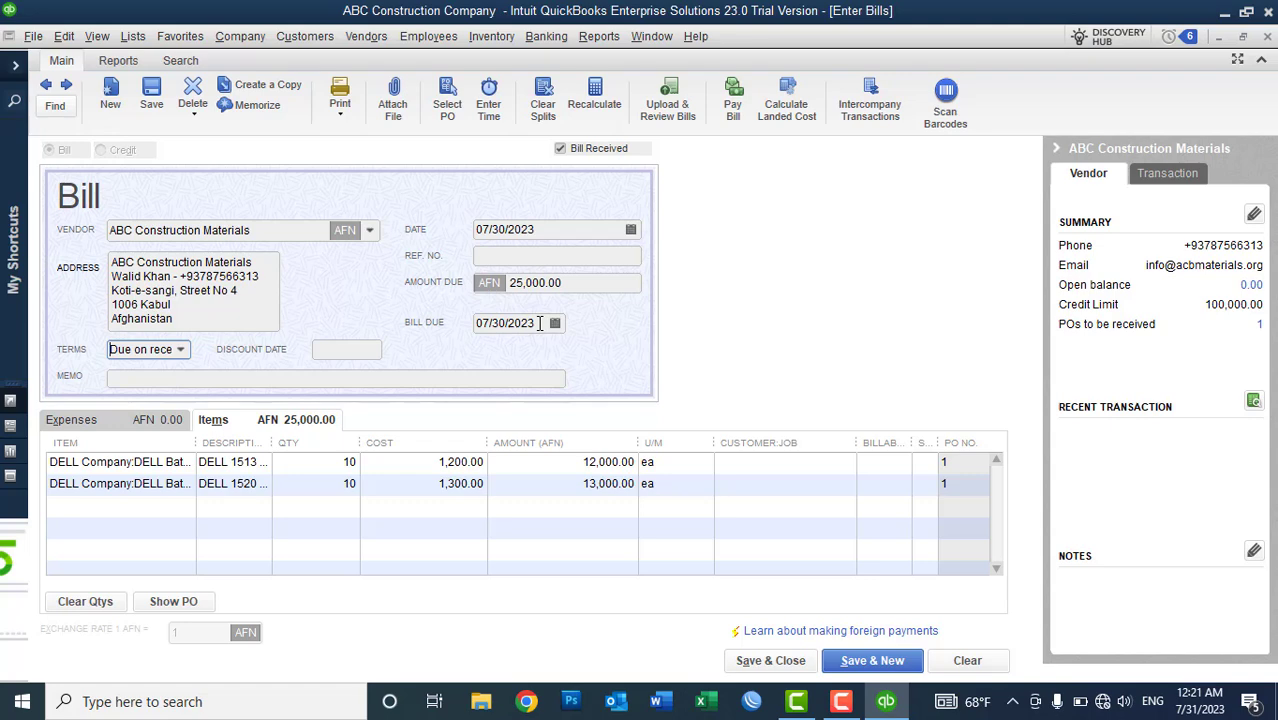
click(492, 258)
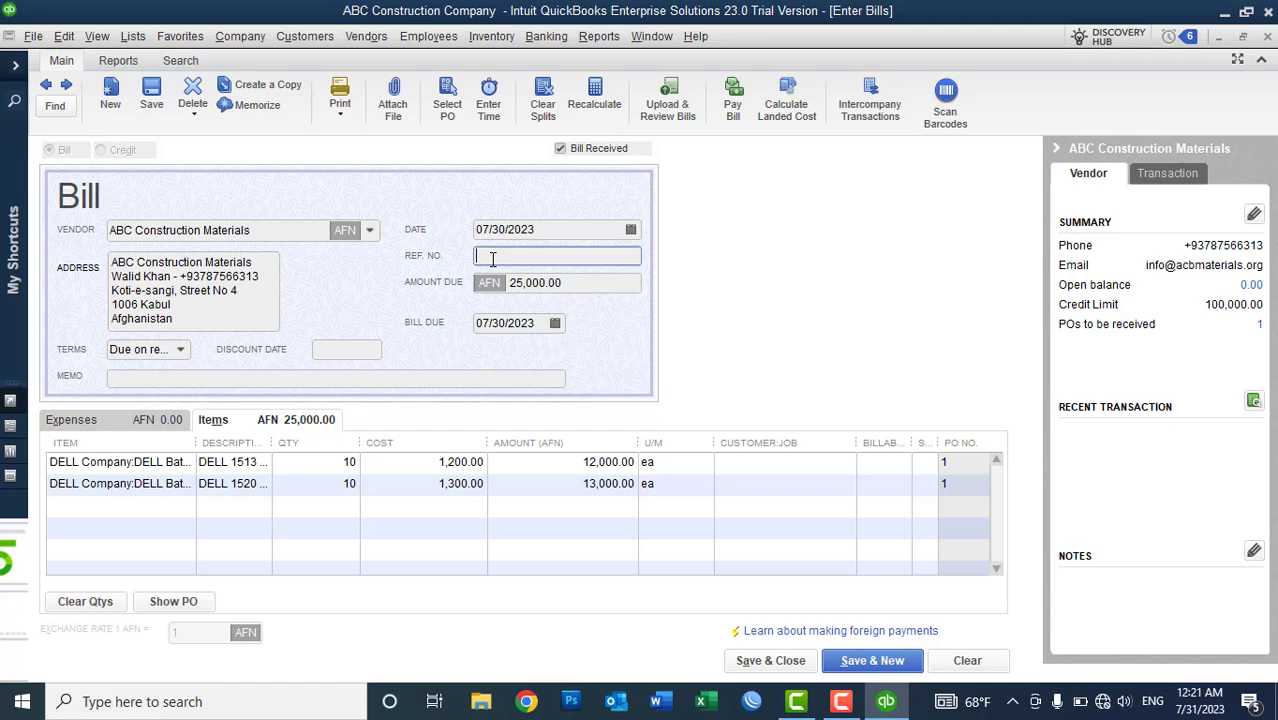
- Enter 'Bill No: 001' in the REF. NO. field
text(Bill No: 001)
click(340, 116)
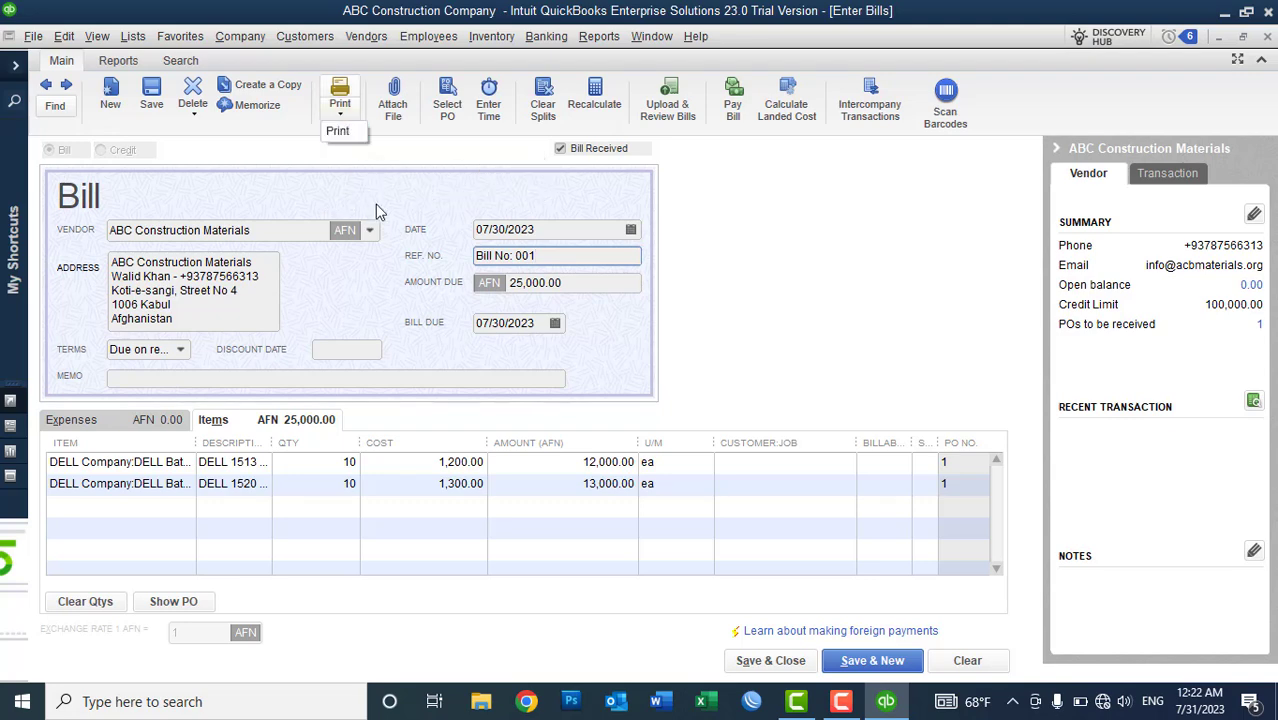
click(405, 157)
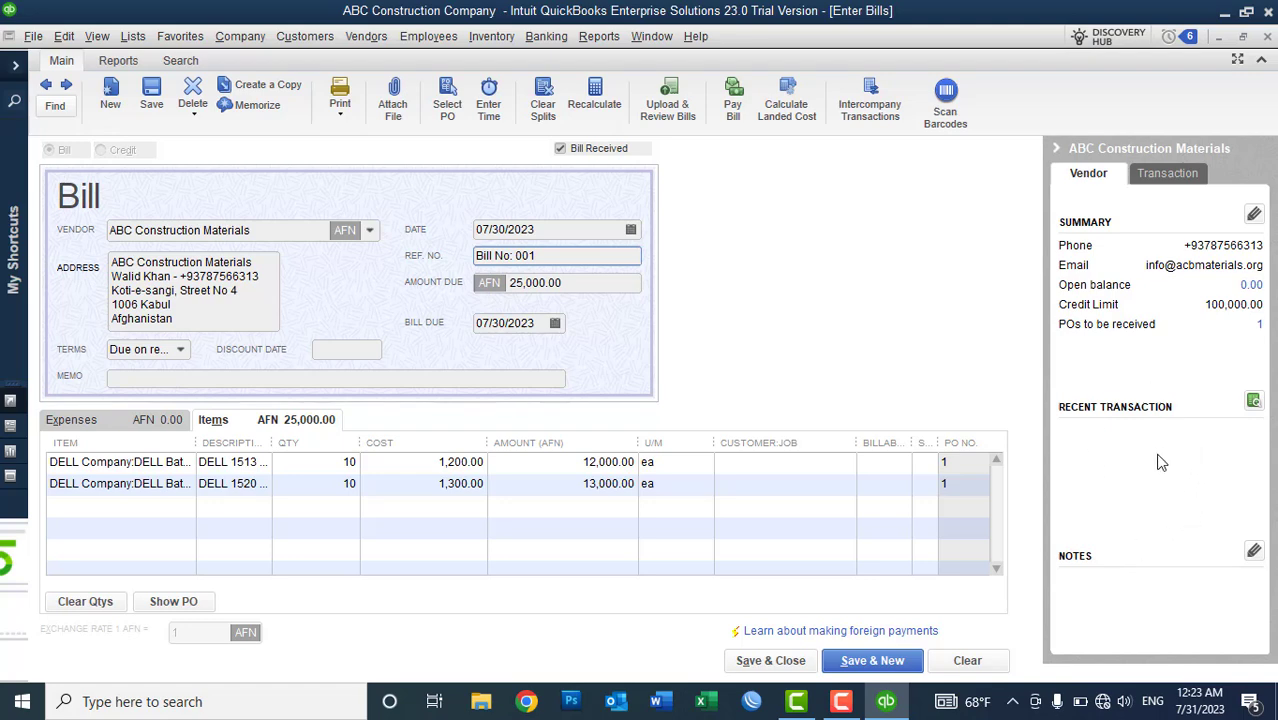
- Try saving the bill, then move aside and dismiss the warning that inventory lines need sites
click(764, 662)
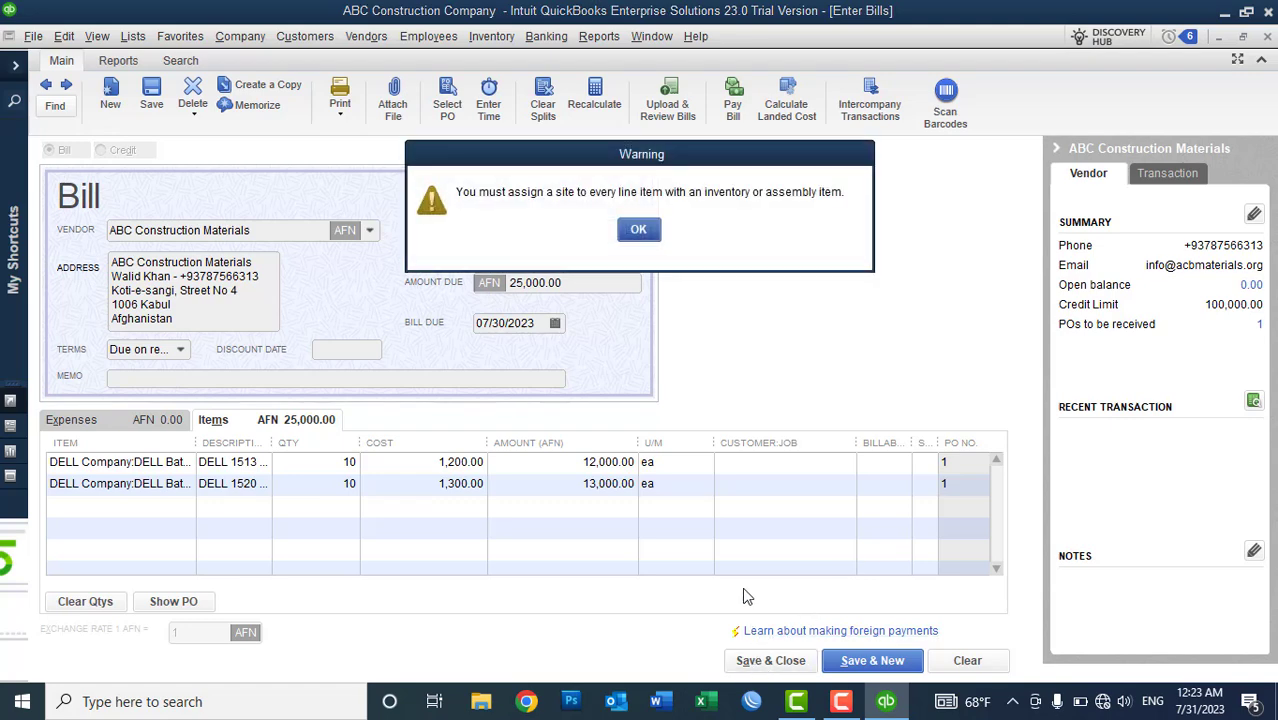
drag(648, 163, 827, 137)
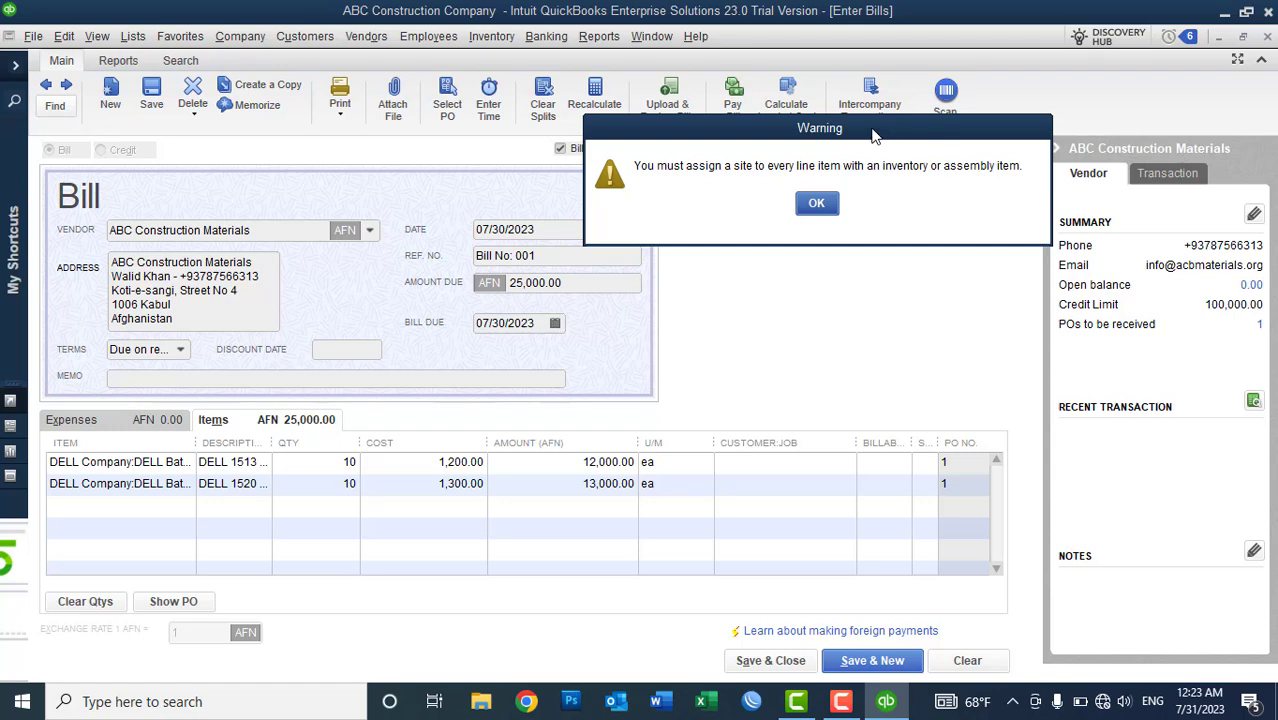
drag(871, 135, 950, 161)
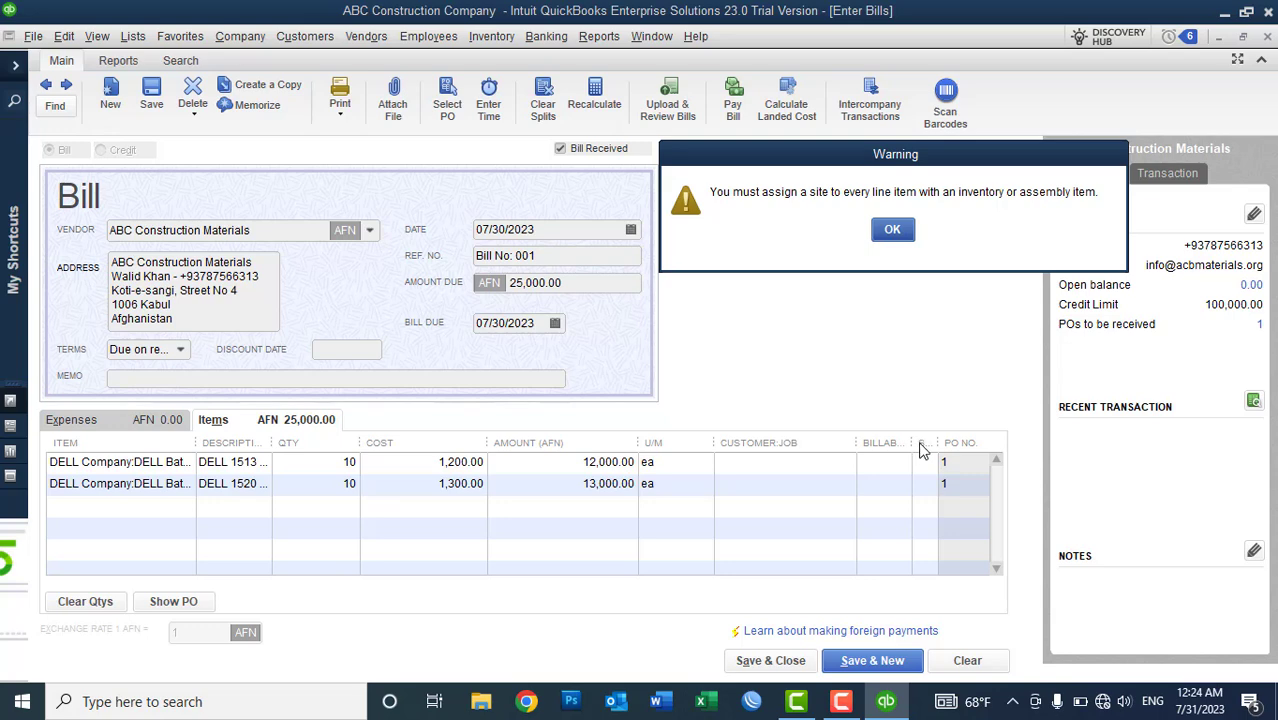
click(881, 235)
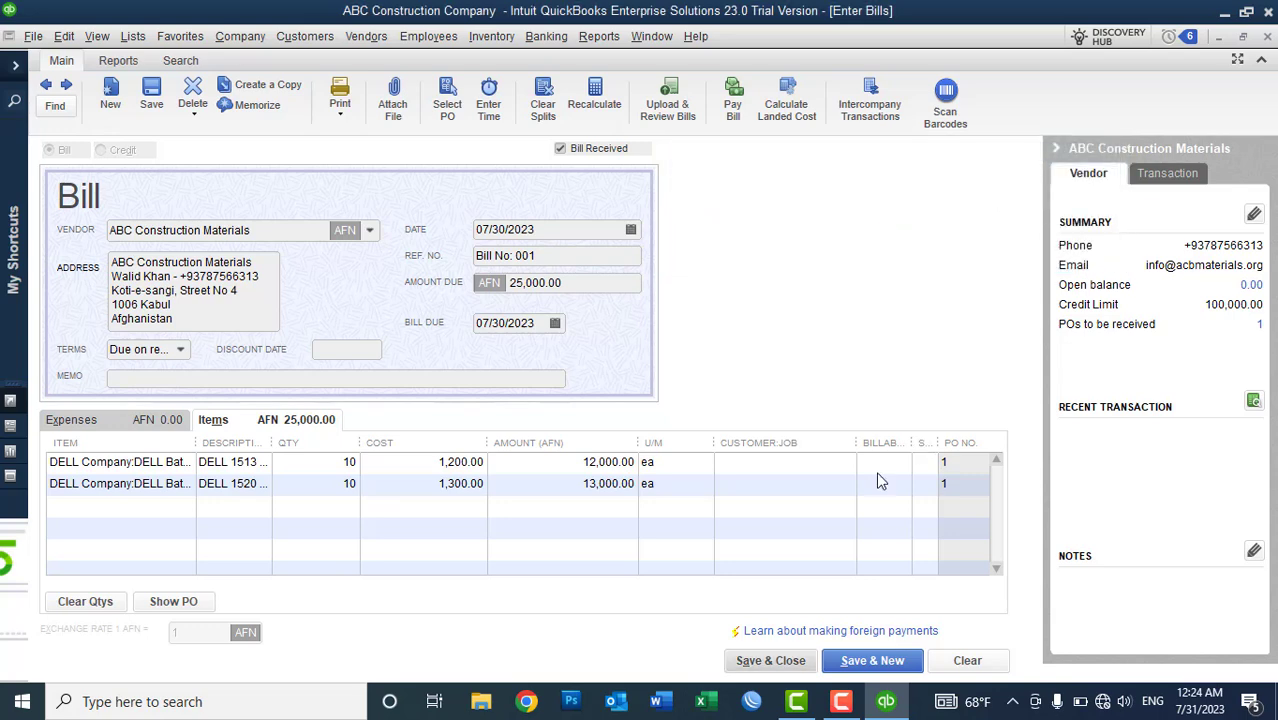
- Narrow the CUSTOMER:JOB and U/M columns, then give all DELL lines site 1- Kabul Site - Main Branch
drag(853, 446, 808, 443)
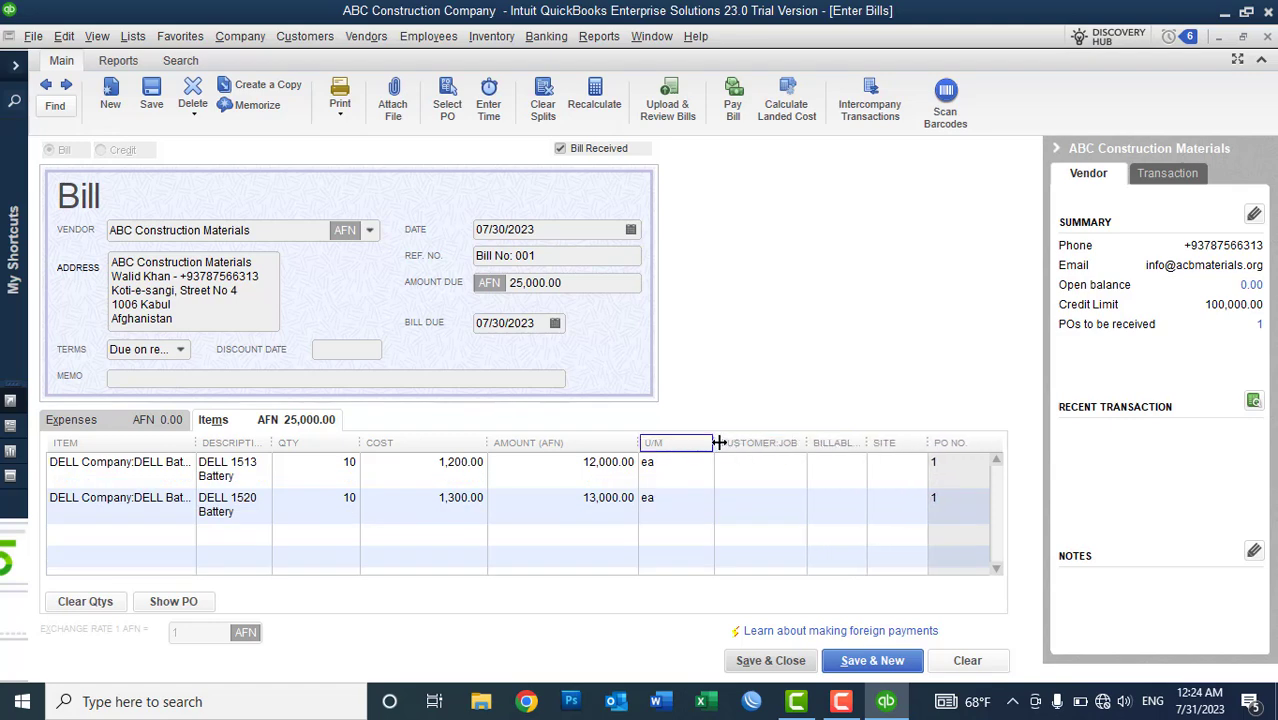
drag(718, 443, 584, 443)
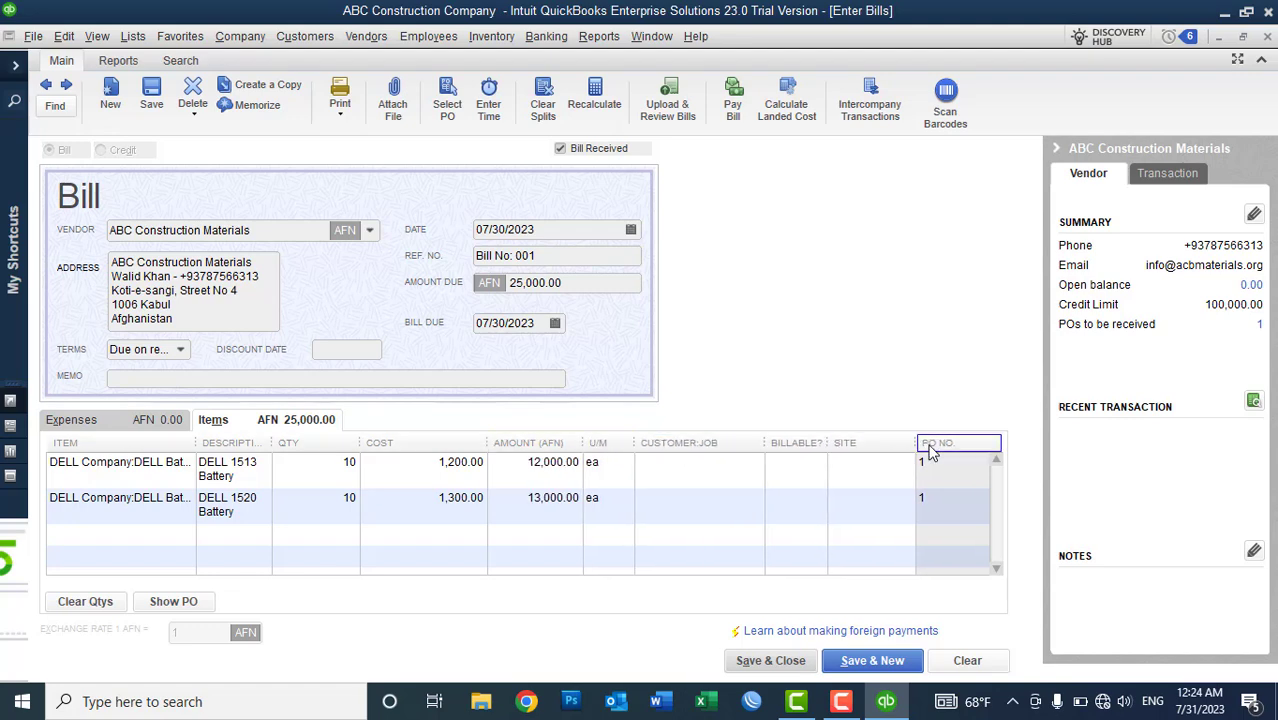
click(862, 462)
click(905, 463)
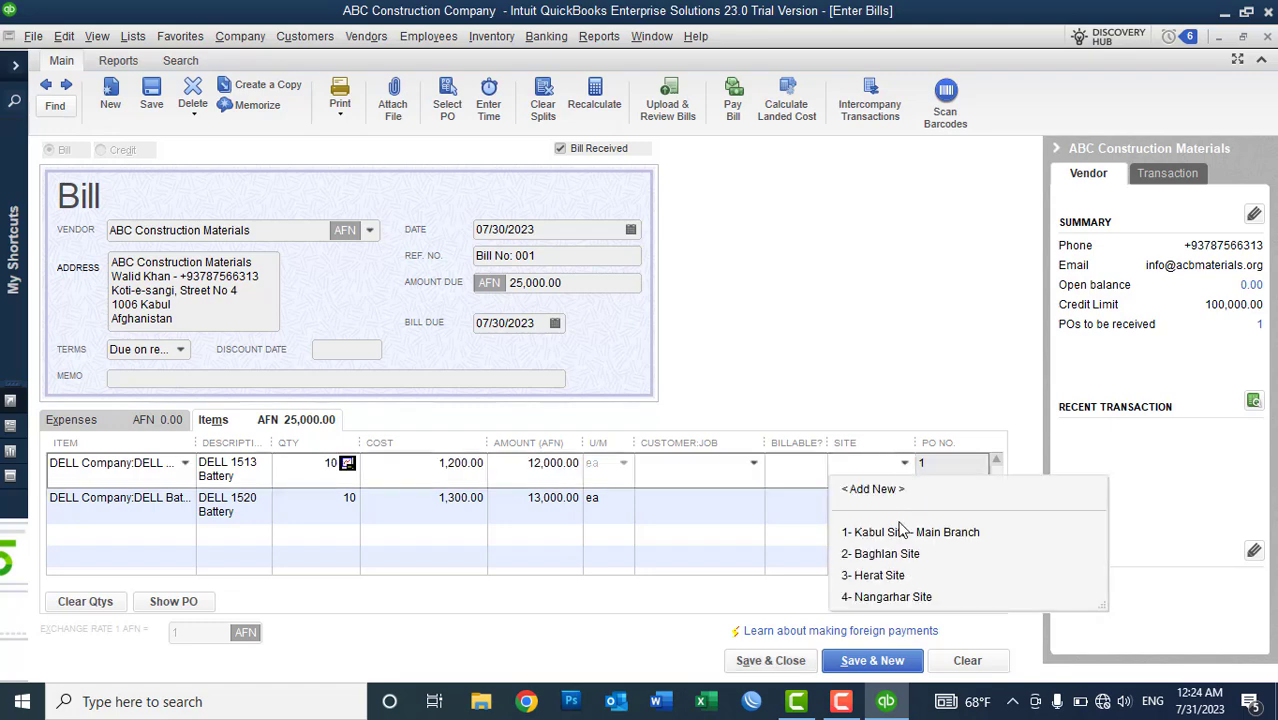
click(897, 533)
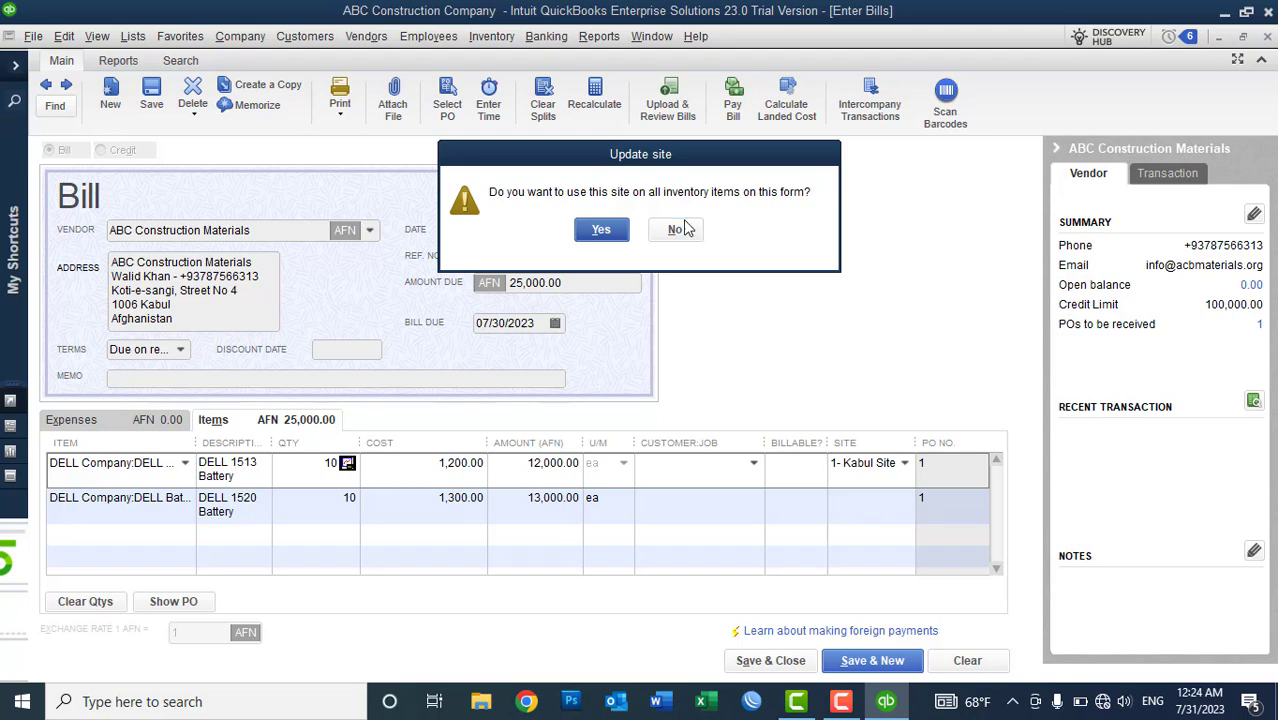
click(602, 231)
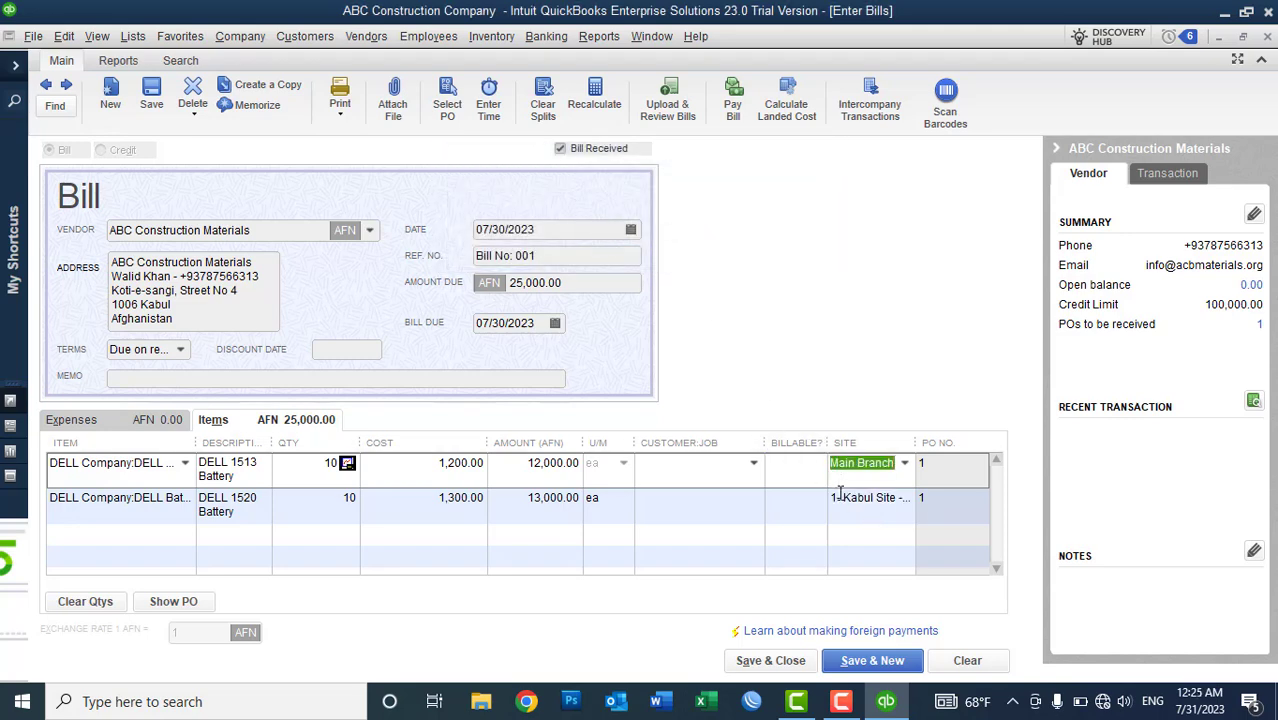
- Save and close the bill, keeping the changed terms for ABC Construction Materials
click(788, 666)
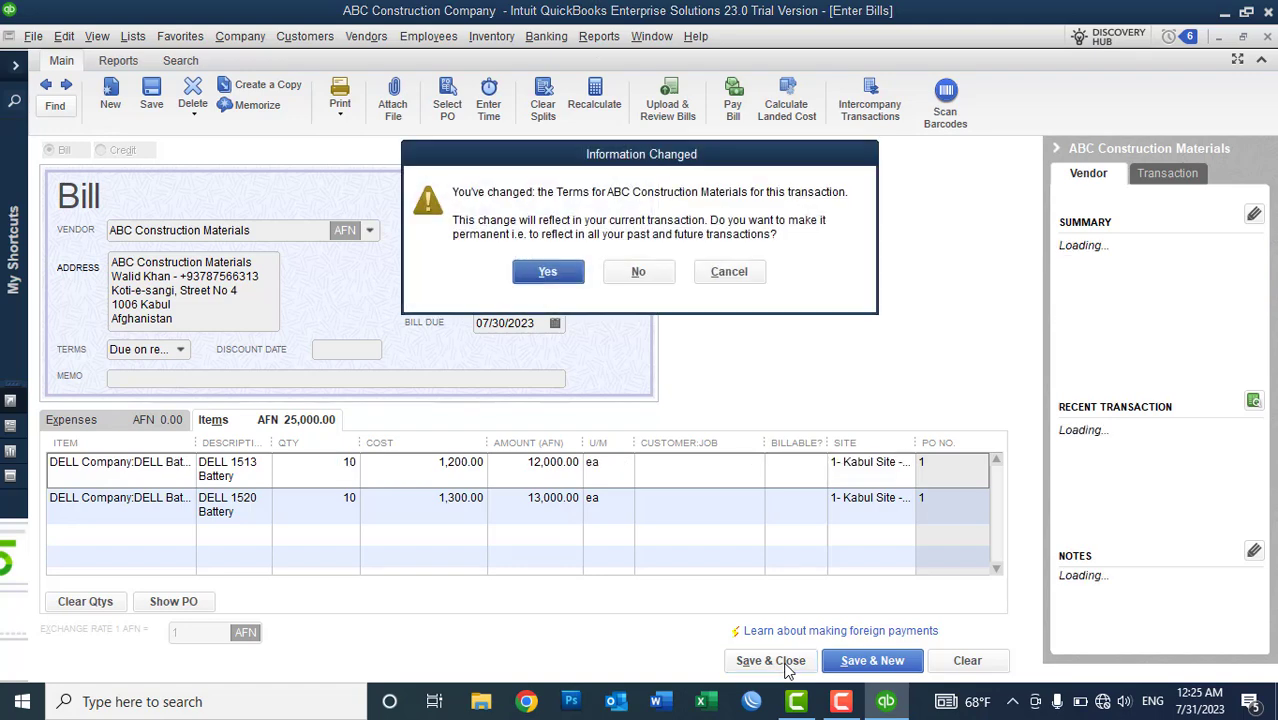
click(548, 273)
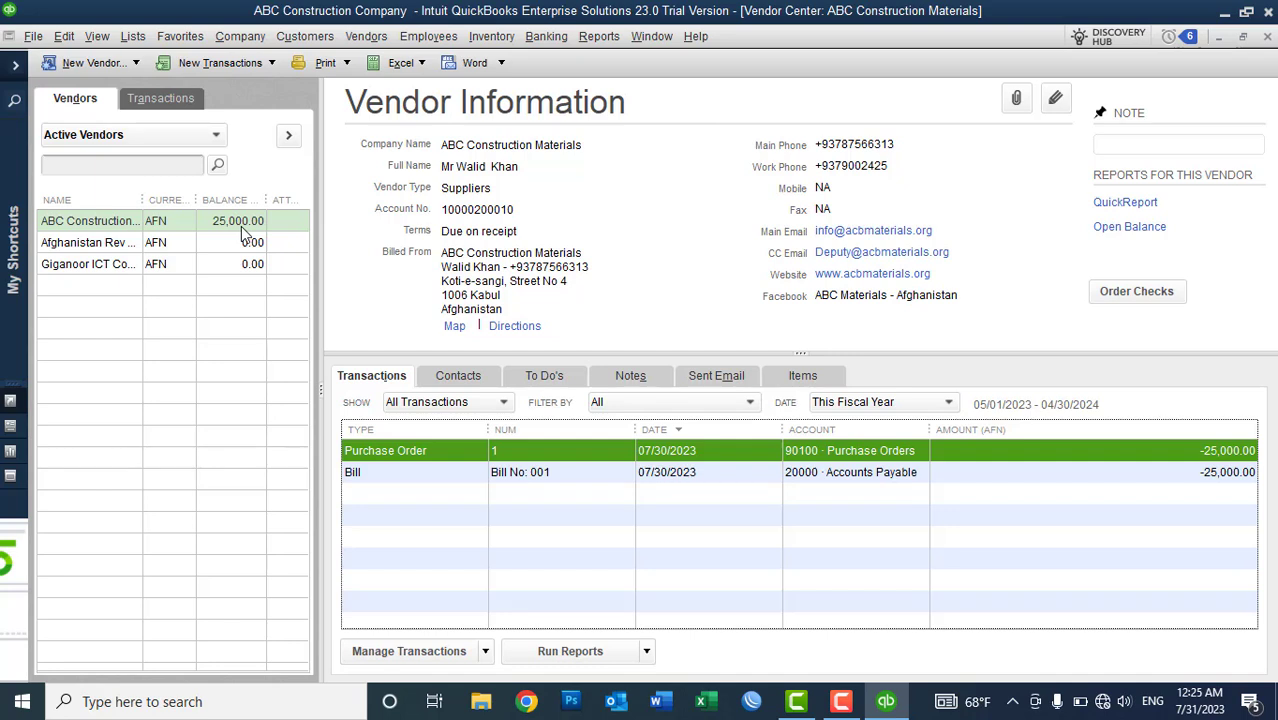
click(18, 70)
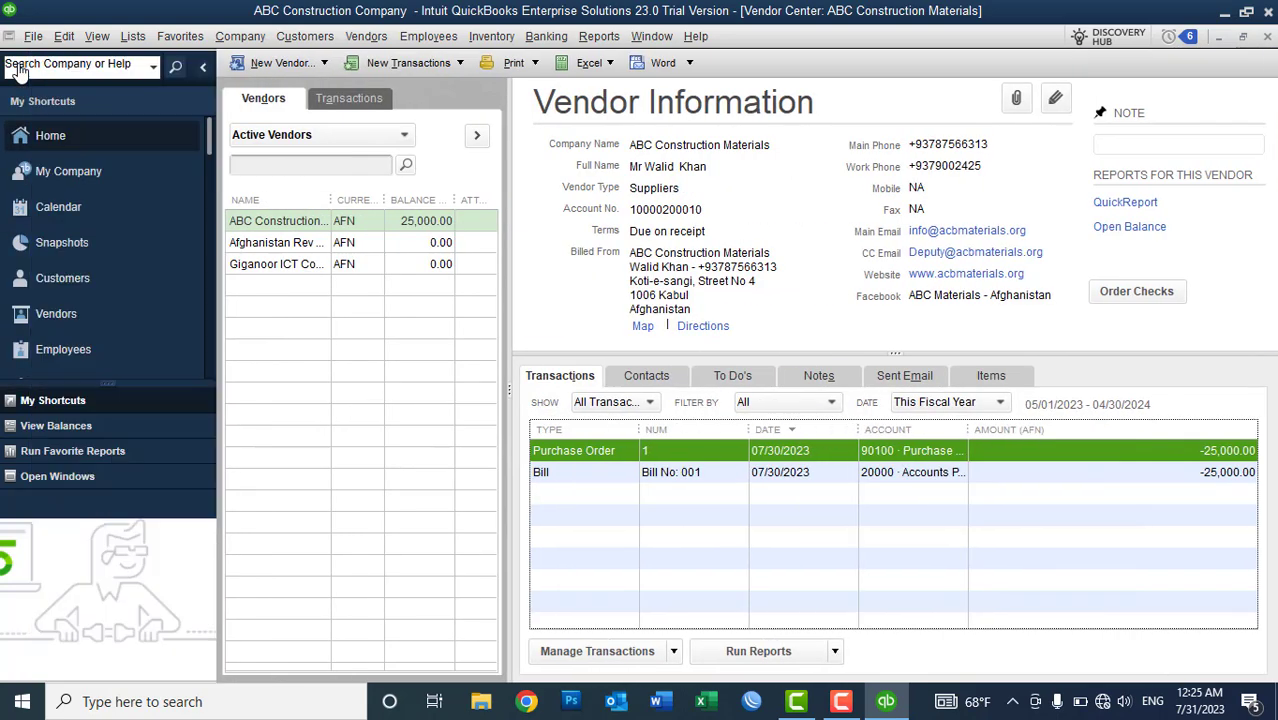
click(73, 250)
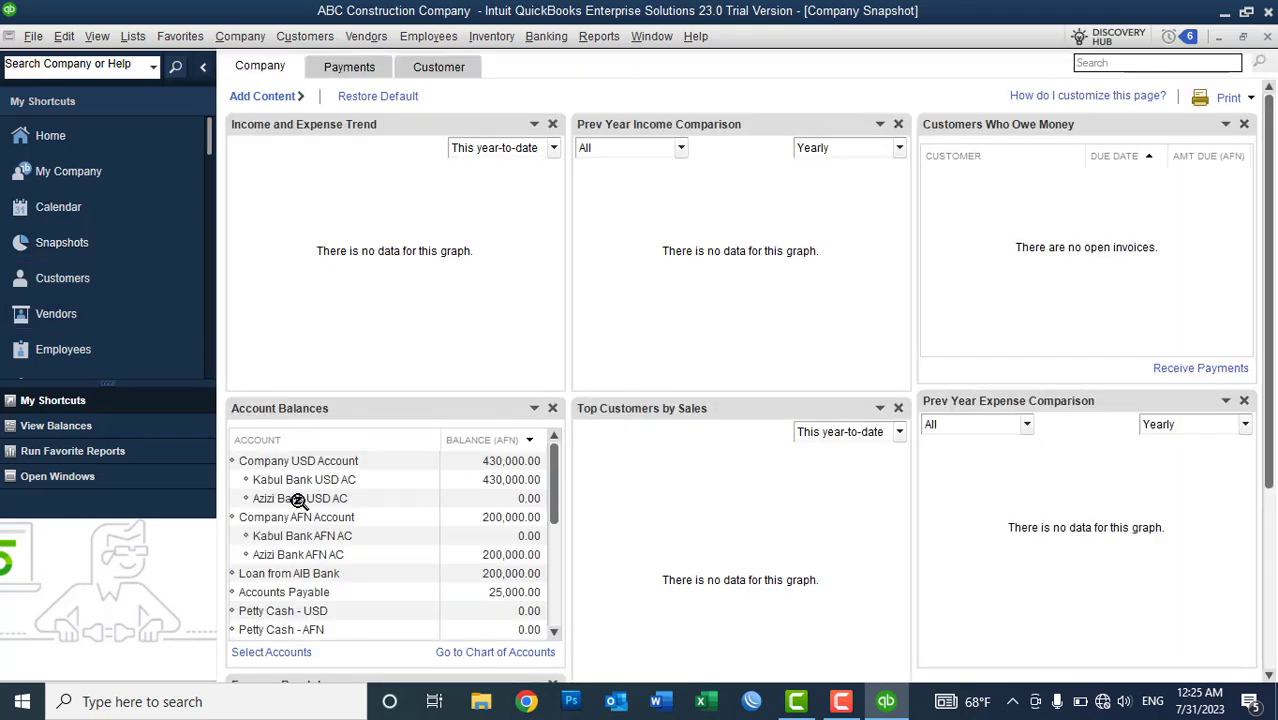
scroll(560, 520, down, 2)
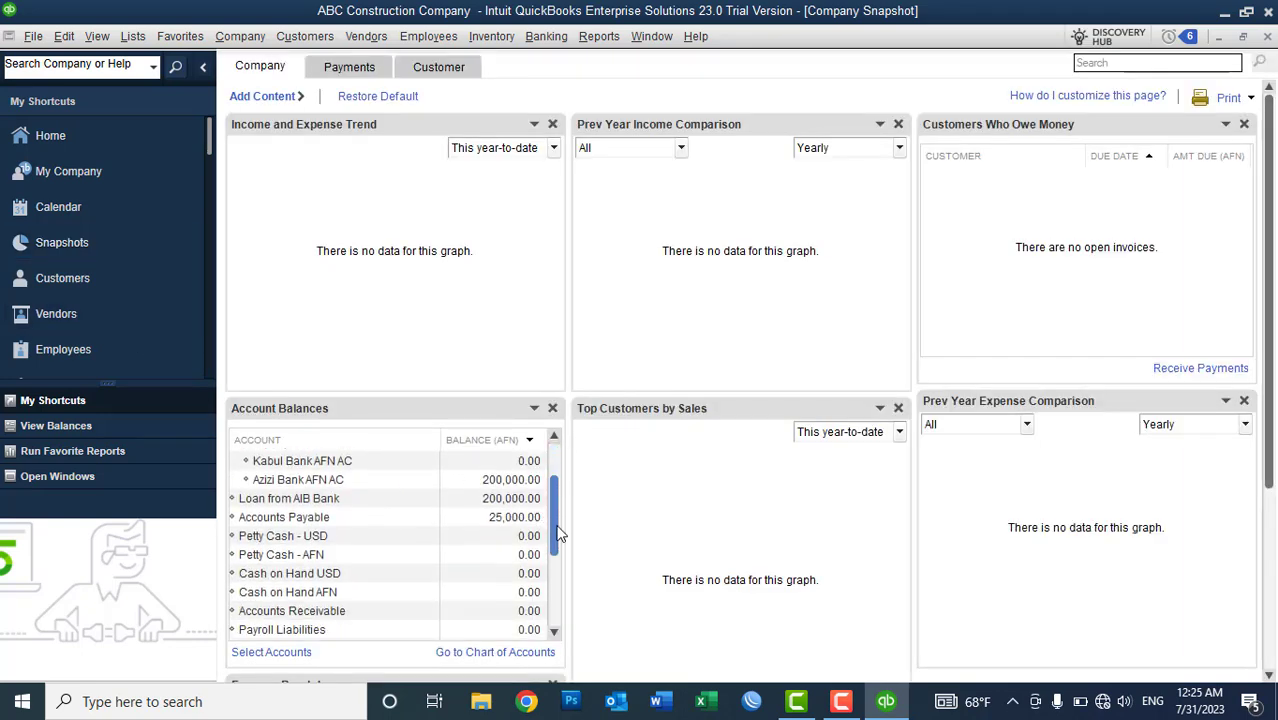
scroll(560, 535, down, 1)
scroll(560, 500, up, 2)
drag(560, 490, 560, 550)
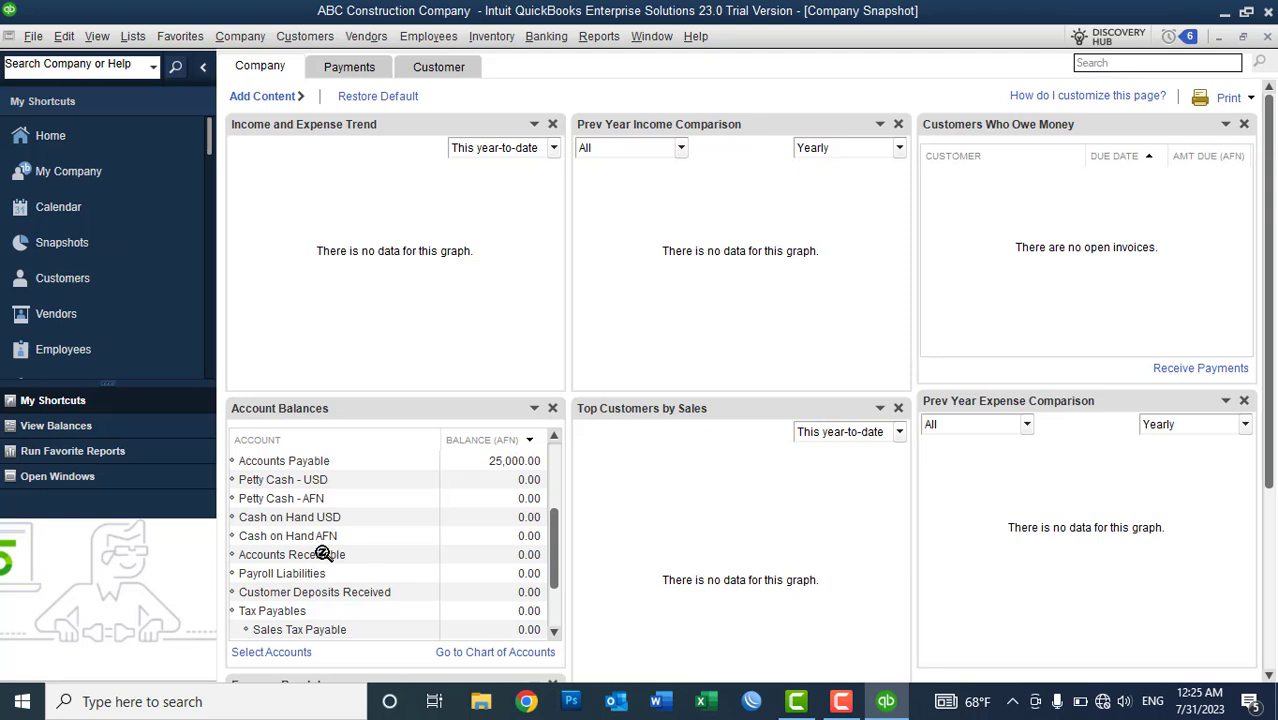
drag(558, 558, 557, 617)
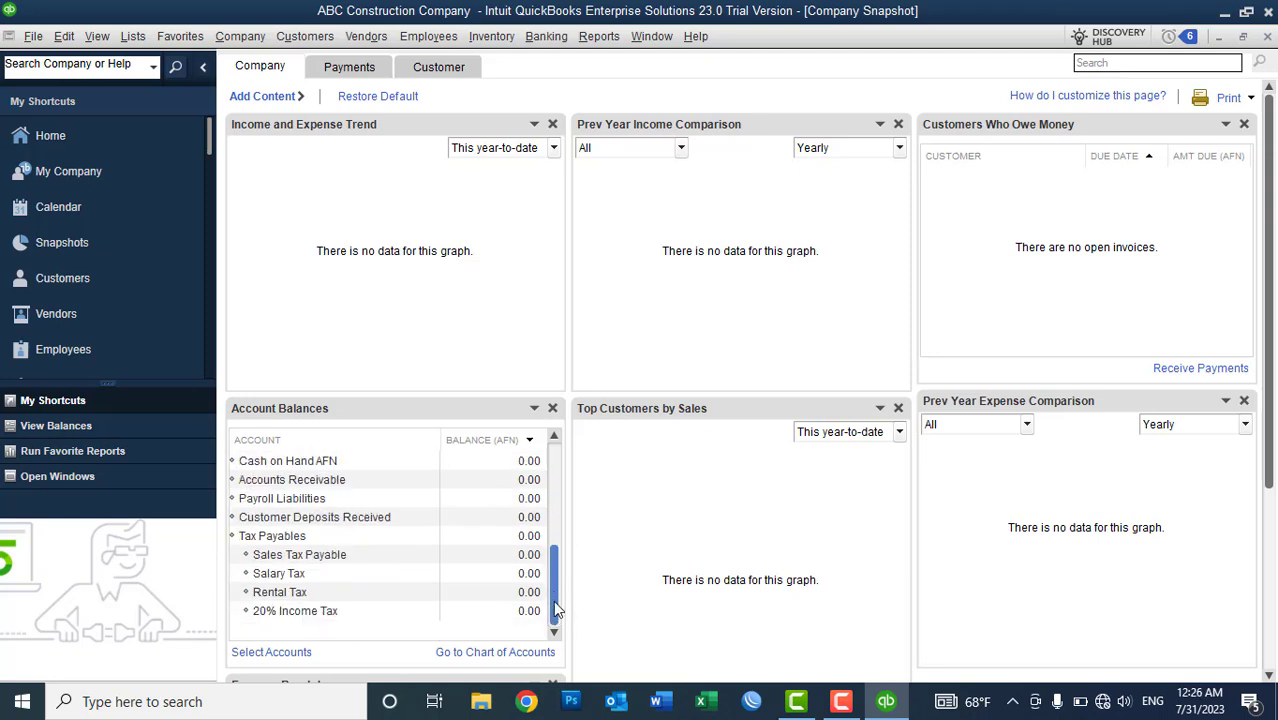
drag(556, 598, 552, 465)
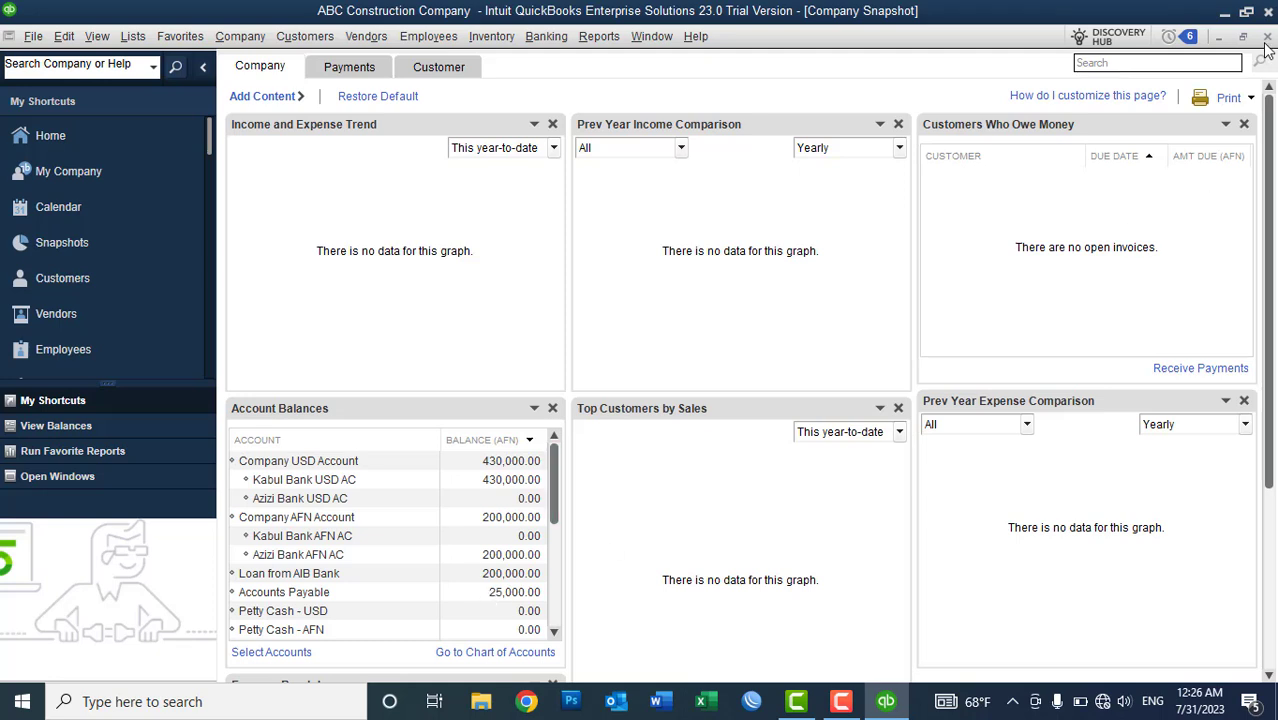
click(1266, 39)
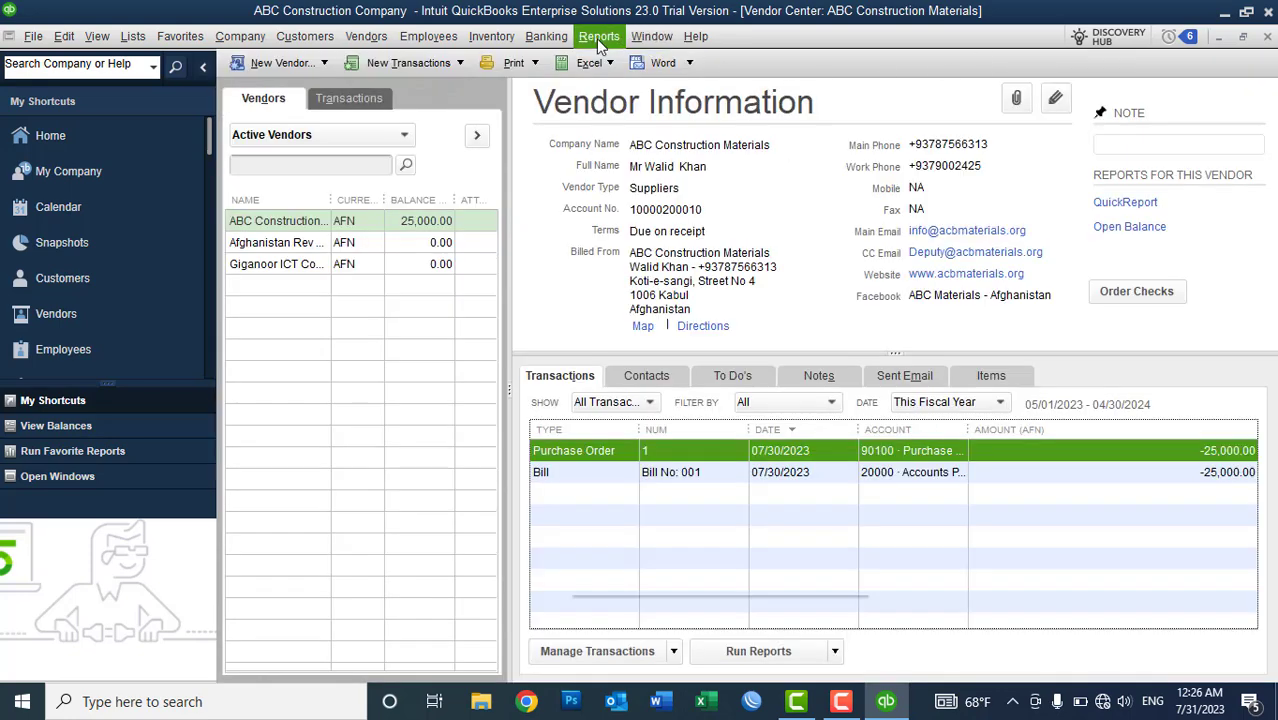
click(599, 36)
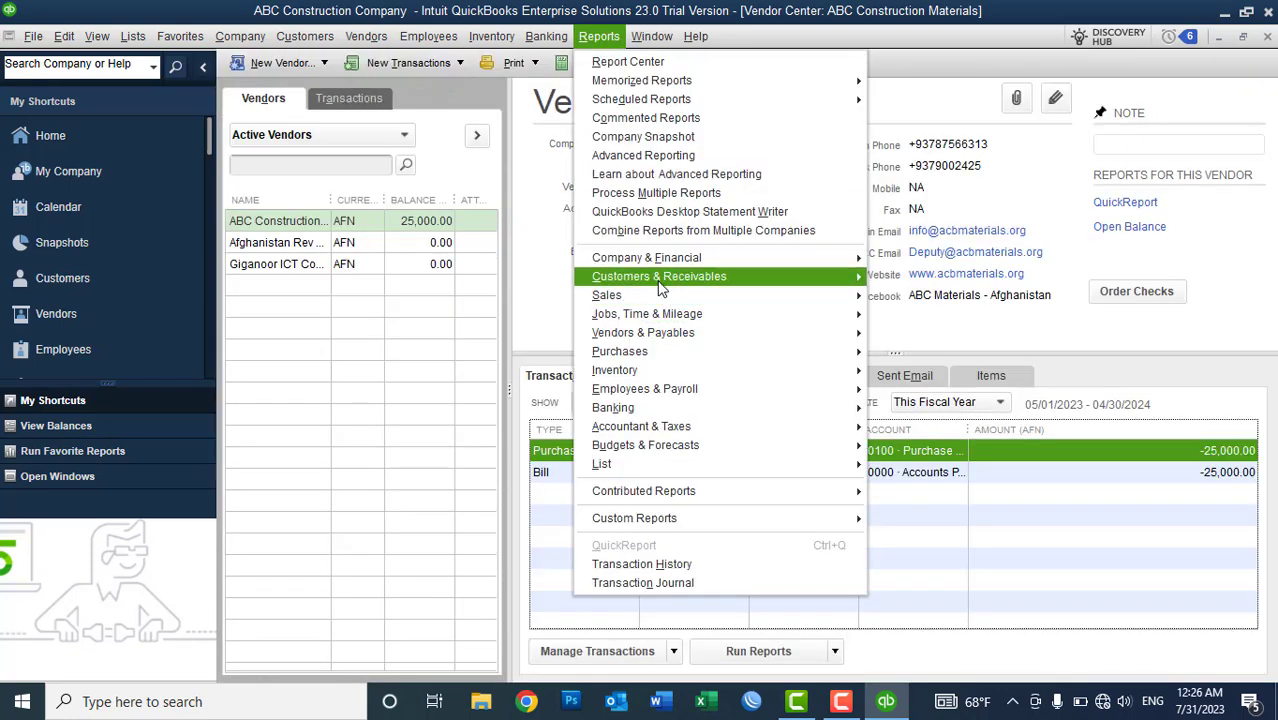
mouse_move(695, 337)
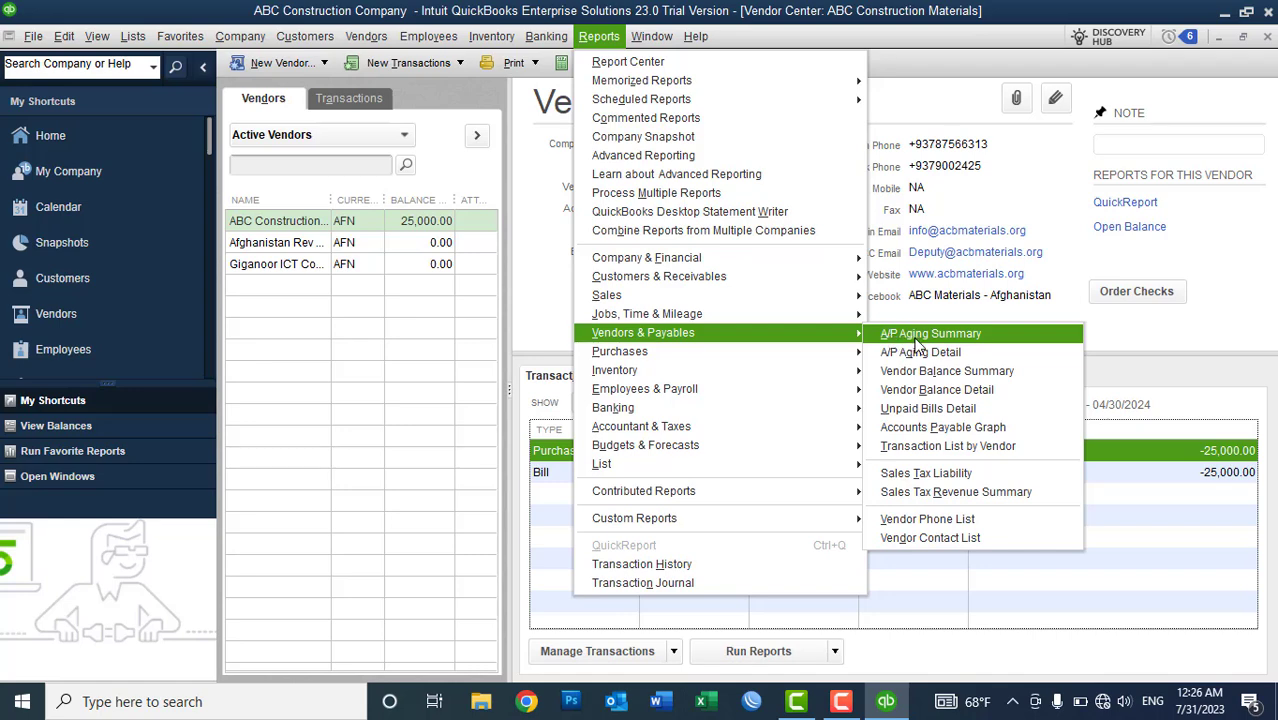
click(916, 338)
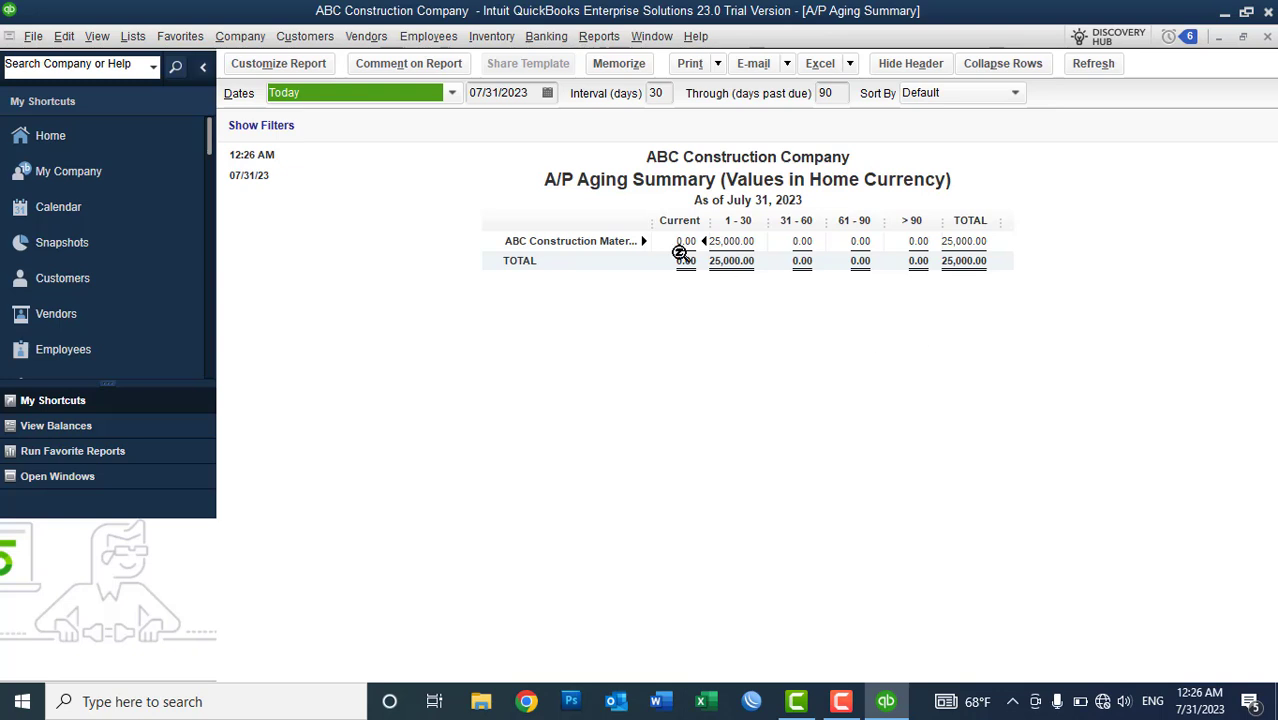
drag(655, 223, 668, 232)
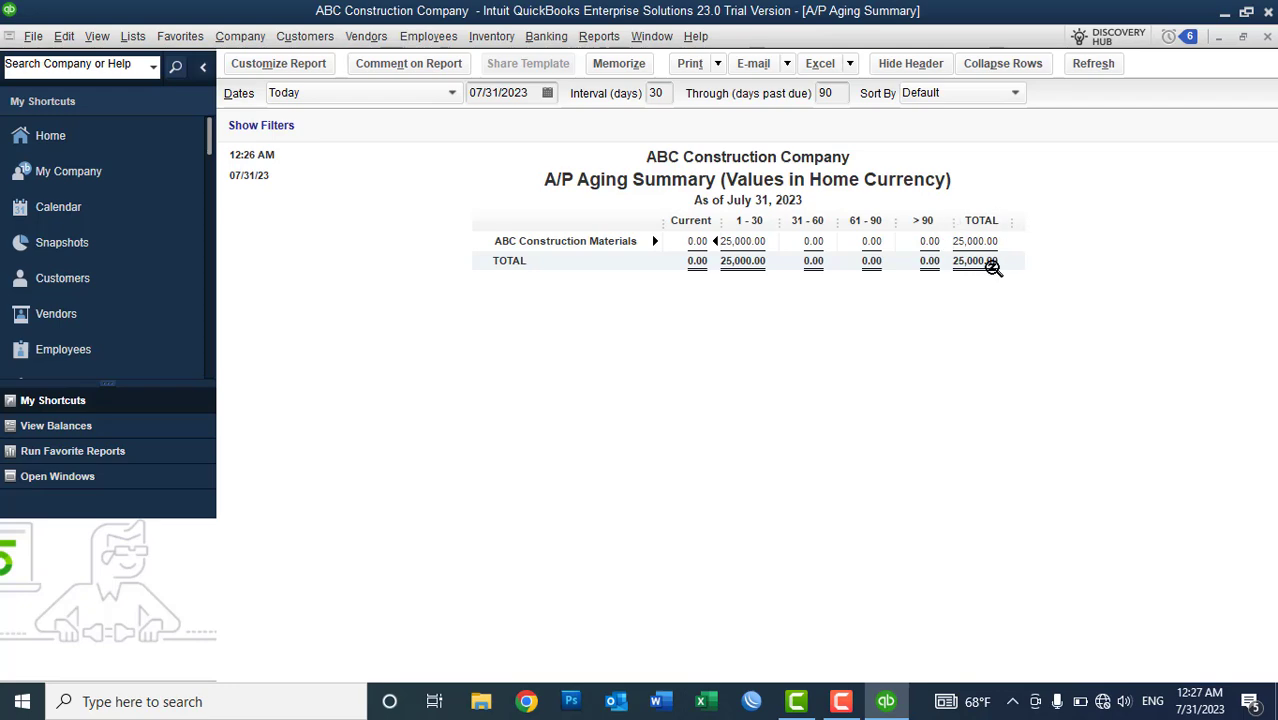
click(1268, 36)
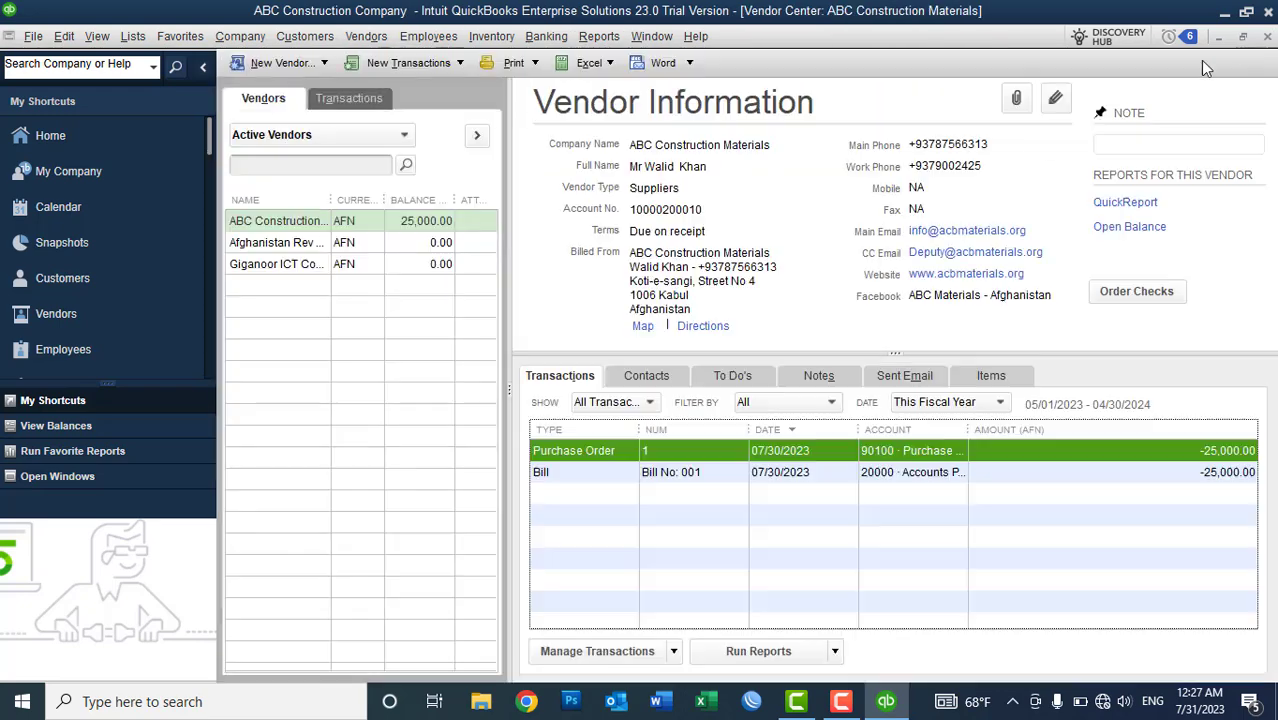
- Run the standard Balance Sheet for This Fiscal Year-to-date and scroll down to Accounts Payable
click(603, 38)
mouse_move(640, 262)
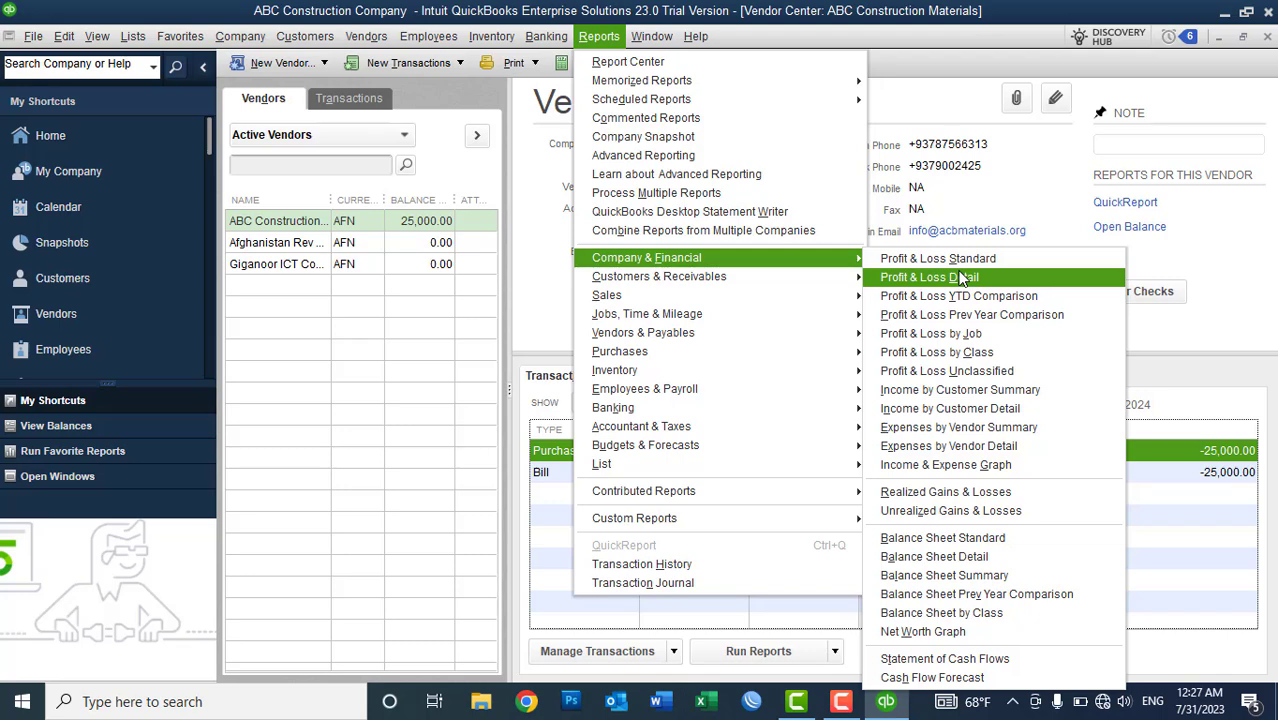
click(942, 538)
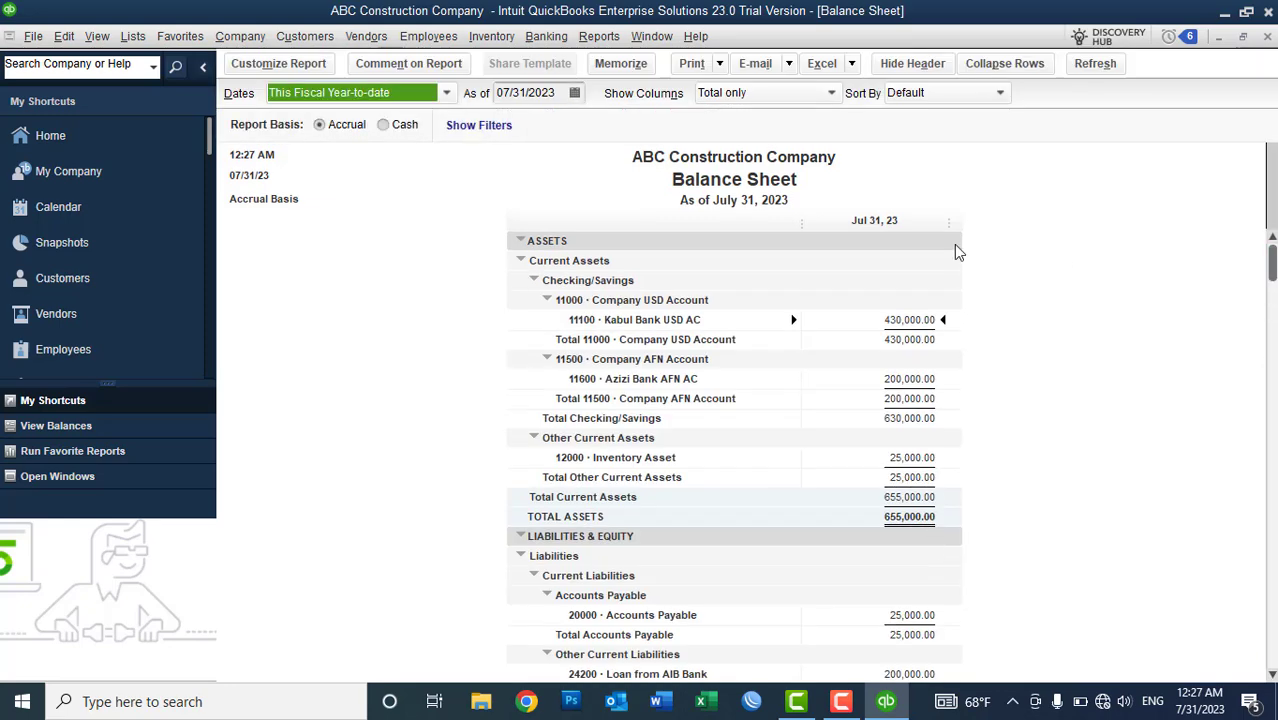
click(390, 96)
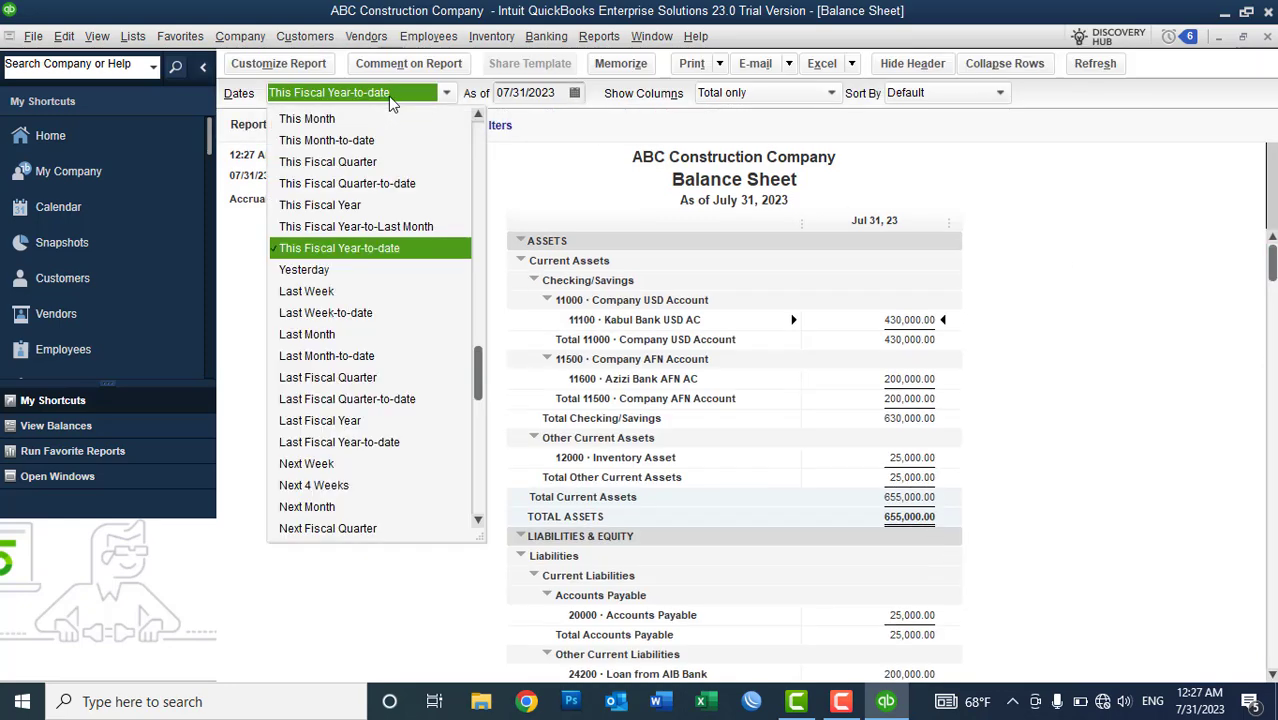
click(372, 258)
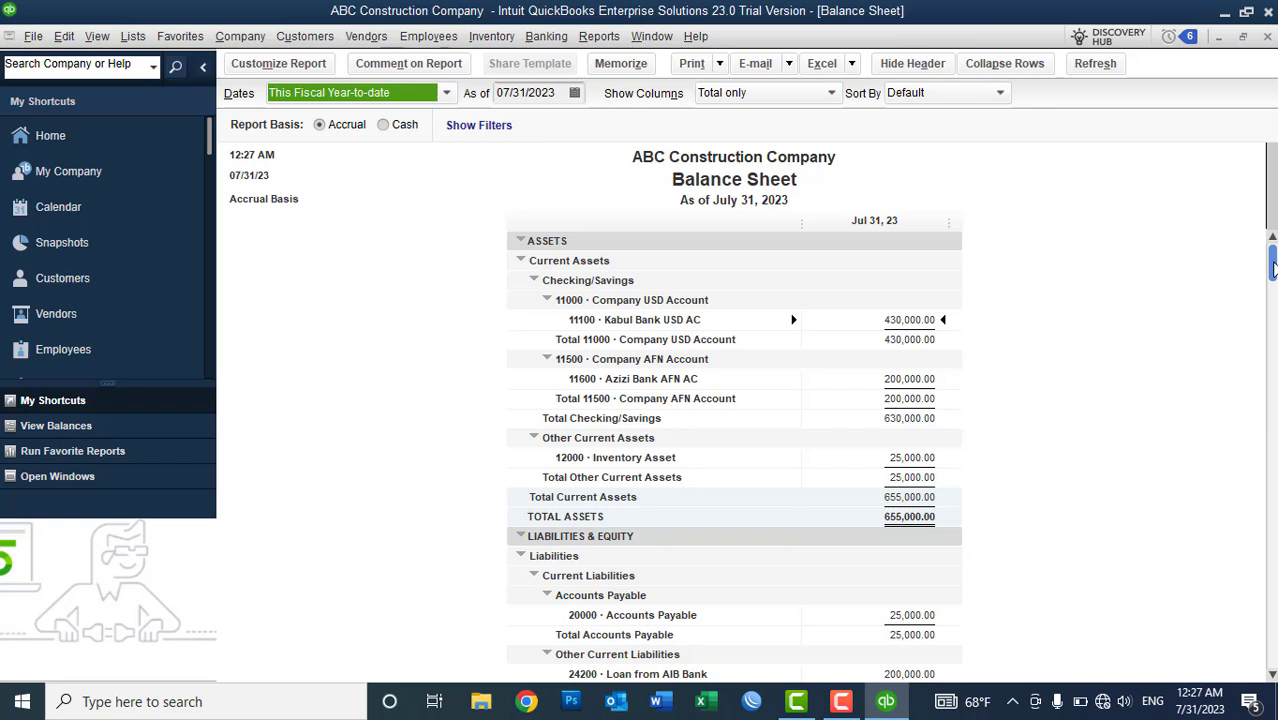
drag(1272, 264, 1272, 570)
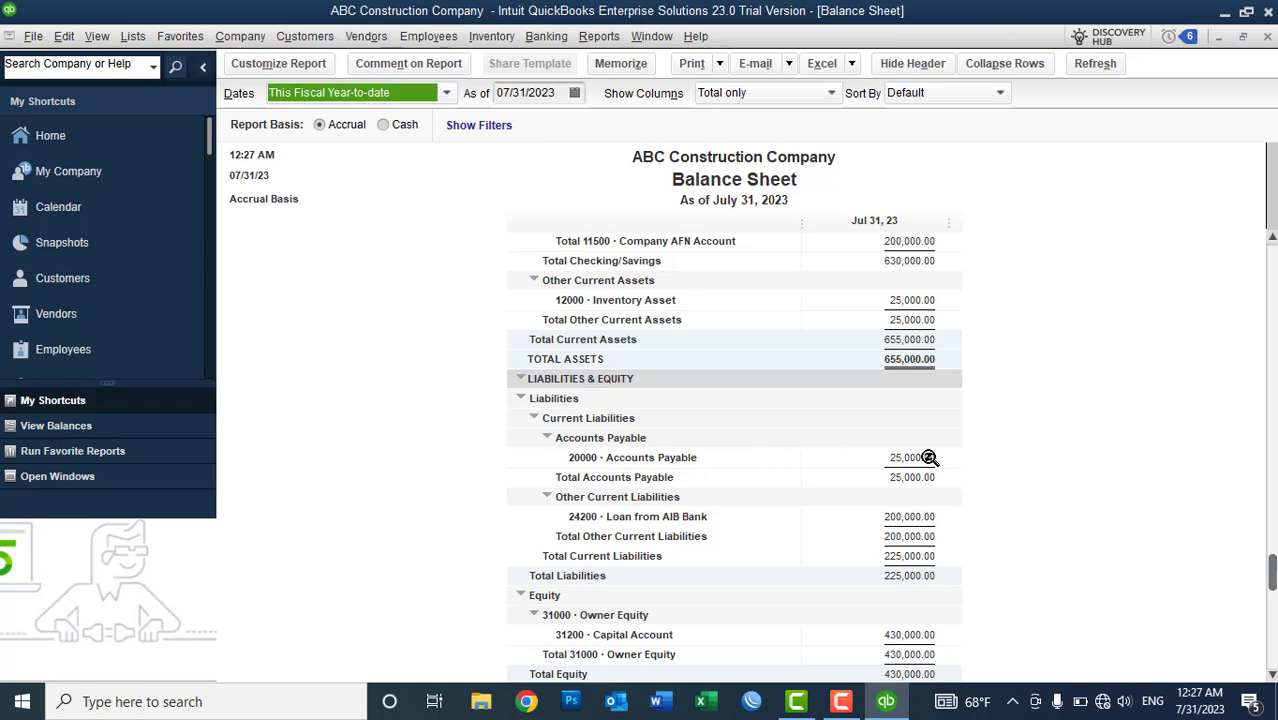
- Drill into the 25,000.00 Accounts Payable amount, widening the Num and Name columns to show the bill
double_click(929, 457)
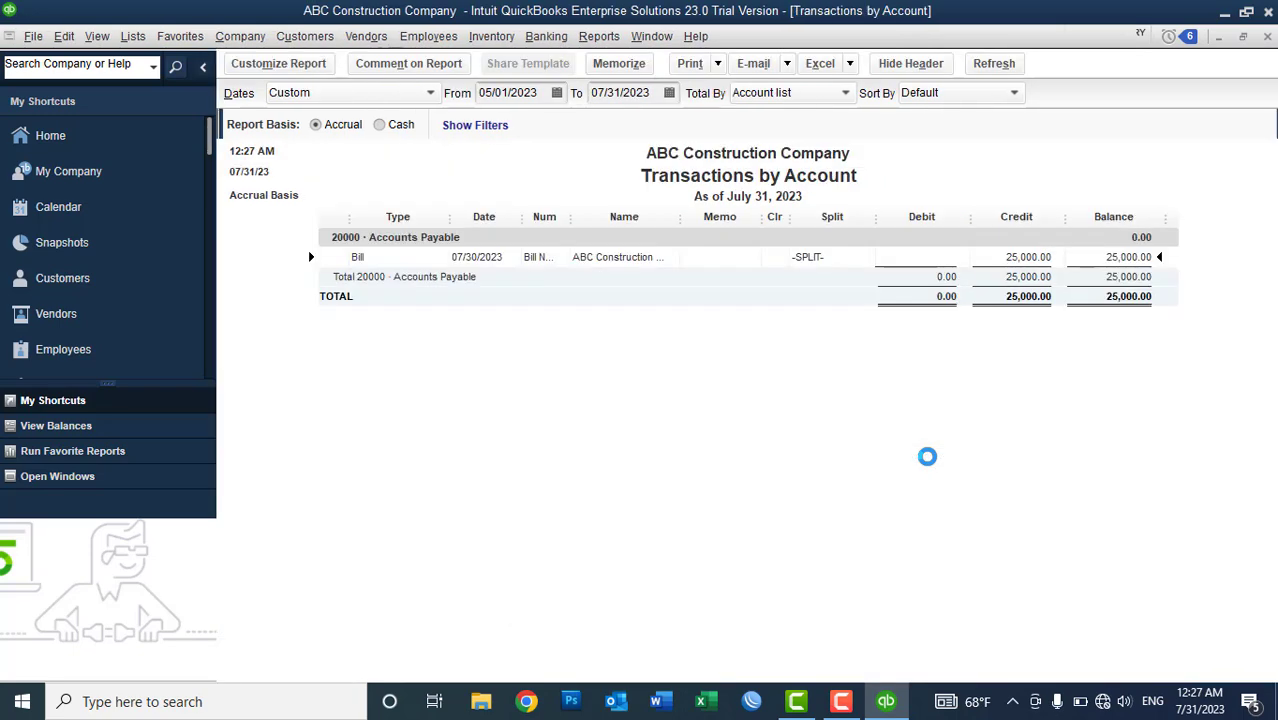
drag(571, 222, 637, 226)
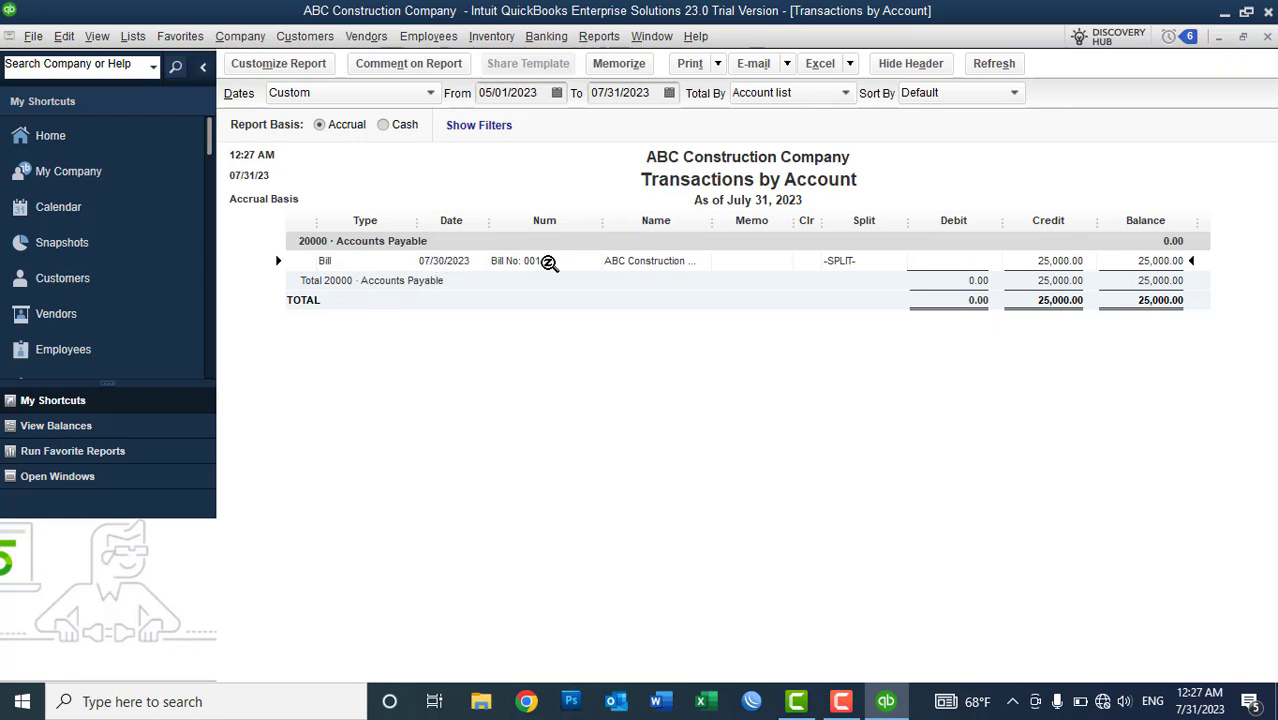
drag(724, 230, 768, 240)
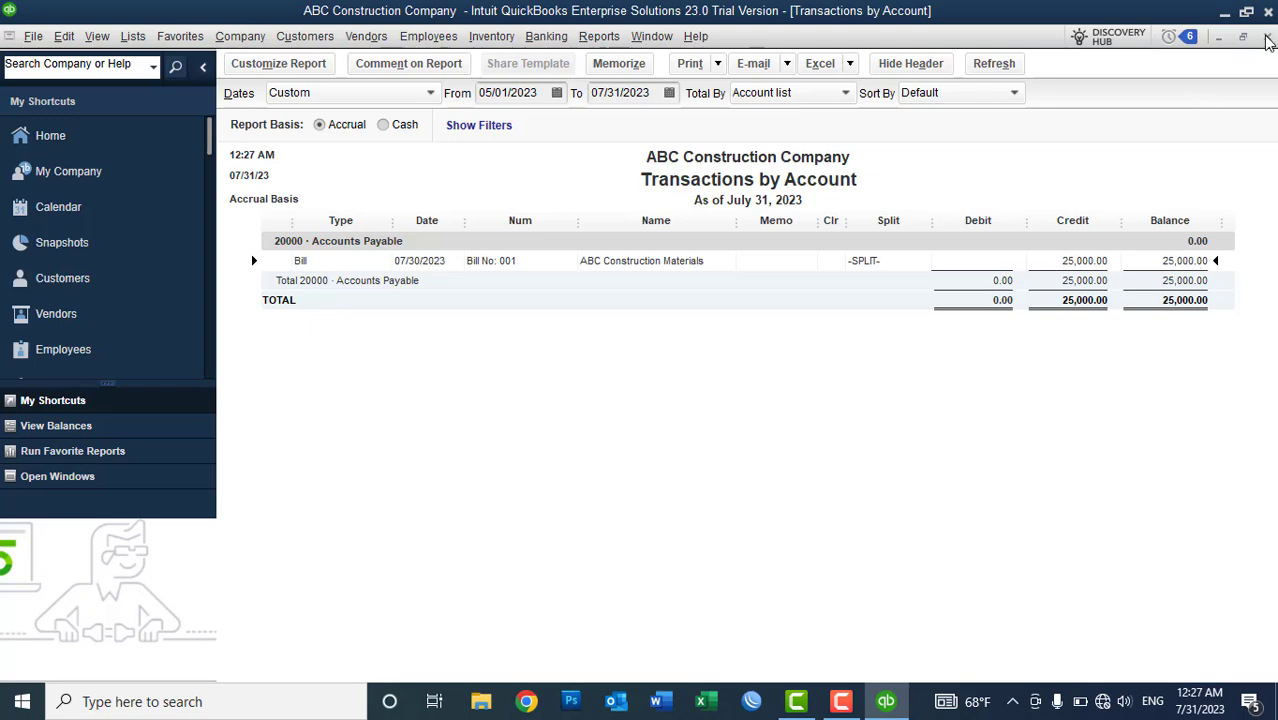
- Close the transactions report, the Balance Sheet and the vendor details to return Home
click(1266, 40)
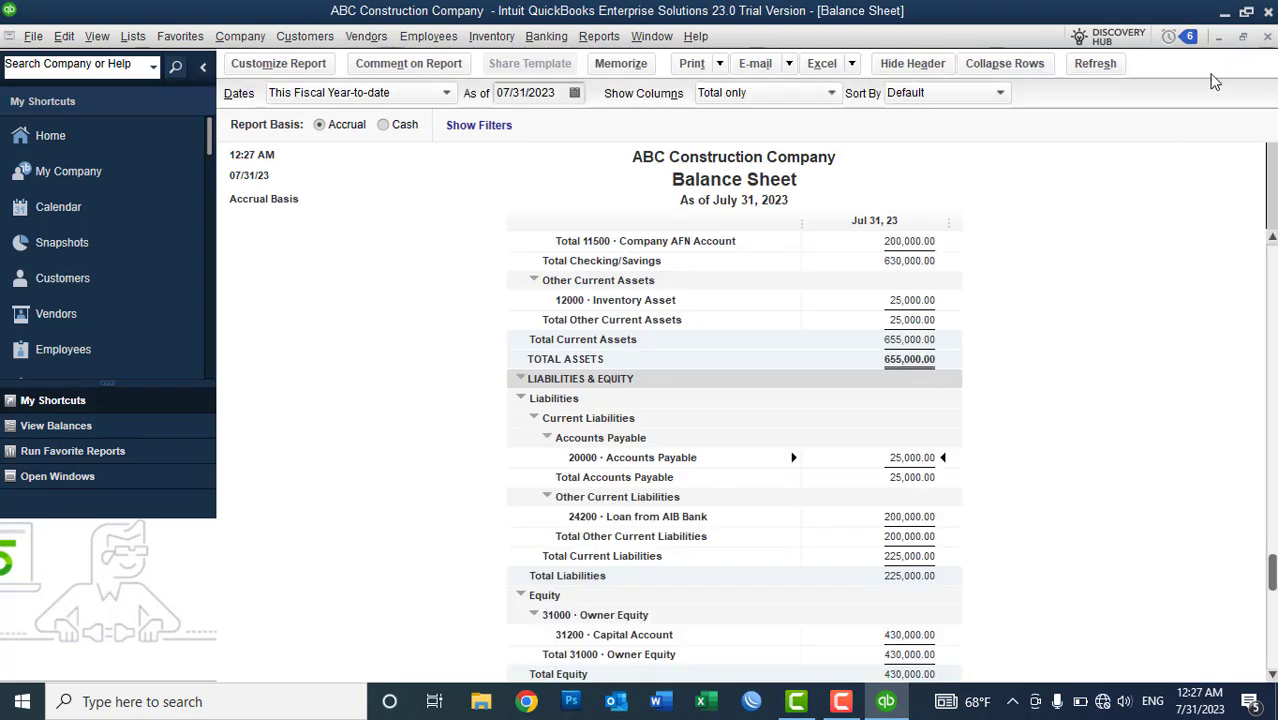
click(1266, 40)
click(1265, 40)
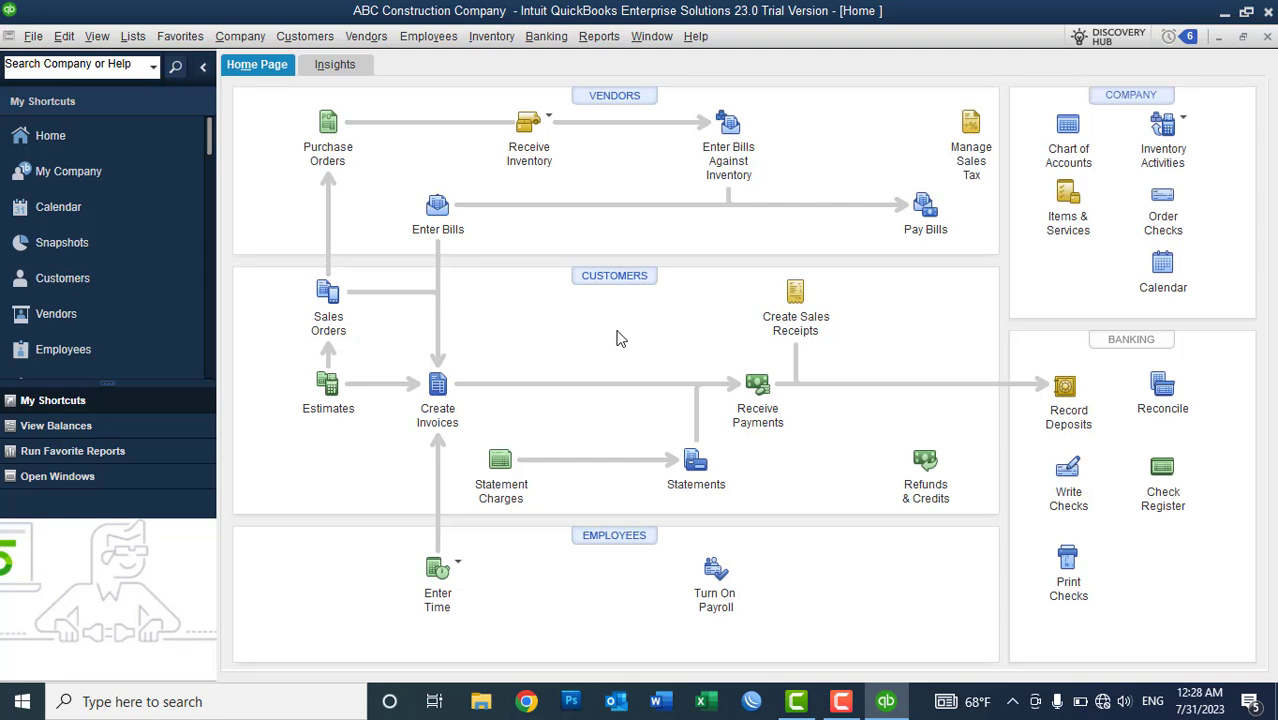
click(491, 37)
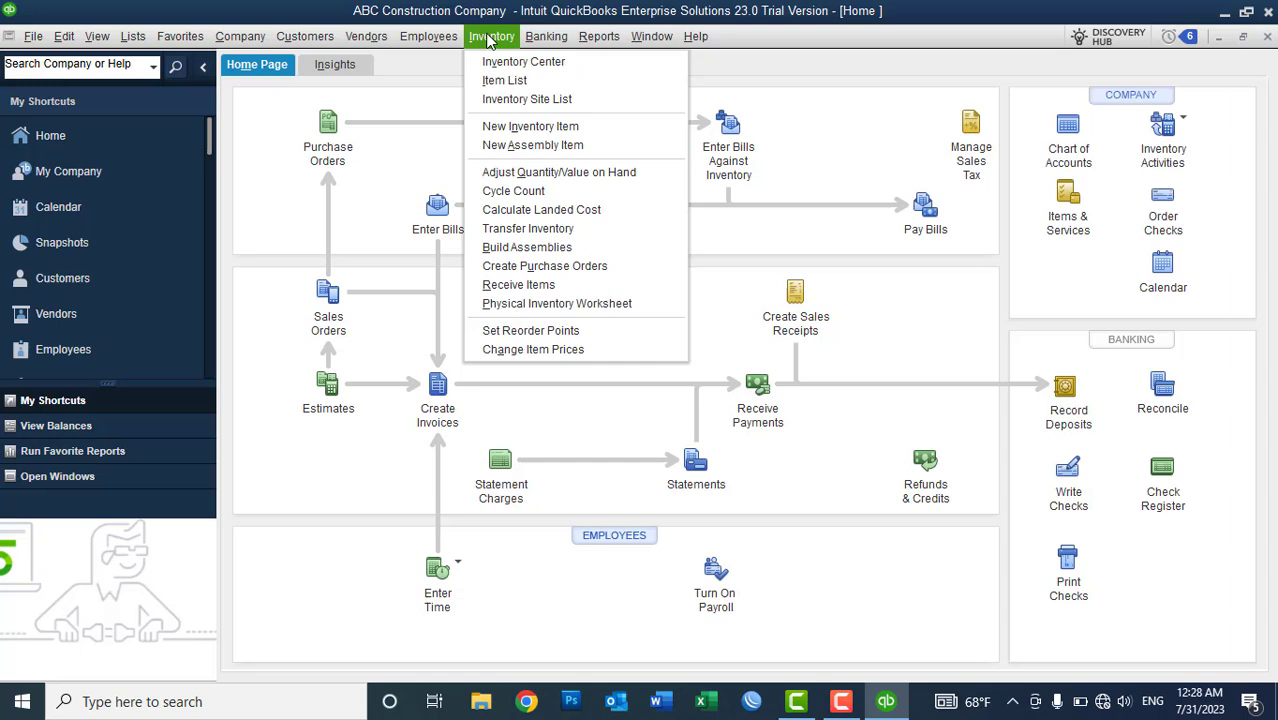
click(565, 304)
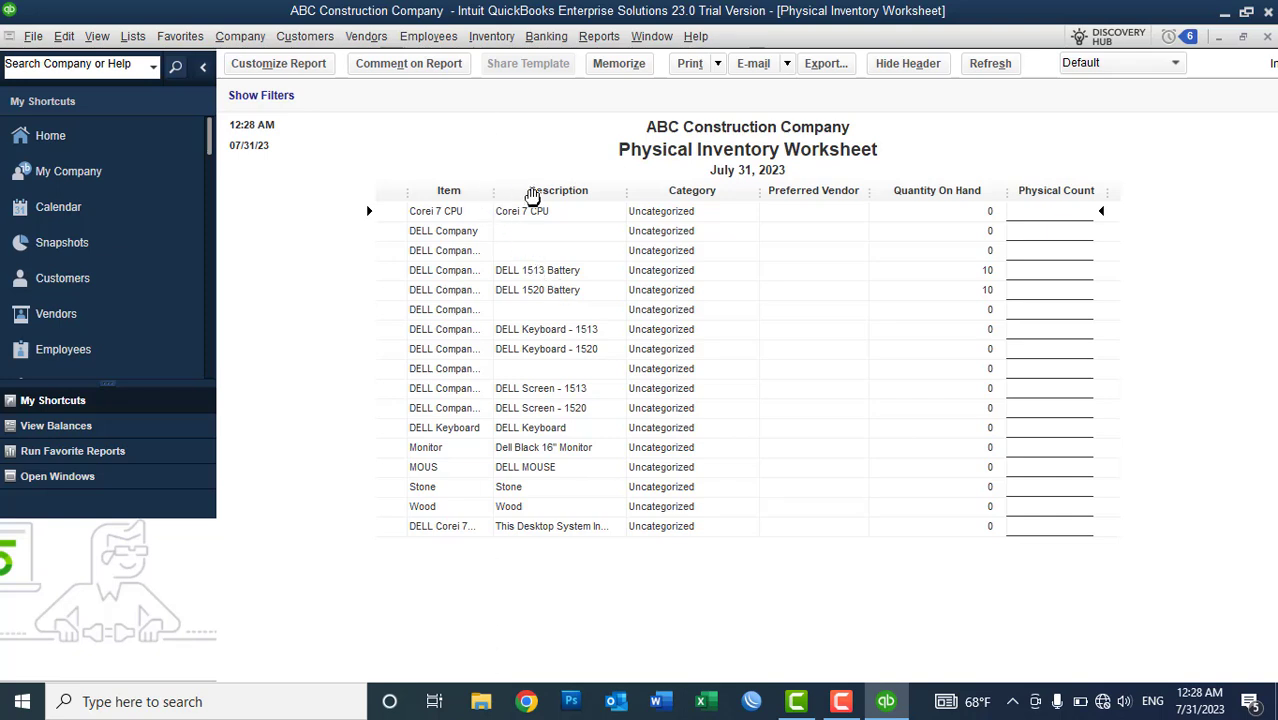
drag(532, 195, 572, 193)
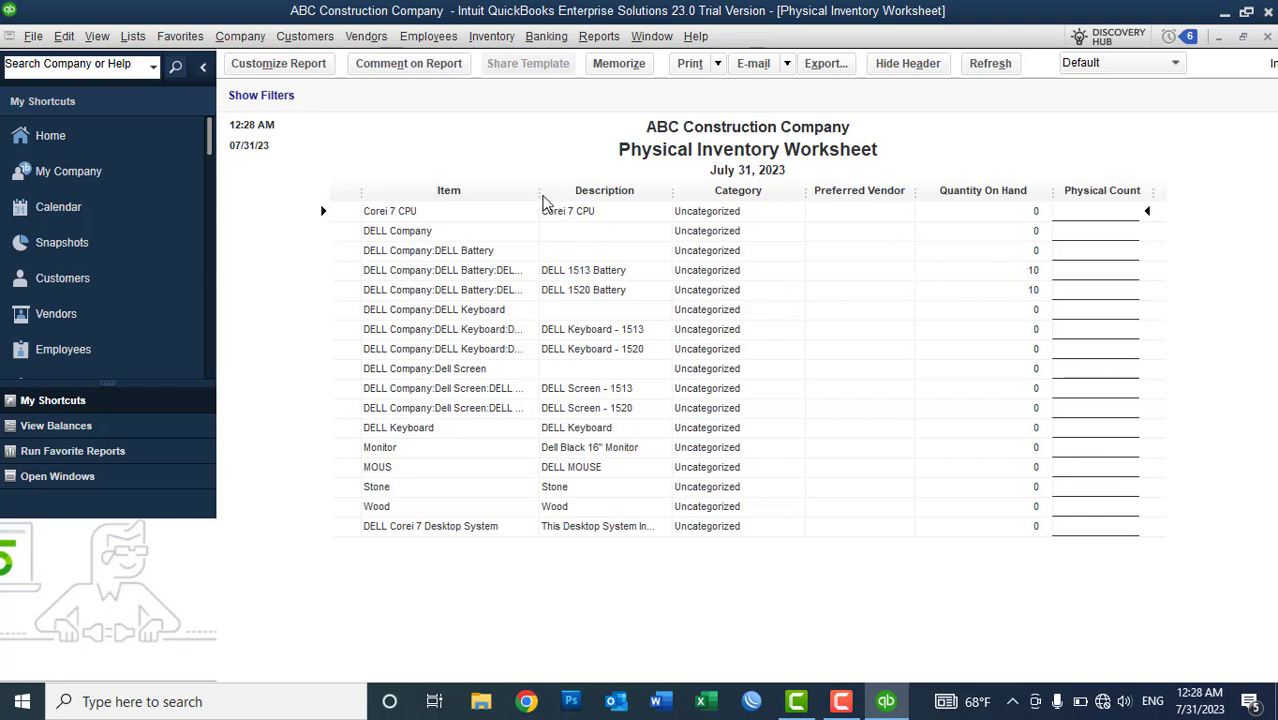
drag(542, 196, 573, 206)
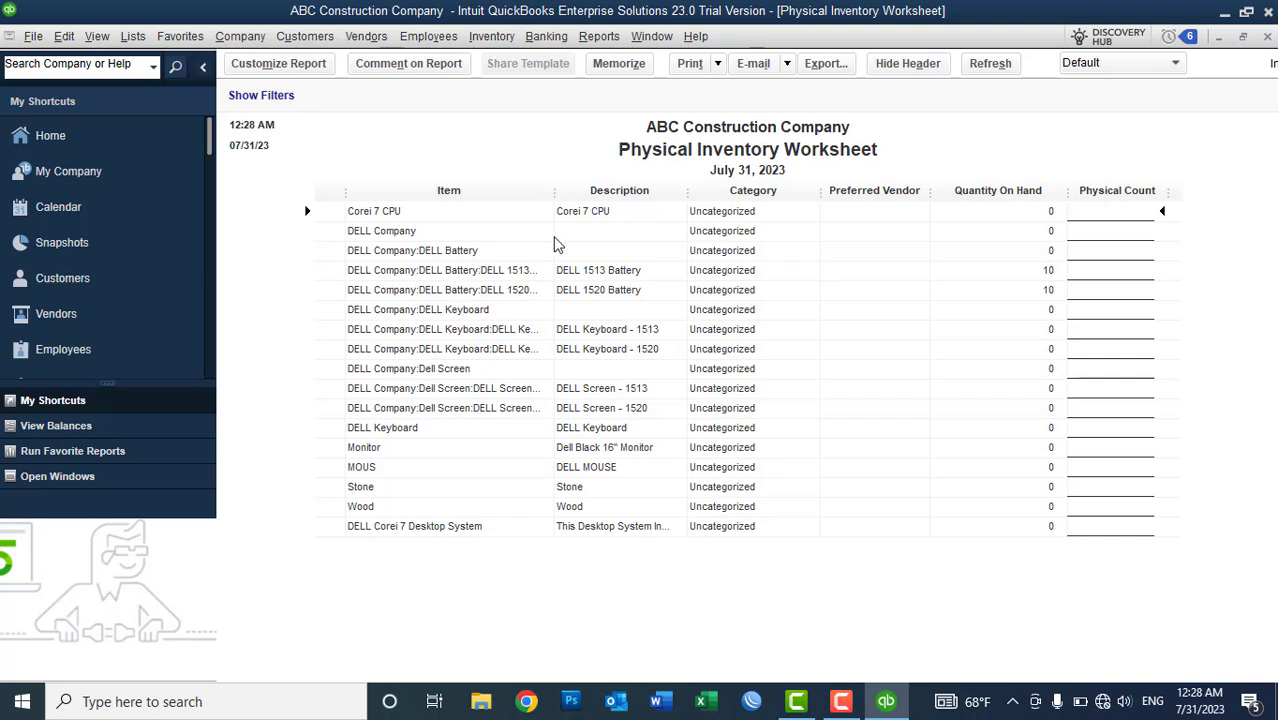
drag(558, 200, 580, 205)
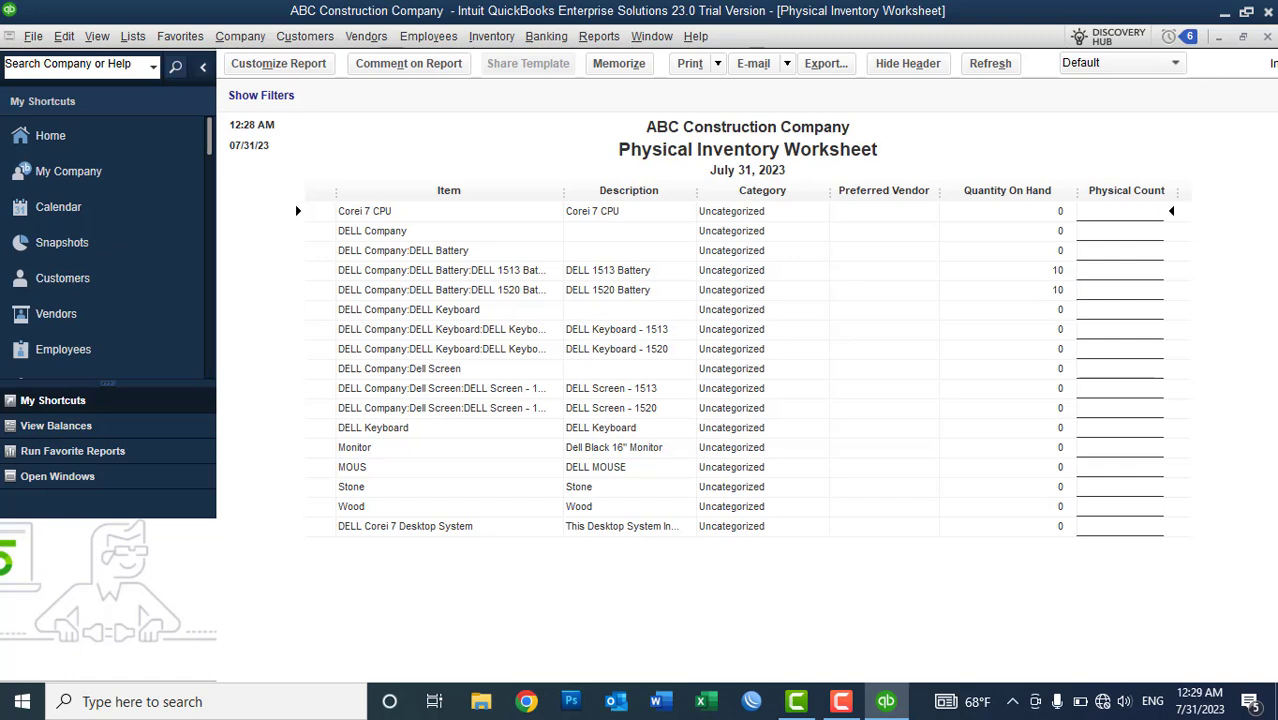
click(1268, 37)
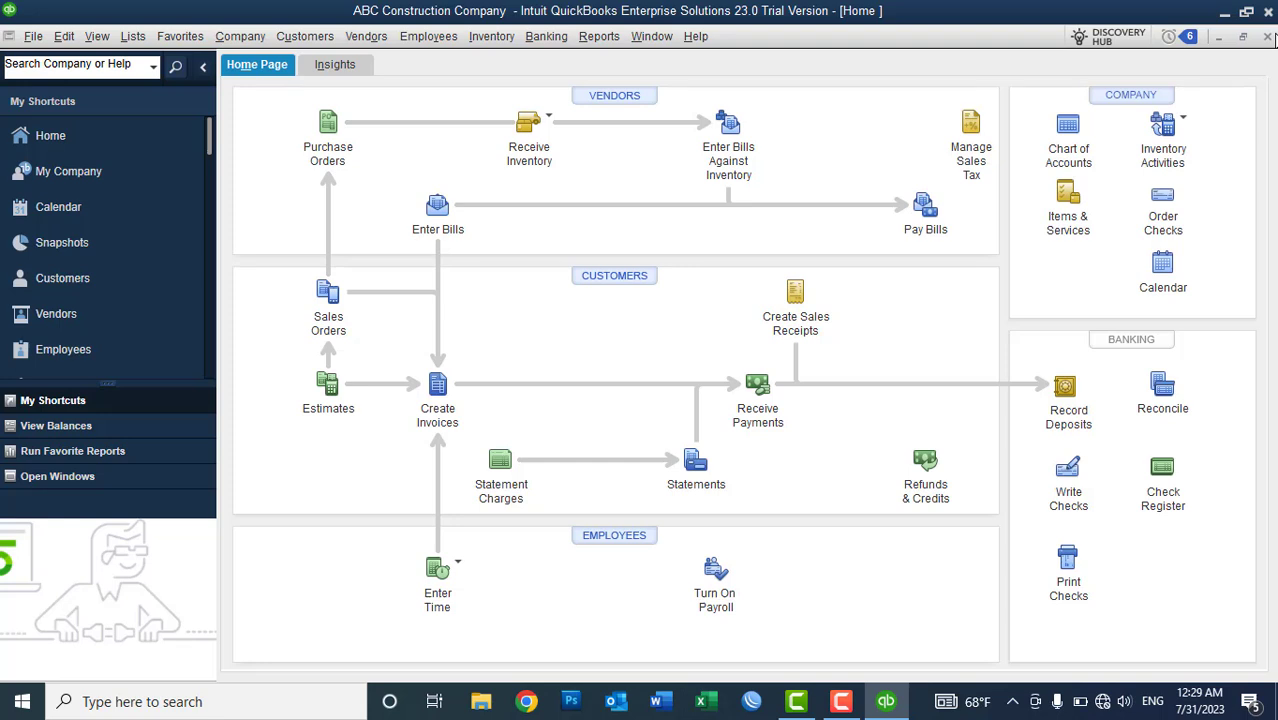
- Open the Quantity on Hand by Site report and widen its item column so full DELL battery names show
click(599, 36)
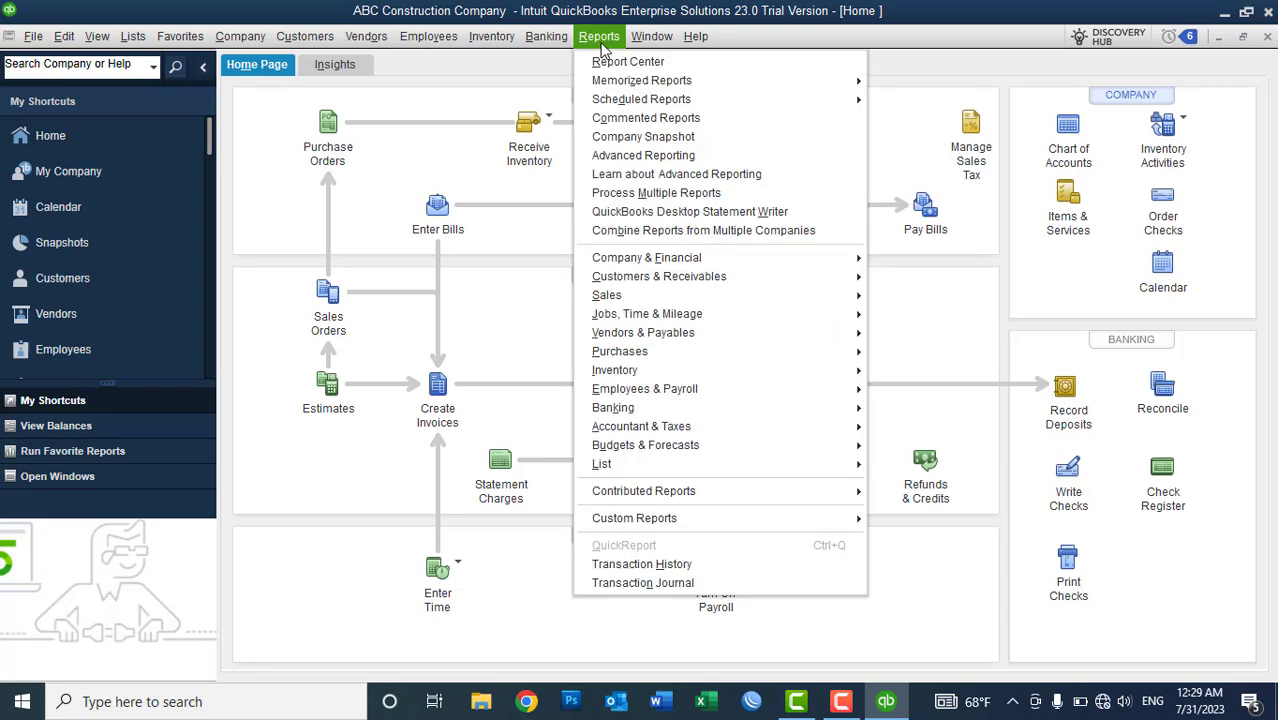
mouse_move(652, 378)
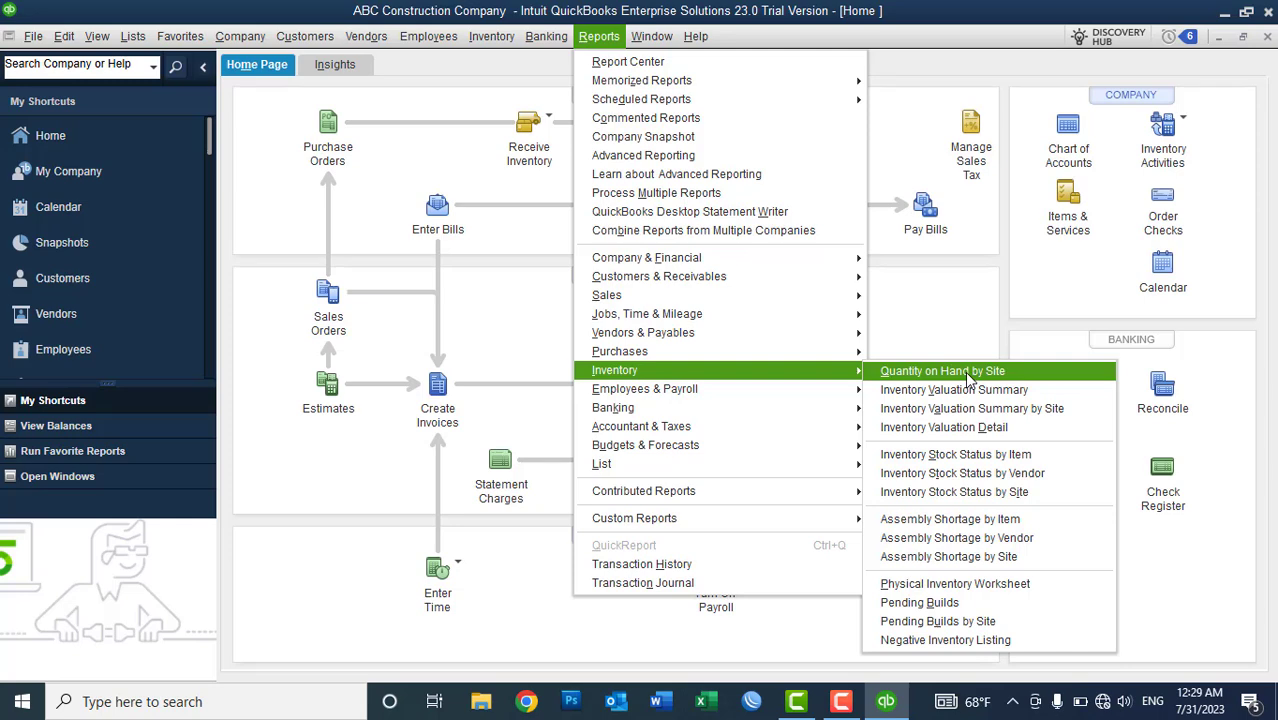
click(966, 374)
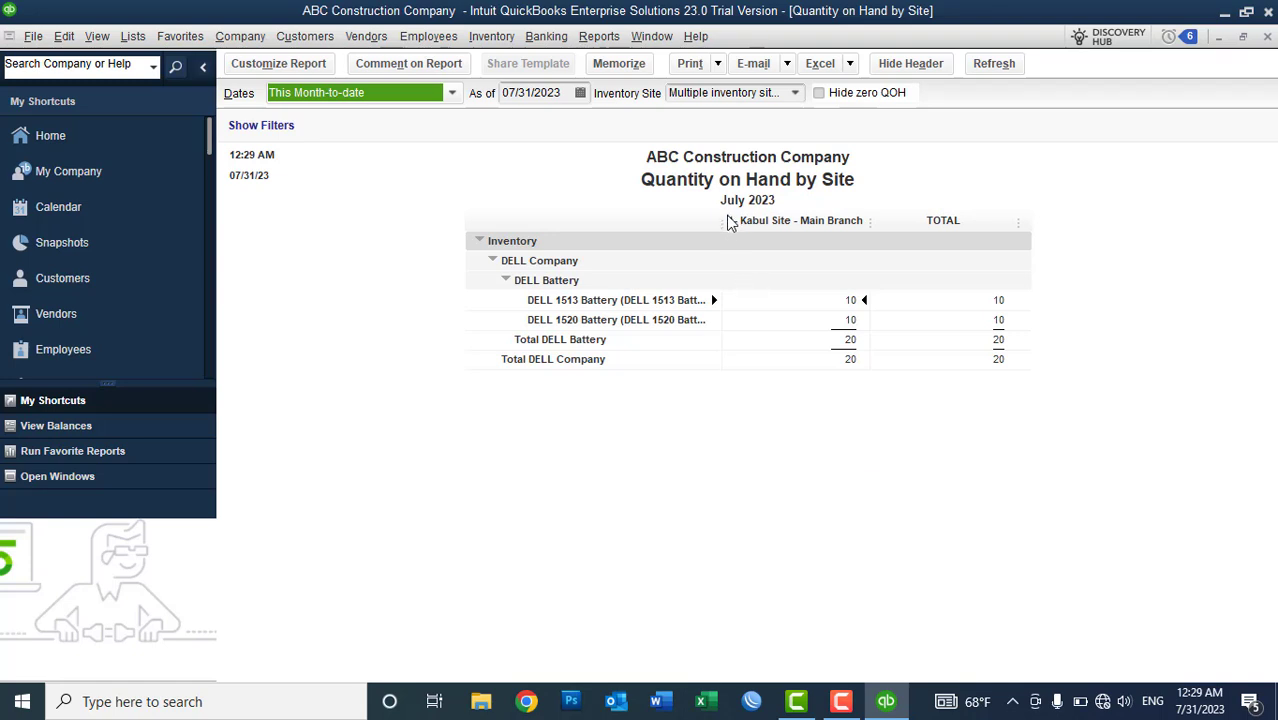
drag(724, 221, 767, 230)
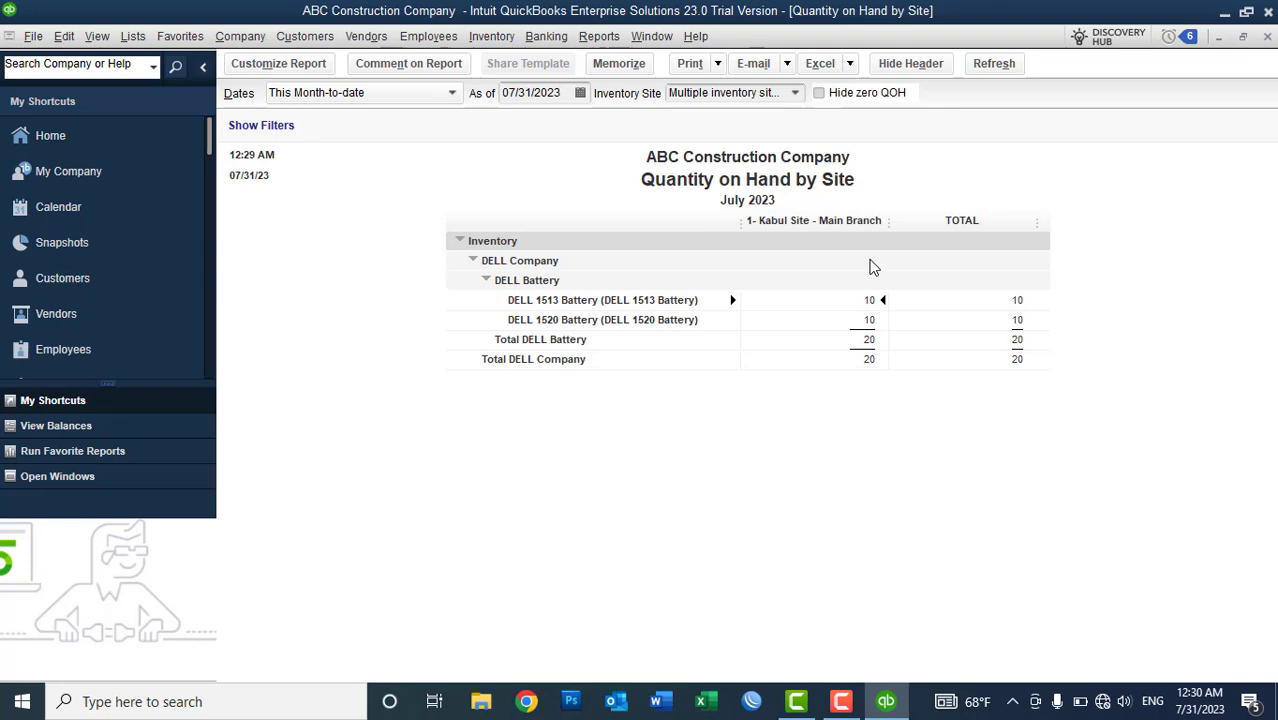
- Close the Quantity on Hand by Site report, then open and close the Enter Bills form
click(1267, 37)
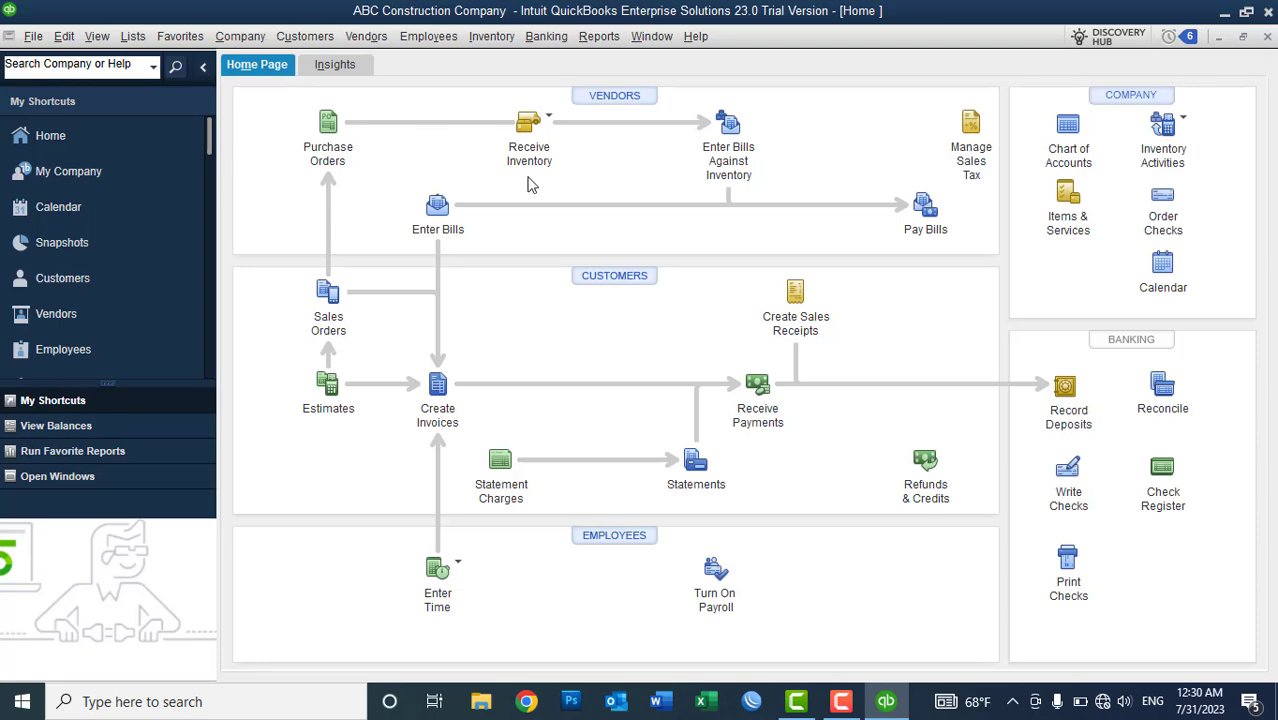
click(550, 128)
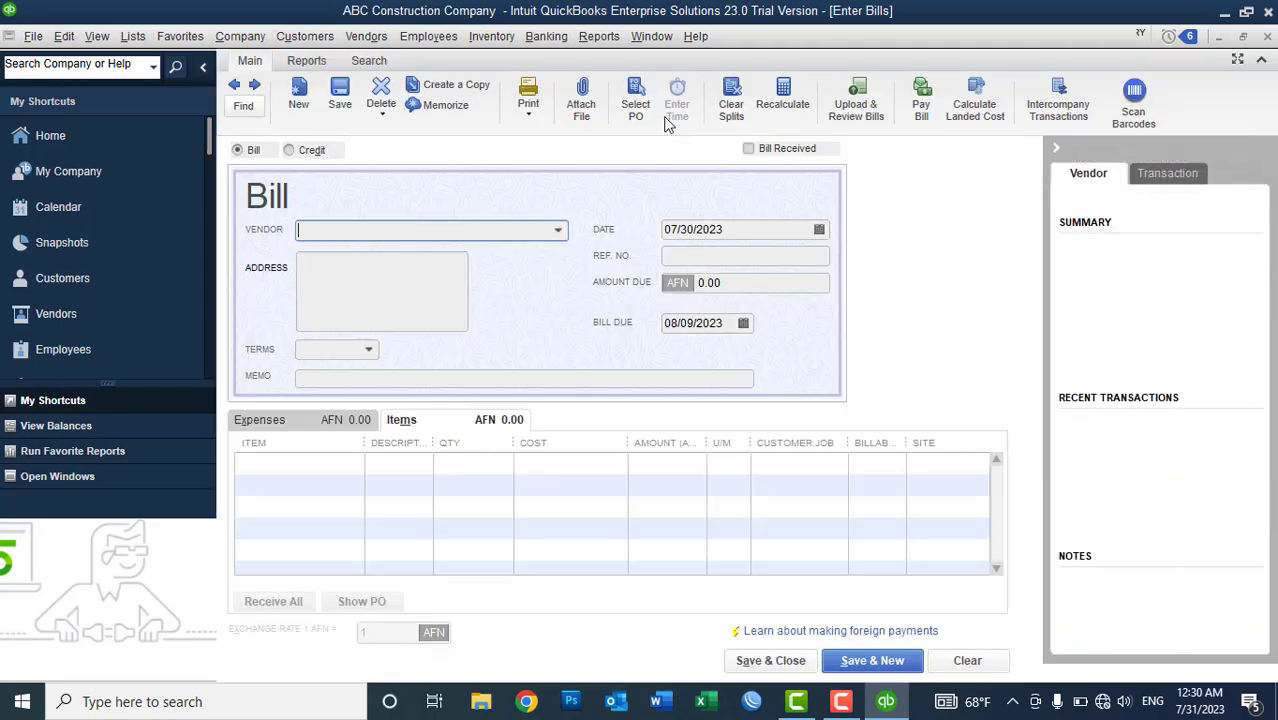
click(1267, 37)
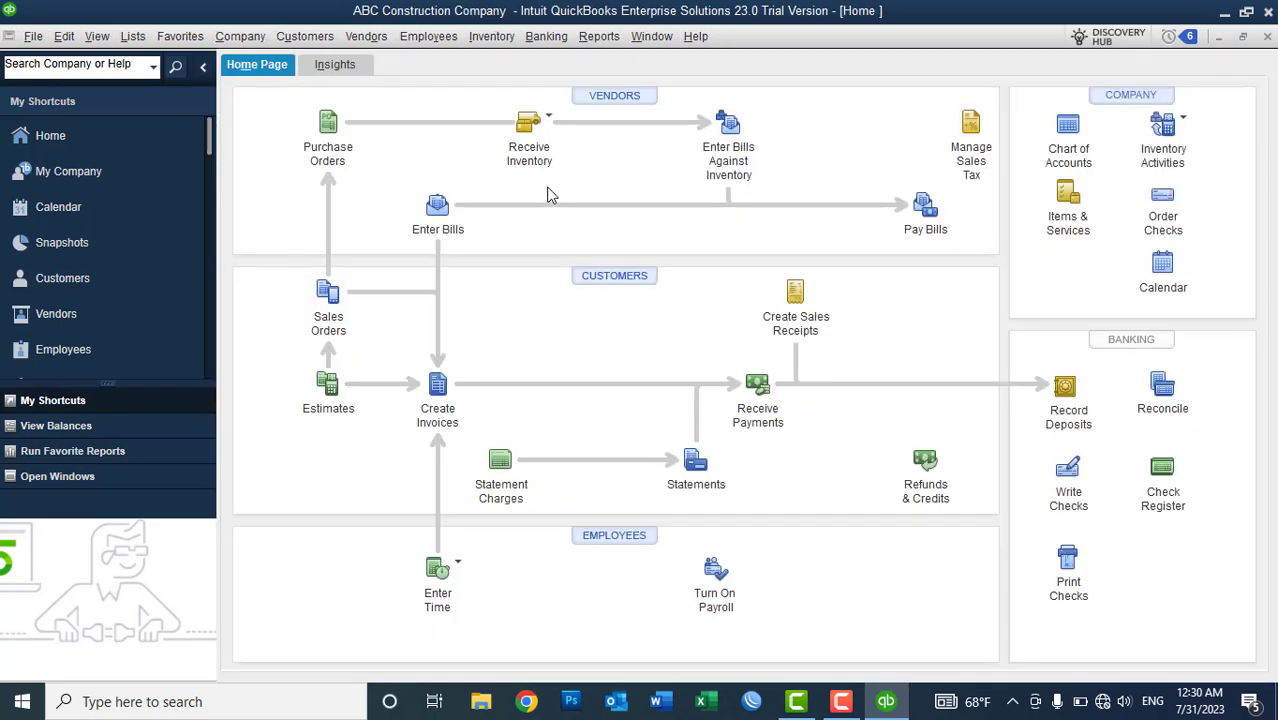
- Open and dismiss the Receive Inventory options and the Vendors menu without choosing anything
click(548, 134)
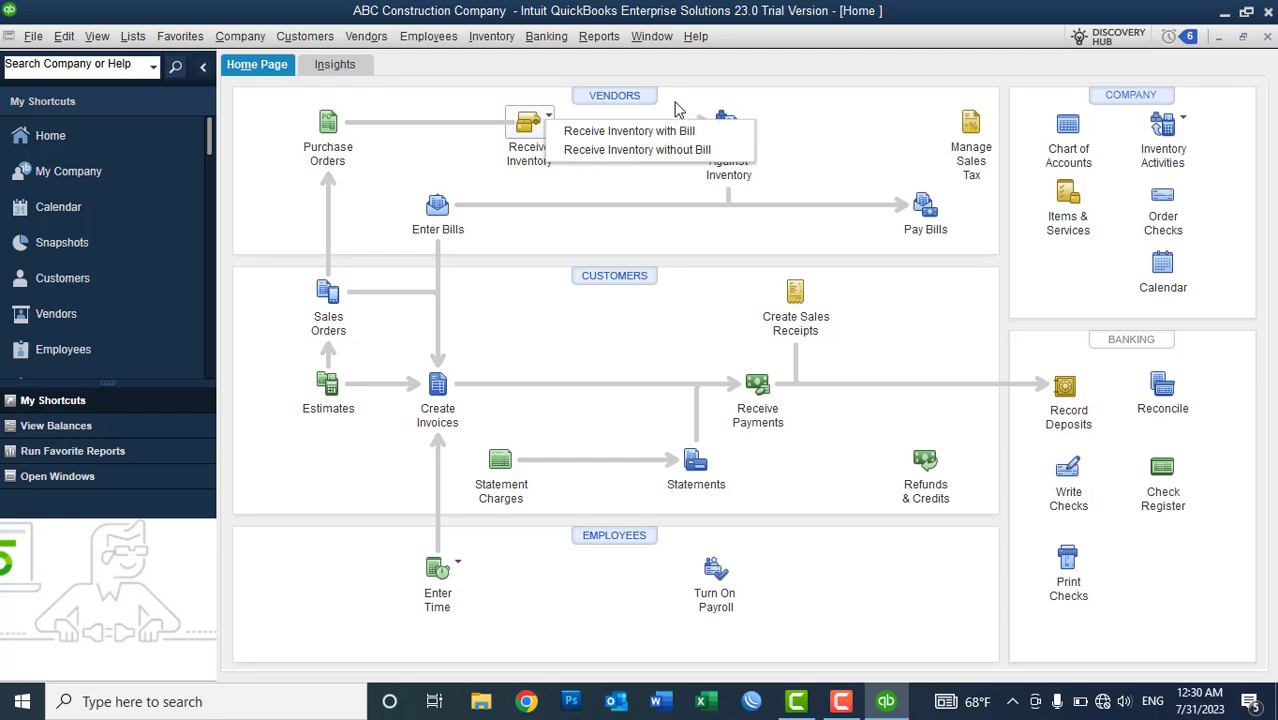
click(679, 110)
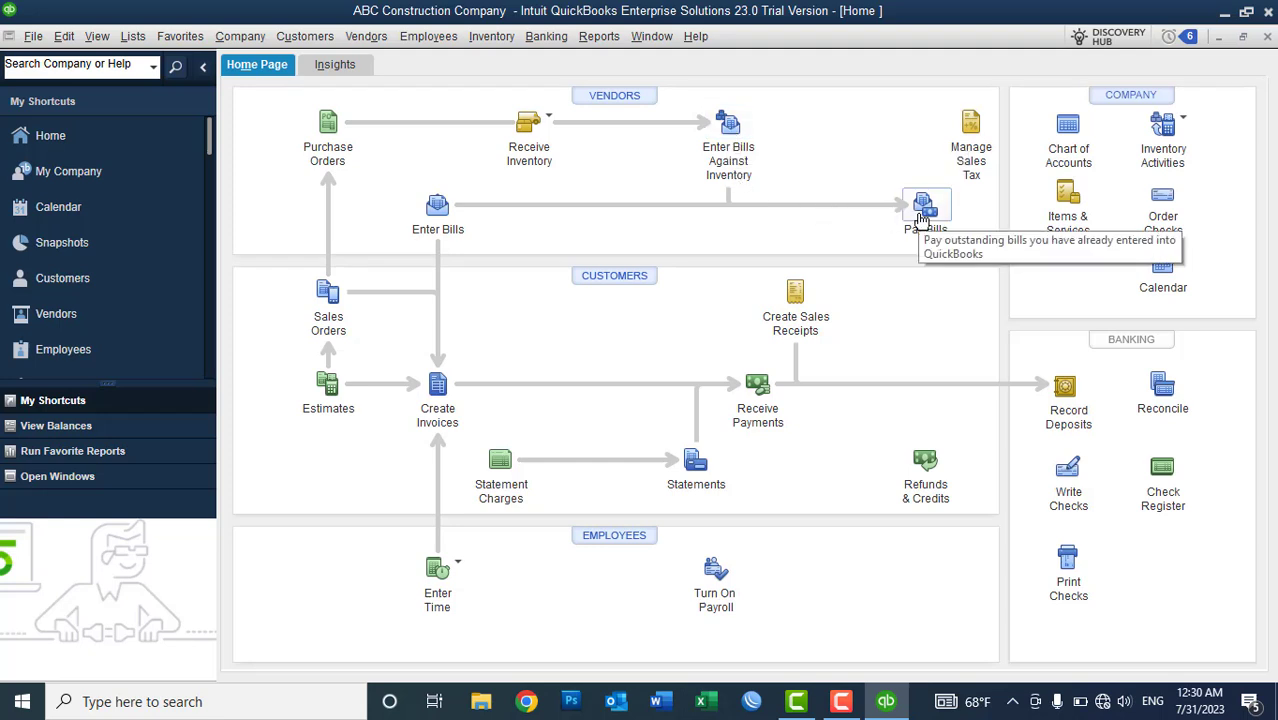
click(375, 46)
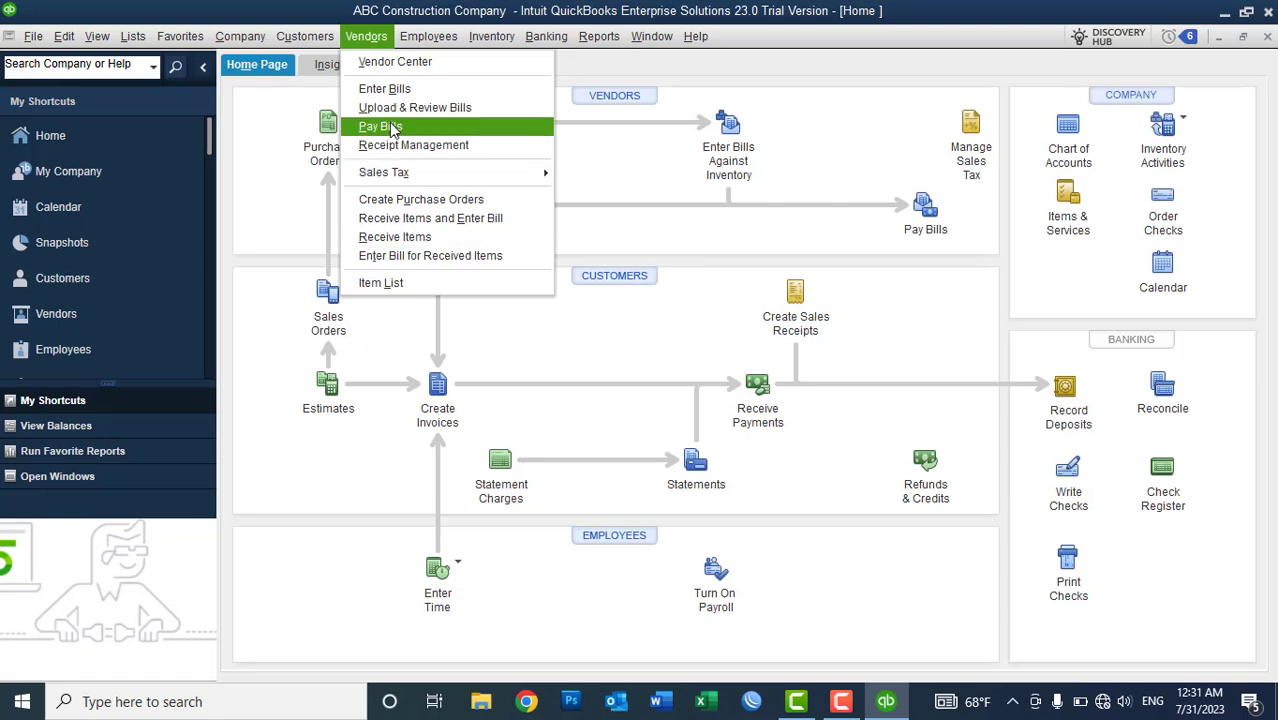
click(285, 116)
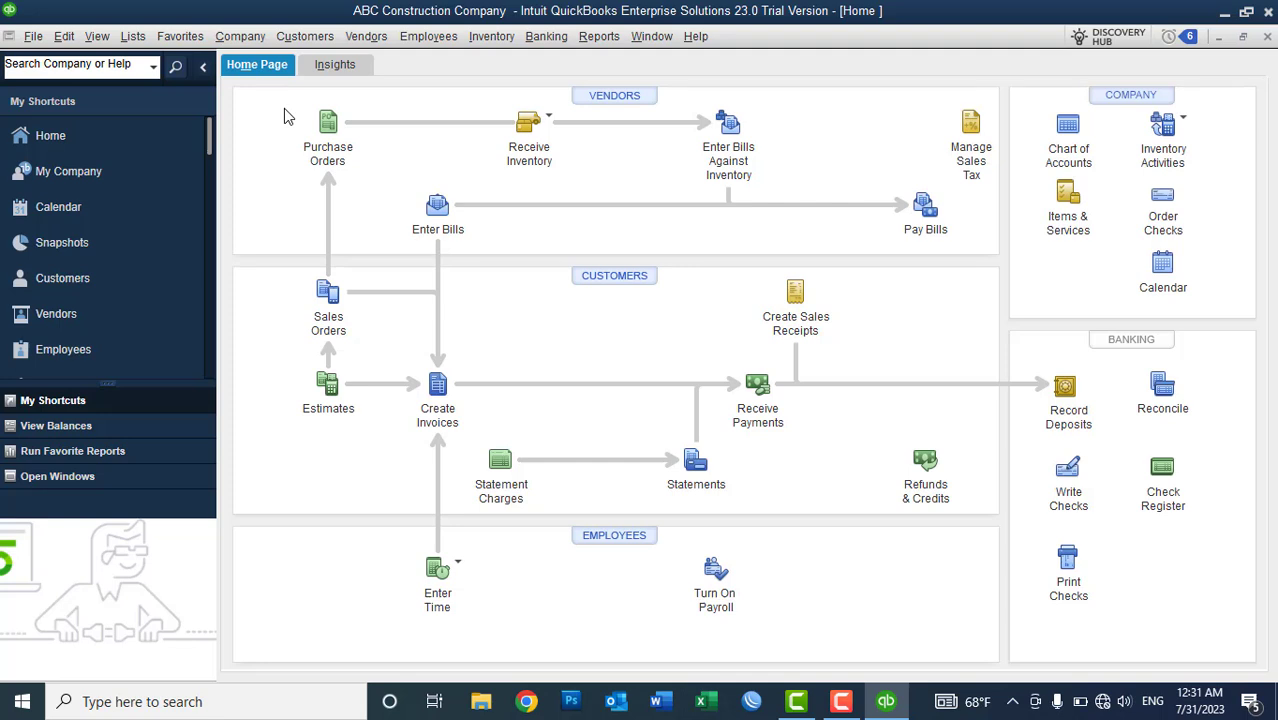
click(108, 257)
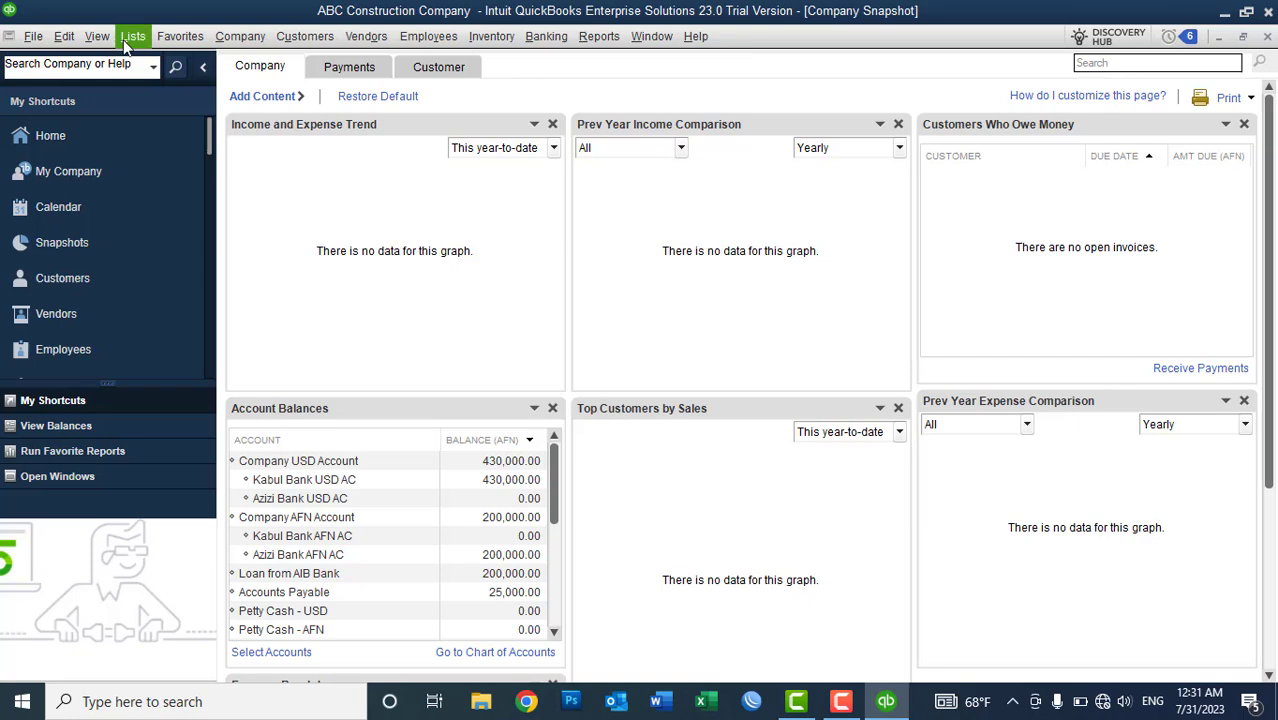
click(129, 38)
mouse_move(608, 40)
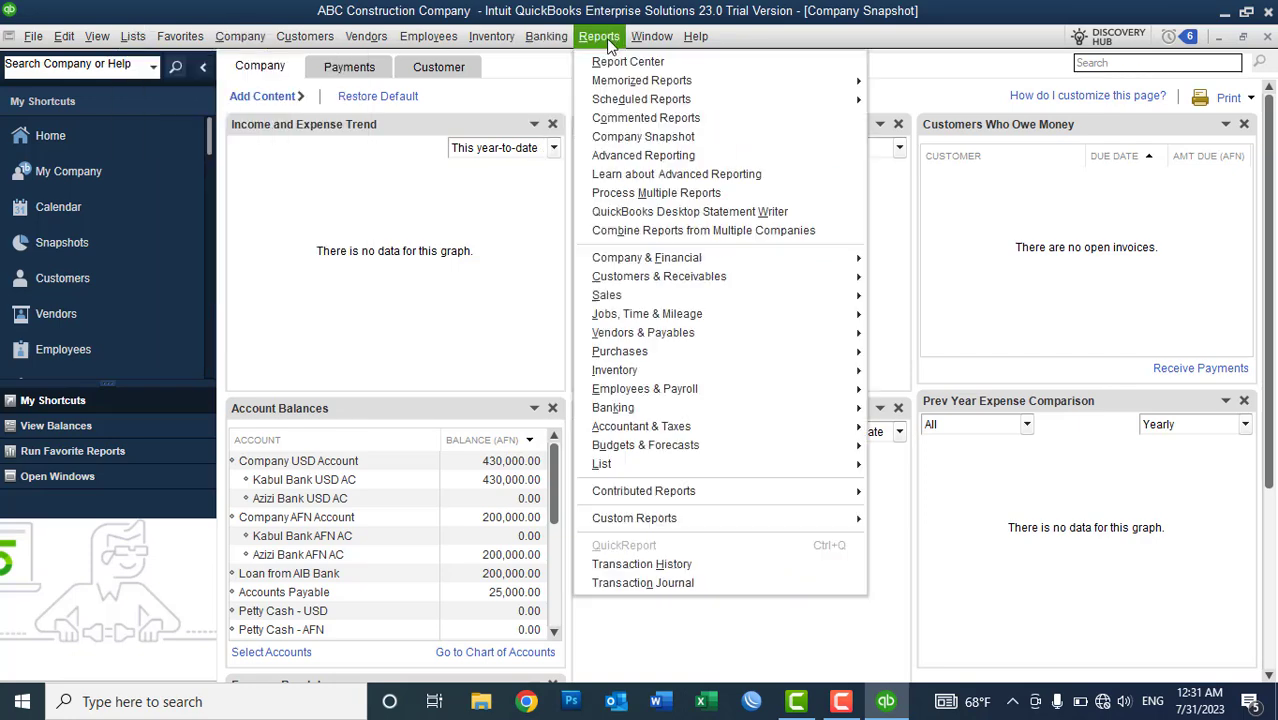
mouse_move(668, 263)
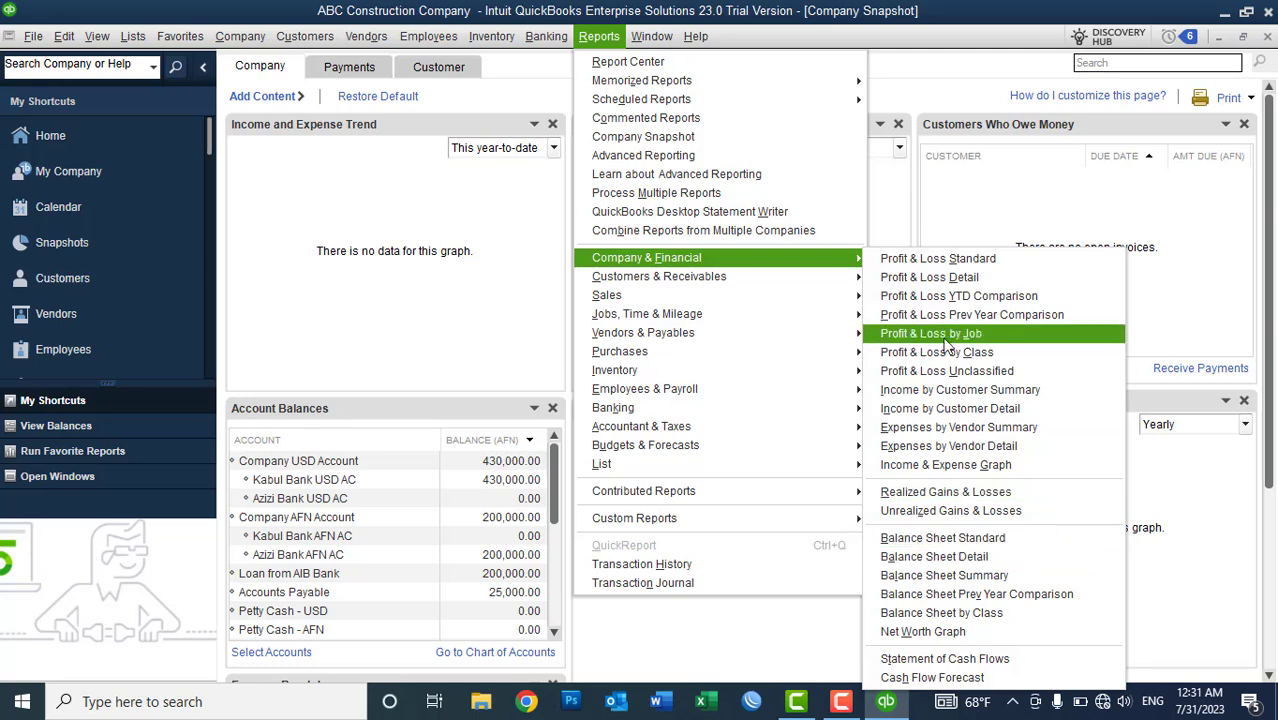
click(314, 240)
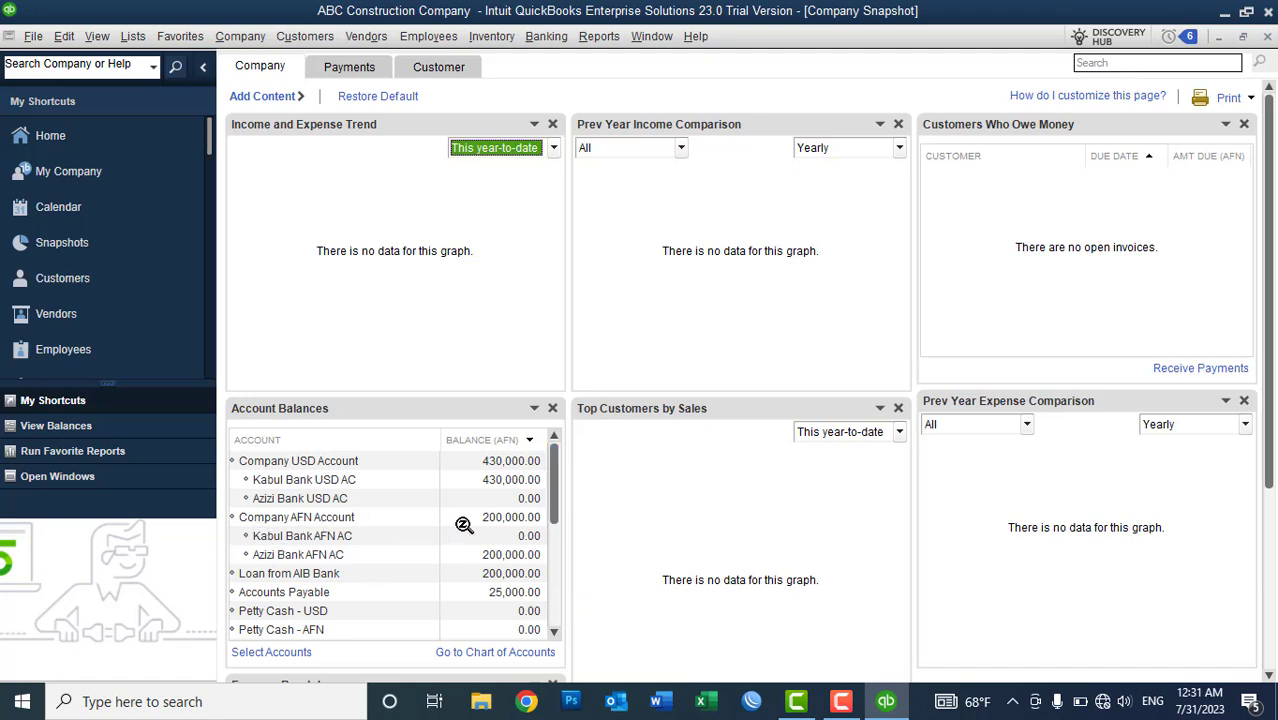
click(294, 556)
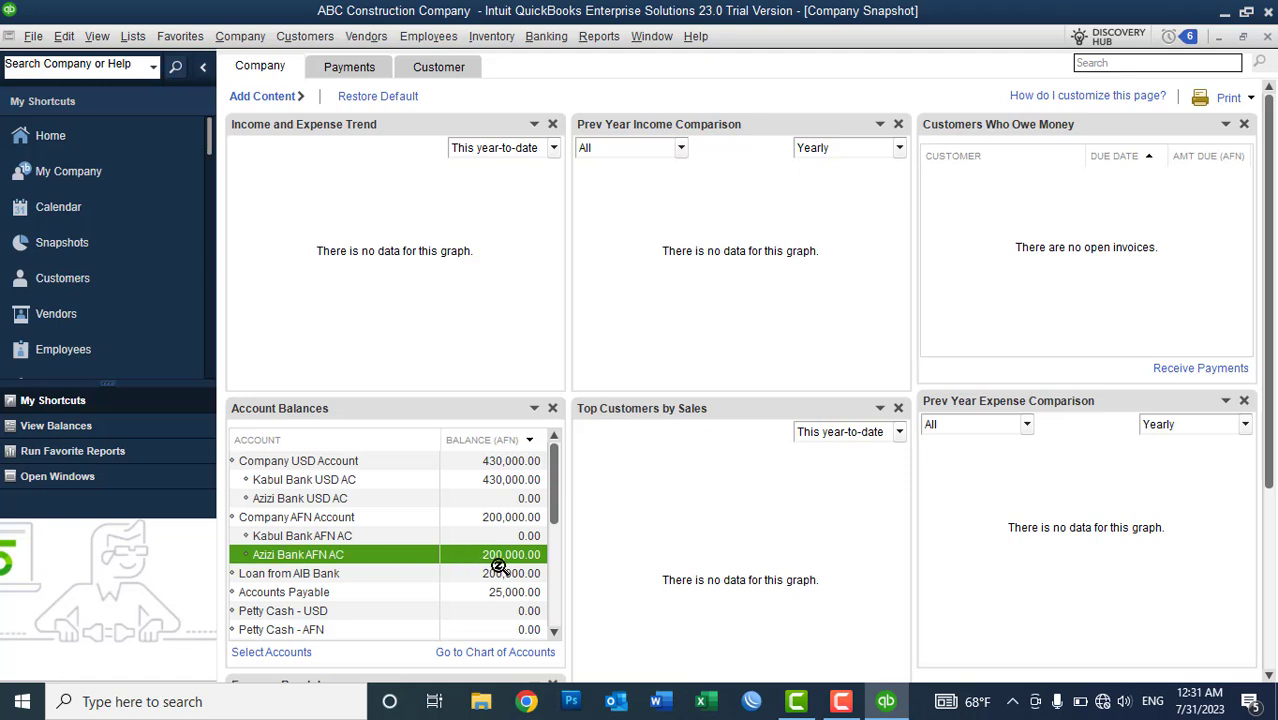
click(342, 575)
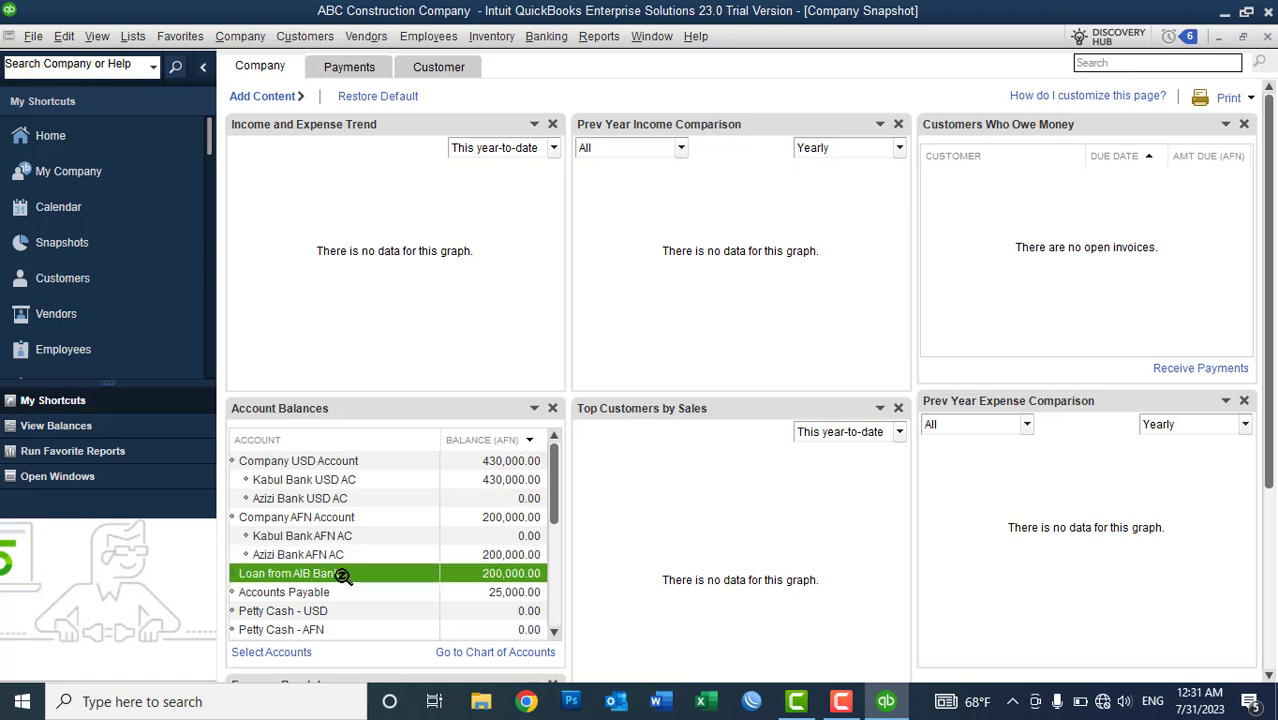
click(481, 591)
click(485, 522)
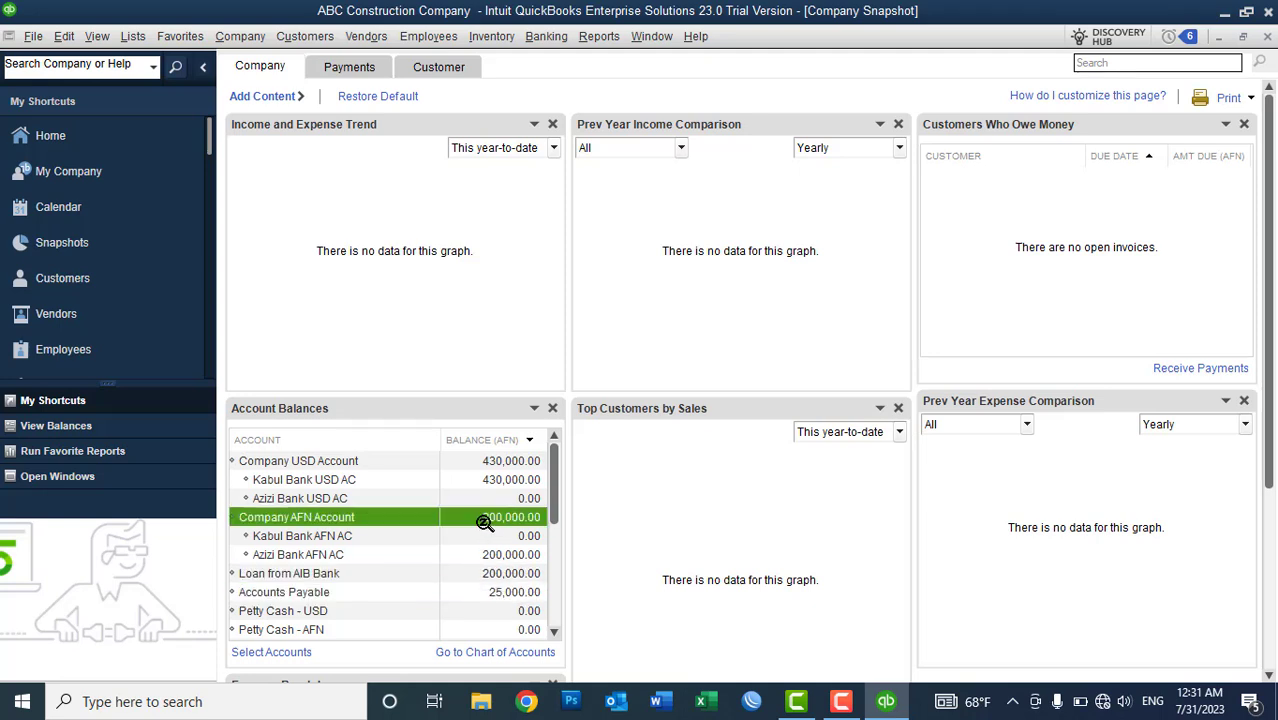
click(379, 554)
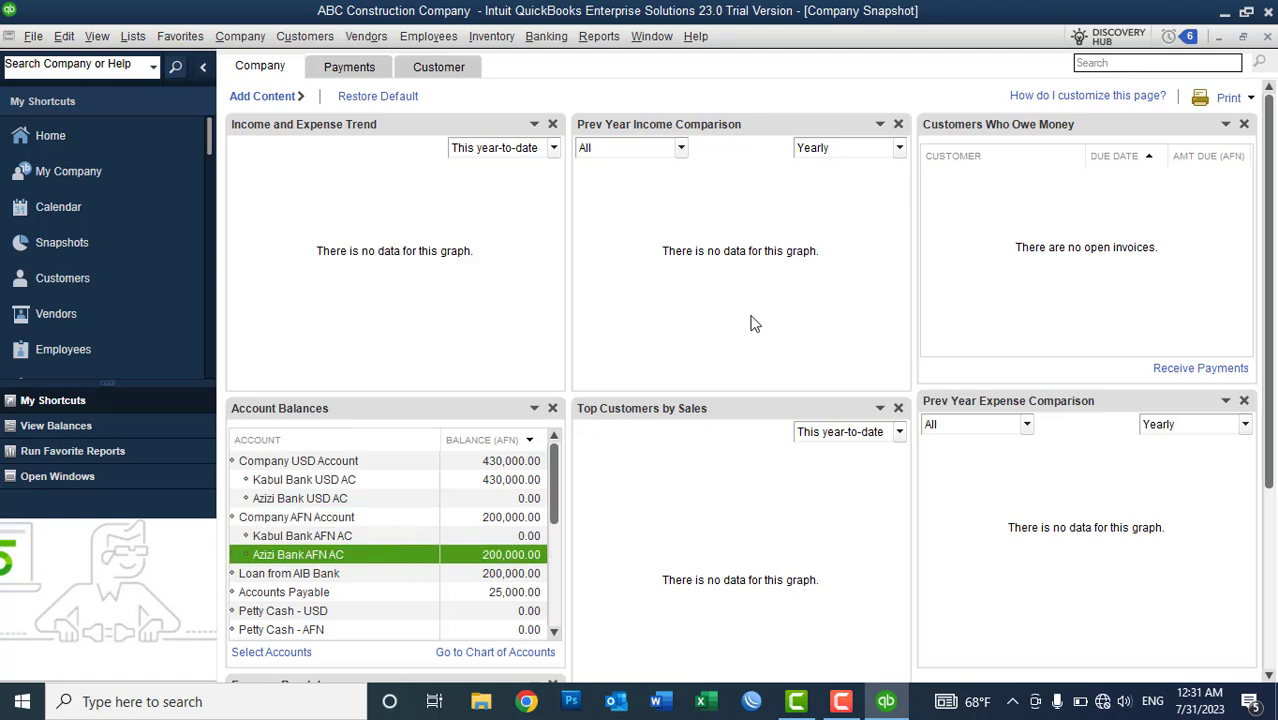
click(1268, 37)
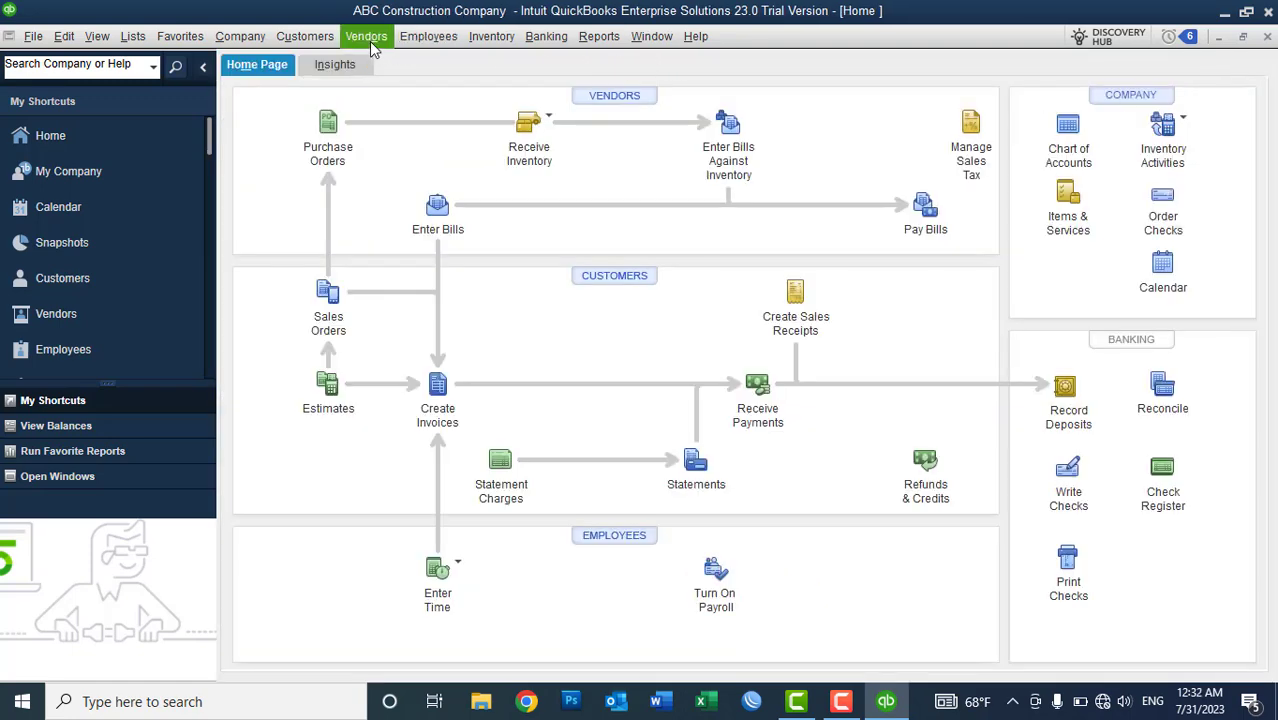
- Open the Pay Bills window from the Vendors menu
click(925, 210)
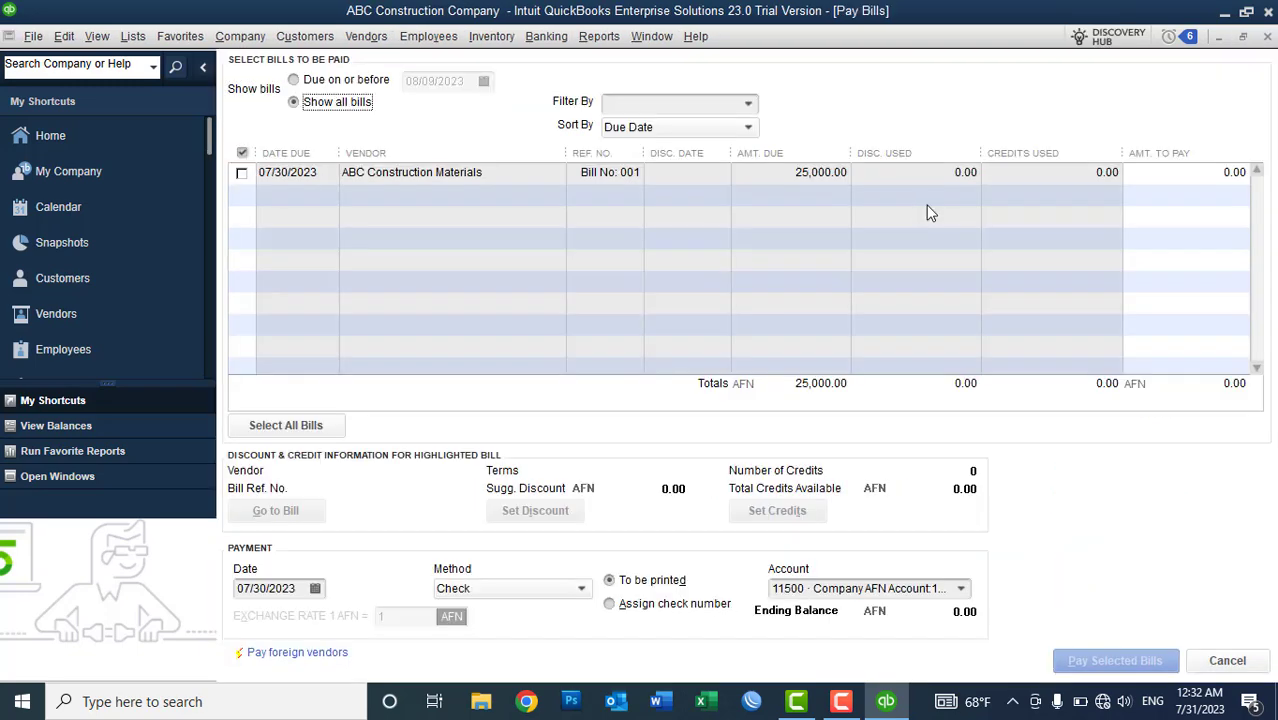
click(1267, 36)
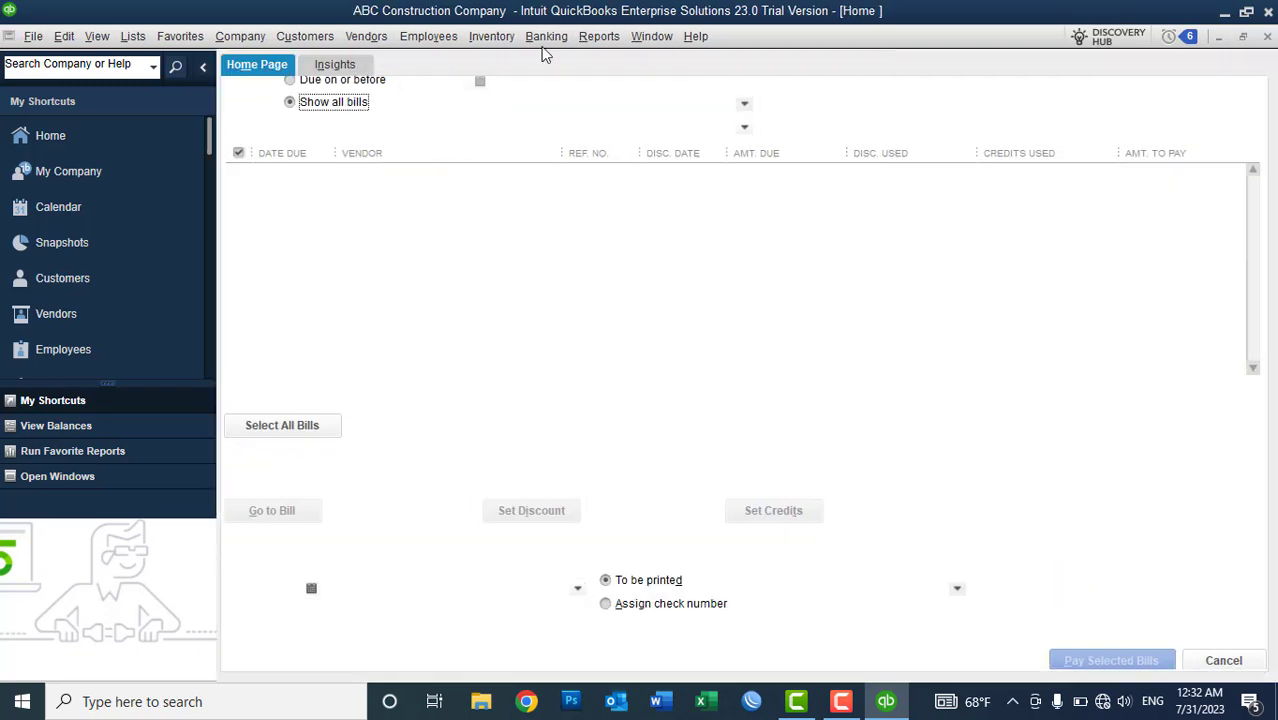
click(374, 39)
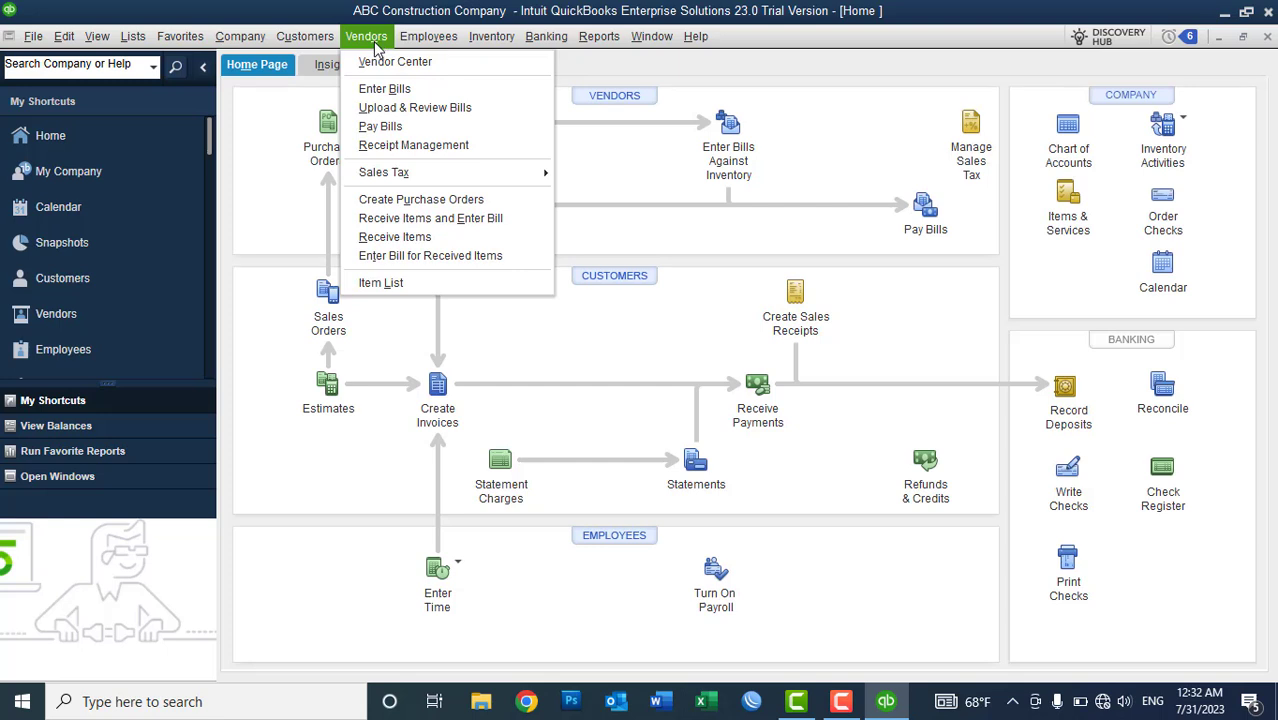
click(376, 130)
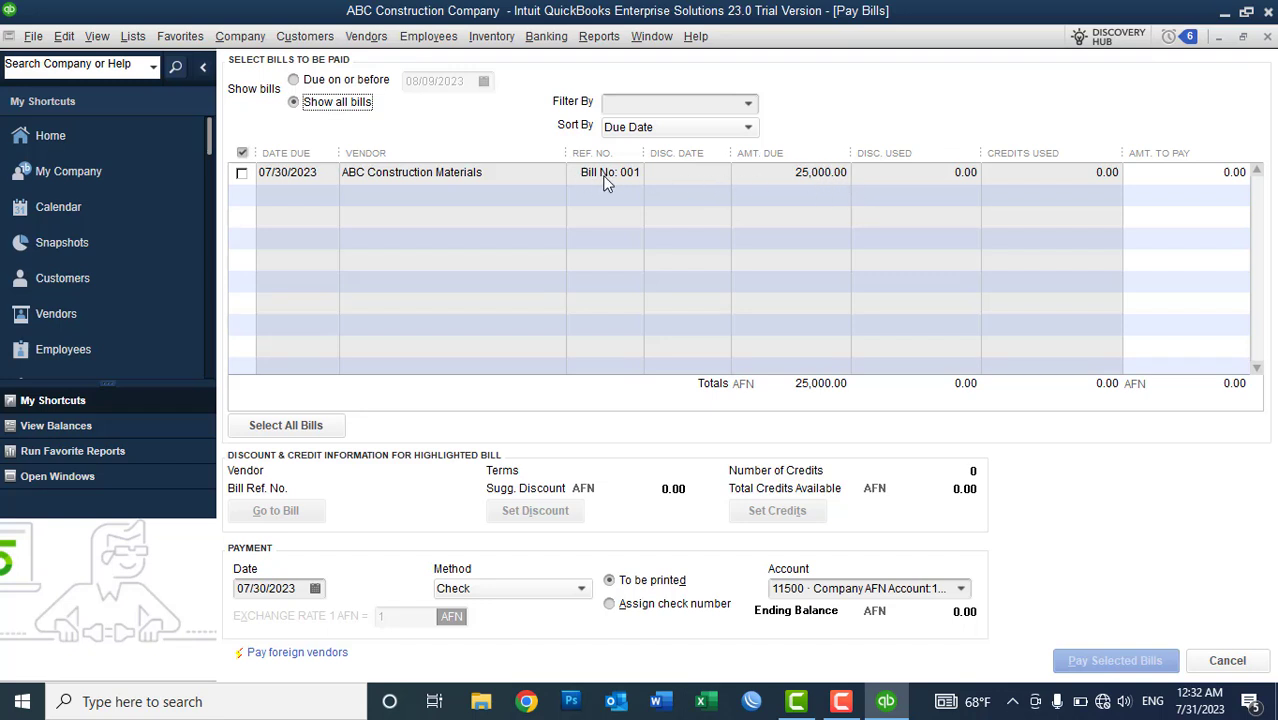
- Filter bills by vendor, trying Afghanistan Rev Department and Giganoor ICT Company, then ABC Construction Materials
click(750, 104)
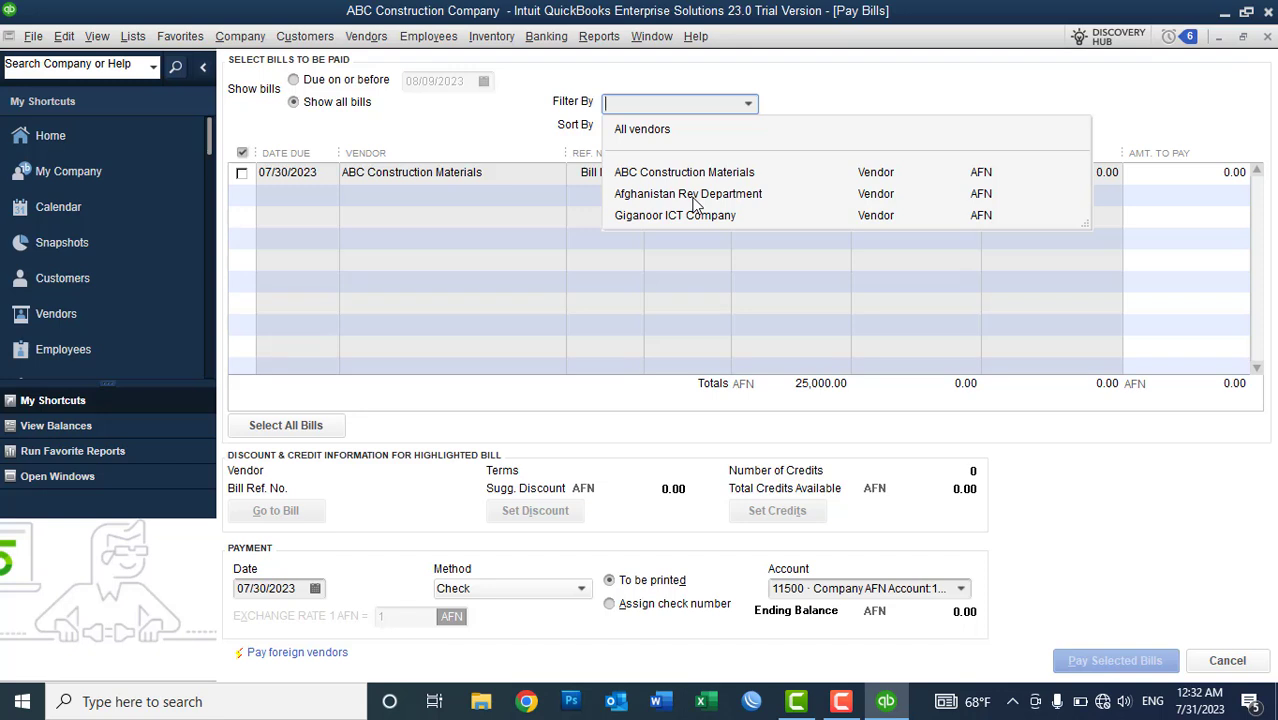
click(693, 199)
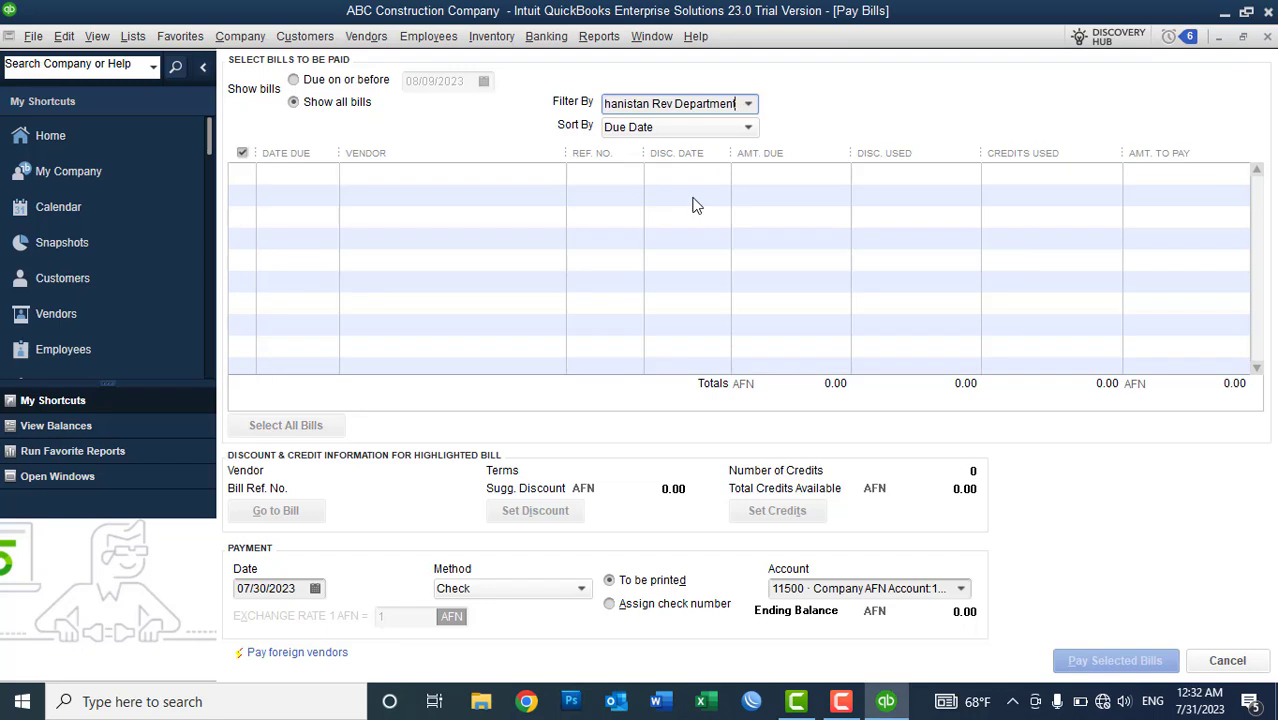
click(748, 104)
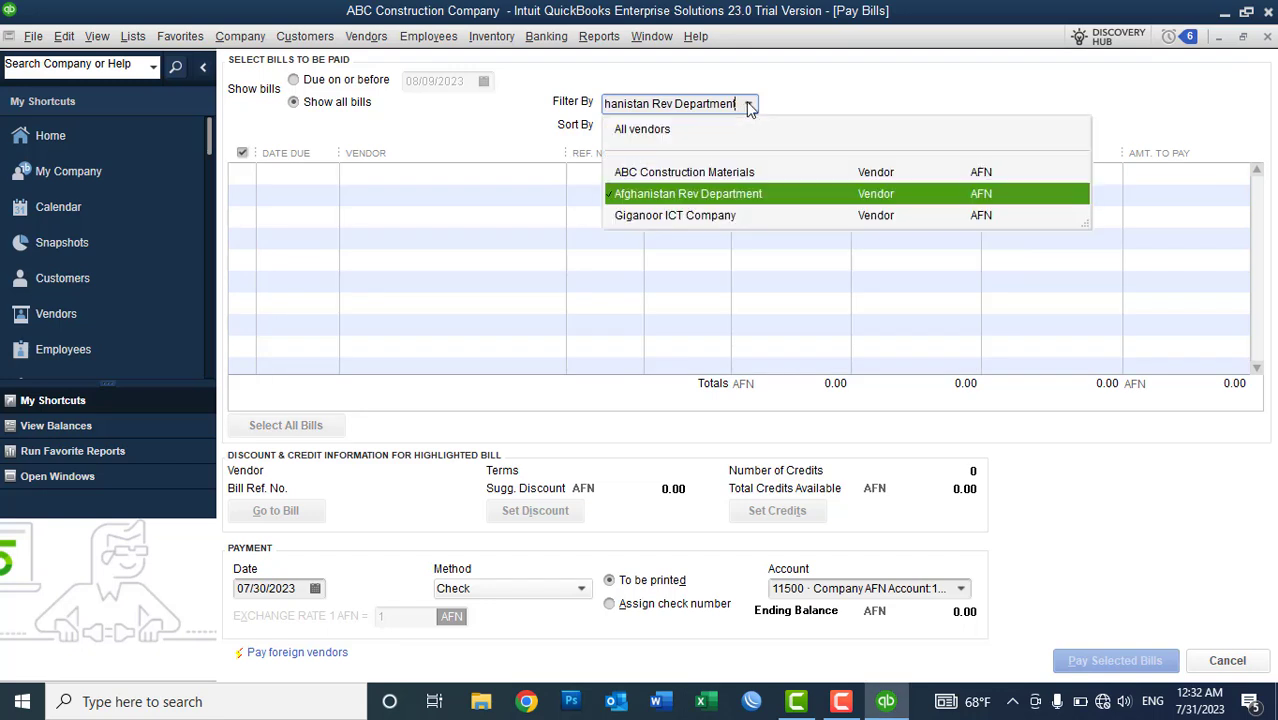
click(670, 217)
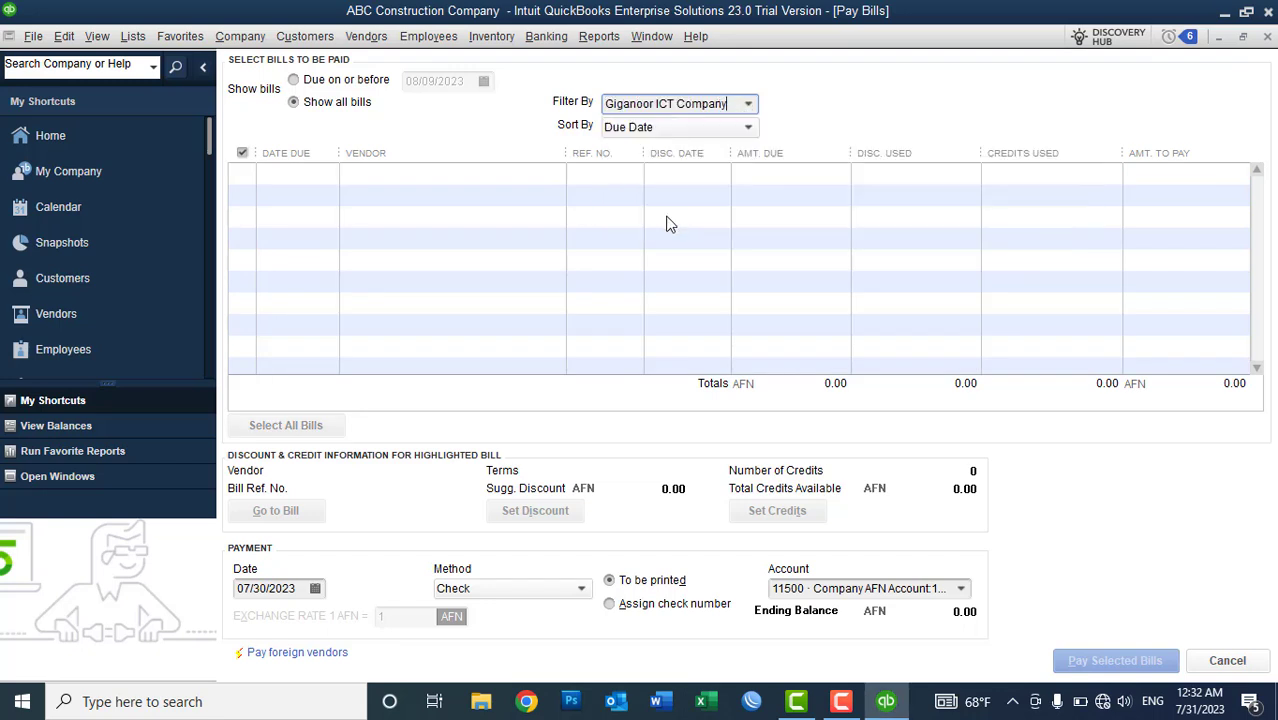
click(750, 105)
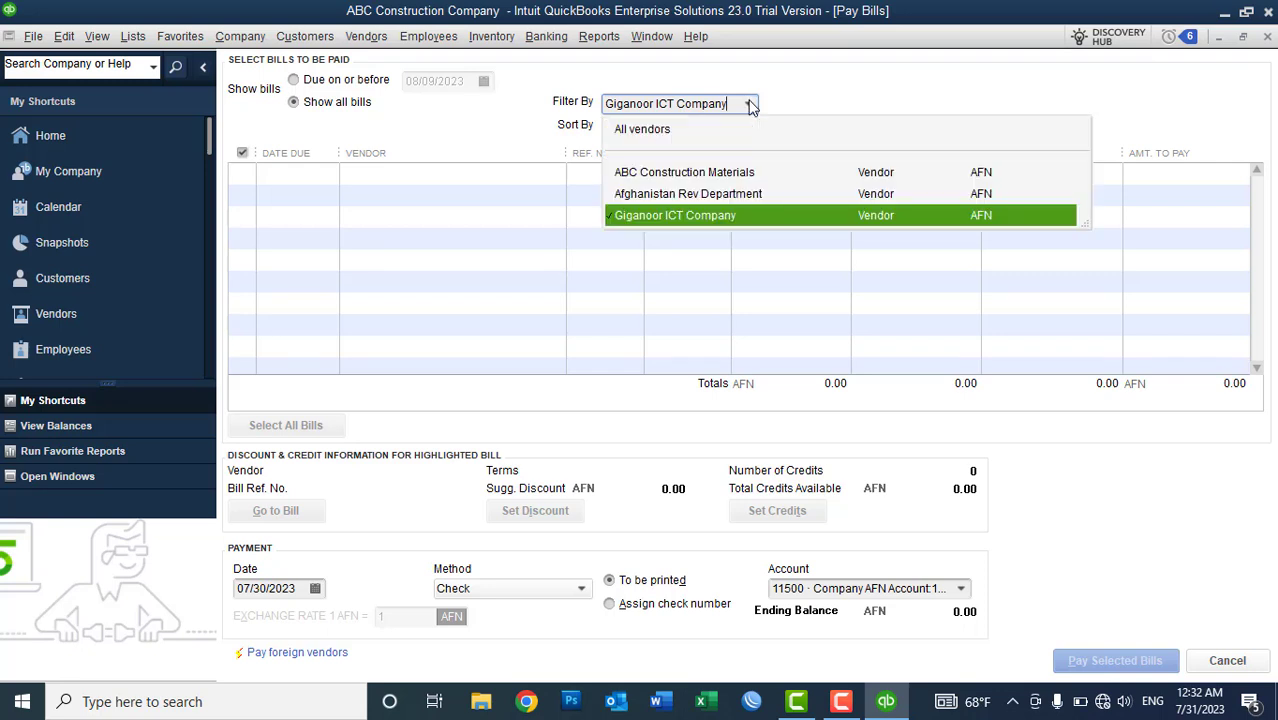
click(676, 174)
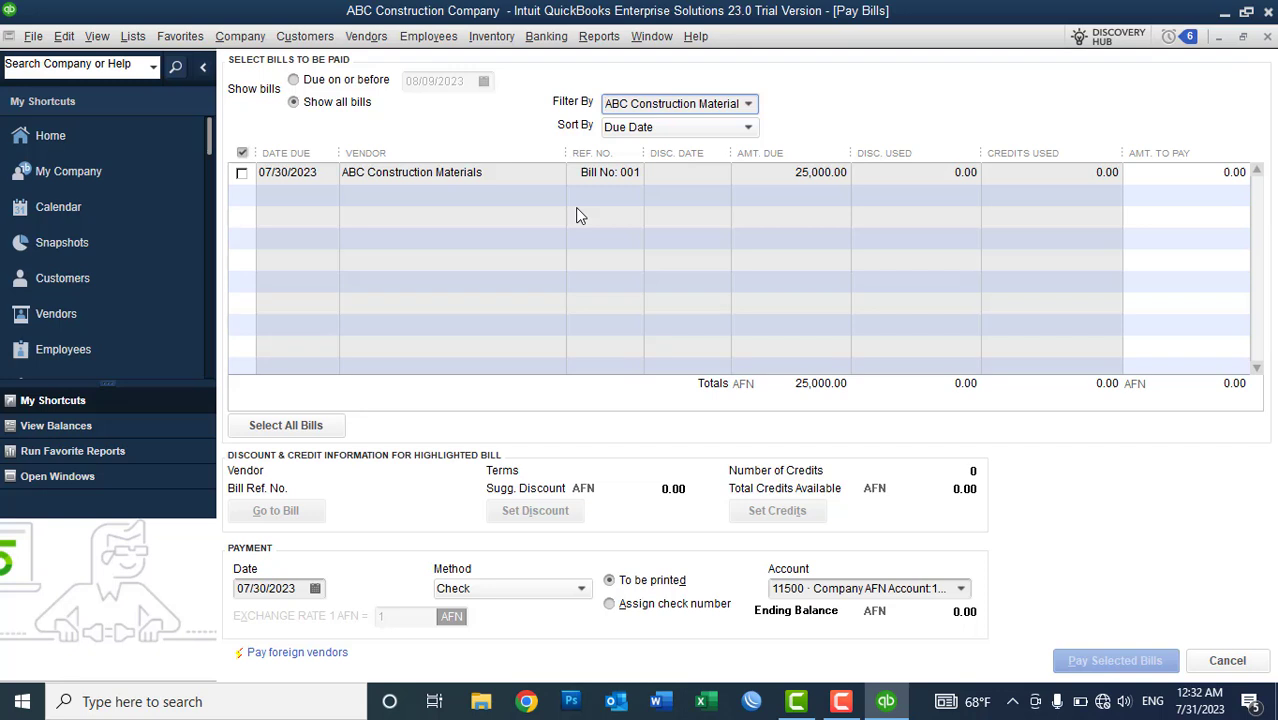
click(750, 105)
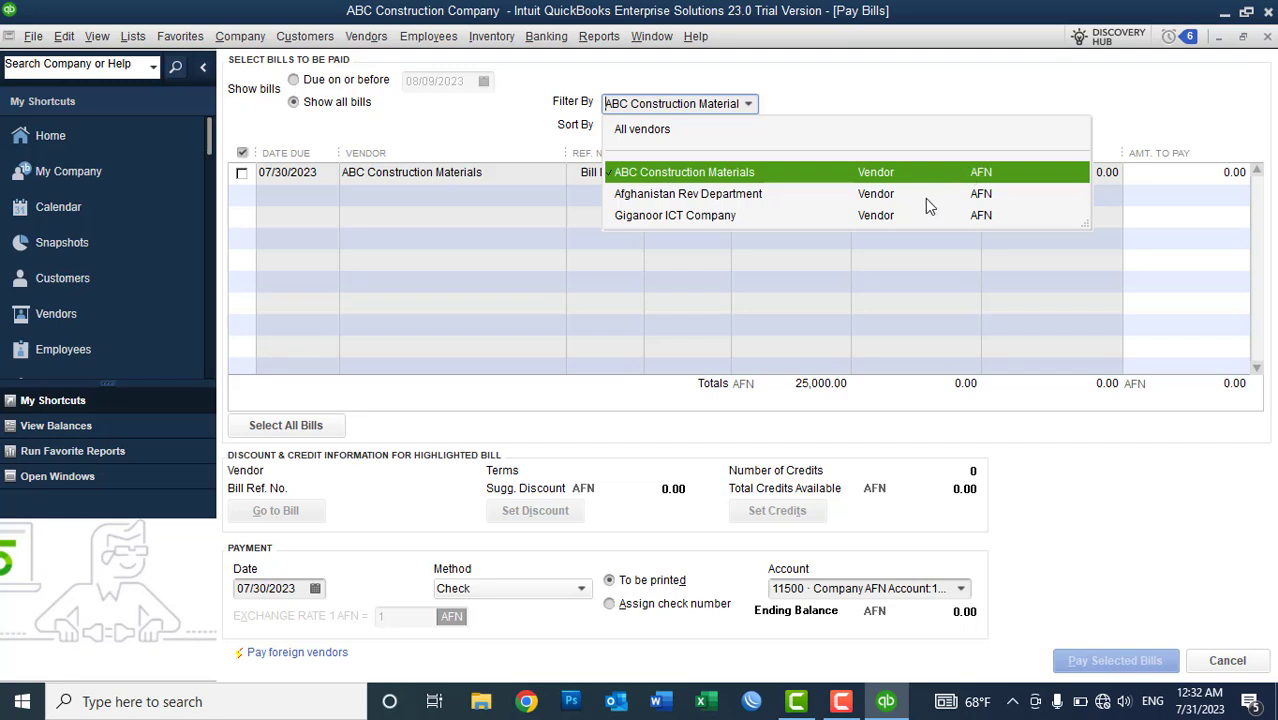
- Tick Bill No: 001 for 25,000.00 and pay it from 11600 Azizi Bank AFN AC
click(668, 77)
click(241, 173)
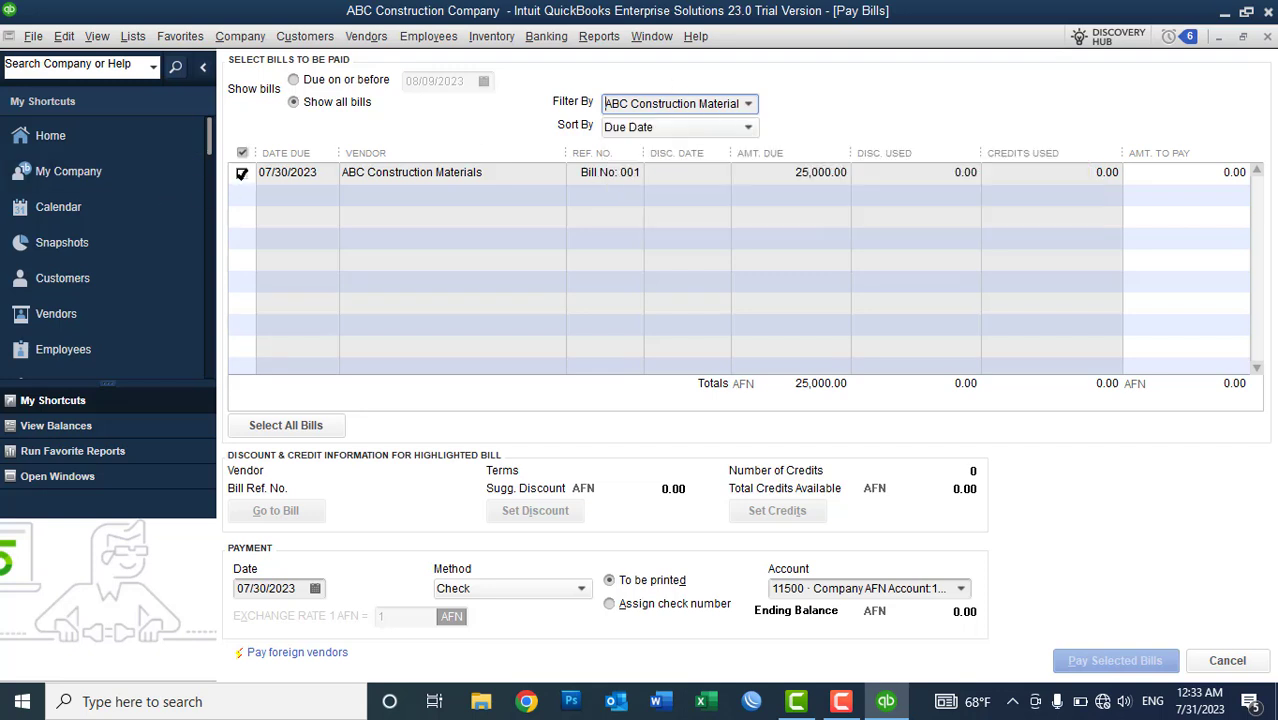
click(961, 589)
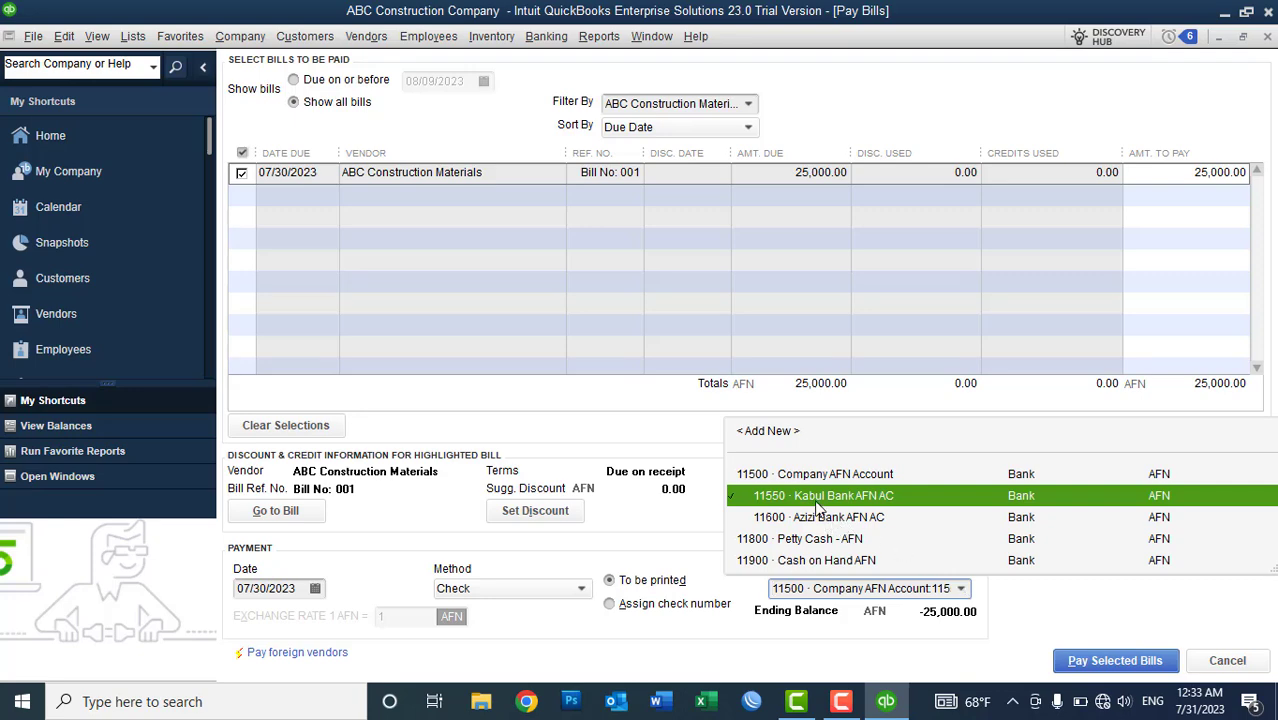
click(815, 498)
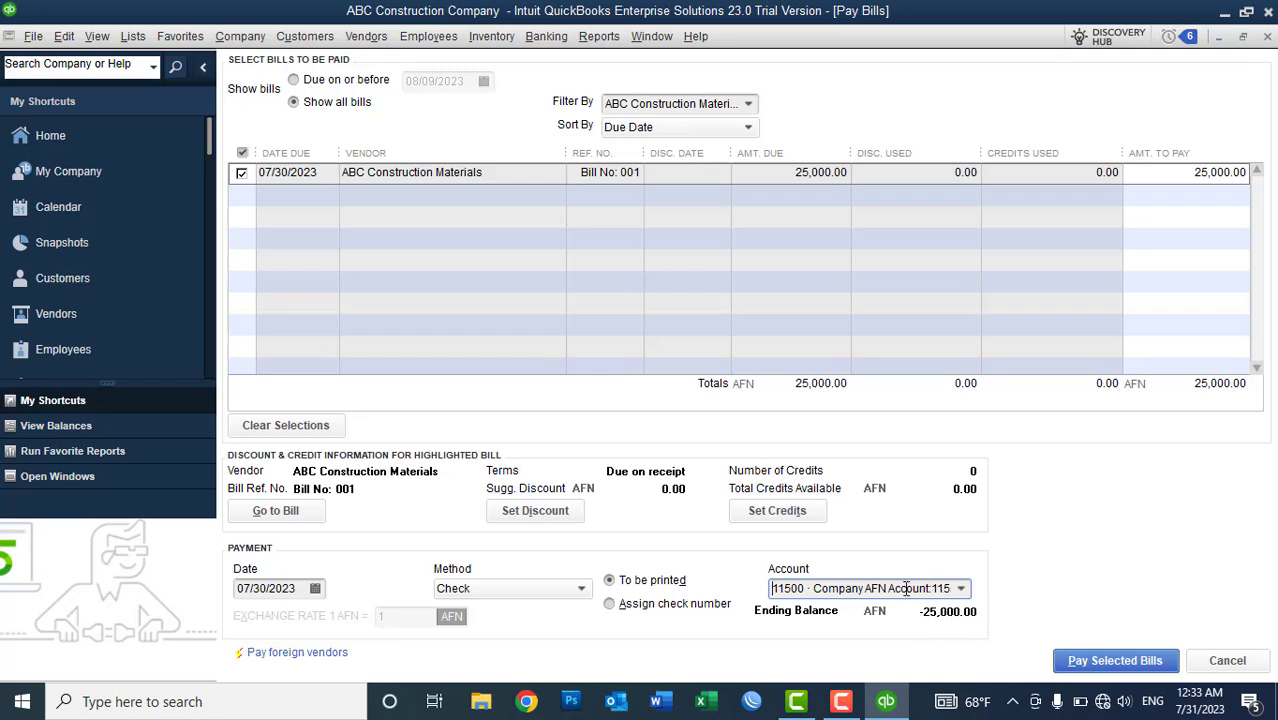
click(961, 590)
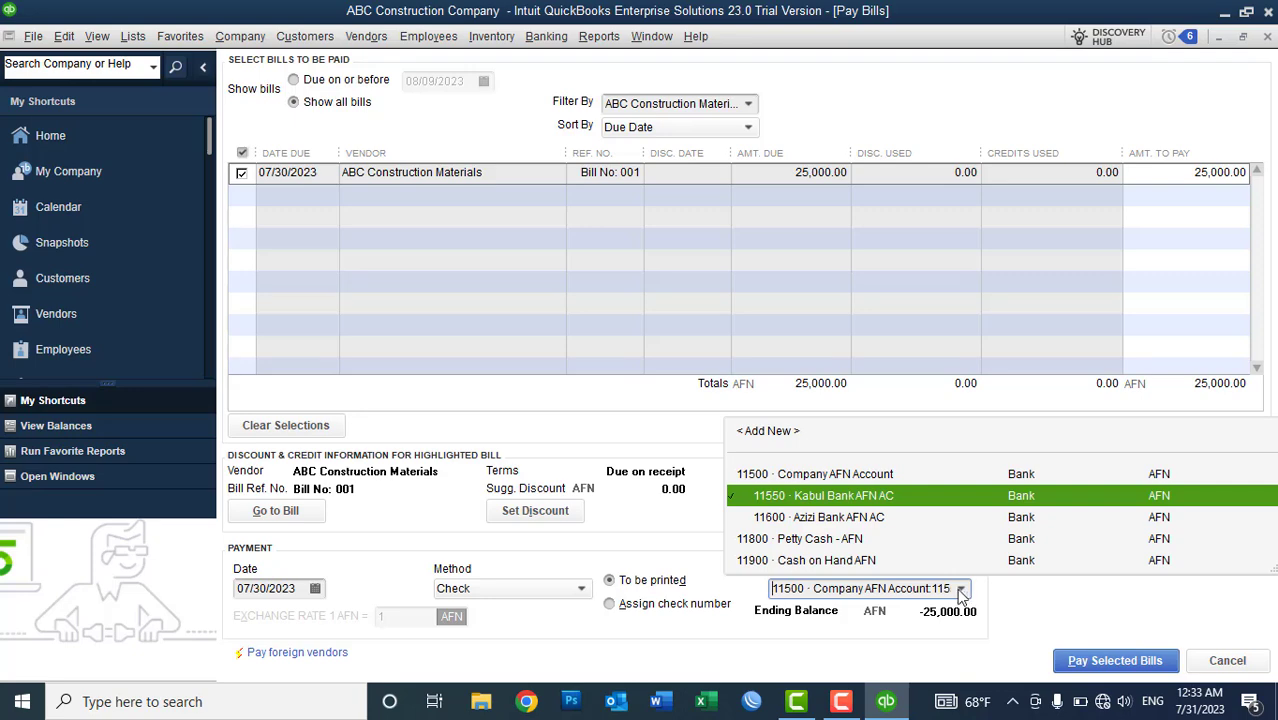
click(820, 517)
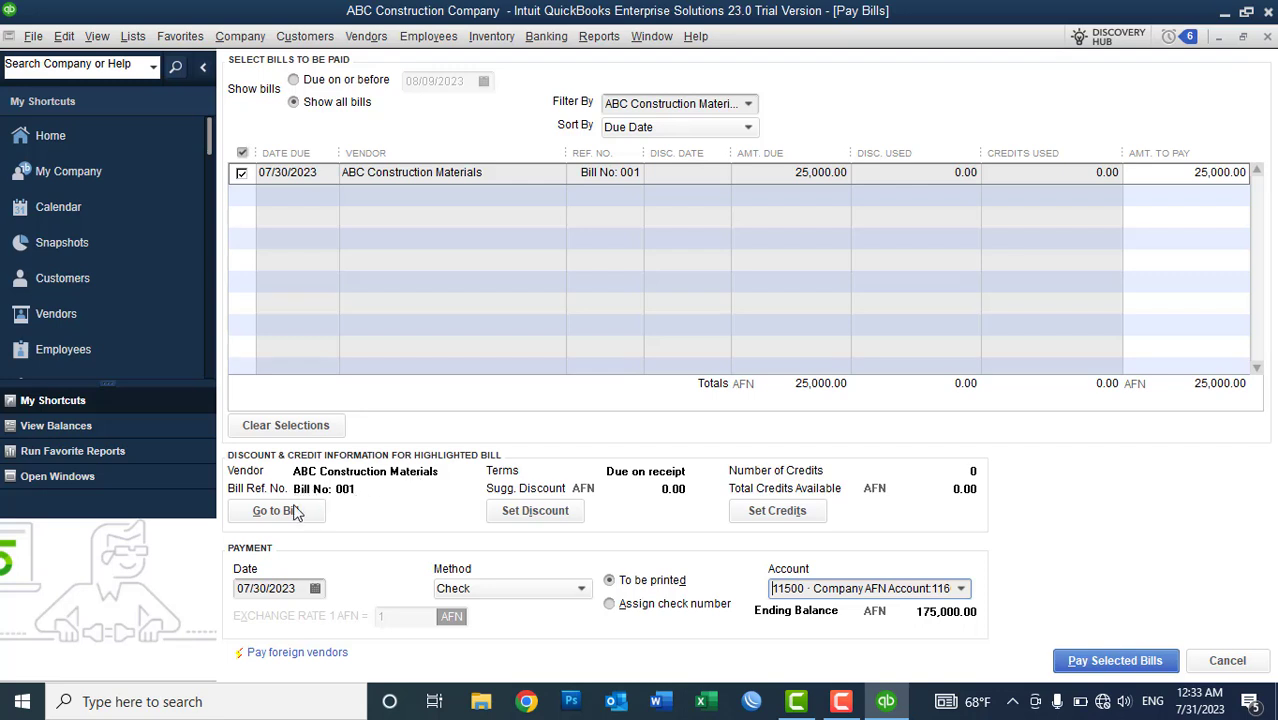
click(282, 514)
click(291, 590)
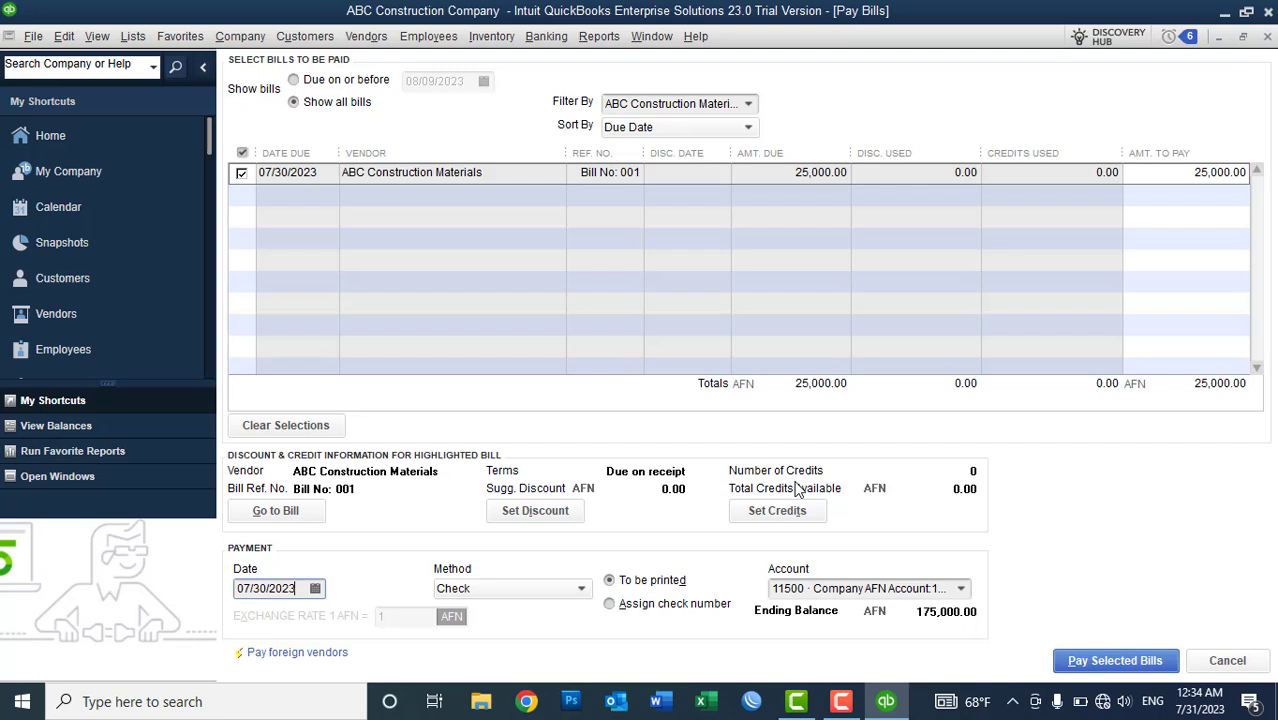
- Pay the selected 25,000.00 ABC Construction Materials bill, then continue to Pay More Bills
click(1091, 665)
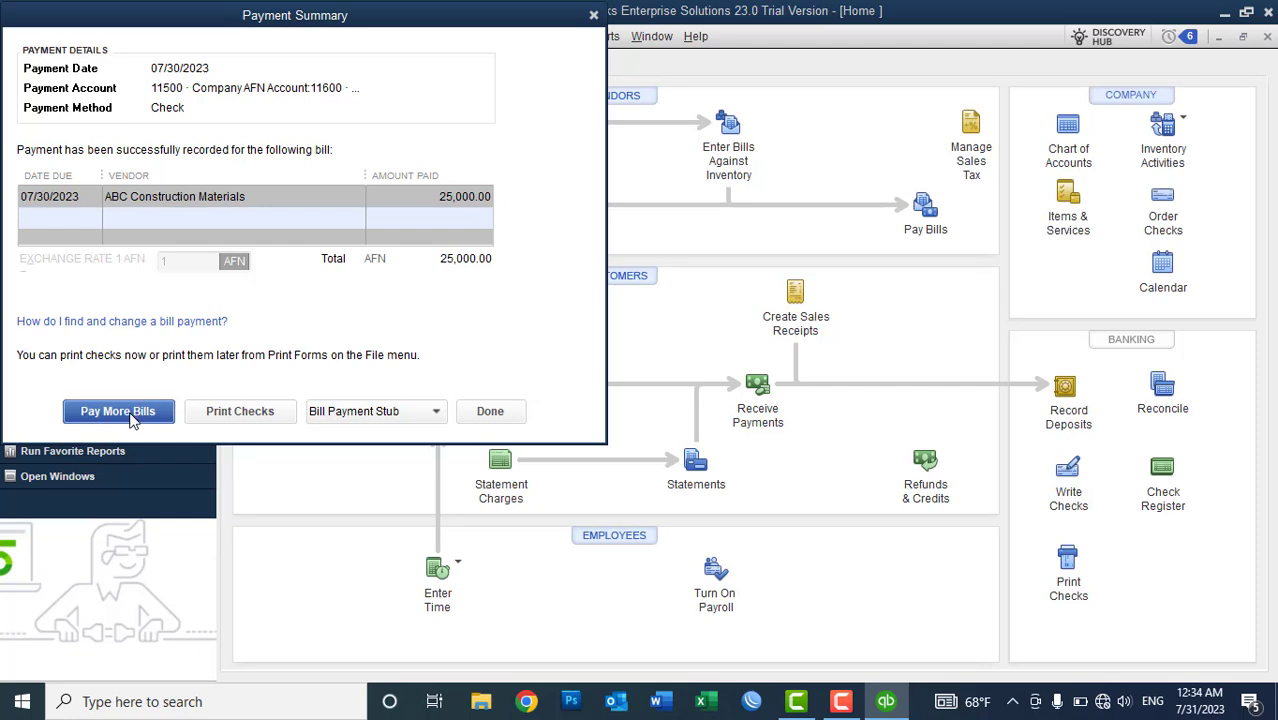
click(118, 411)
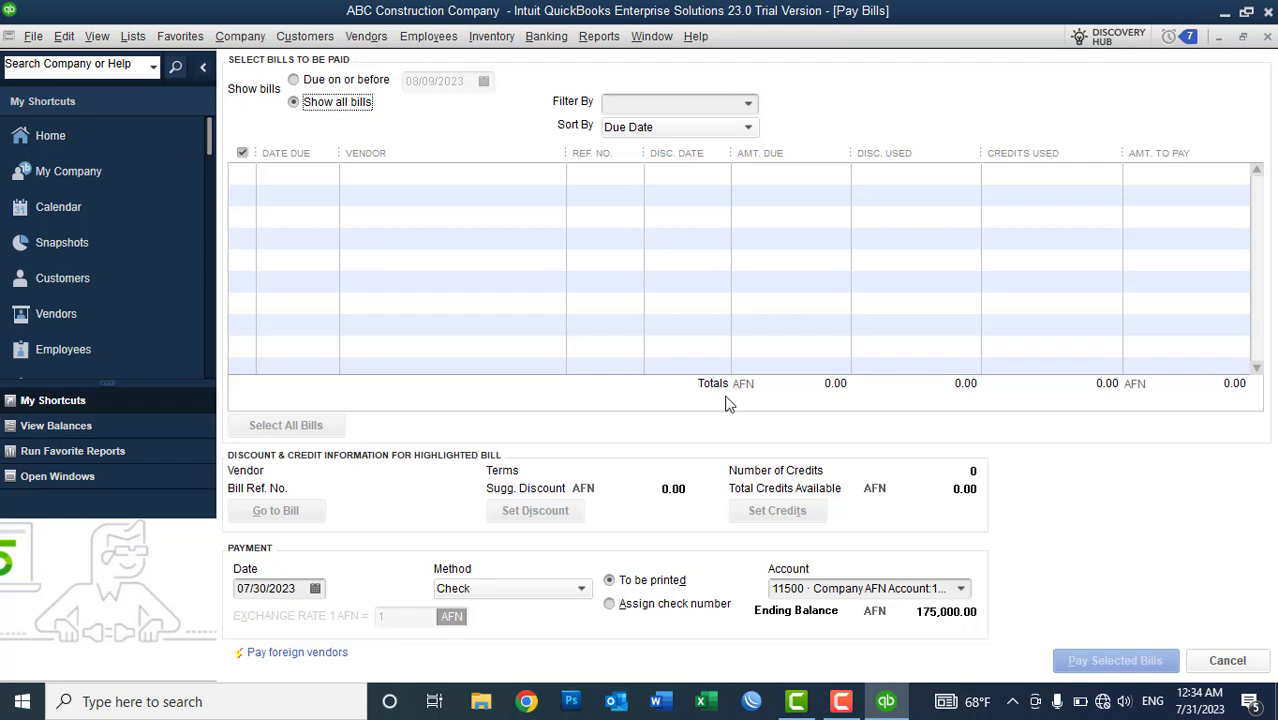
- Check Afghanistan Rev Department, Giganoor ICT Company and ABC Construction Materials for open bills, then cancel Pay Bills
click(748, 103)
click(694, 175)
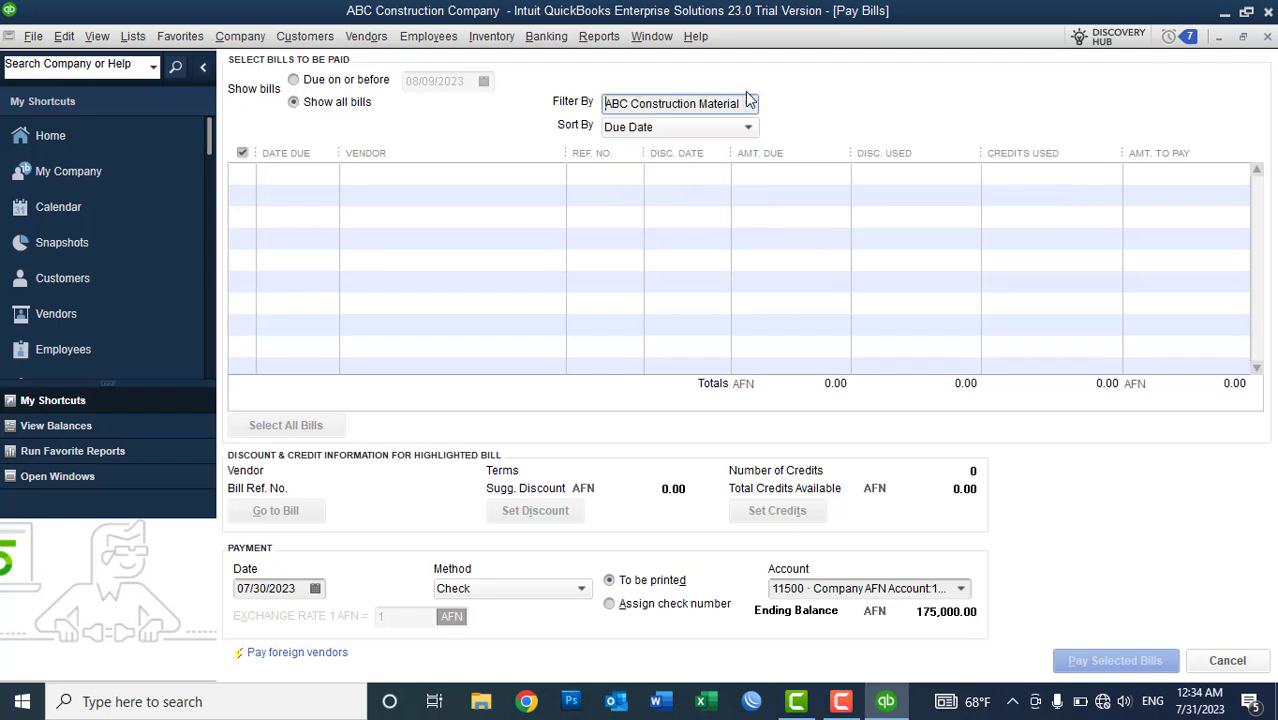
click(748, 103)
click(688, 195)
click(748, 106)
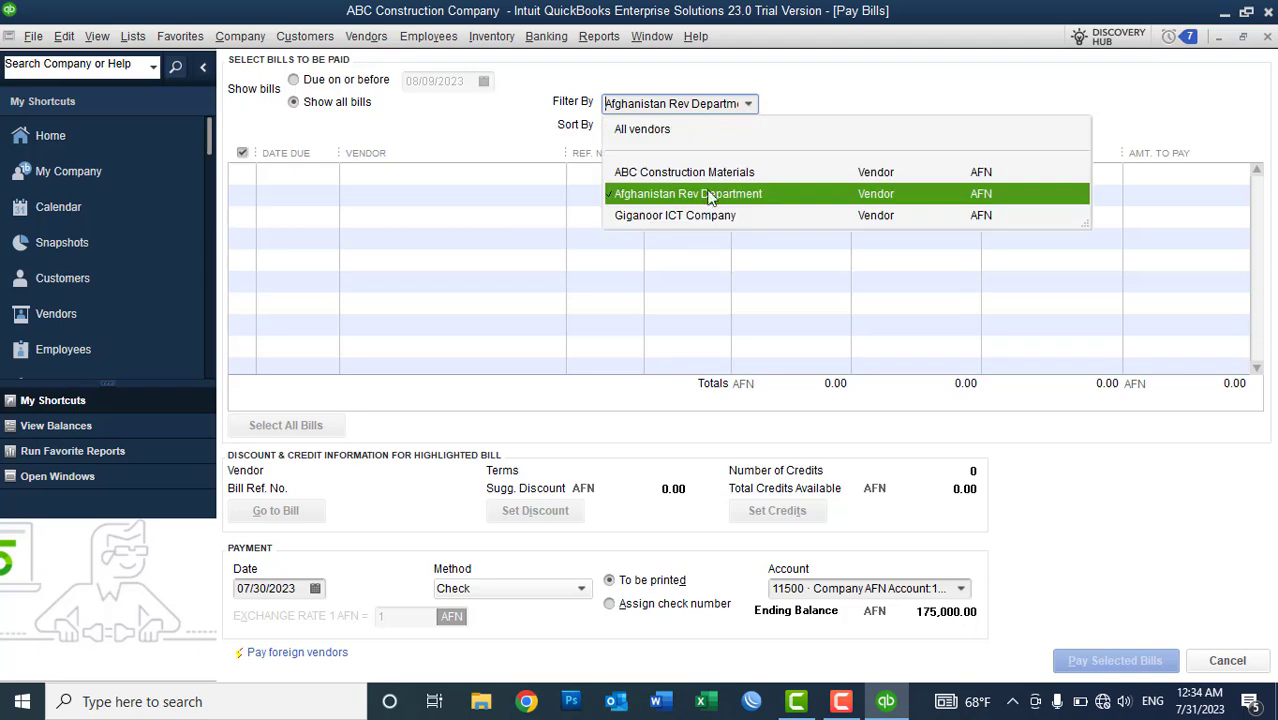
click(694, 216)
click(748, 106)
click(735, 172)
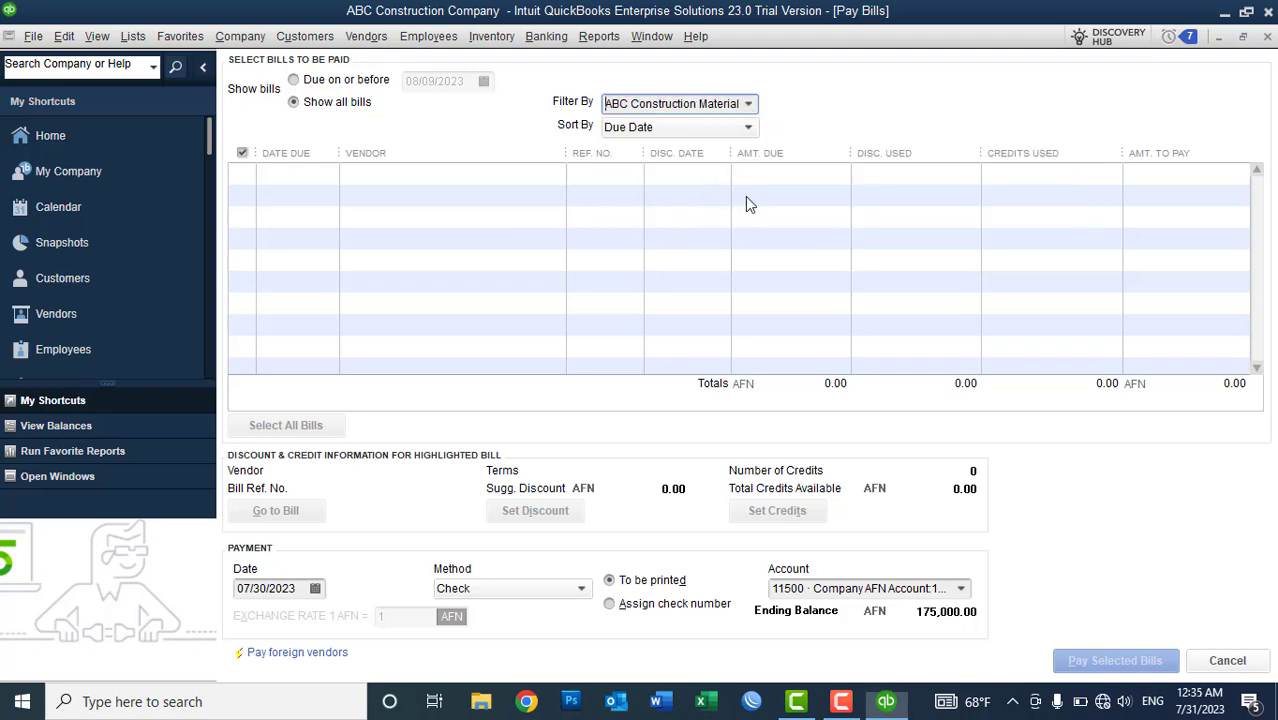
click(1227, 660)
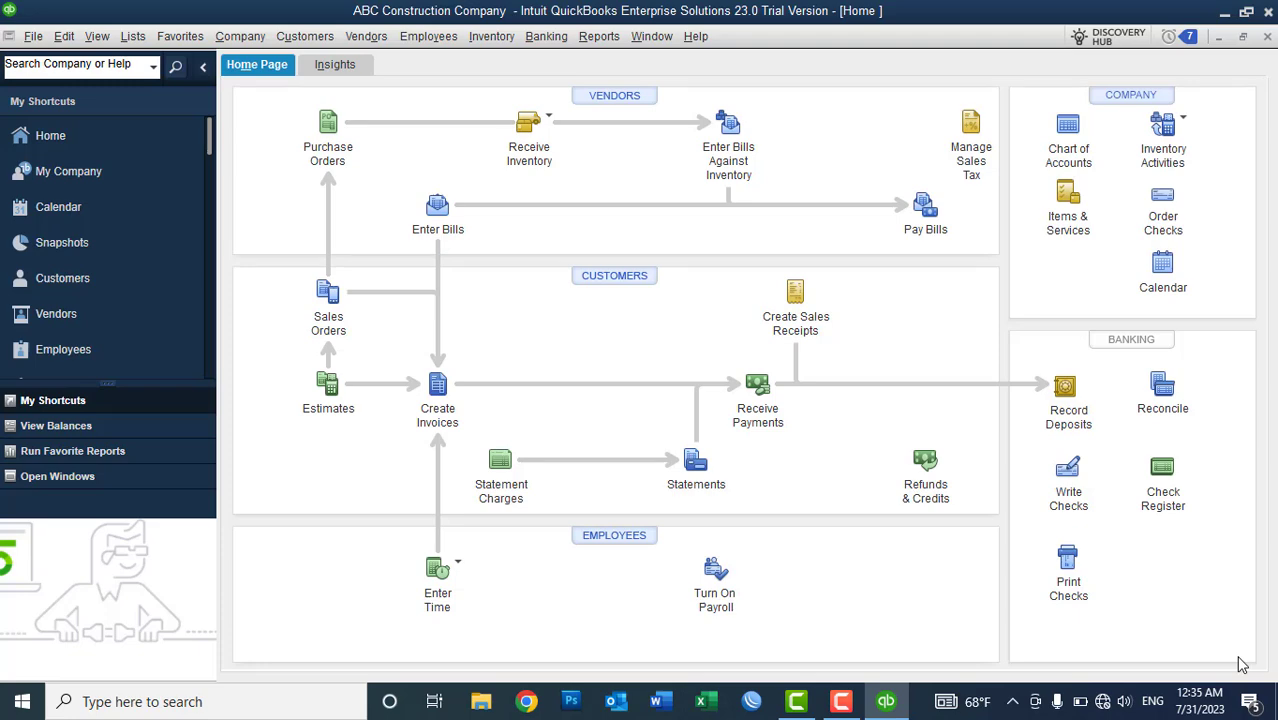
- Review ABC Construction Materials' purchase order, bill and Bill Pmt-Check transactions in the Vendor Center
click(620, 96)
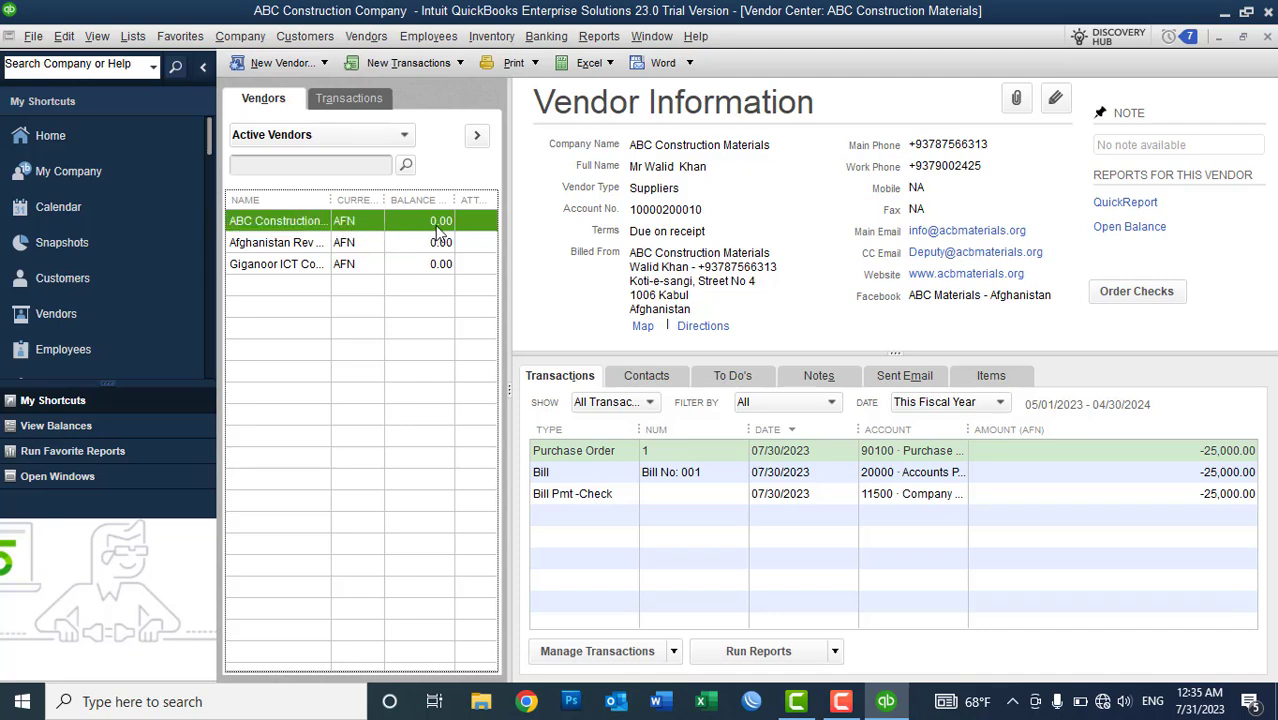
click(577, 458)
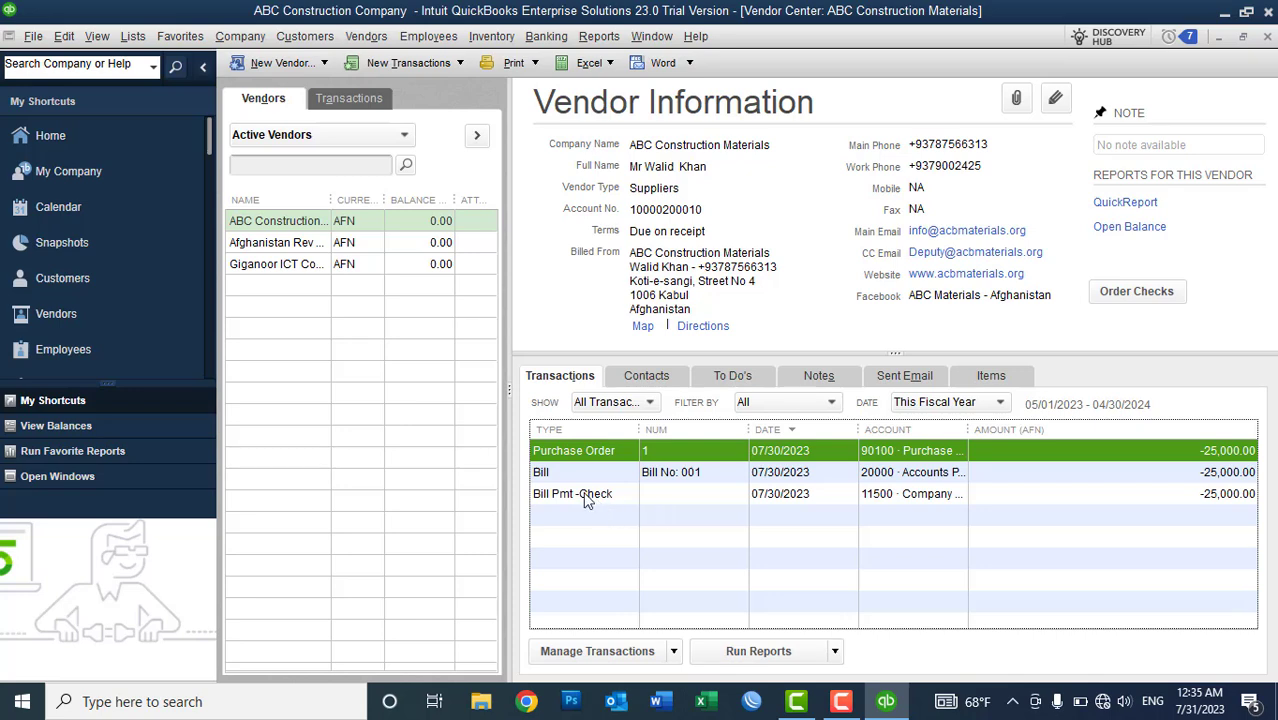
click(561, 480)
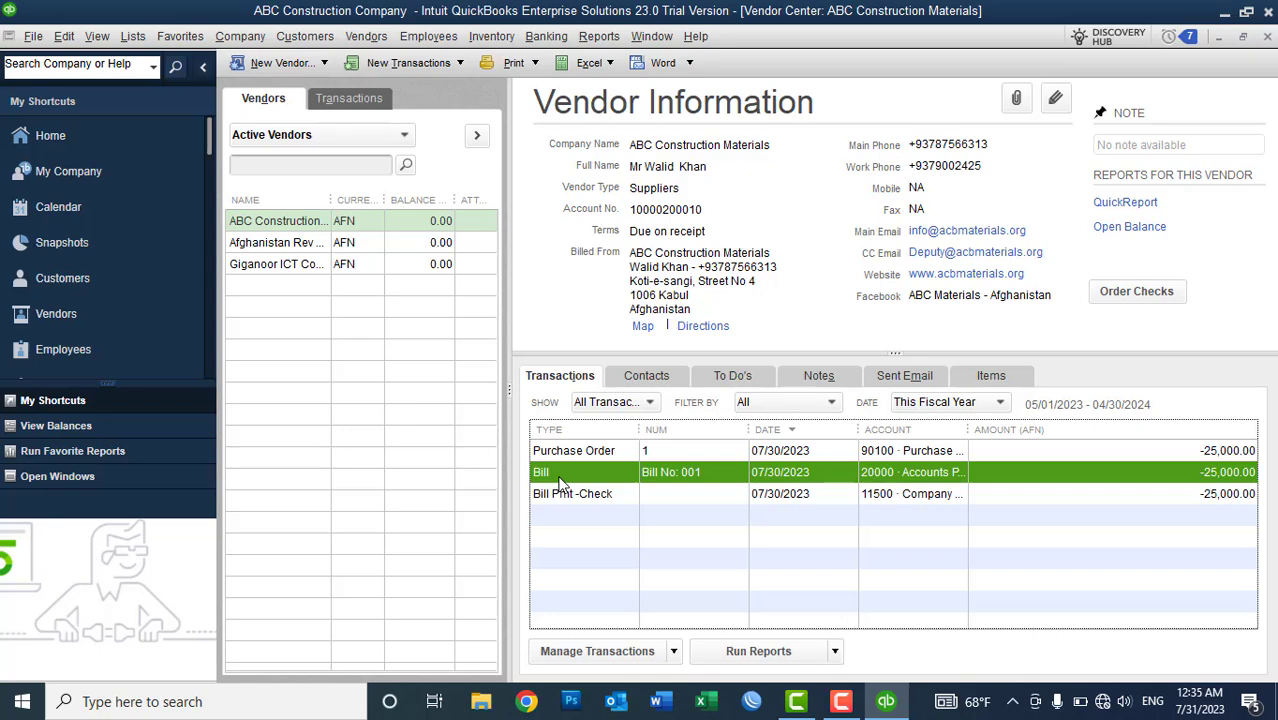
click(552, 497)
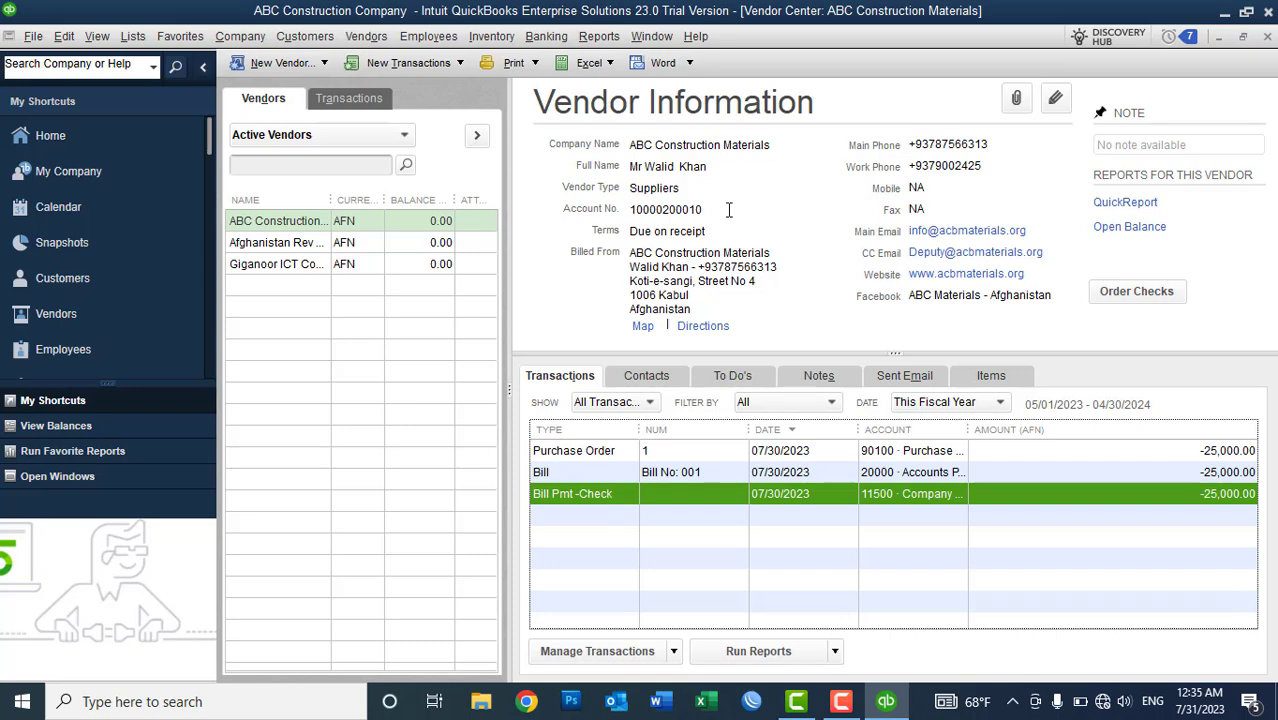
click(599, 36)
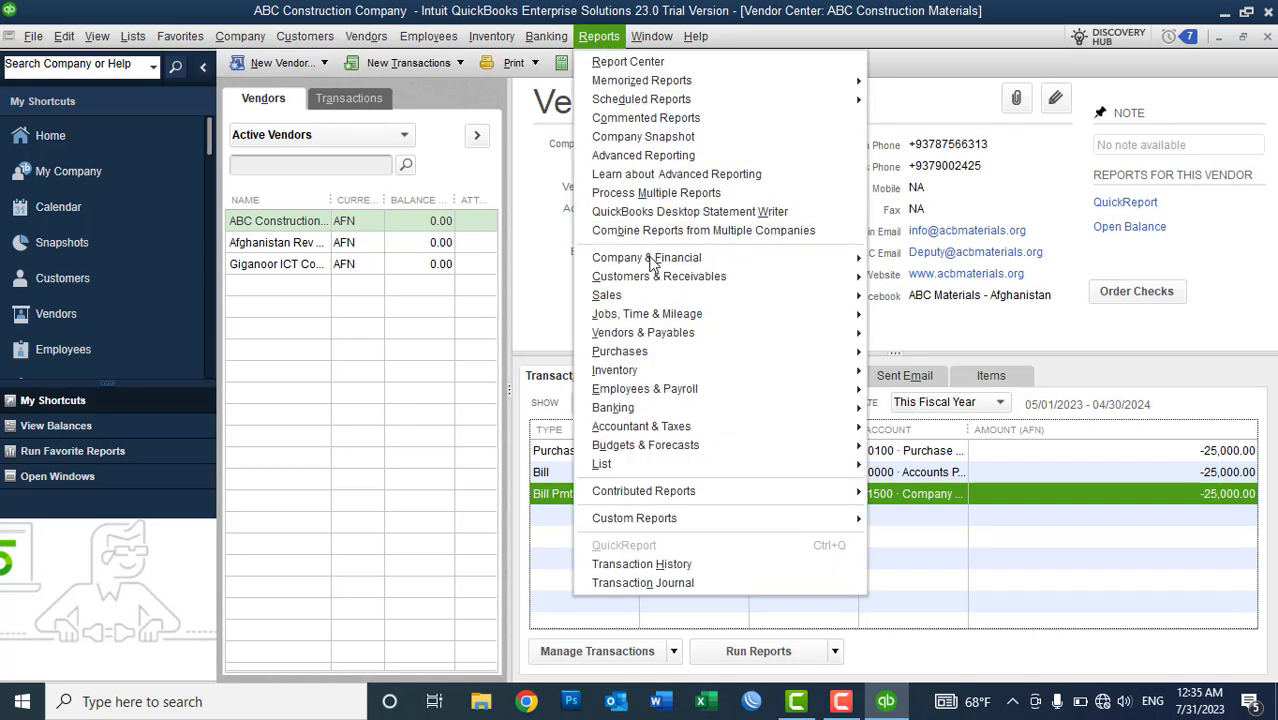
- Open the Balance Sheet Standard report and scroll to Azizi Bank AFN AC at 175,000.00
mouse_move(651, 262)
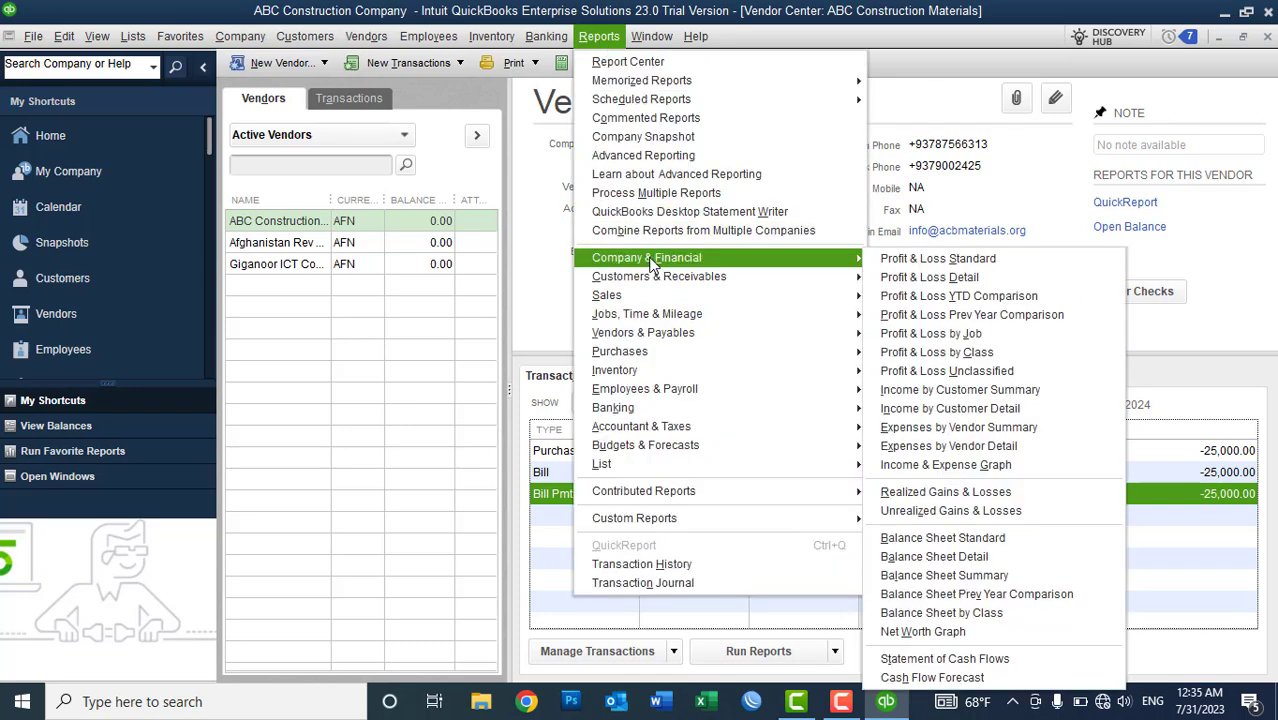
click(955, 539)
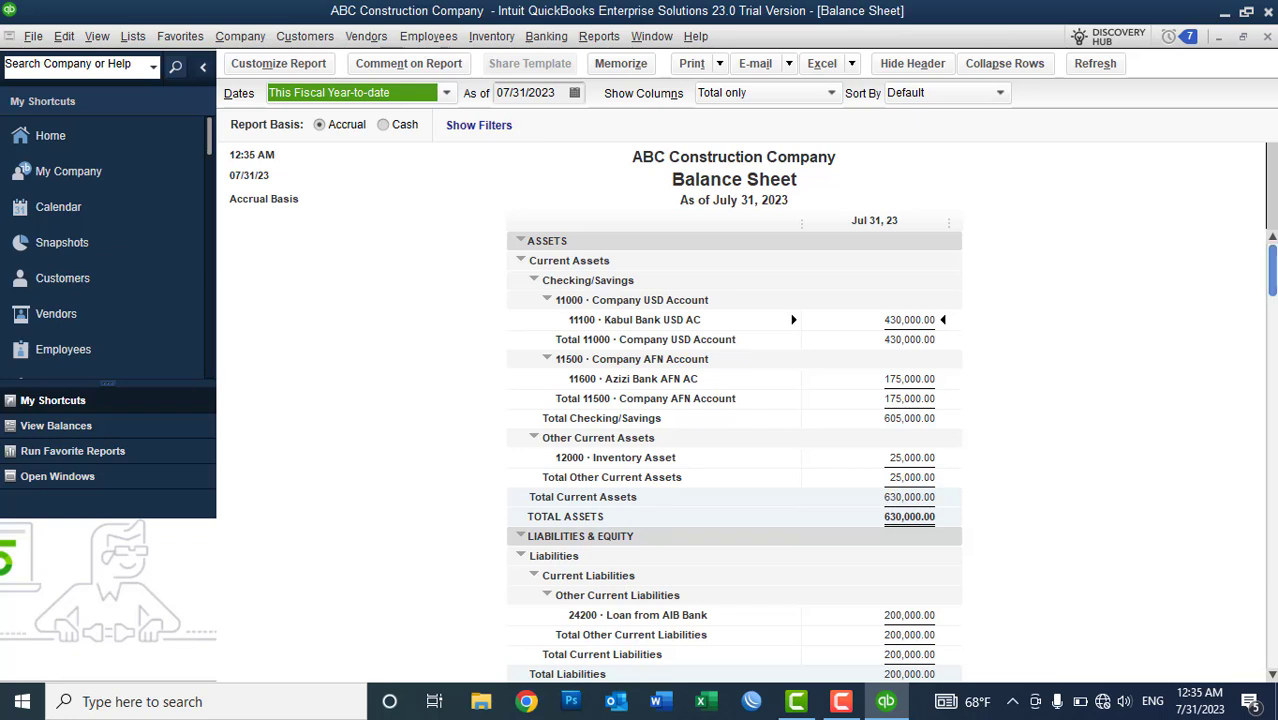
click(1272, 676)
click(1272, 676)
click(1272, 676)
click(1272, 676)
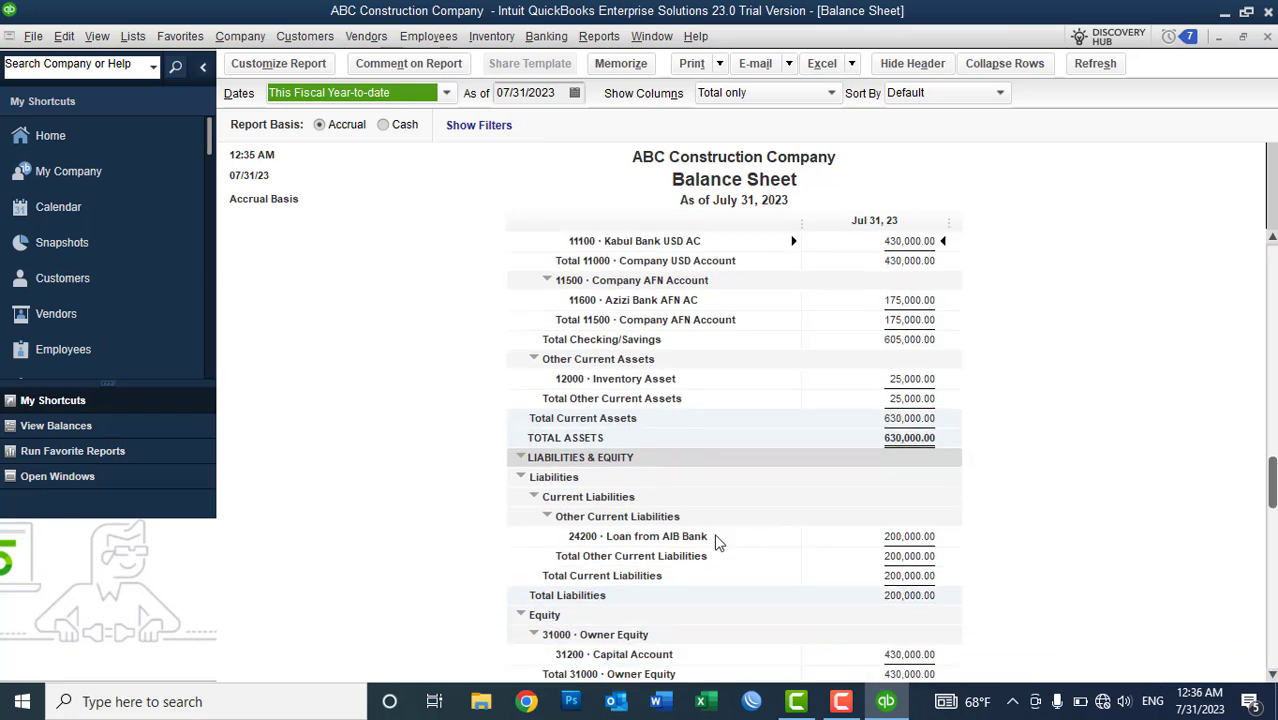